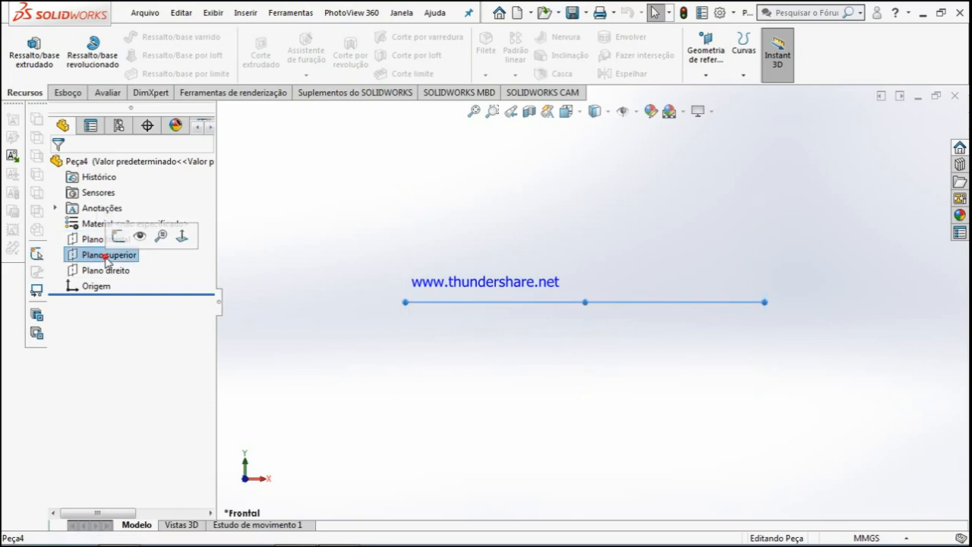
Start a sketch on the top plane and draw a vertical centerline about 53 mm long down from the origin.
left_click(88, 233)
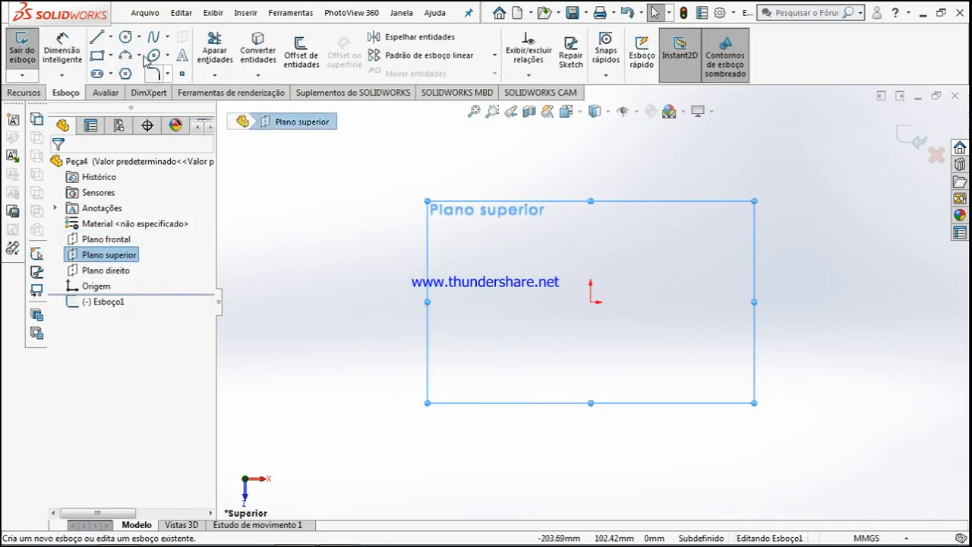
left_click(112, 37)
left_click(107, 72)
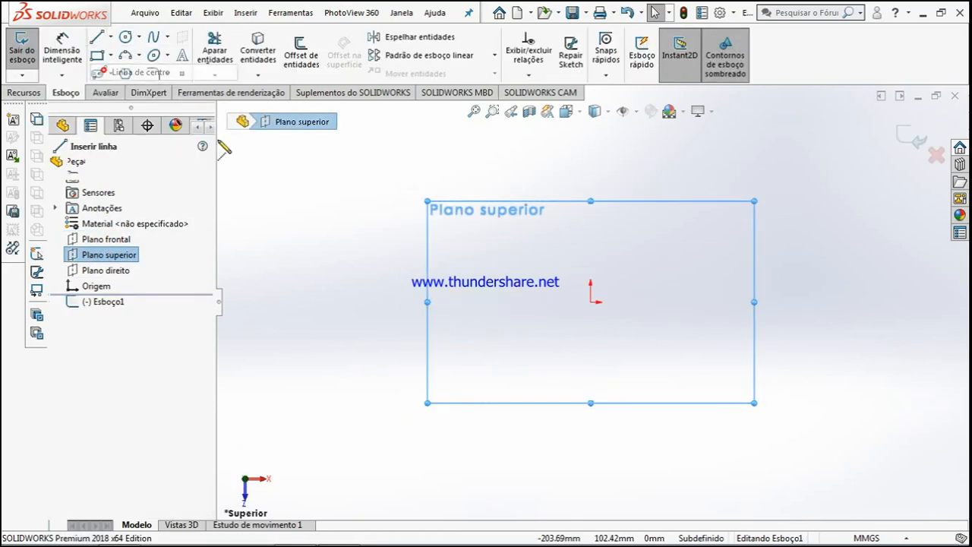
left_click(591, 301)
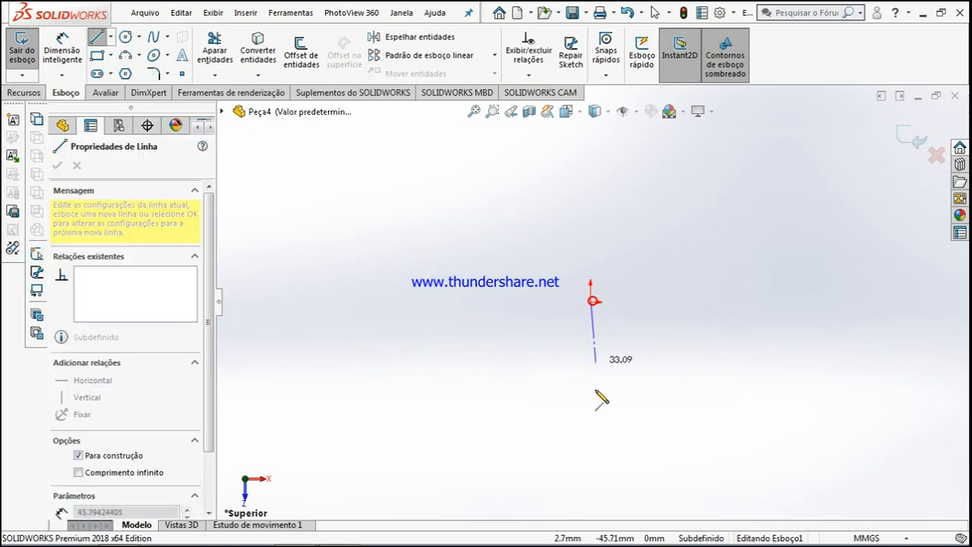
left_click(591, 399)
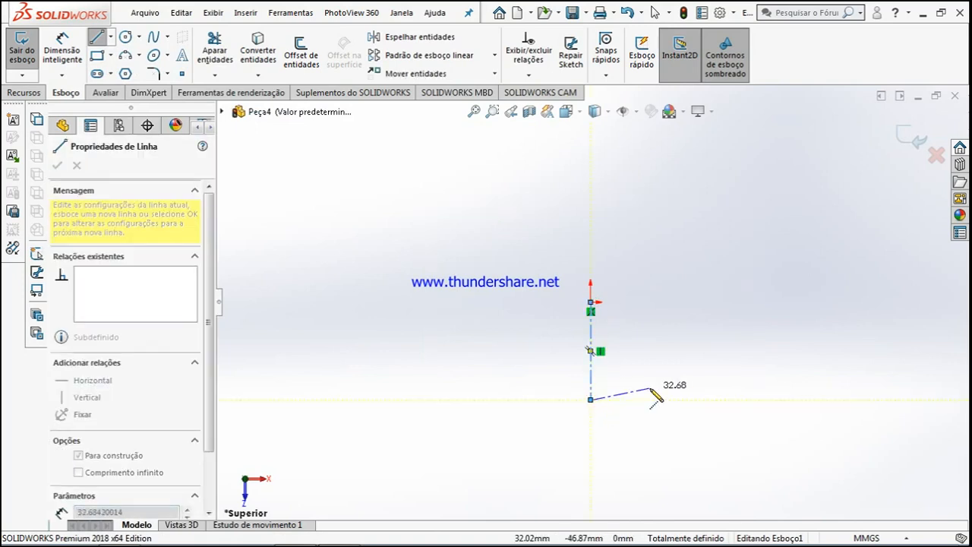
key("Escape")
Dimension the centerline's length to 60 mm and move the dimension farther away from the line.
left_click(62, 46)
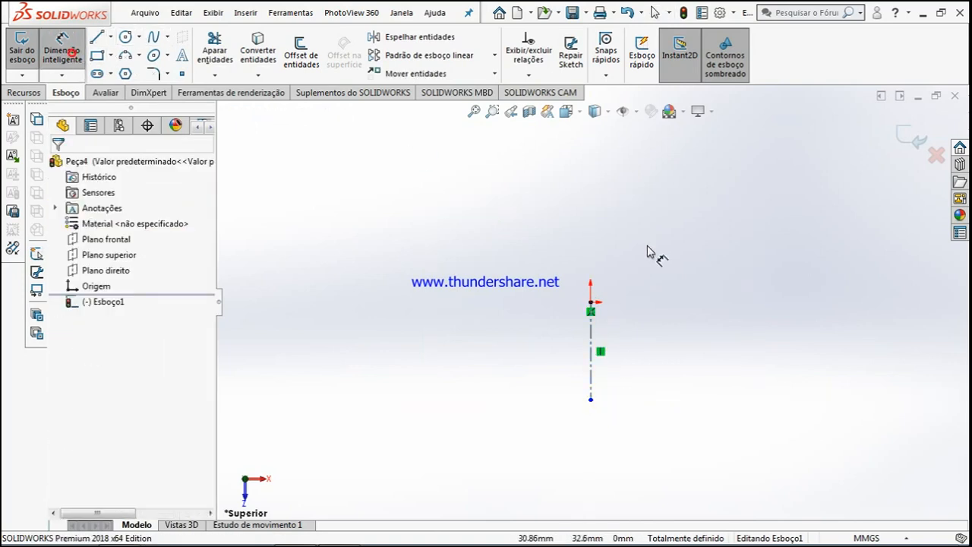
left_click(593, 349)
left_click(725, 375)
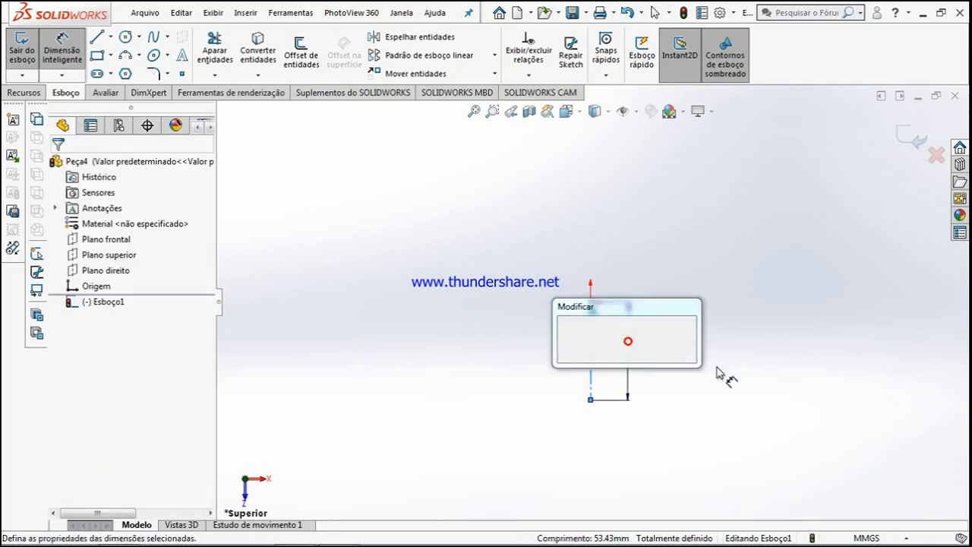
type("60")
key("Return")
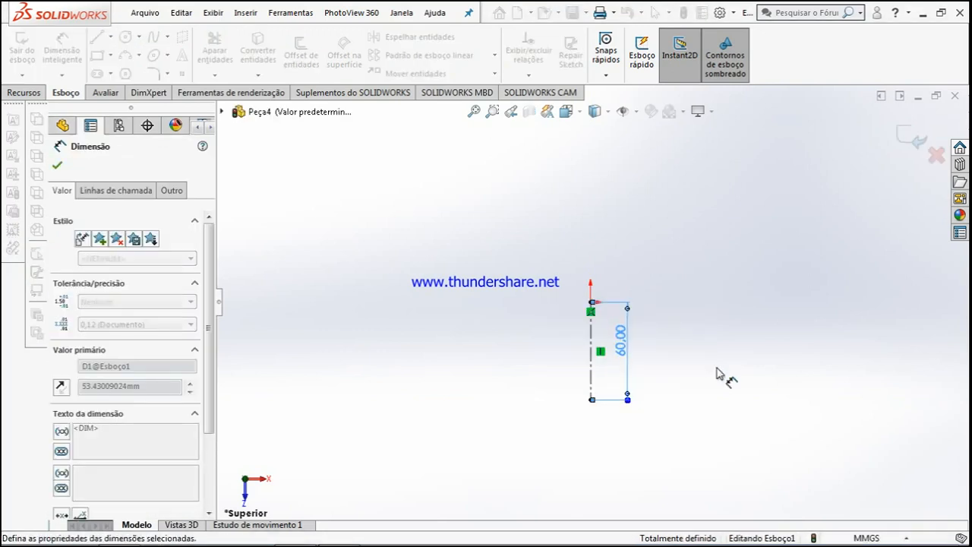
left_click(56, 165)
key("Escape")
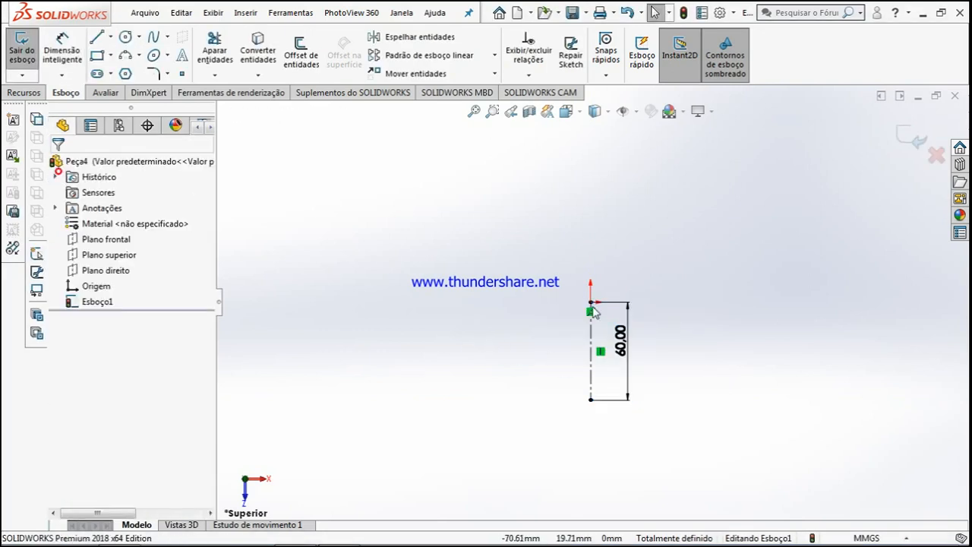
left_click_drag(629, 359, 668, 353)
Draw an upward-bulging three-point arc from the centerline, about 11 mm below the origin, out to its right side.
scroll(671, 351, "down", 5)
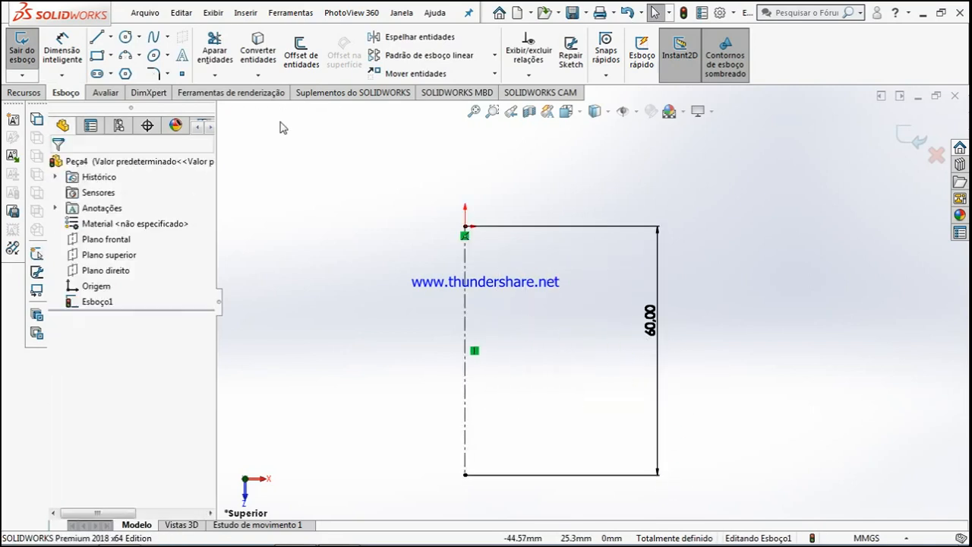
left_click(127, 57)
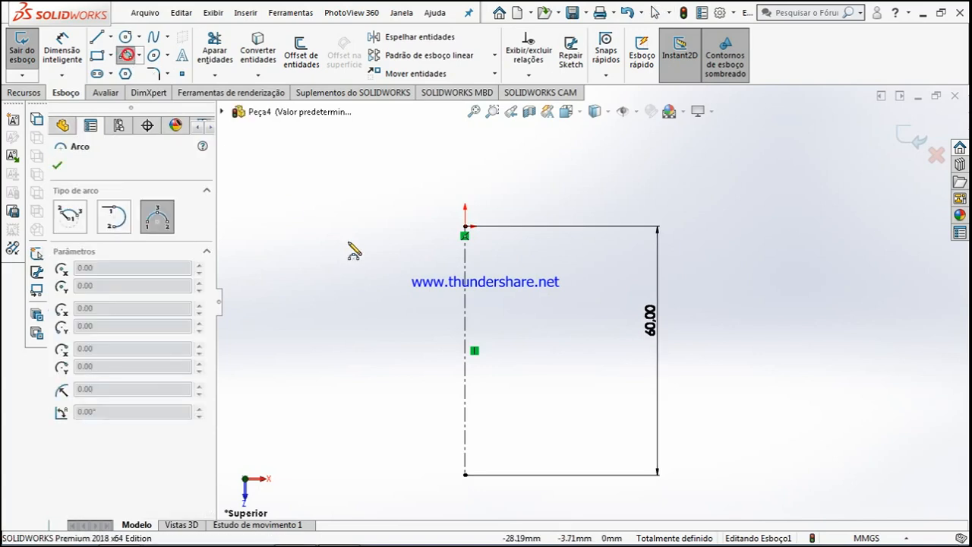
left_click(465, 275)
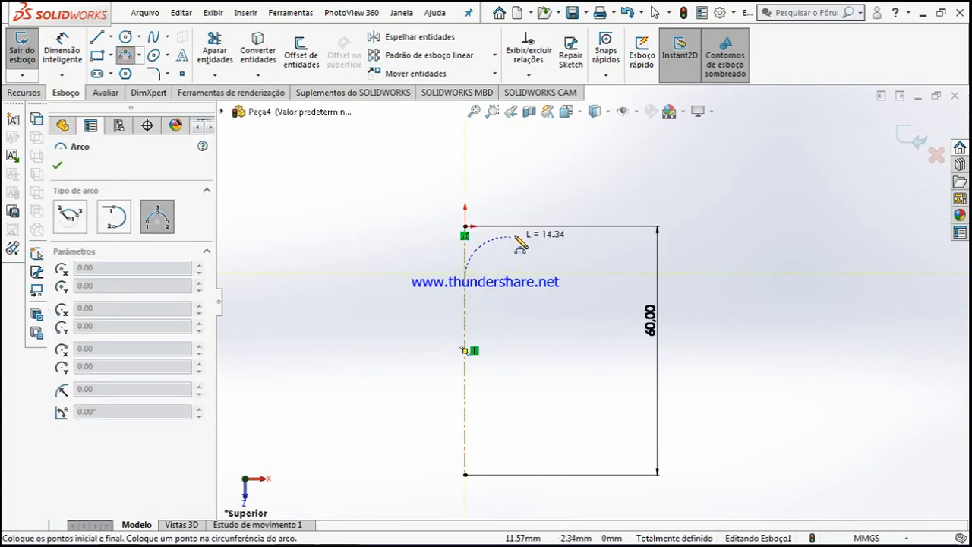
left_click(565, 236)
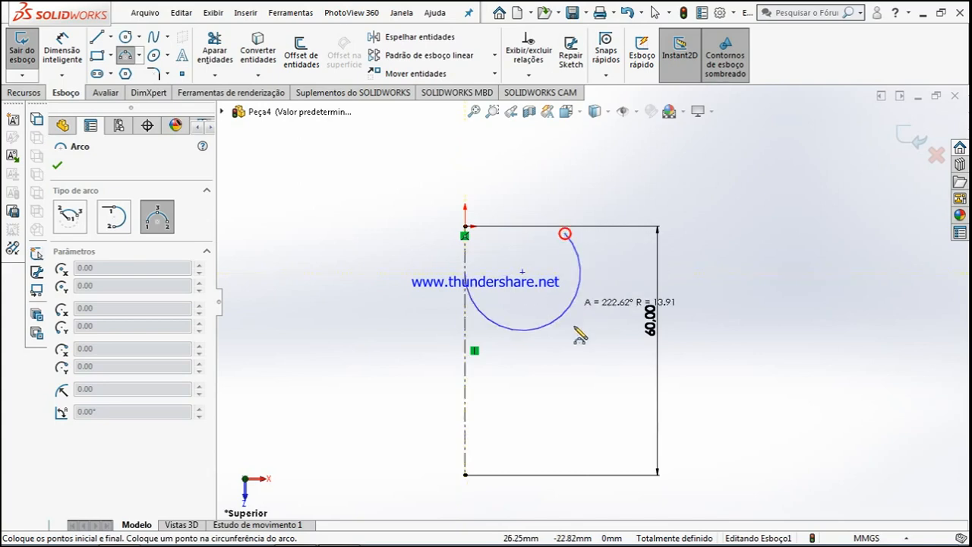
left_click(506, 251)
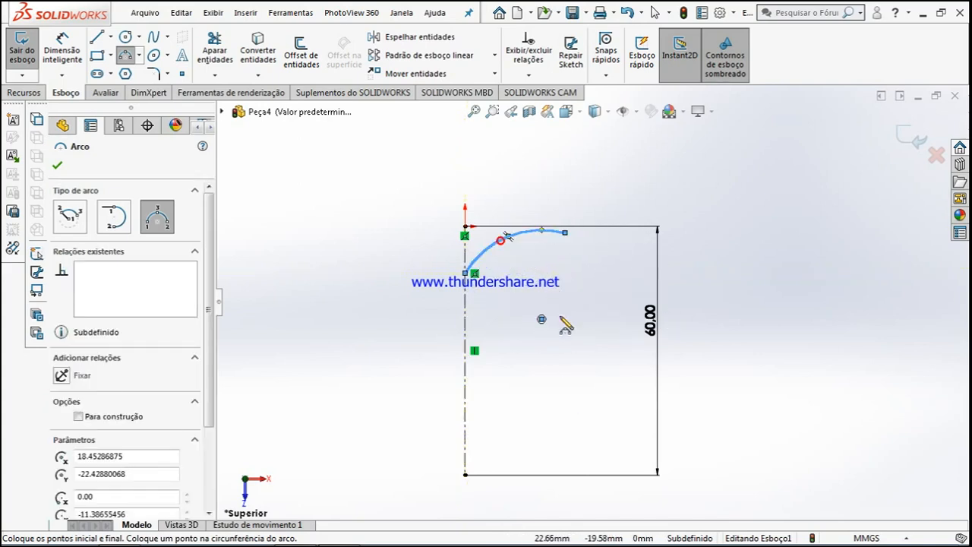
key("Escape")
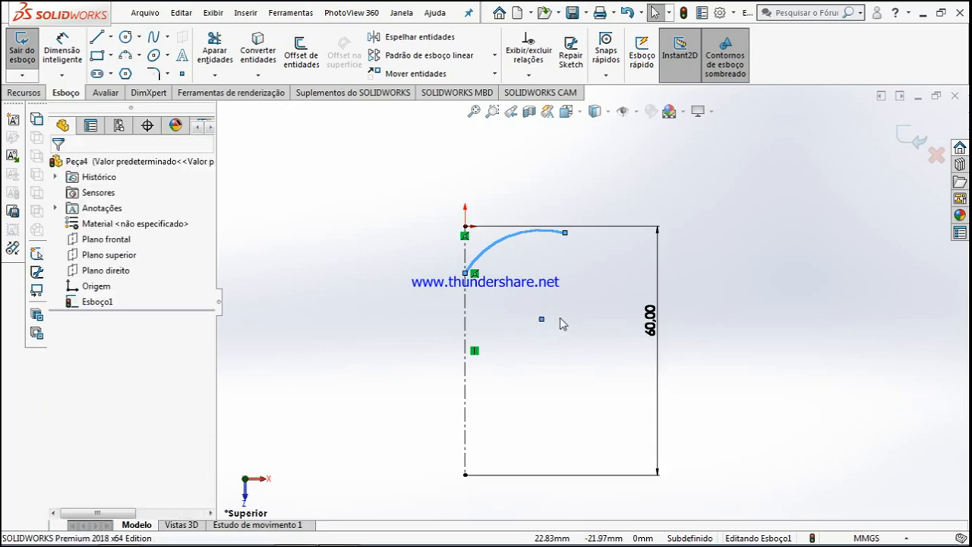
Continue the half-heart profile from the arc's free end with three tangent arcs, ending at the centerline's lower endpoint.
left_click(138, 55)
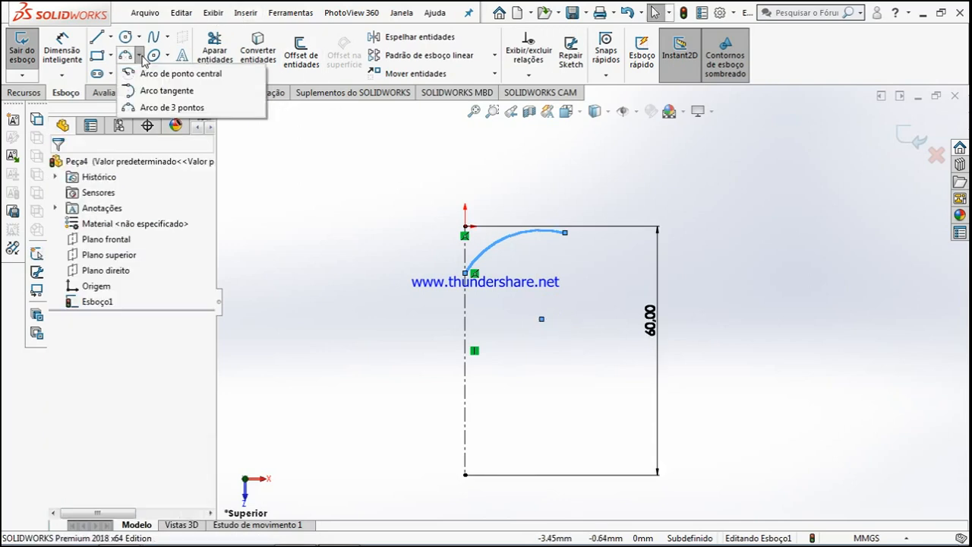
left_click(149, 92)
left_click(565, 233)
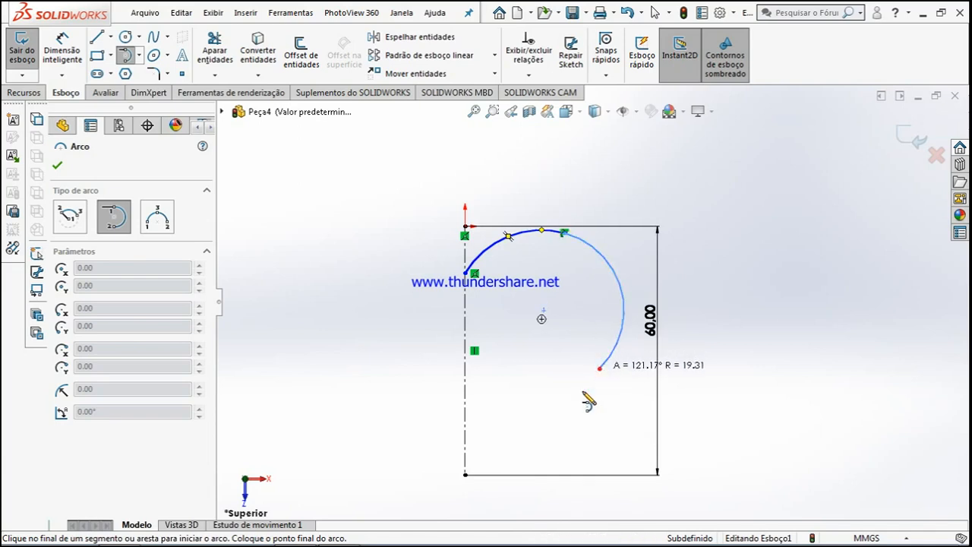
left_click(599, 367)
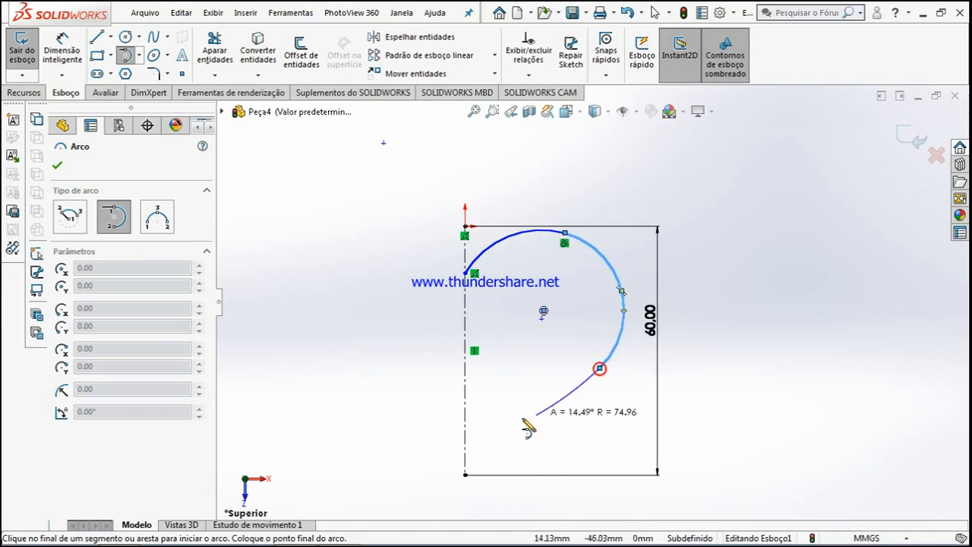
left_click(464, 474)
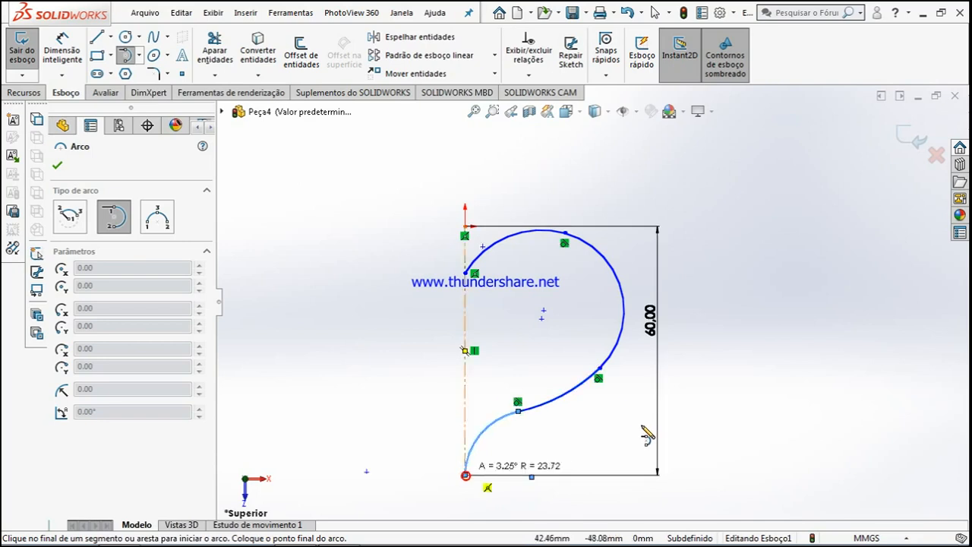
key("Escape")
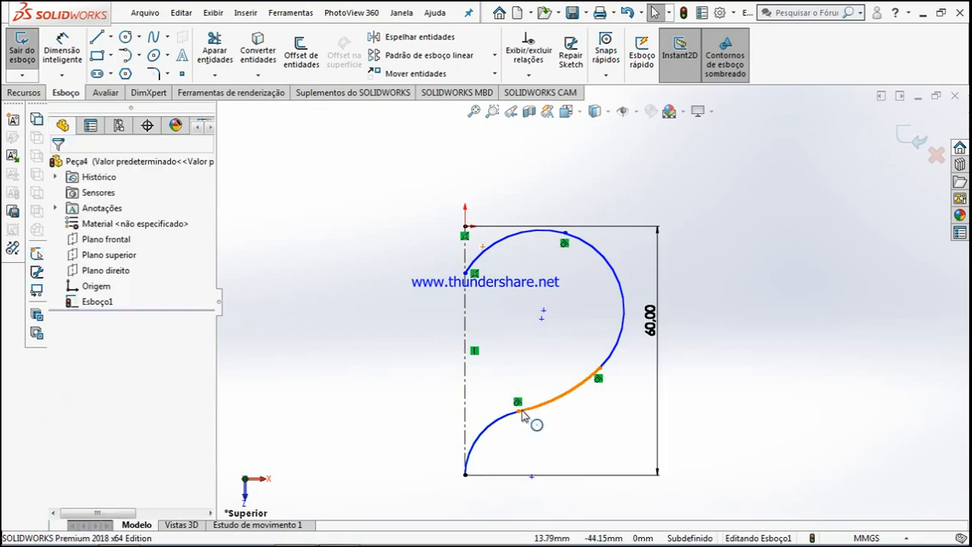
Reshape the half-heart by moving the lowest arc junction to about 20 mm from the centerline and the upper junction slightly outward.
left_click_drag(518, 412, 549, 427)
left_click(564, 232)
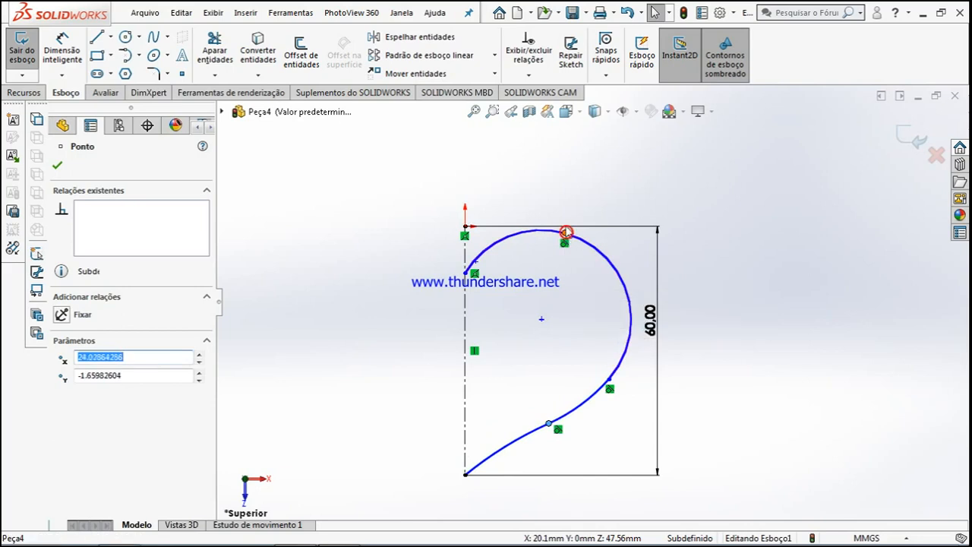
mouse_move(566, 224)
left_mouse_down()
mouse_move(574, 241)
mouse_move(575, 233)
left_mouse_up()
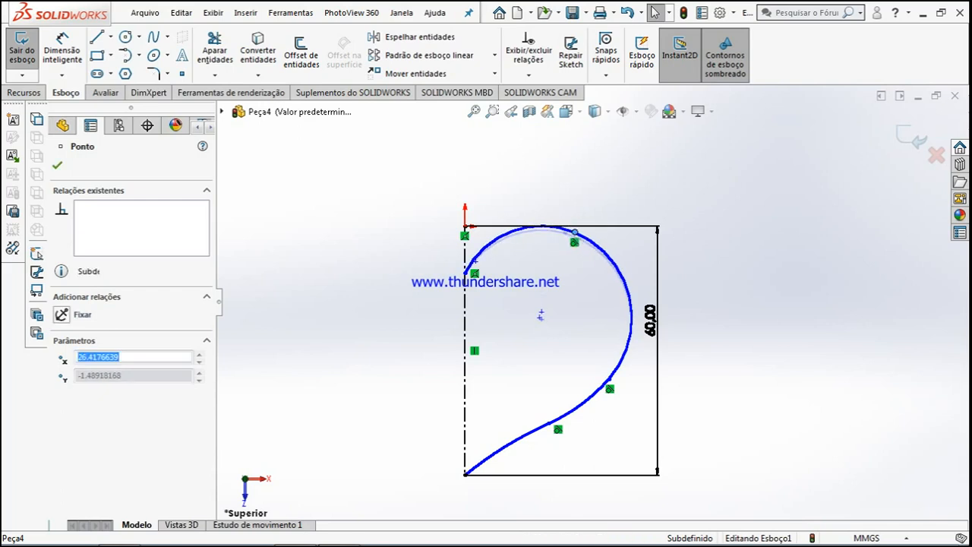
left_click(558, 368)
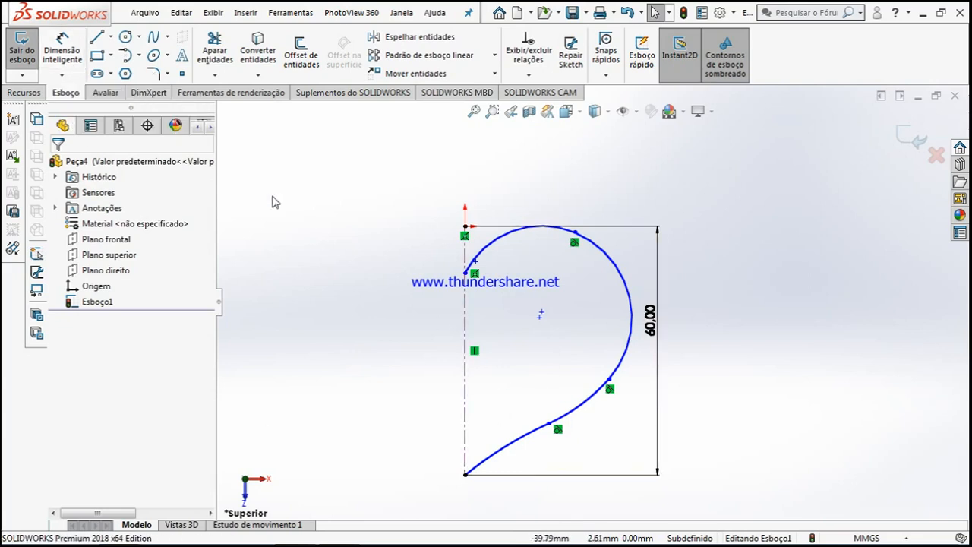
Dimension the radius of the upper arc that starts on the centerline to 20 mm.
left_click(63, 55)
left_click(501, 236)
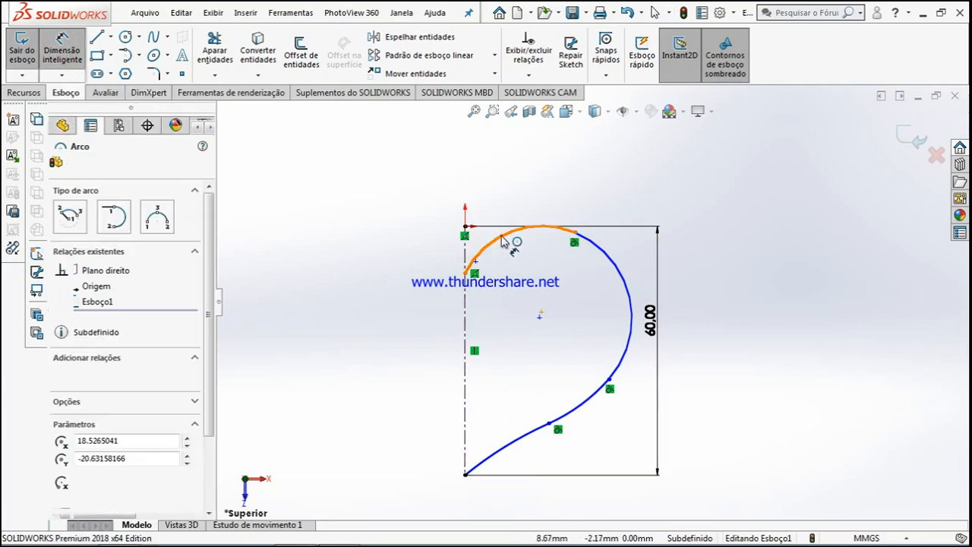
left_click(505, 190)
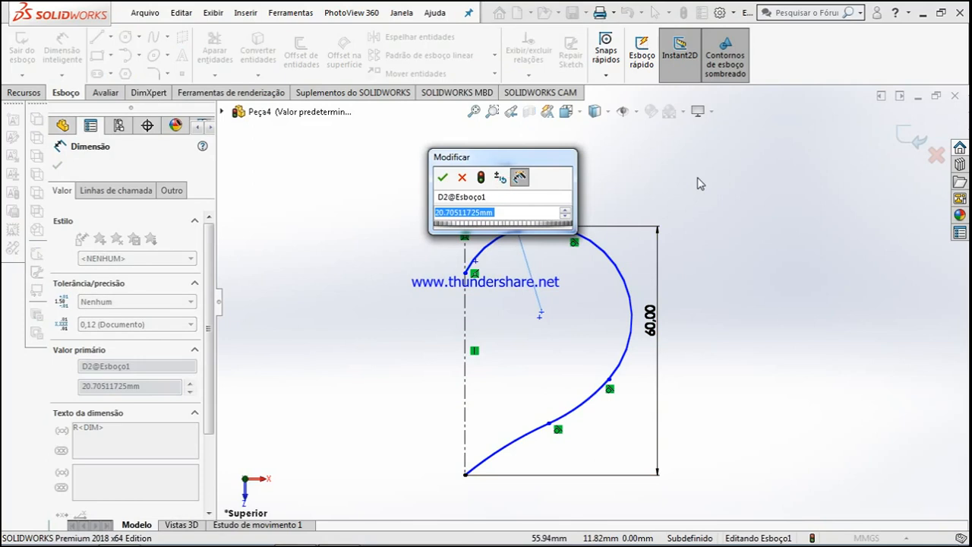
type("20")
key("Return")
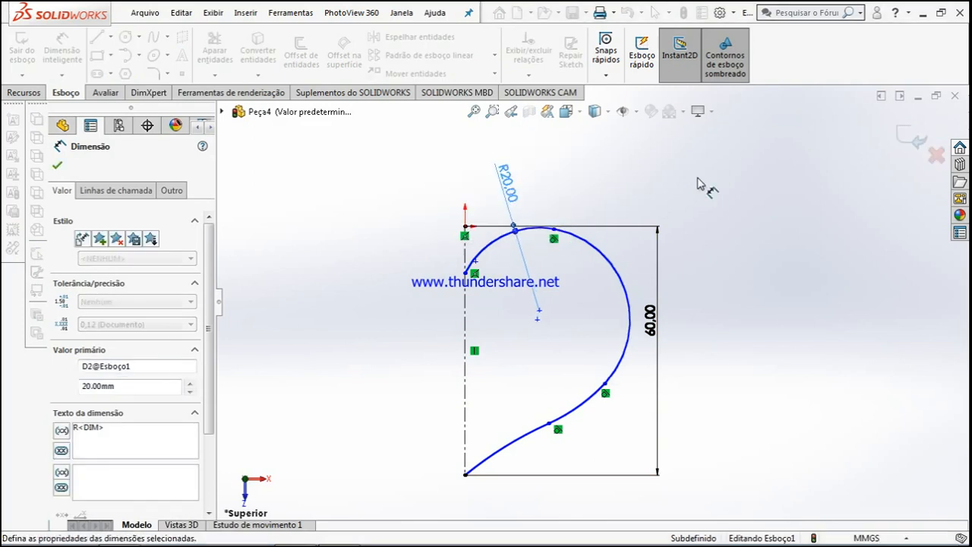
left_click(57, 167)
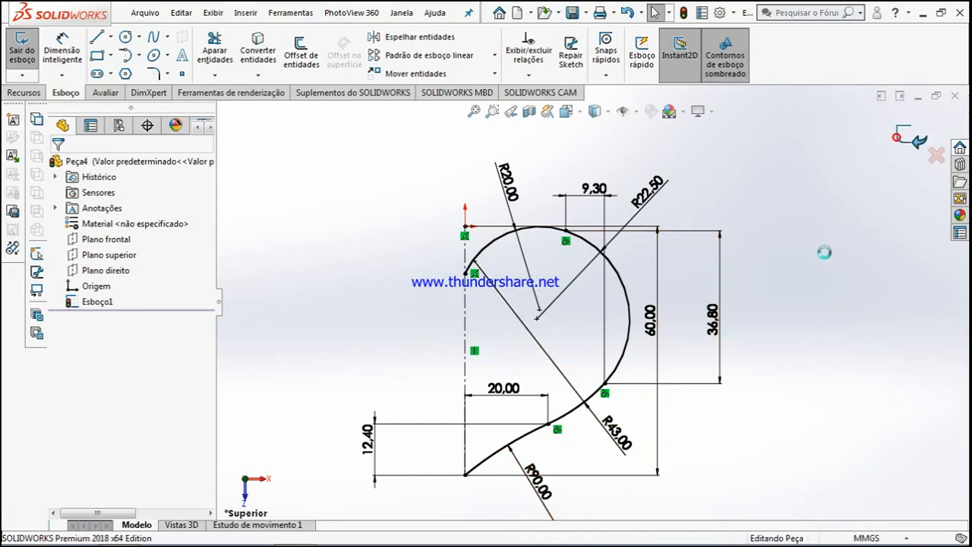
Exit the half-heart sketch and start a new sketch on the right plane.
left_click(901, 139)
mouse_move(768, 326)
middle_mouse_down()
mouse_move(741, 347)
mouse_move(745, 240)
mouse_move(811, 199)
mouse_move(776, 312)
mouse_move(807, 224)
mouse_move(794, 230)
middle_mouse_up()
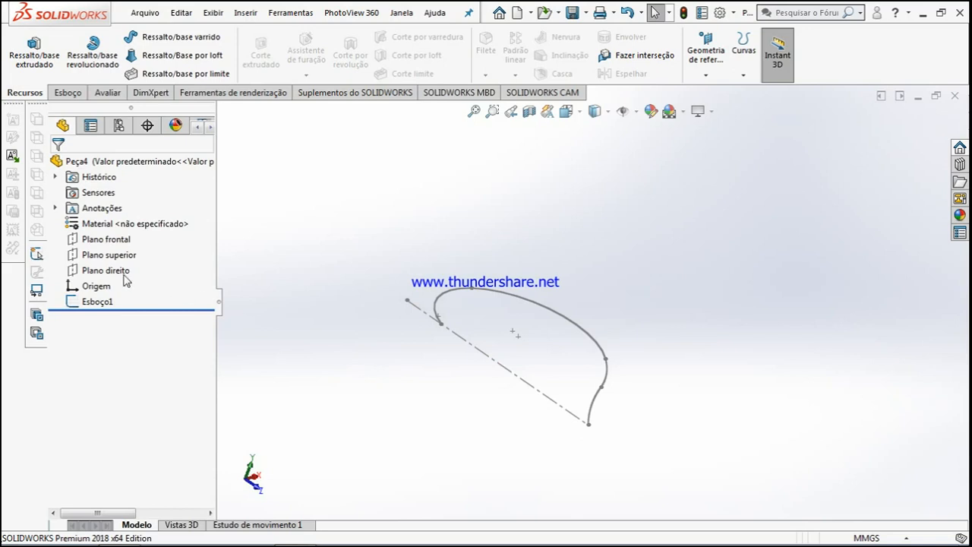
left_click(112, 274)
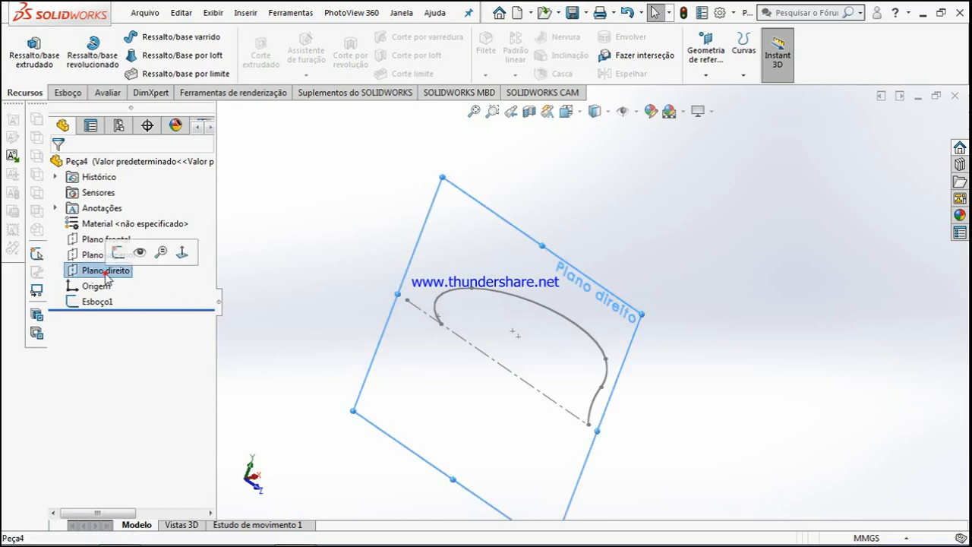
left_click(114, 248)
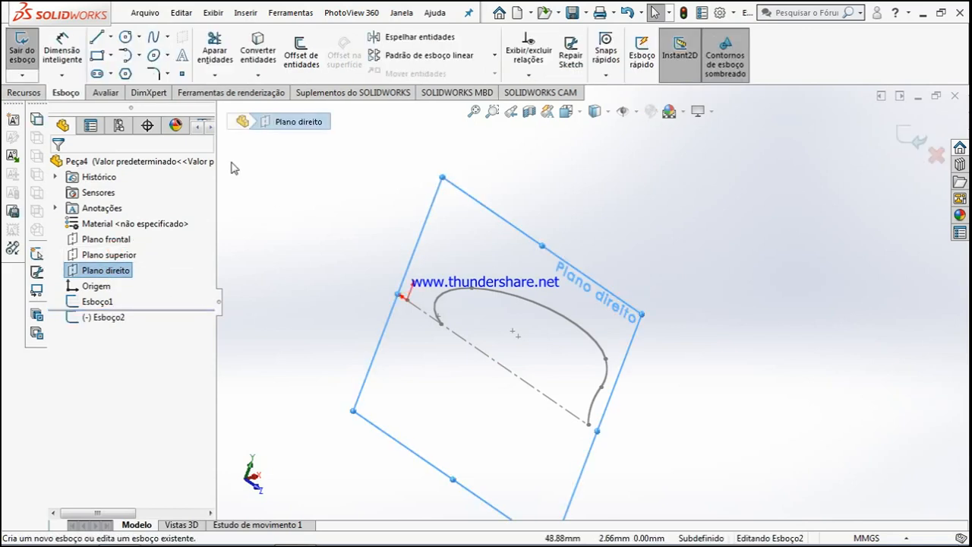
Draw an upward-bulging three-point arc joining the two ends of the half-heart profile on the centerline.
left_click(139, 56)
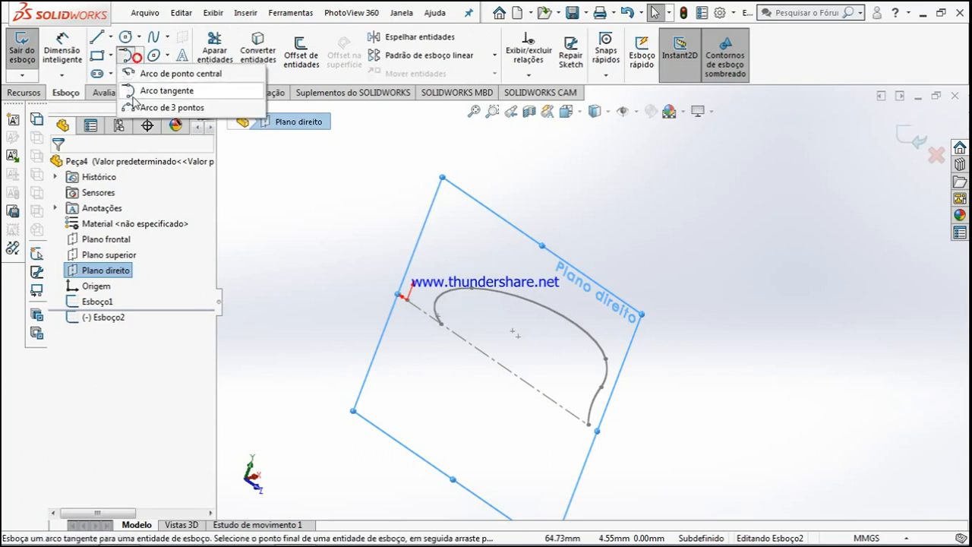
left_click(128, 109)
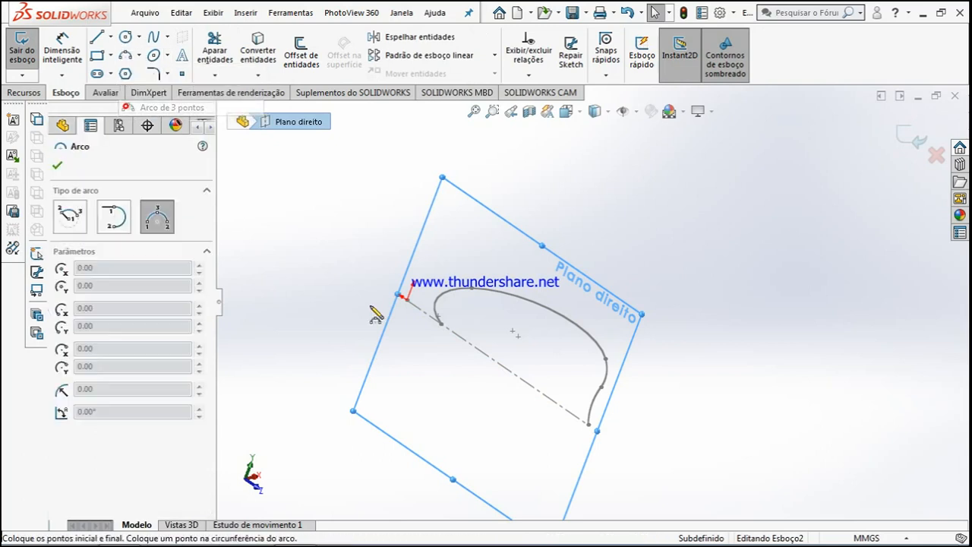
left_click(441, 324)
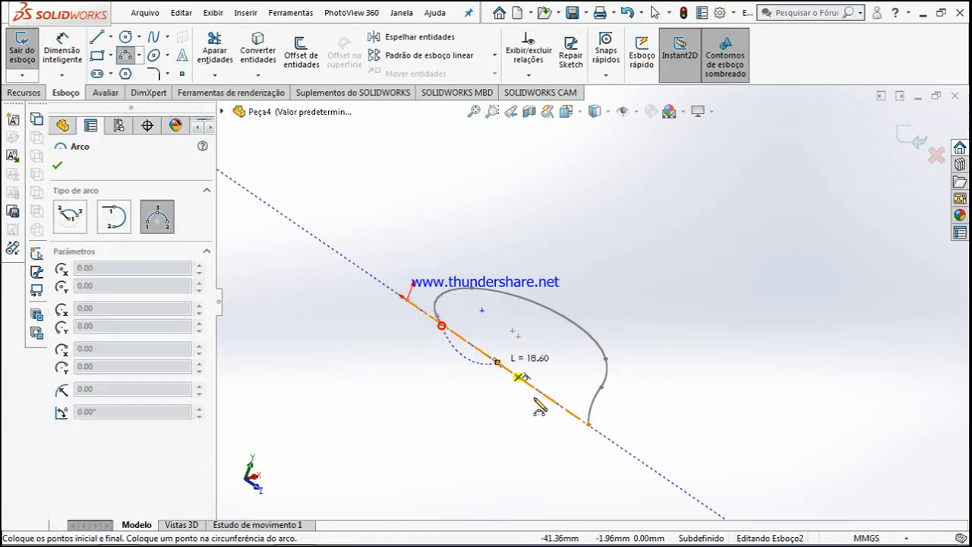
left_click(589, 424)
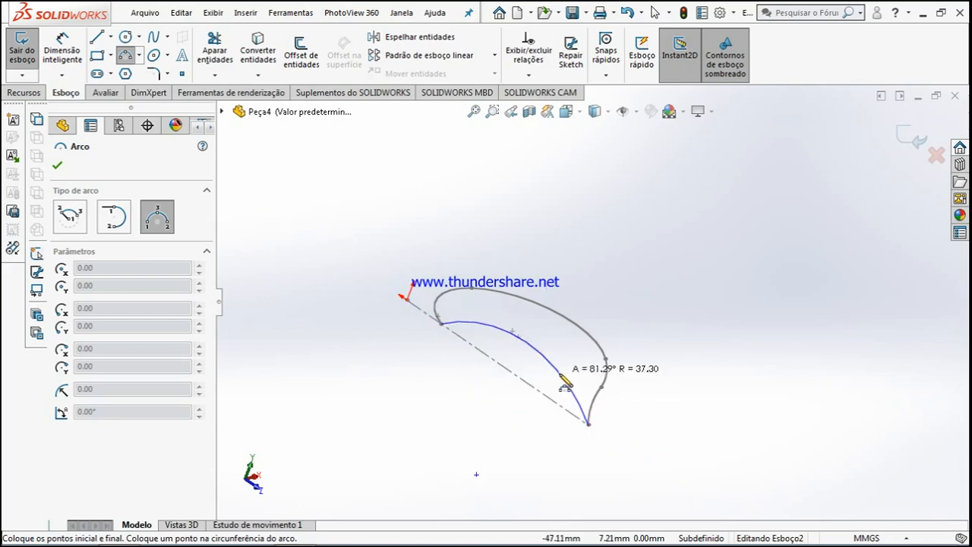
left_click(560, 374)
left_click(58, 169)
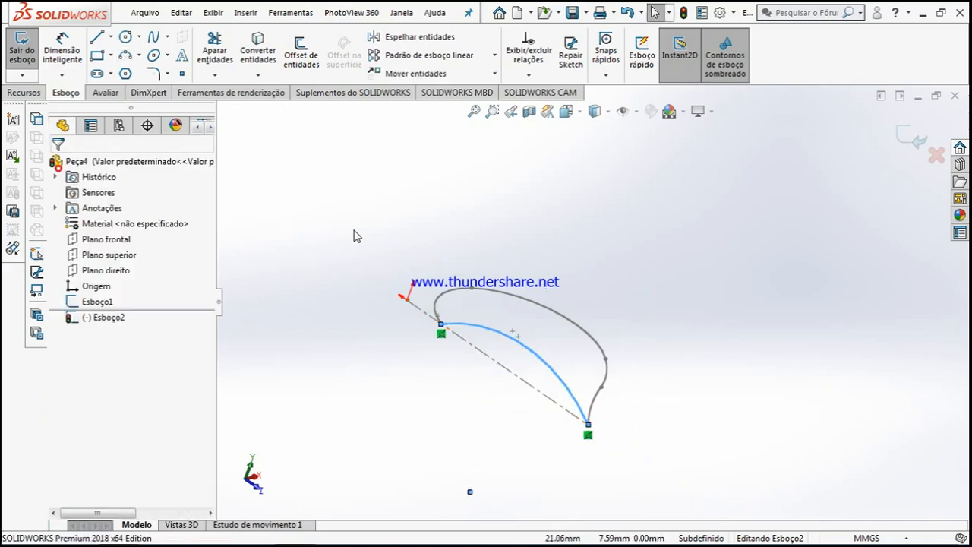
left_click(354, 230)
mouse_move(611, 285)
middle_mouse_down()
mouse_move(506, 305)
mouse_move(410, 341)
middle_mouse_up()
mouse_move(371, 545)
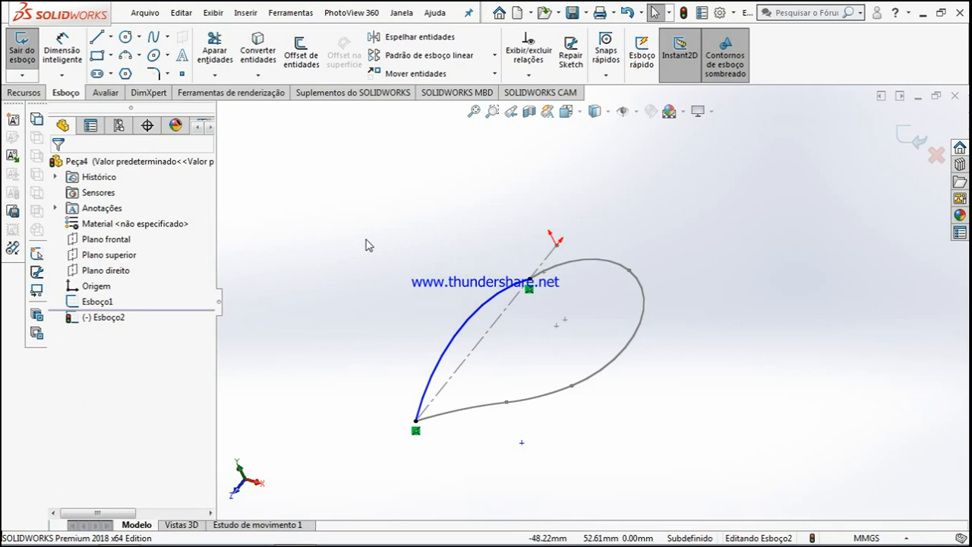
Check the existing relations on both endpoints of the bulging arc in the right-plane sketch.
middle_click_drag(366, 244, 364, 258)
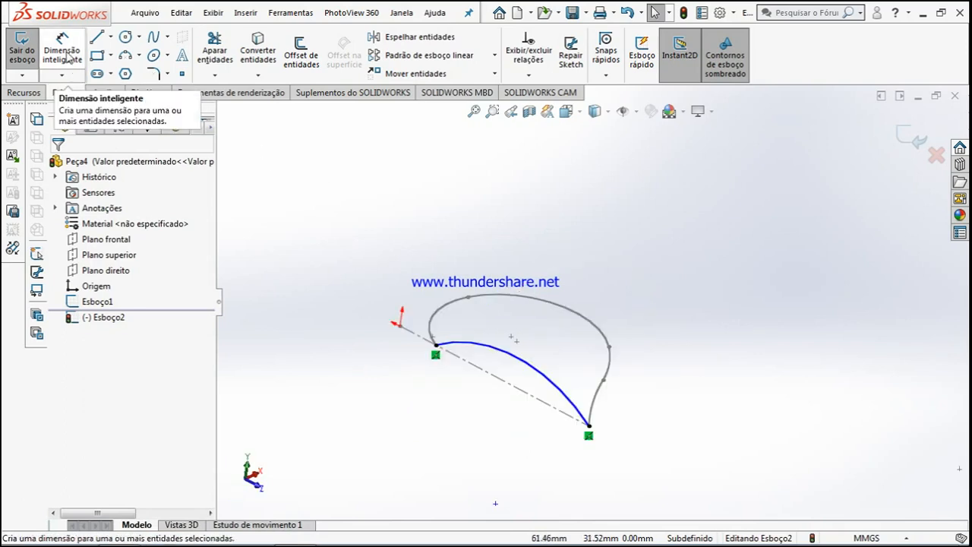
left_click(64, 53)
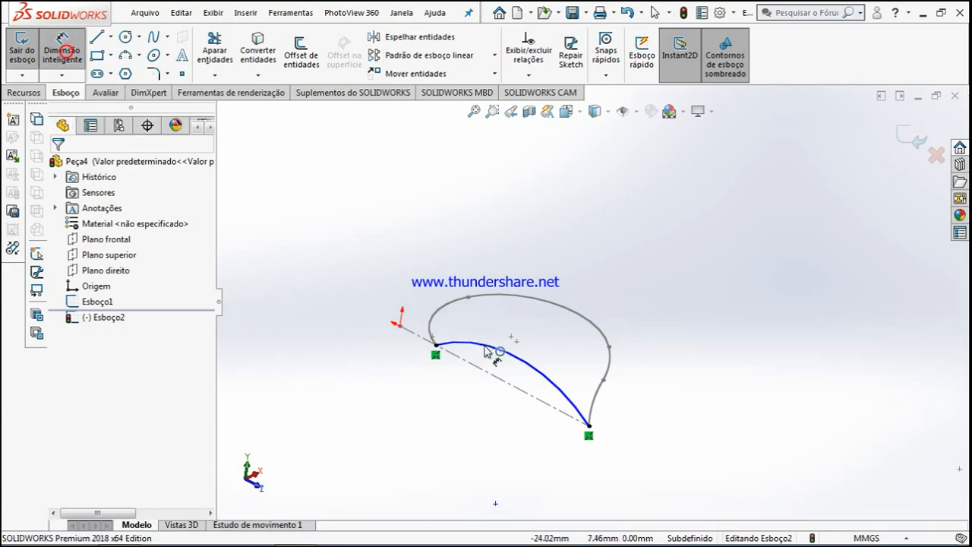
key("Escape")
left_click(589, 427)
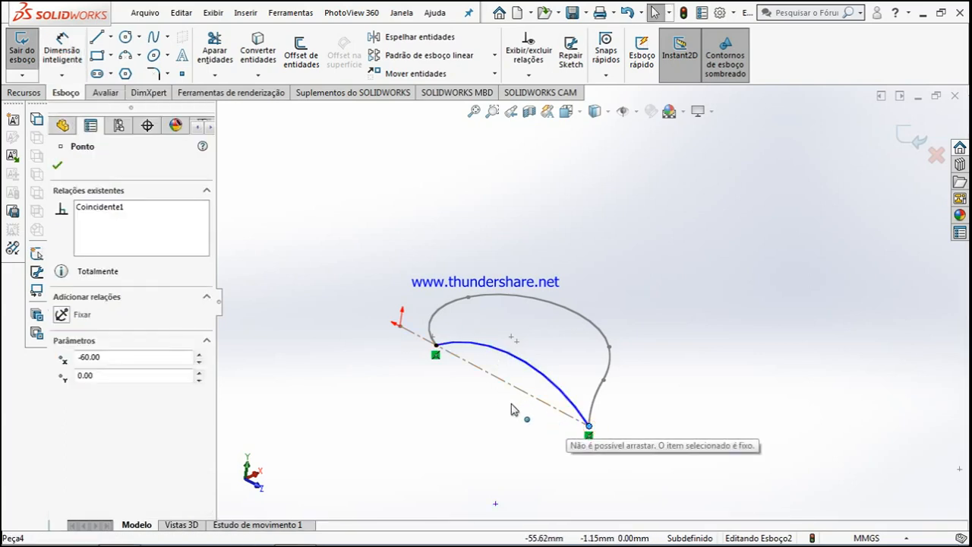
left_click(436, 347)
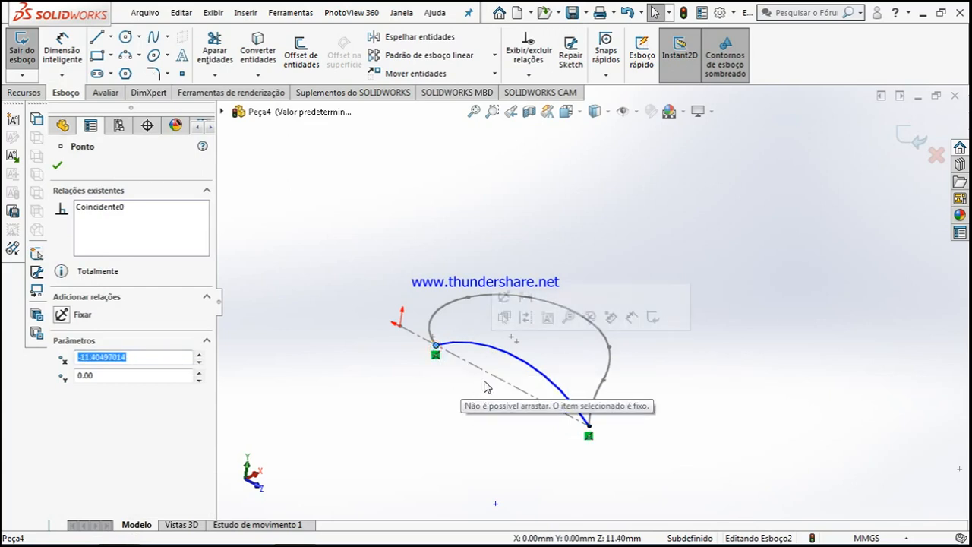
scroll(609, 422, "down", 3)
left_click(661, 453)
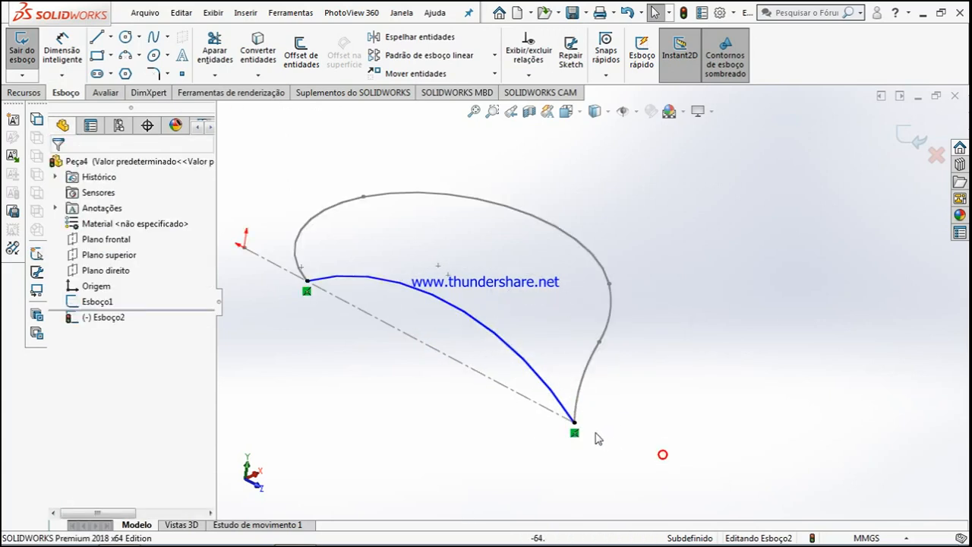
left_click(573, 424)
left_click(307, 281)
left_click(316, 369)
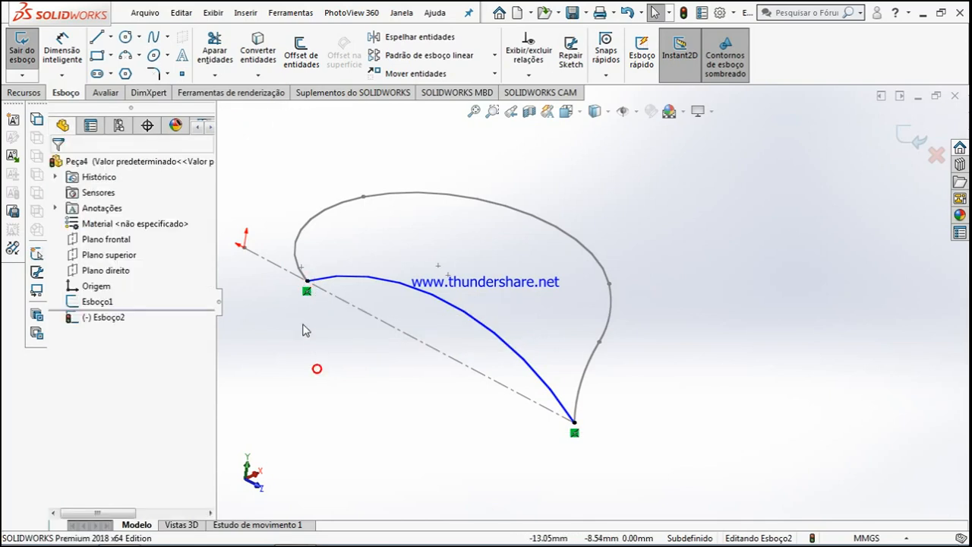
Try to add a Pierce relation between the bulging arc's upper endpoint and the half-heart's first arc, and recheck both endpoints.
left_click(308, 282)
left_click(301, 269, "ctrl")
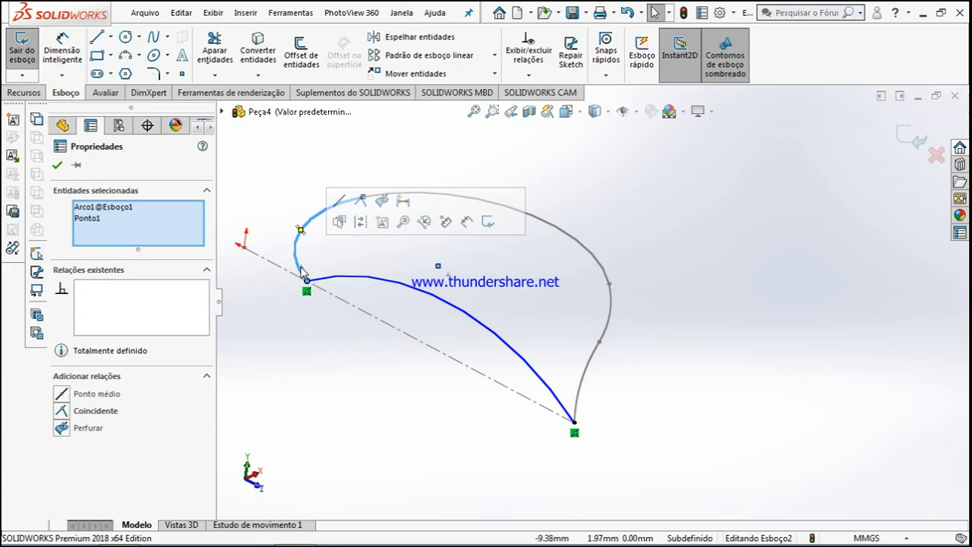
left_click(383, 201)
left_click(341, 372)
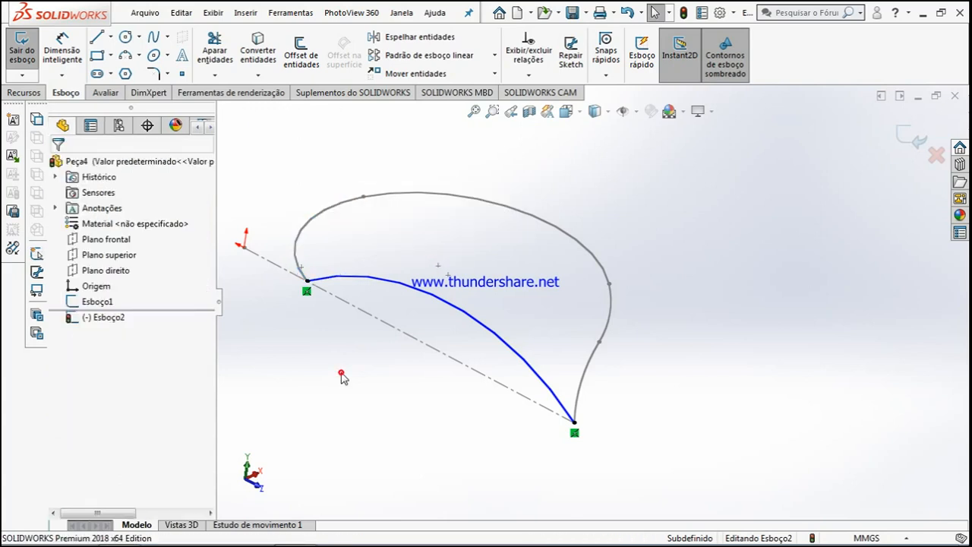
left_click(309, 283)
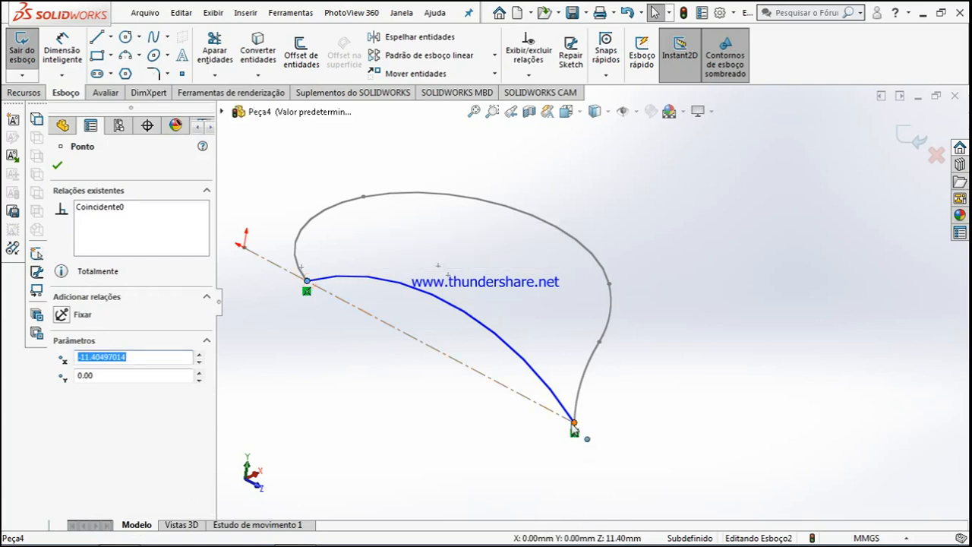
double_click(574, 425)
double_click(574, 424)
left_click(539, 450)
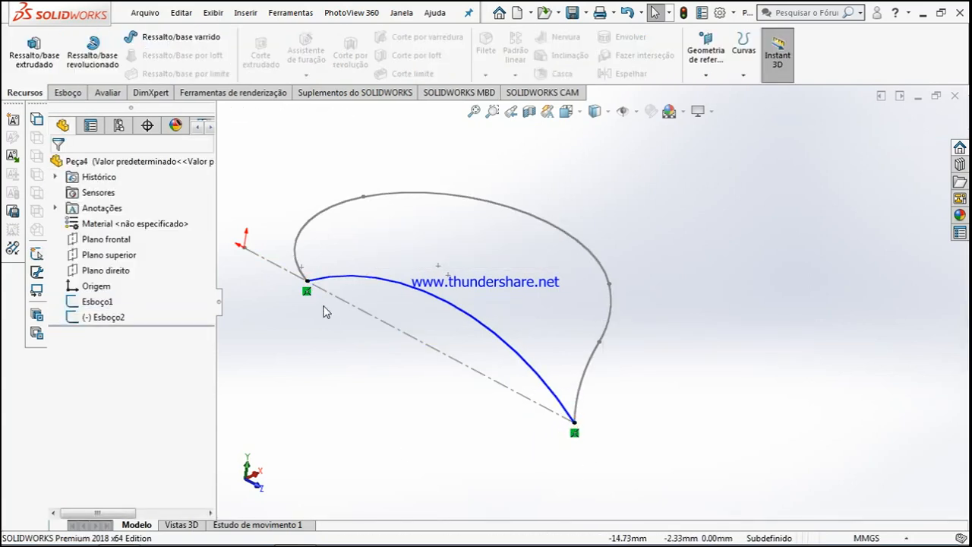
Dimension the bulging arc's radius to 40 mm and exit the right-plane sketch.
left_click(67, 92)
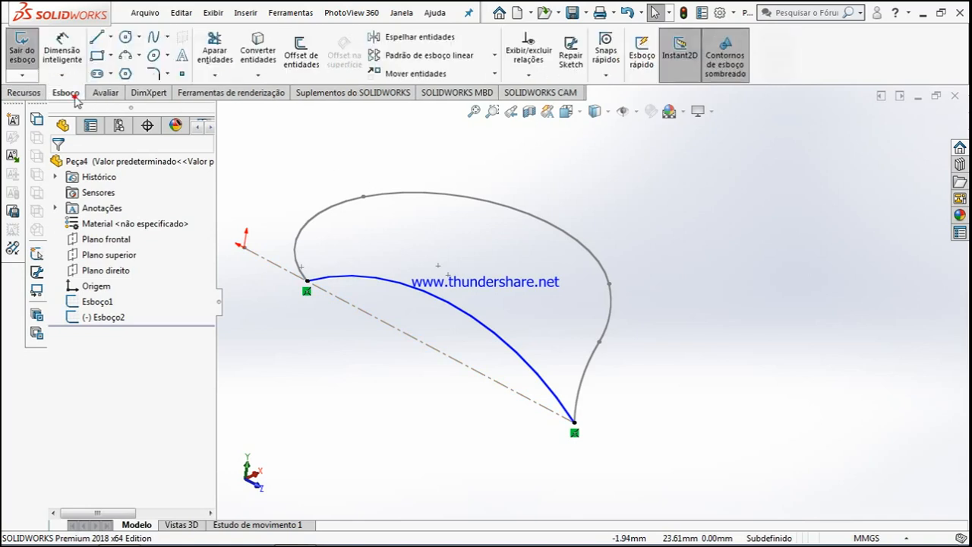
left_click(73, 50)
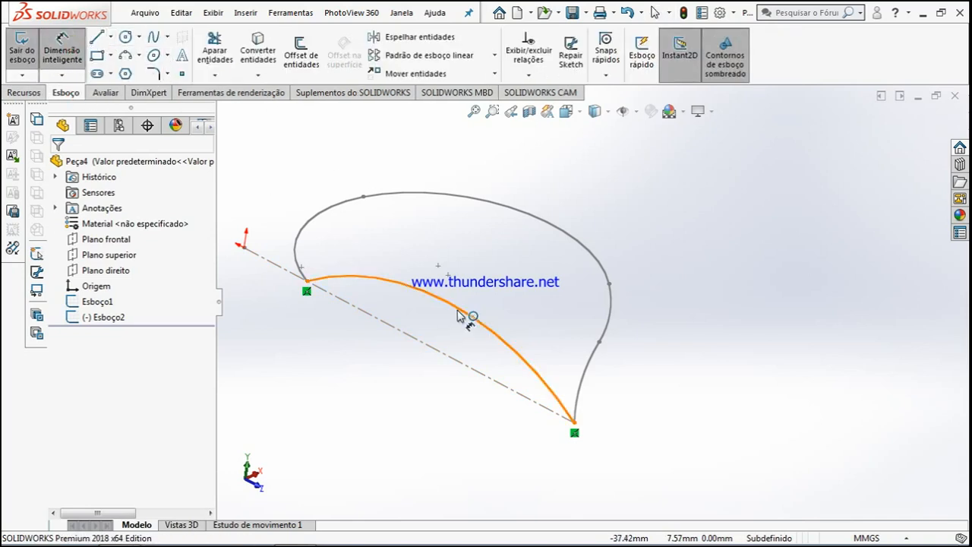
left_click(465, 312)
left_click(484, 261)
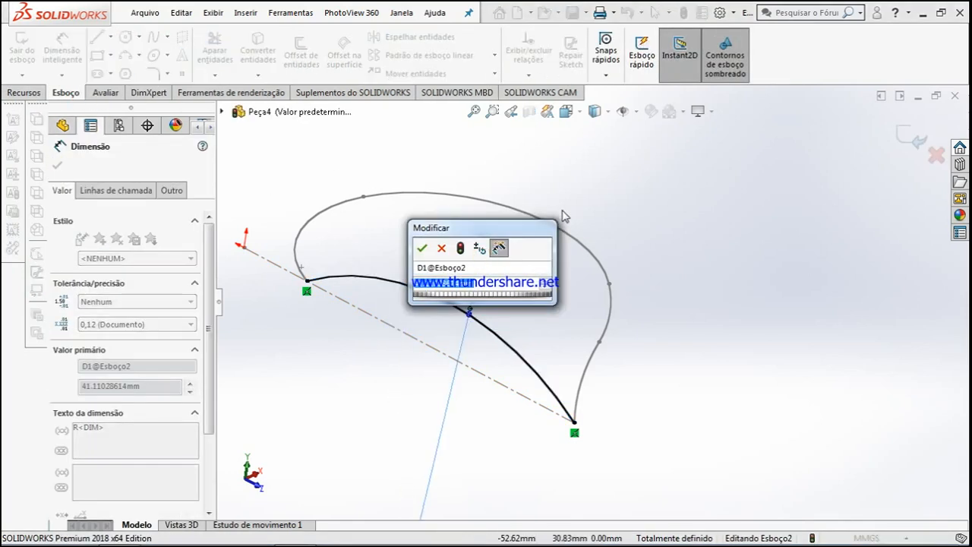
left_click(422, 247)
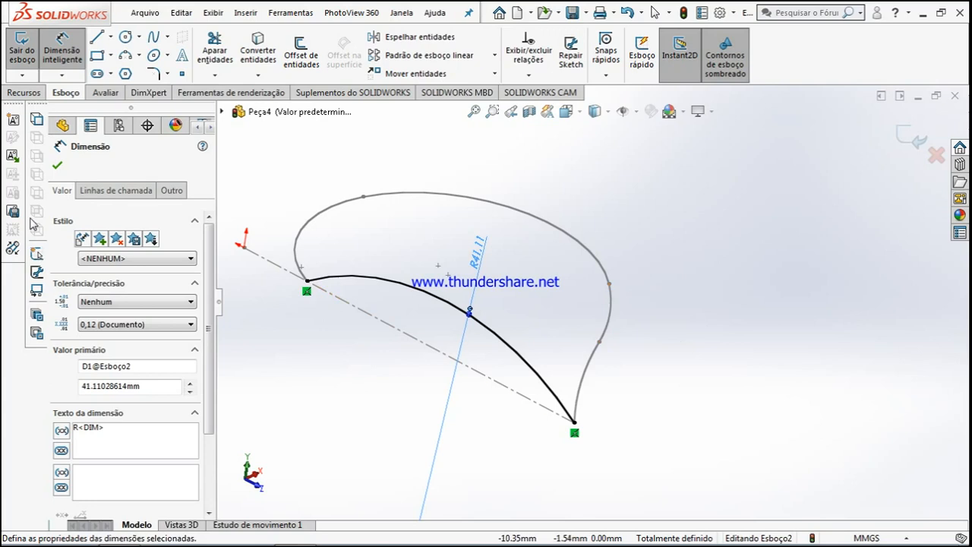
double_click(476, 255)
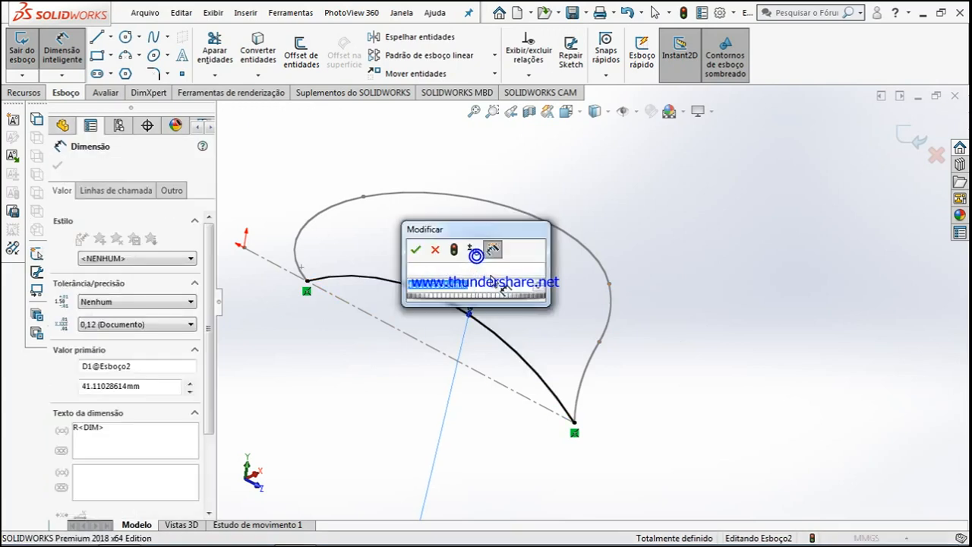
type("4")
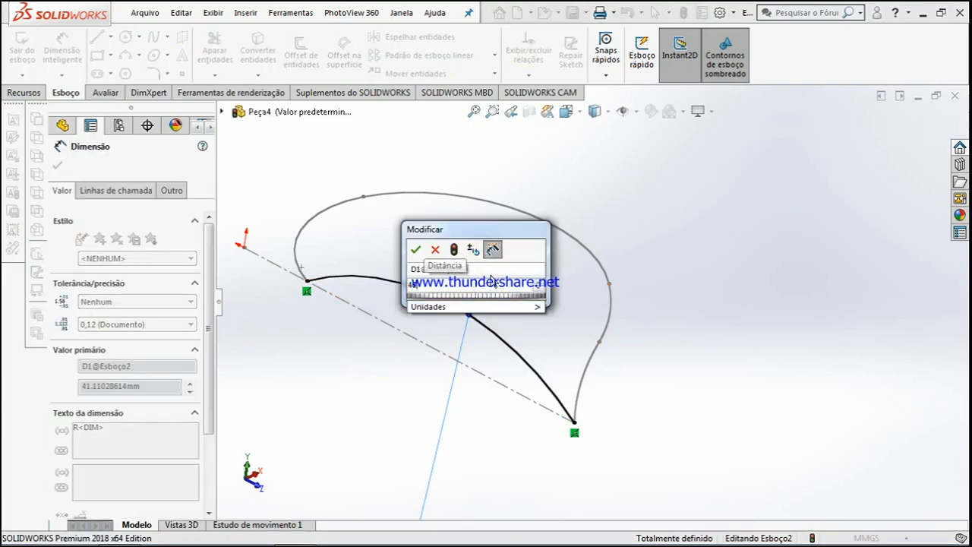
type("0")
key("Return")
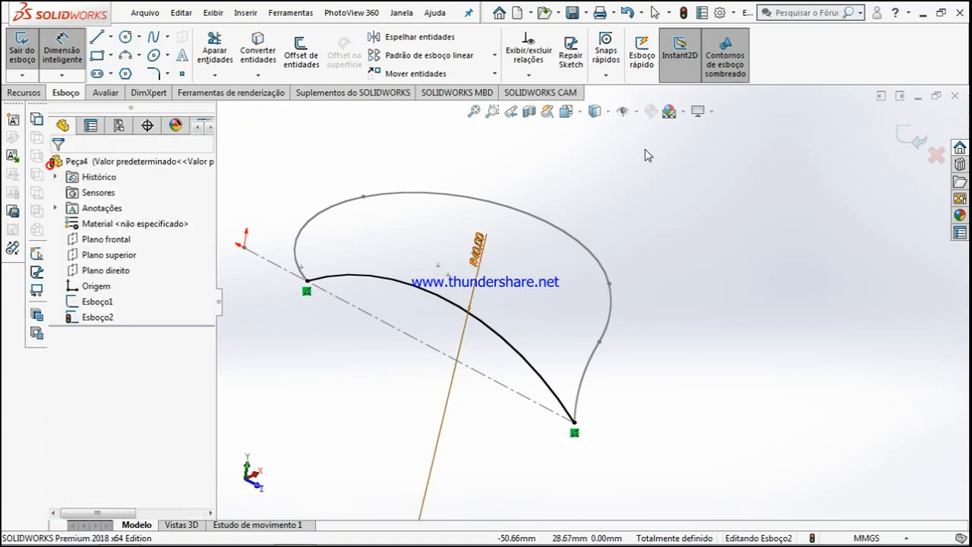
key("Escape")
mouse_move(574, 217)
middle_mouse_down()
mouse_move(600, 221)
mouse_move(532, 232)
middle_mouse_up()
left_click(911, 137)
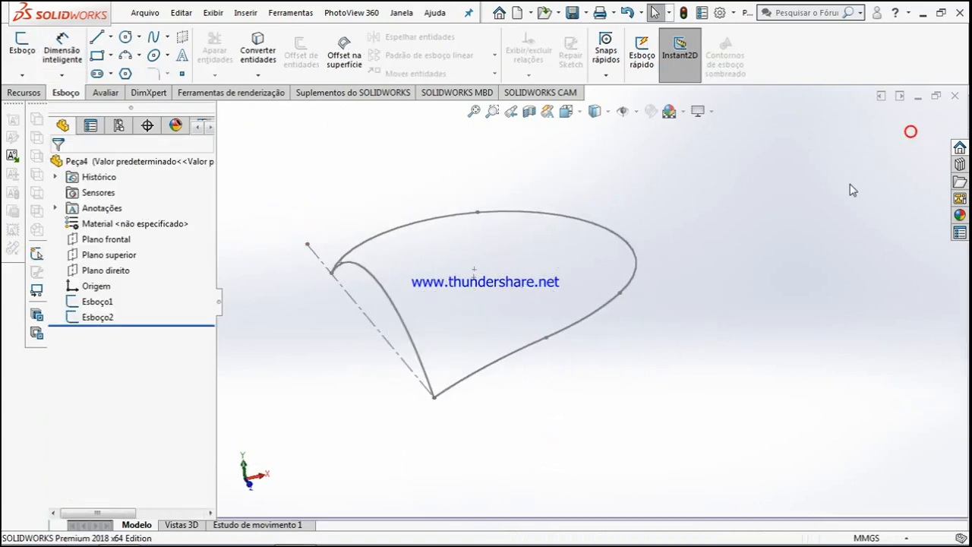
Create a boundary surface using the bulging arc sketch and the half-heart sketch as Direction 1 profiles.
mouse_move(700, 306)
middle_mouse_down()
mouse_move(590, 341)
mouse_move(642, 397)
mouse_move(633, 392)
middle_mouse_up()
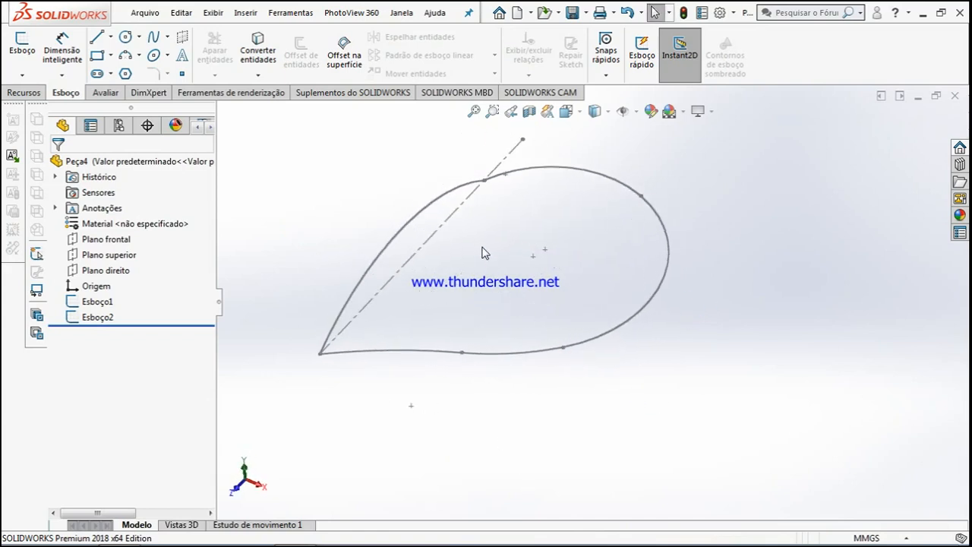
scroll(484, 256, "down", 1)
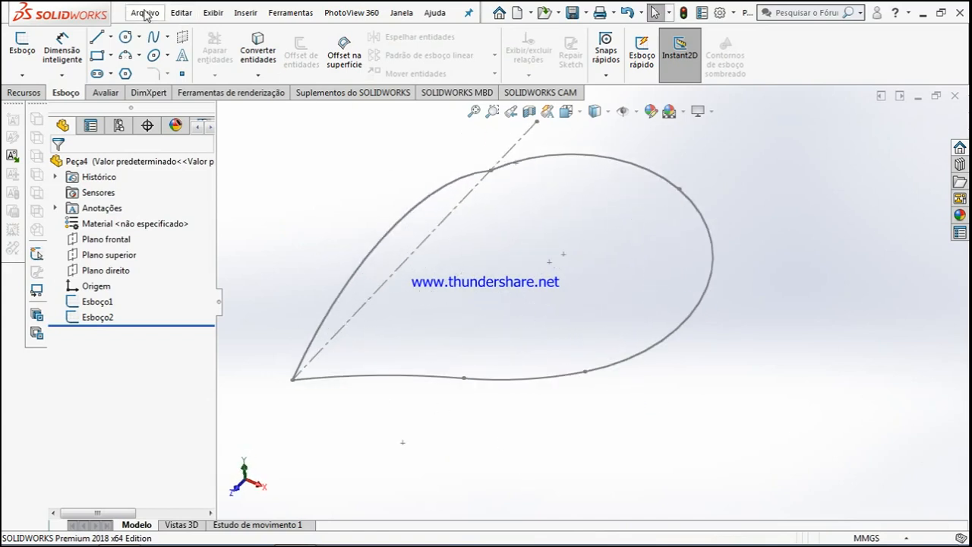
left_click(246, 13)
mouse_move(274, 162)
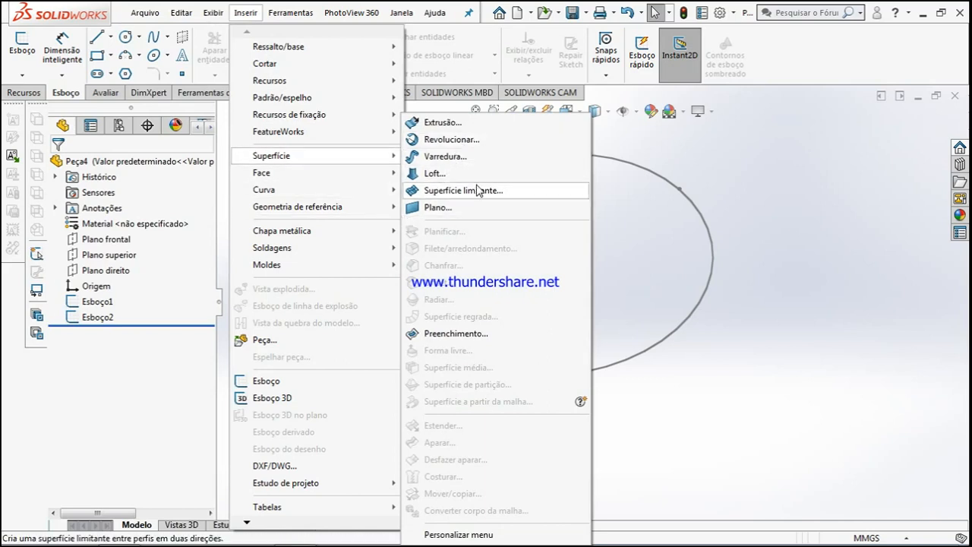
left_click(452, 190)
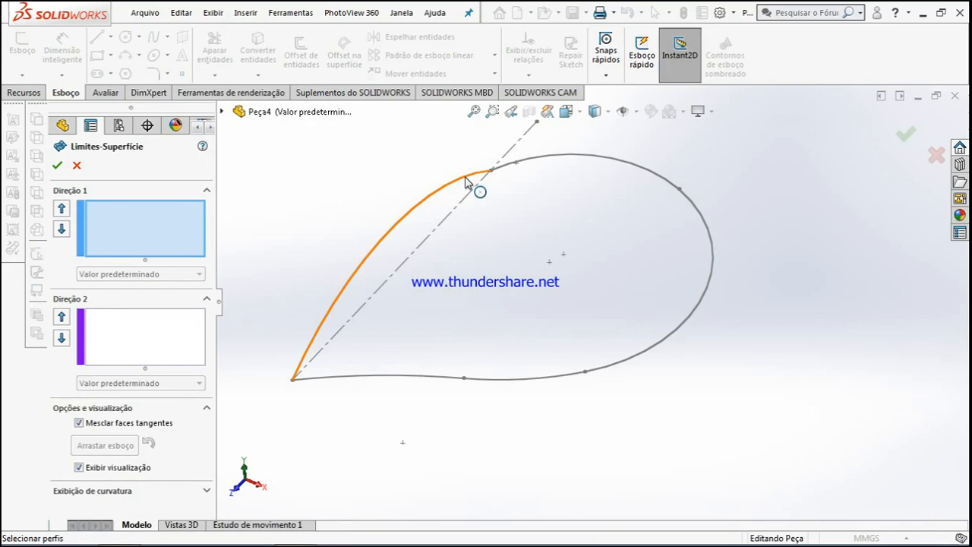
left_click(465, 183)
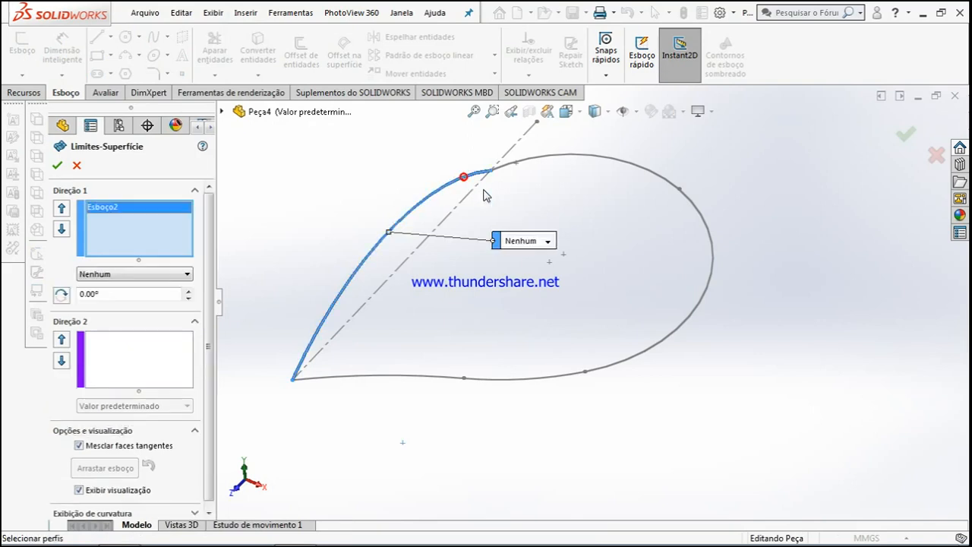
left_click(528, 161)
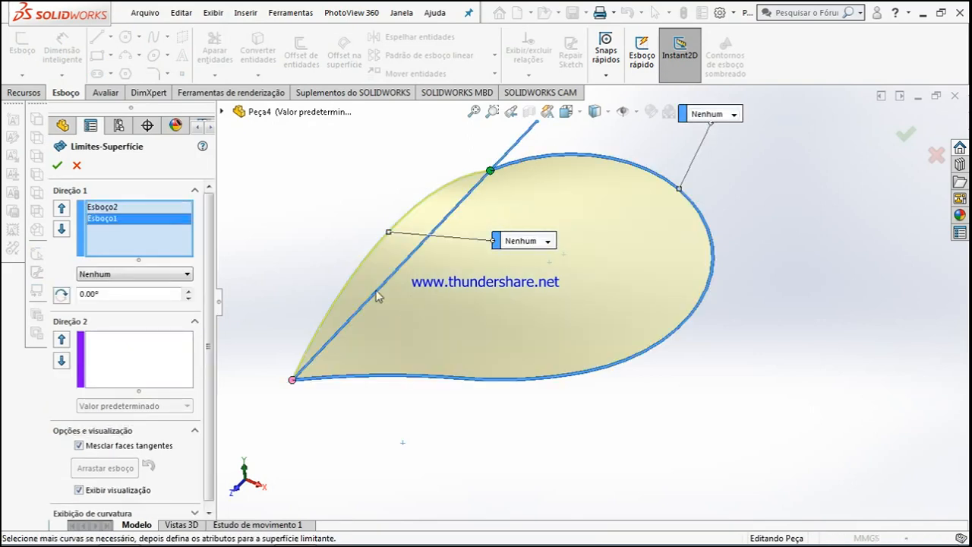
key("Return")
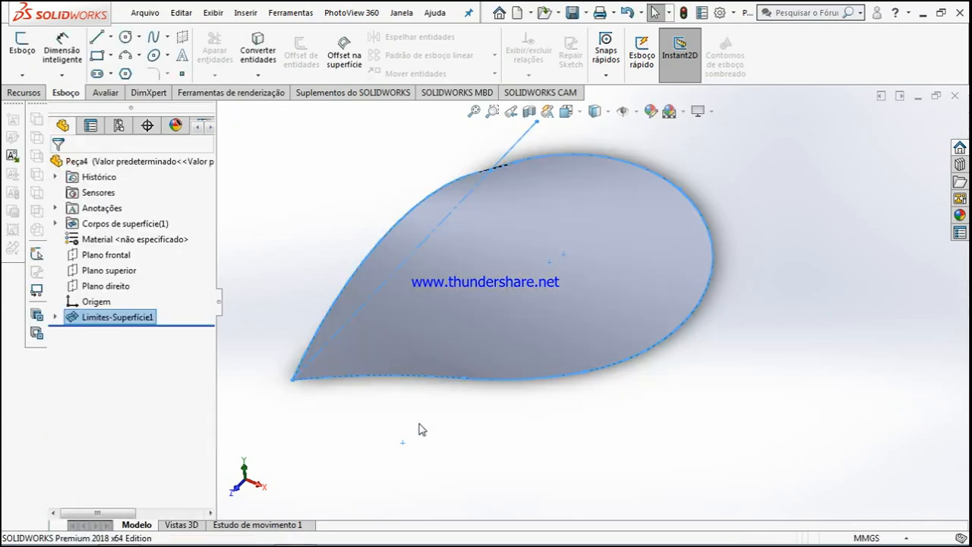
Examine the half-heart boundary surface from several angles, including its straight-side opening and underside.
middle_click_drag(424, 421, 492, 472)
key("Escape")
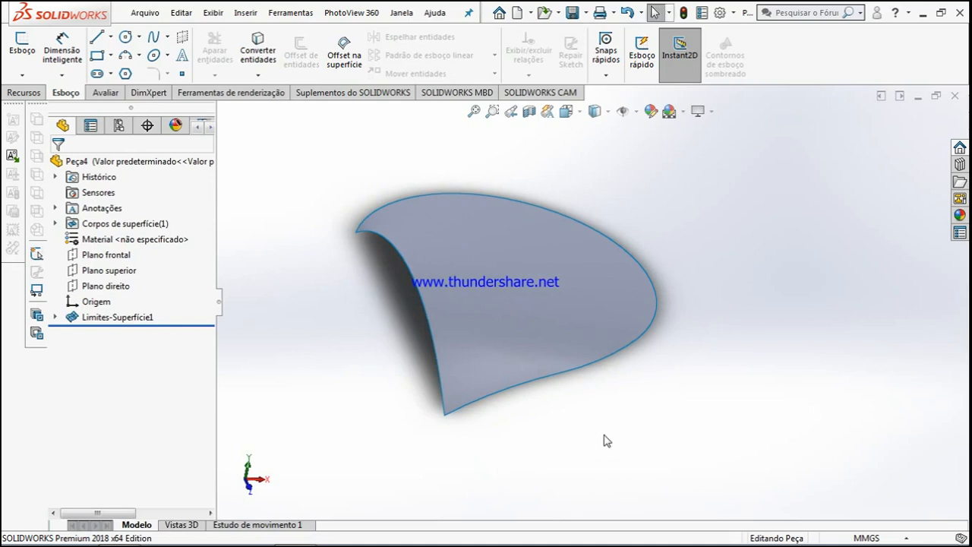
mouse_move(620, 432)
middle_mouse_down()
mouse_move(640, 444)
mouse_move(631, 403)
mouse_move(627, 428)
mouse_move(619, 424)
middle_mouse_up()
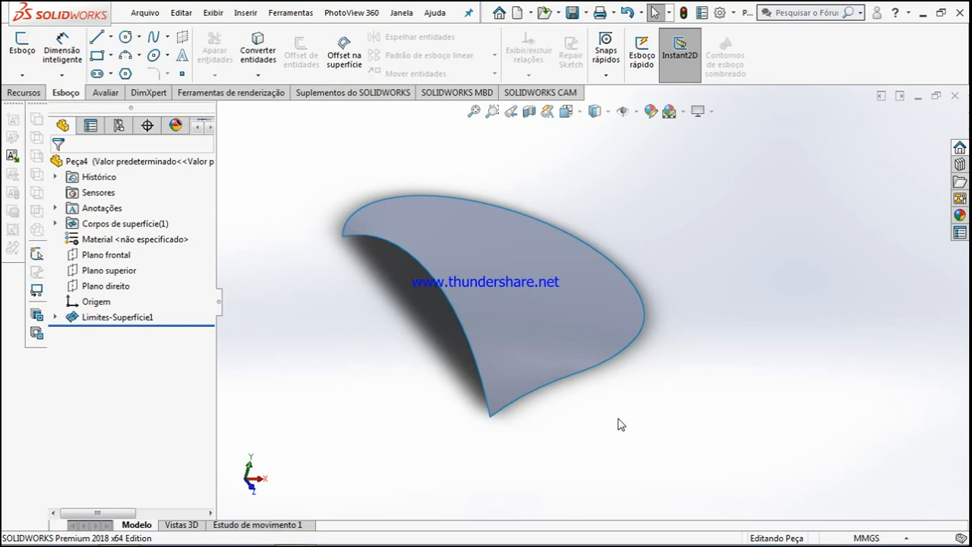
left_click(577, 304)
middle_click_drag(774, 381, 742, 465)
key("Escape")
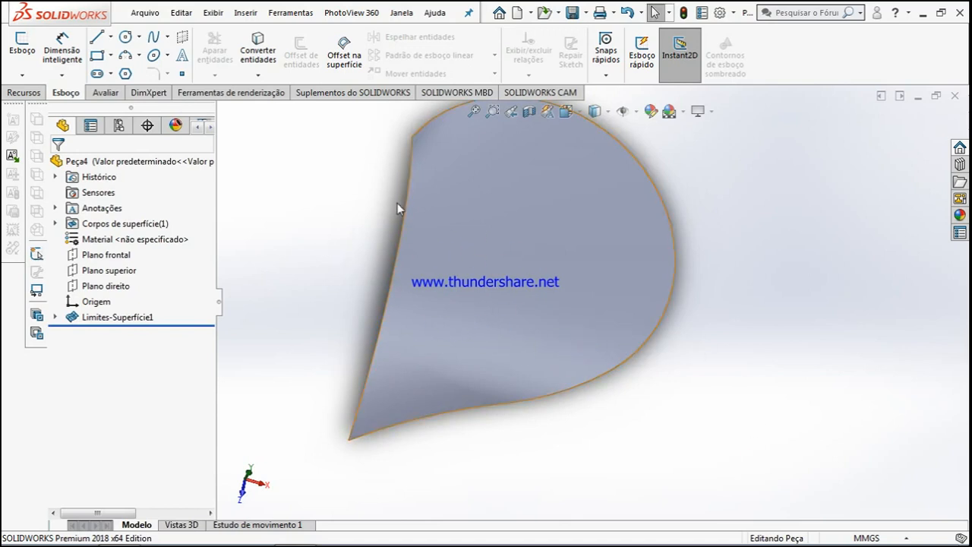
middle_click_drag(646, 344, 678, 307)
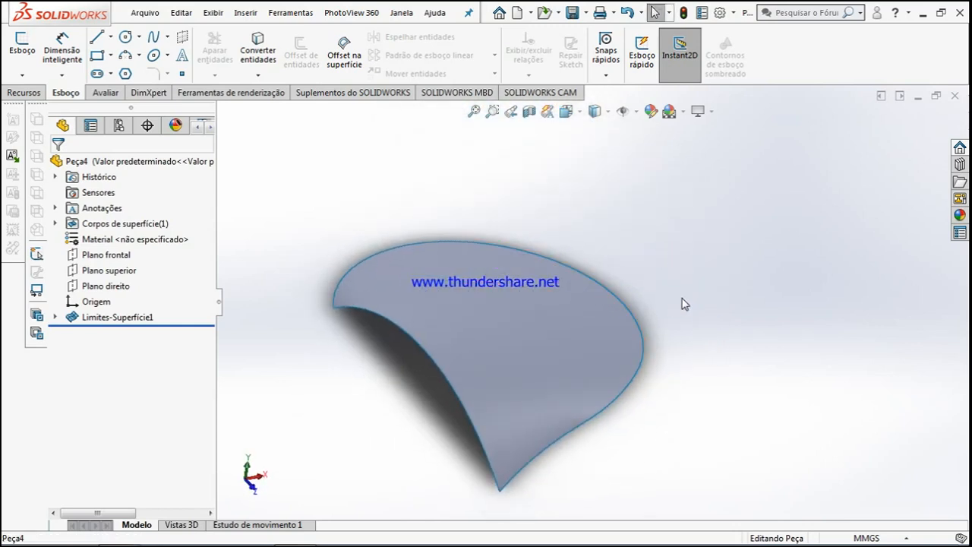
mouse_move(735, 347)
middle_mouse_down()
mouse_move(753, 329)
mouse_move(749, 342)
middle_mouse_up()
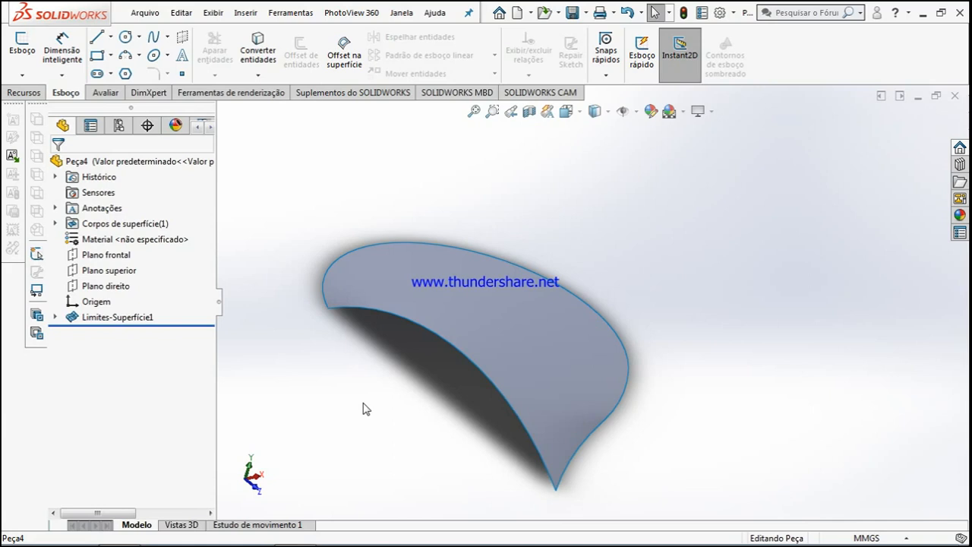
middle_click_drag(447, 386, 449, 290)
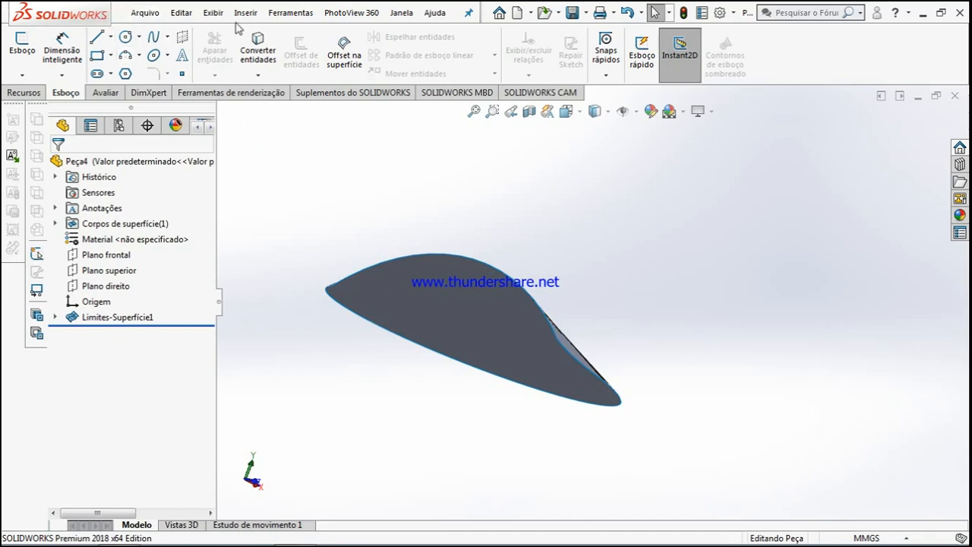
Thicken the half-heart boundary surface by 0.6 mm toward its inner side.
left_click(290, 13)
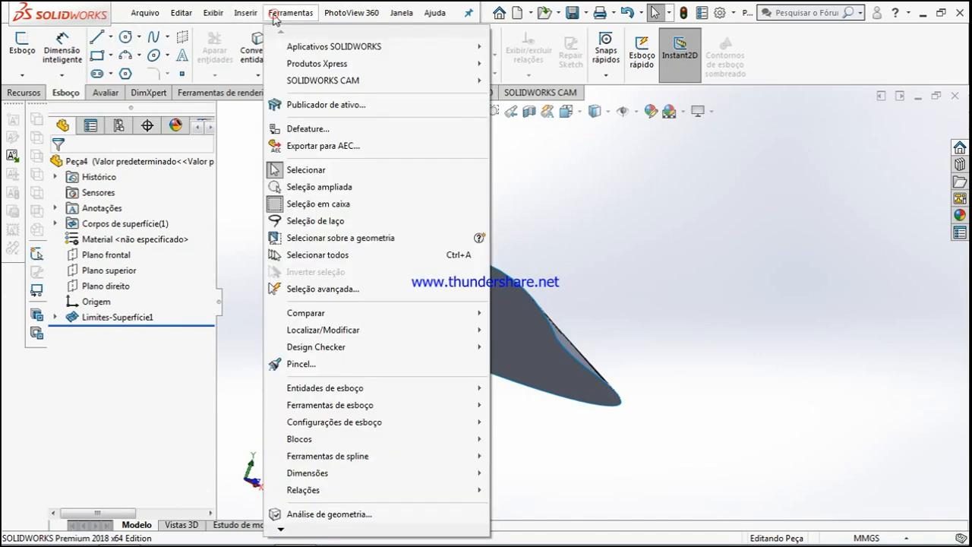
mouse_move(246, 13)
mouse_move(259, 50)
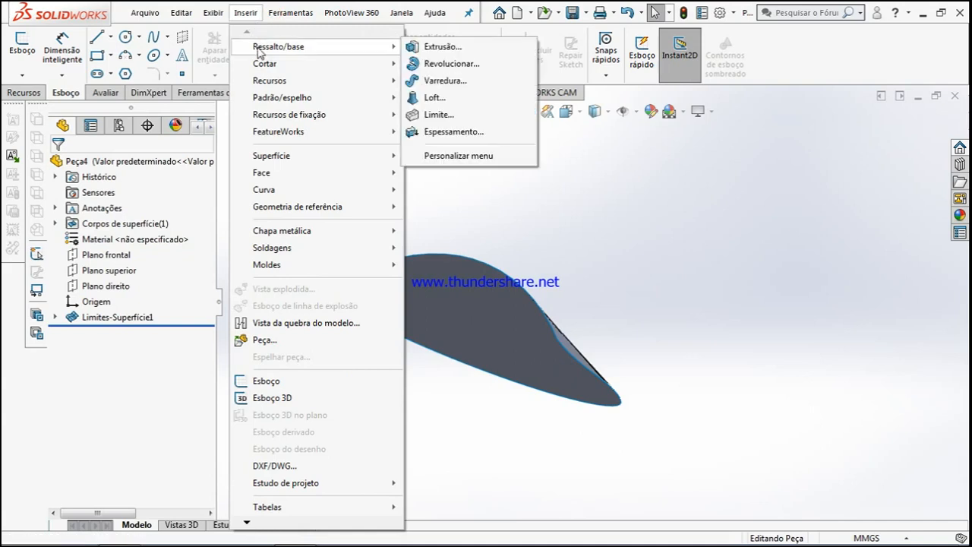
left_click(446, 133)
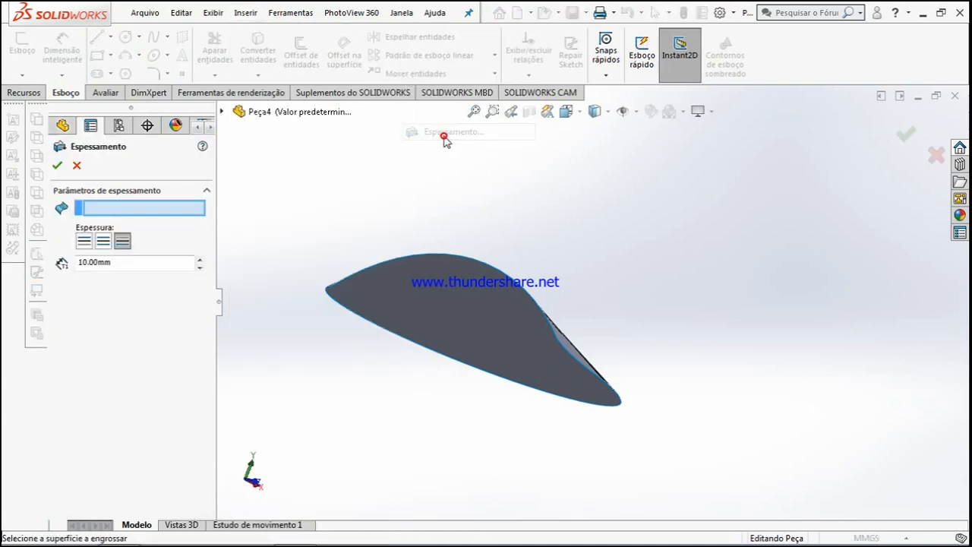
double_click(117, 265)
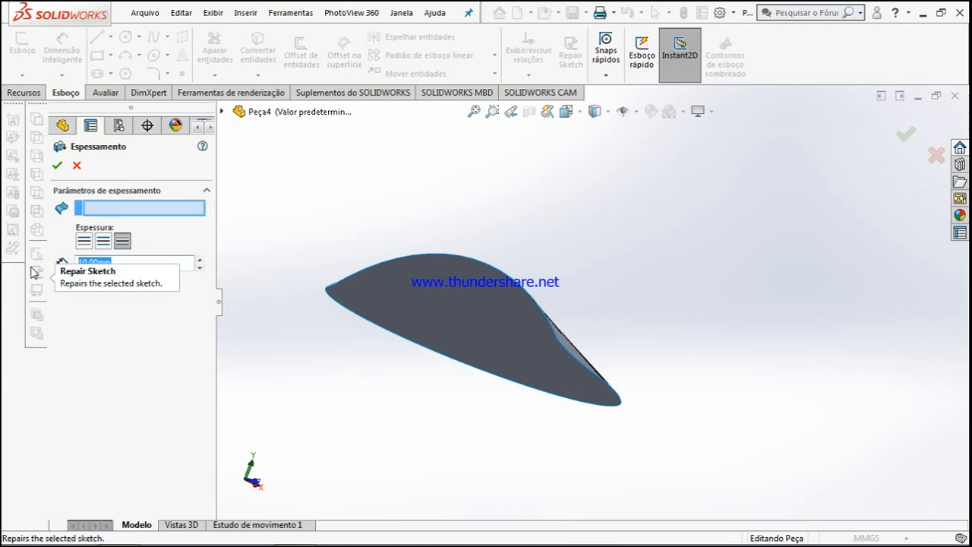
type("0.6")
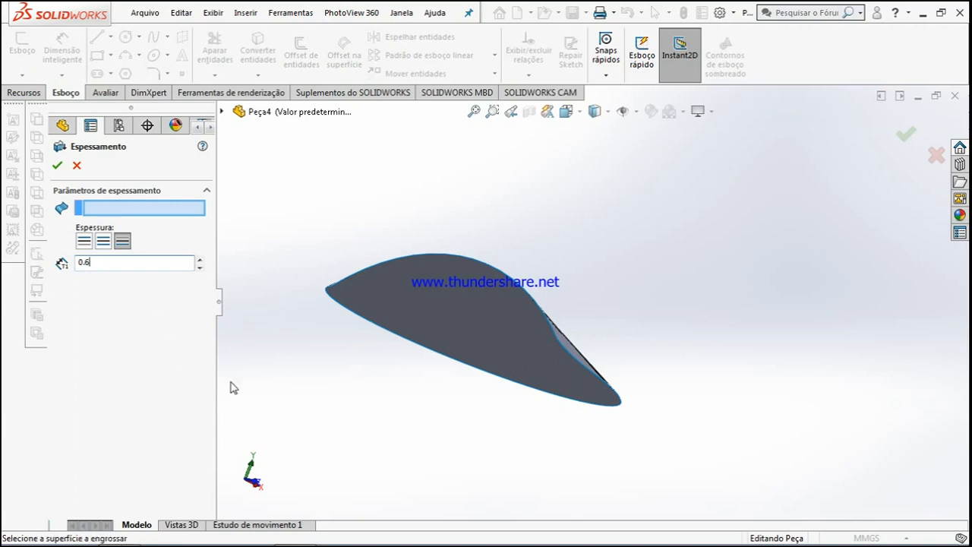
left_click(123, 241)
mouse_move(379, 371)
middle_mouse_down()
mouse_move(372, 401)
mouse_move(614, 392)
middle_mouse_up()
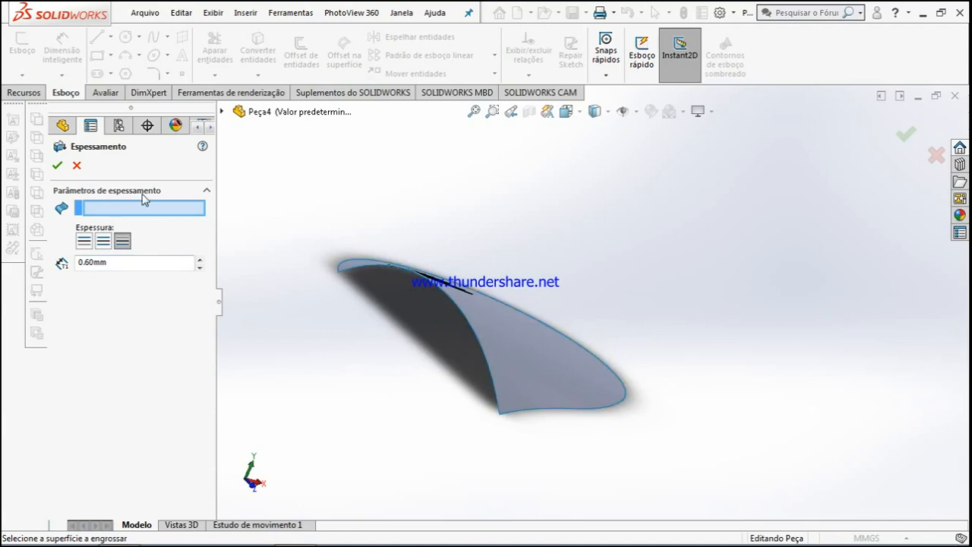
left_click(475, 303)
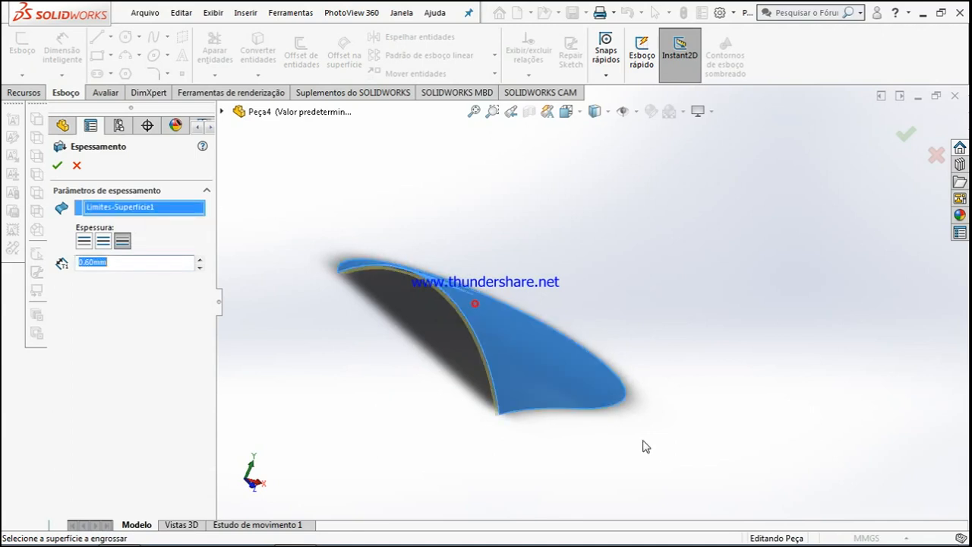
middle_click_drag(659, 461, 530, 352)
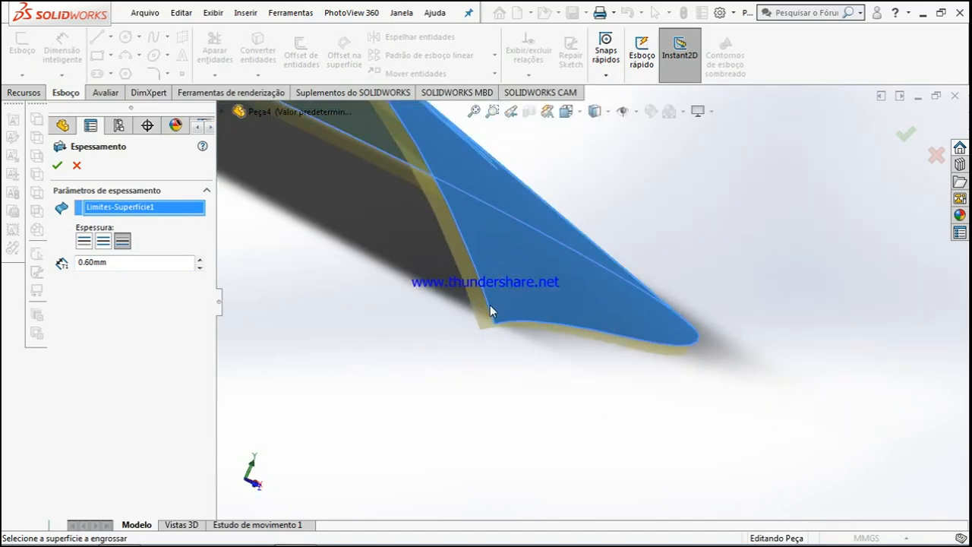
middle_click_drag(475, 338, 343, 293)
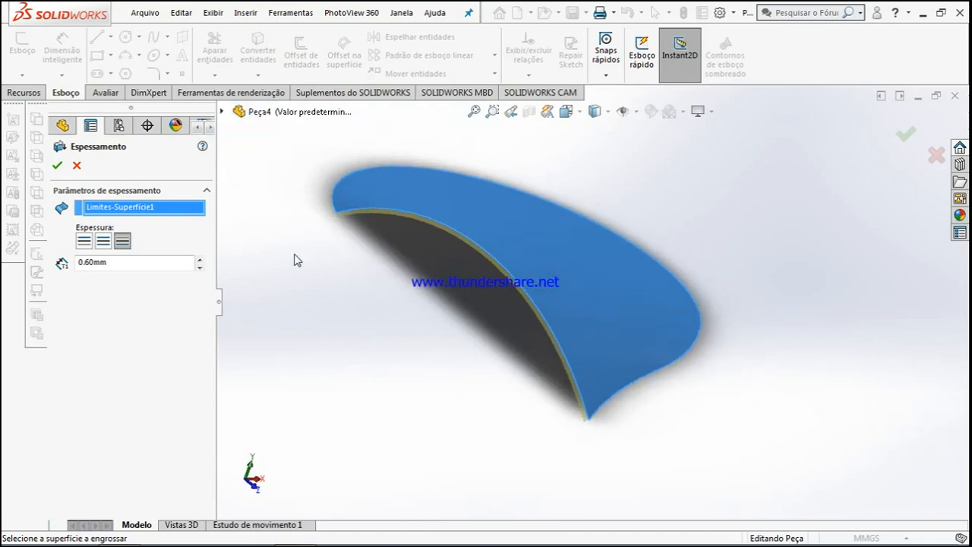
left_click(57, 165)
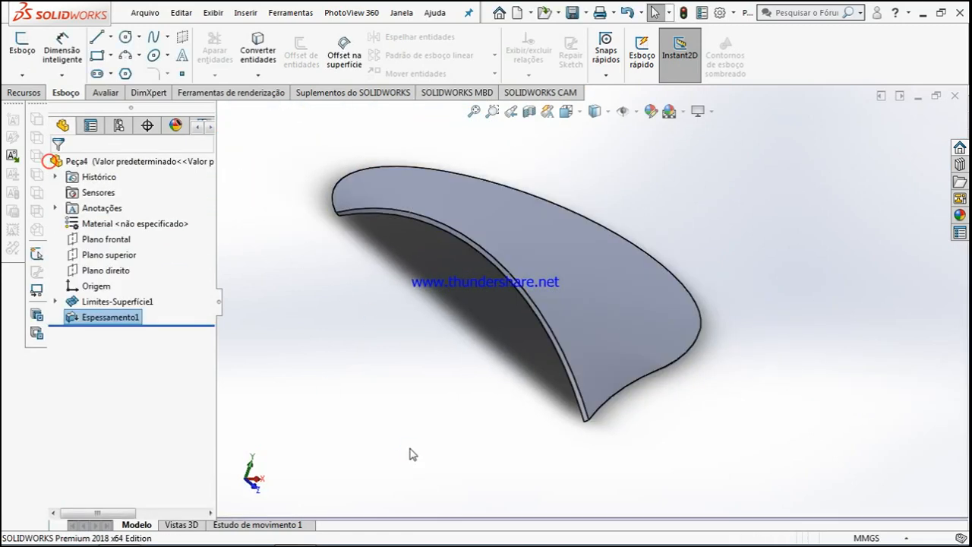
Examine the thickened half-heart from above, checking both end corners of its straight edge up close.
middle_click_drag(494, 425, 490, 364)
left_click(566, 111)
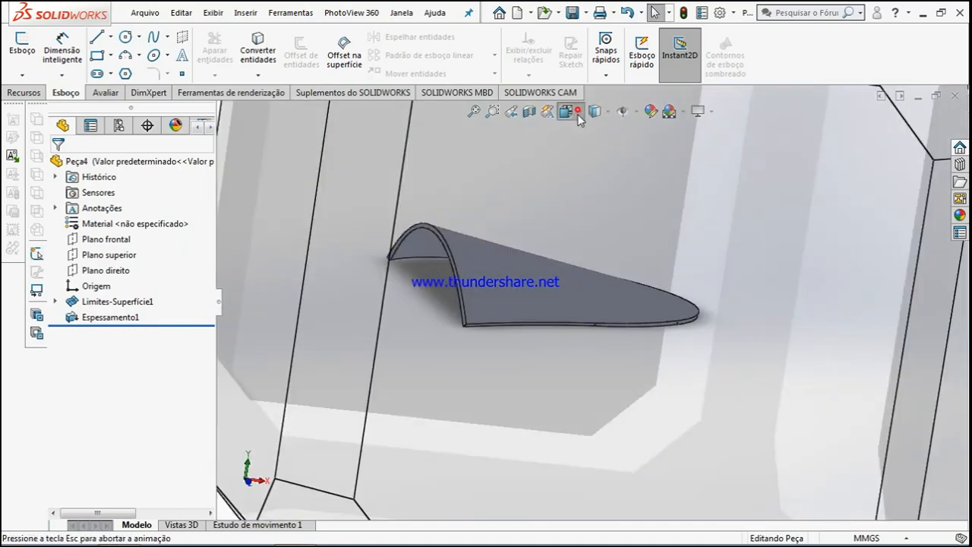
left_click(584, 157)
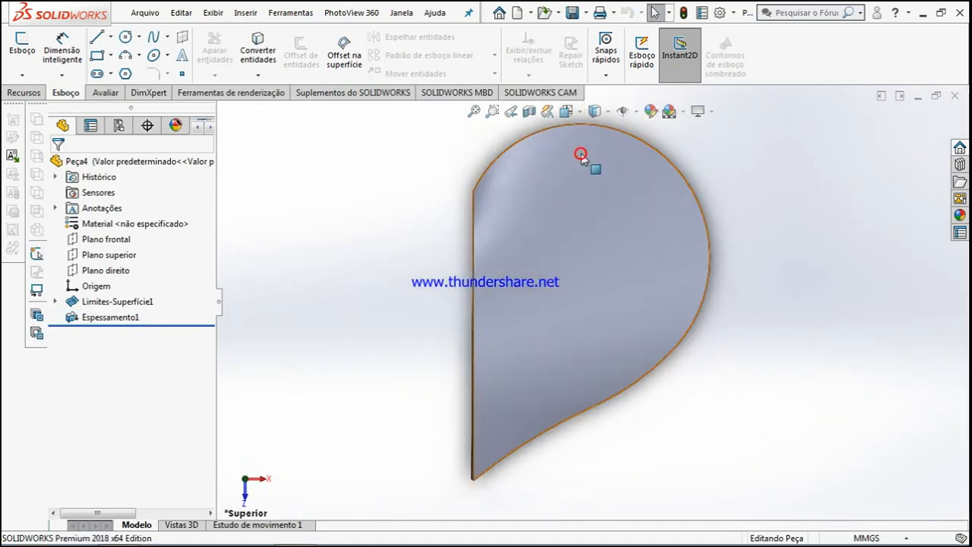
scroll(501, 471, "down", 5)
scroll(497, 472, "down", 3)
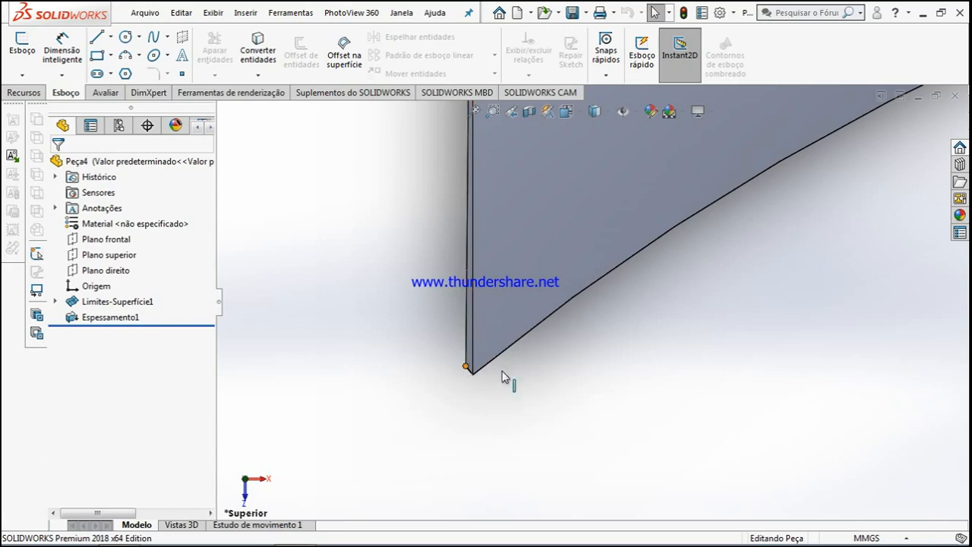
scroll(577, 373, "up", 5)
scroll(581, 204, "down", 4)
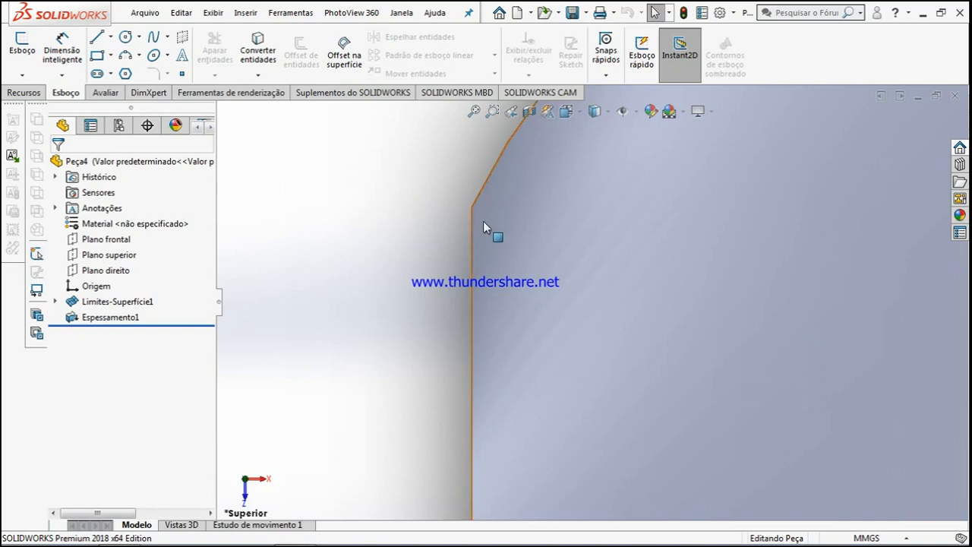
middle_click_drag(482, 240, 722, 211)
Inspect the half-heart's straight-edge corners and wall thickness from below, and return to the top view.
left_click(575, 113)
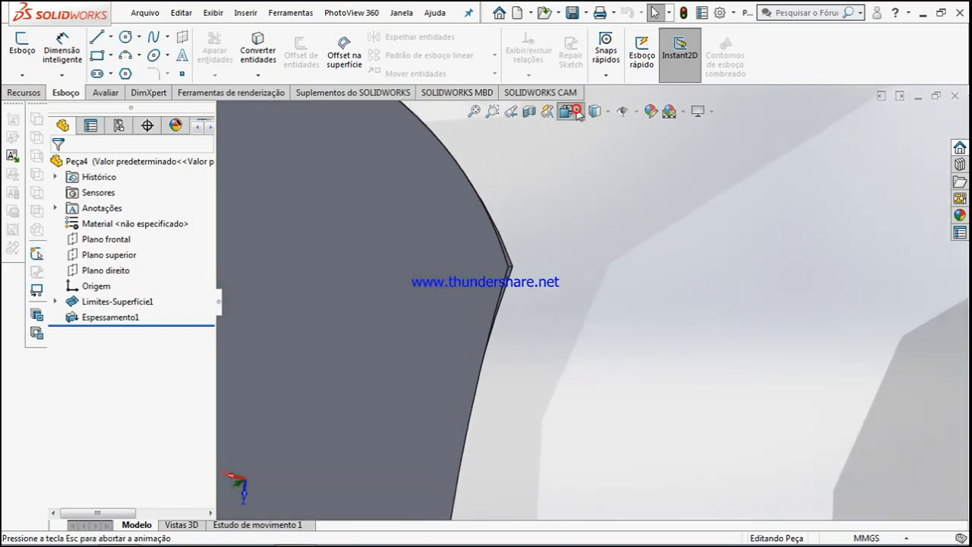
left_click(587, 191)
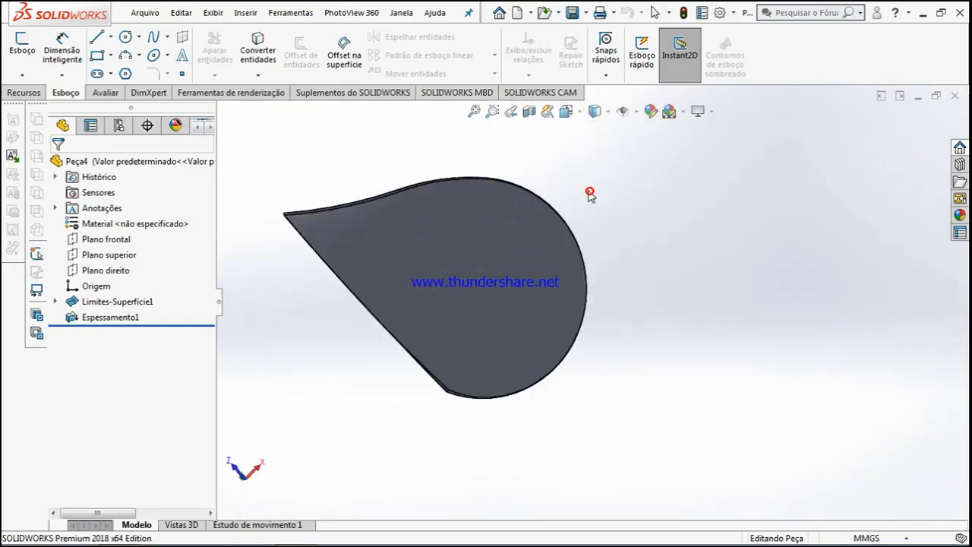
scroll(501, 414, "down", 4)
scroll(498, 400, "down", 4)
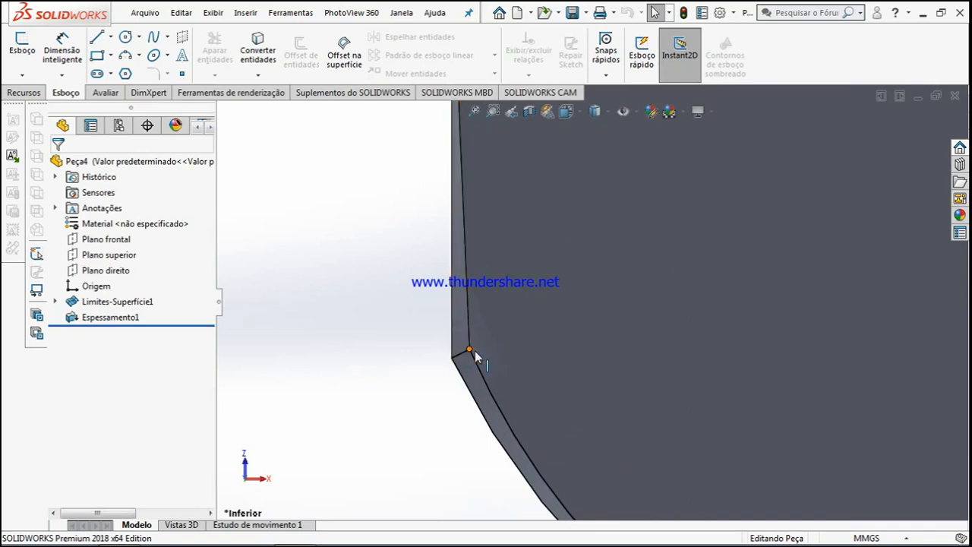
scroll(437, 374, "up", 10)
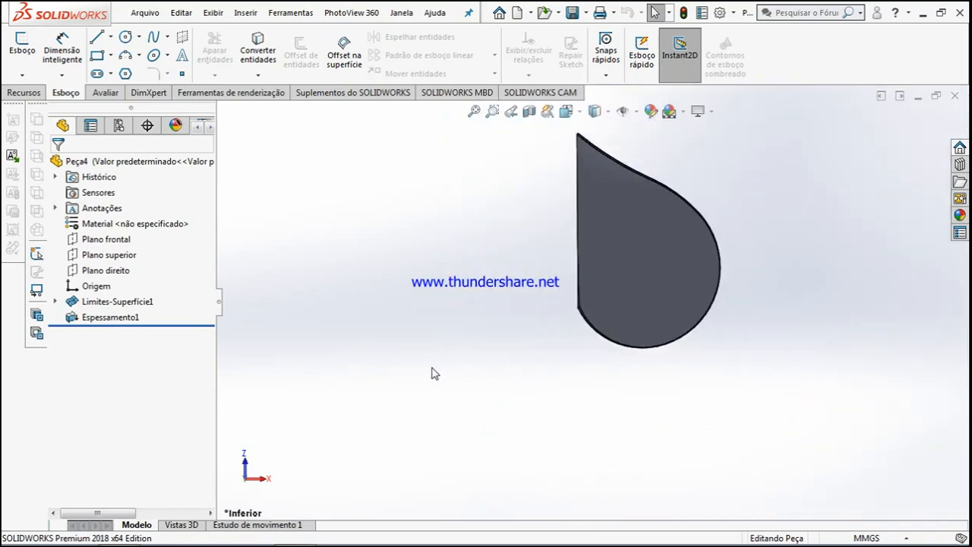
scroll(635, 208, "down", 5)
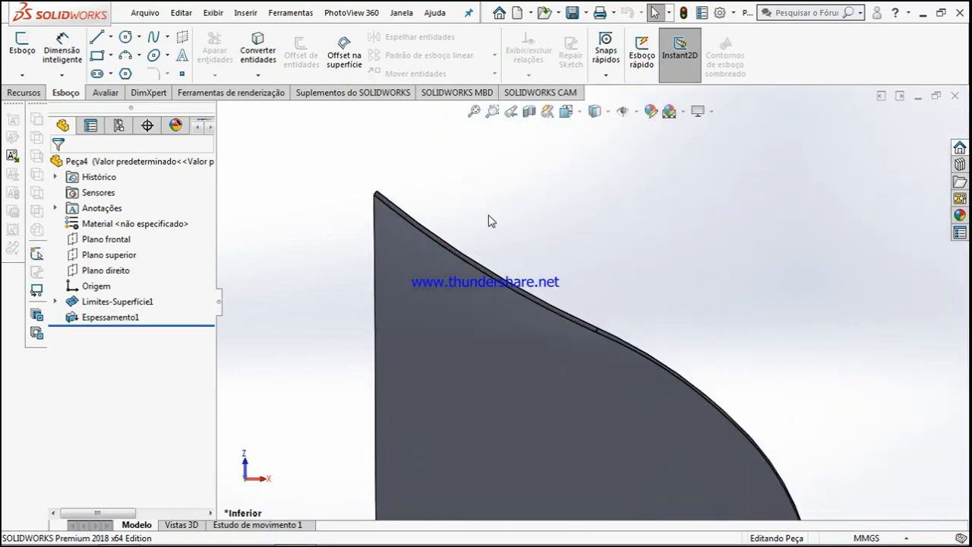
scroll(477, 221, "up", 5)
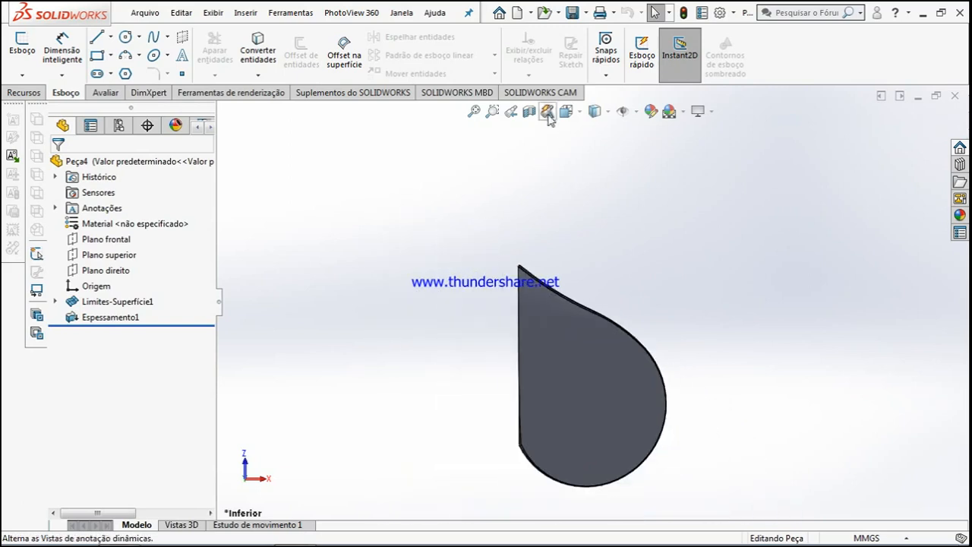
left_click(581, 115)
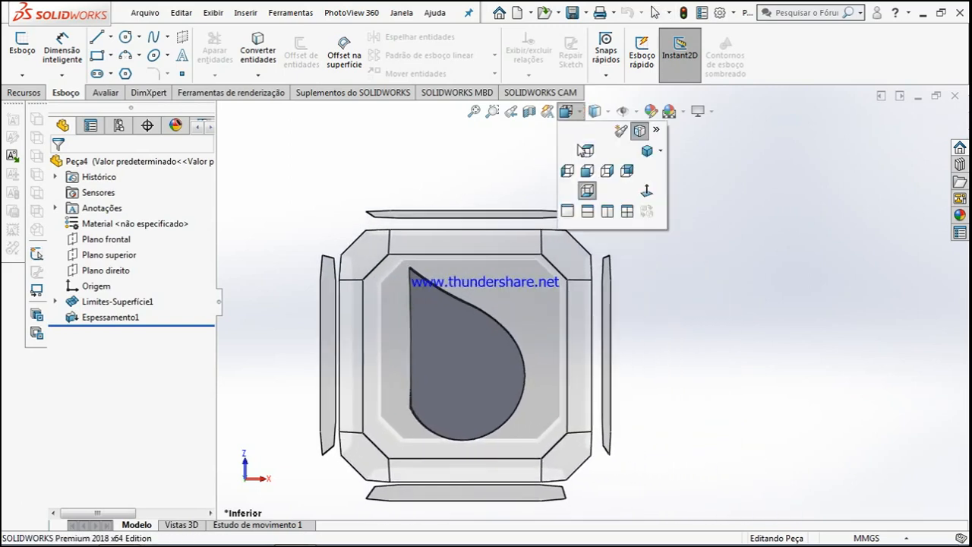
left_click(586, 149)
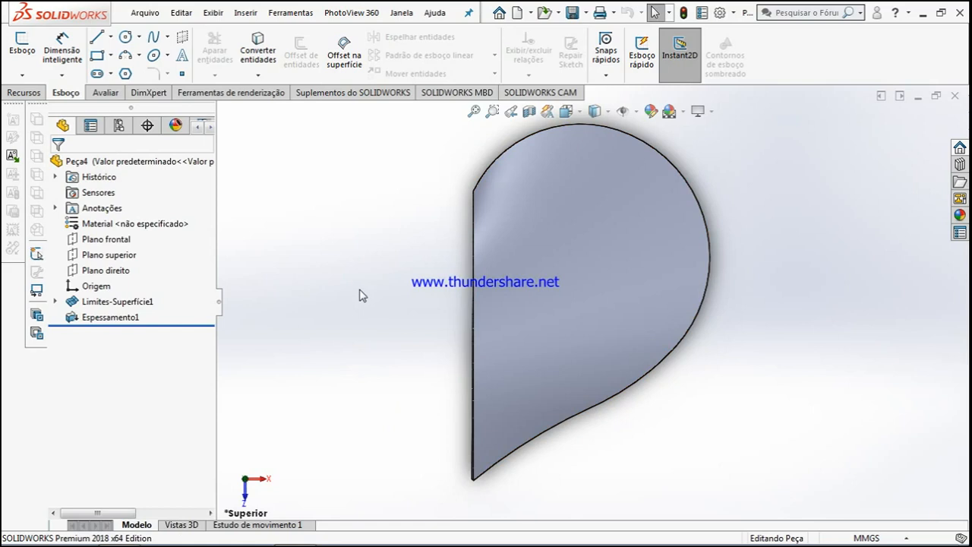
Create a reference plane offset 1 mm from the right plane, toward the half-heart's body.
left_click(26, 93)
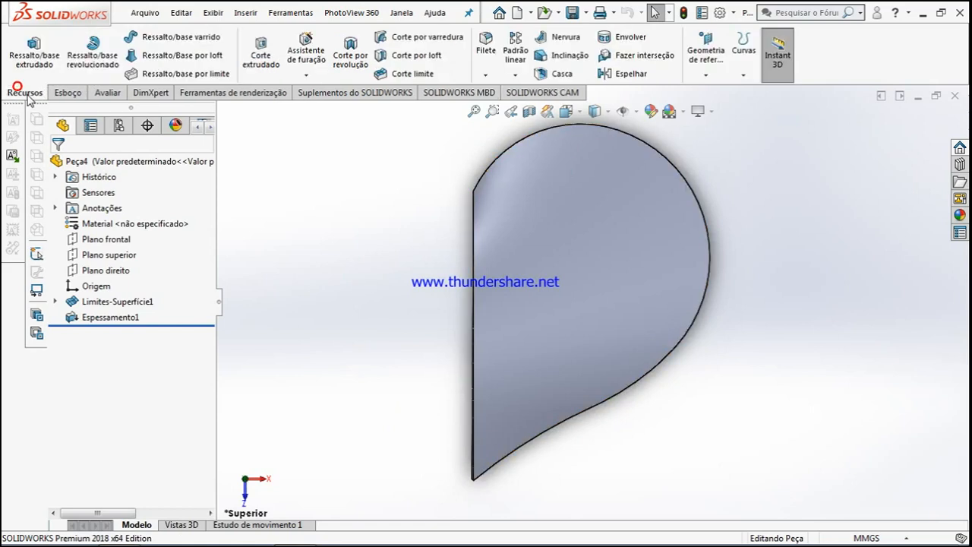
left_click(53, 92)
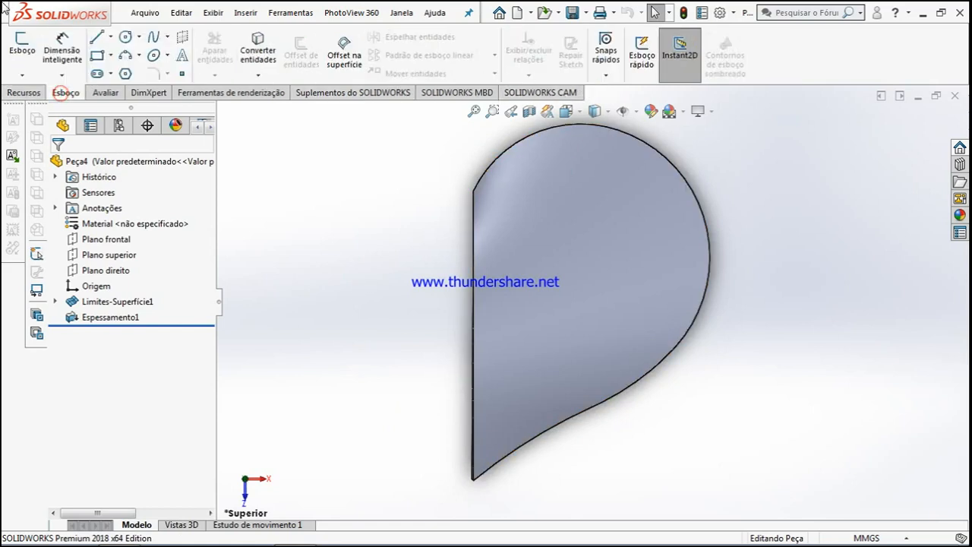
left_click(27, 92)
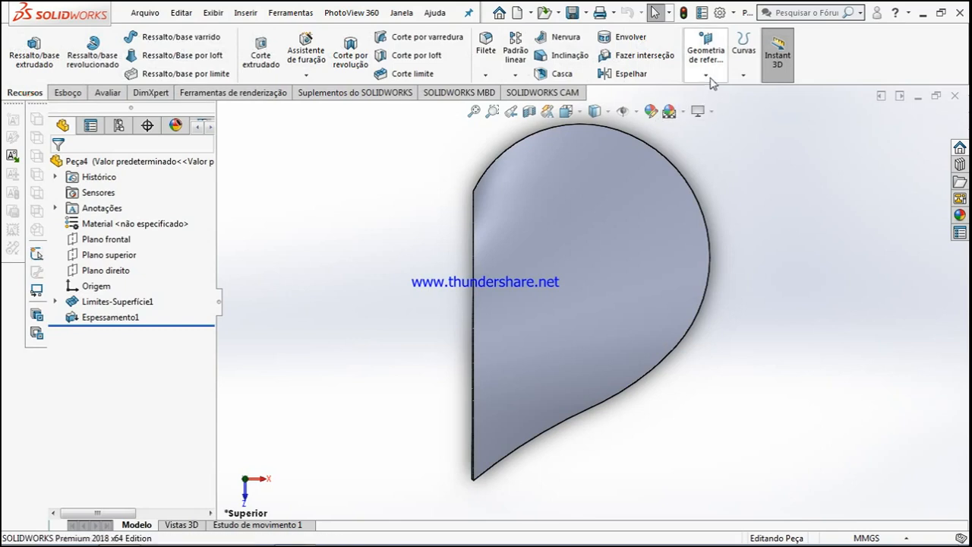
left_click(718, 74)
left_click(719, 93)
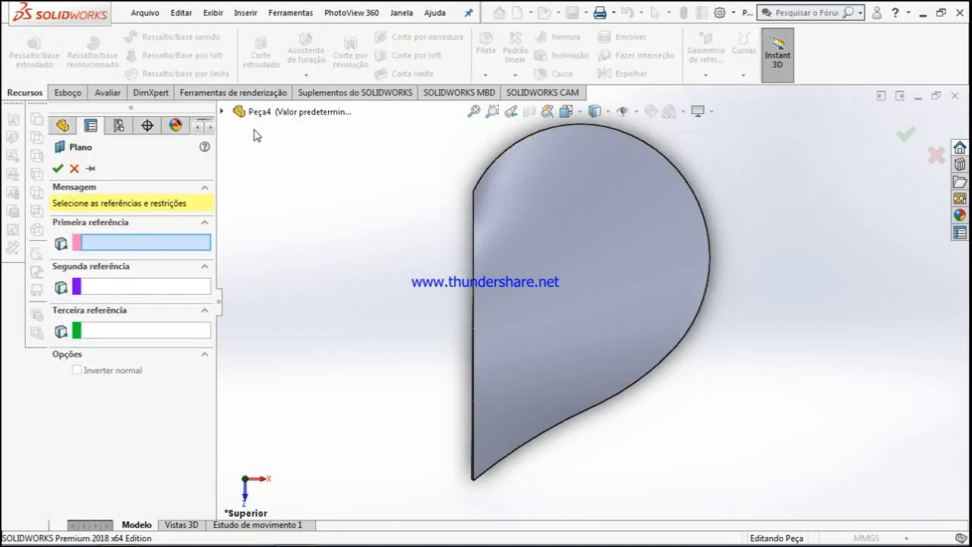
left_click(222, 113)
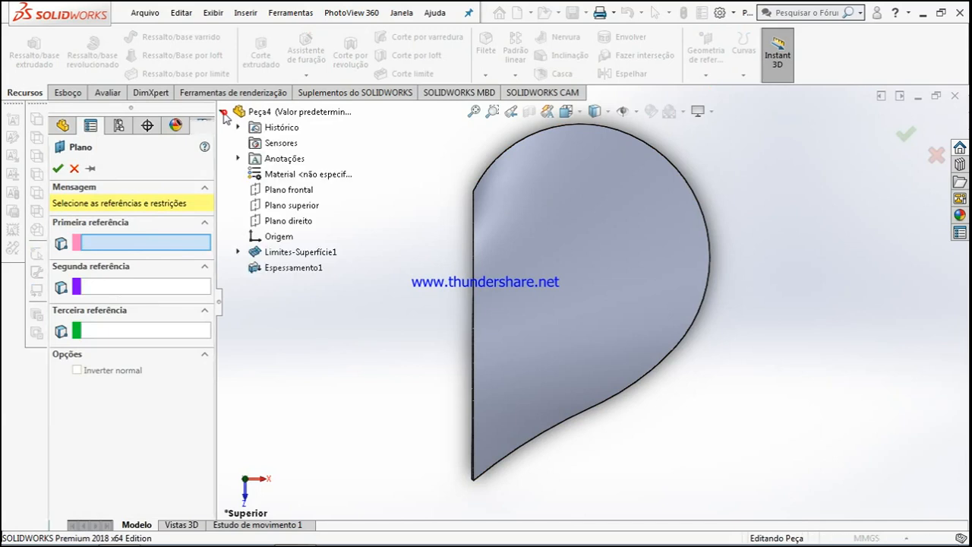
left_click(274, 221)
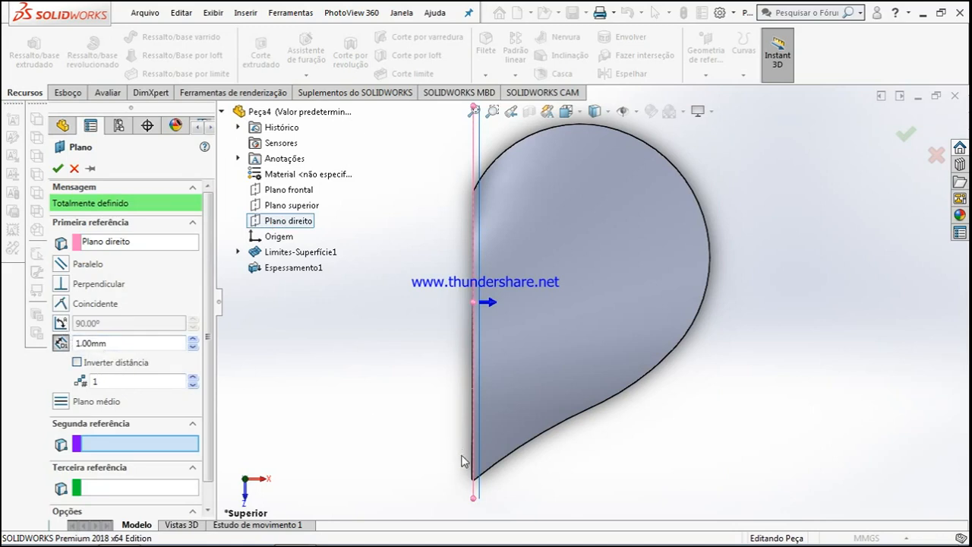
scroll(490, 426, "down", 1)
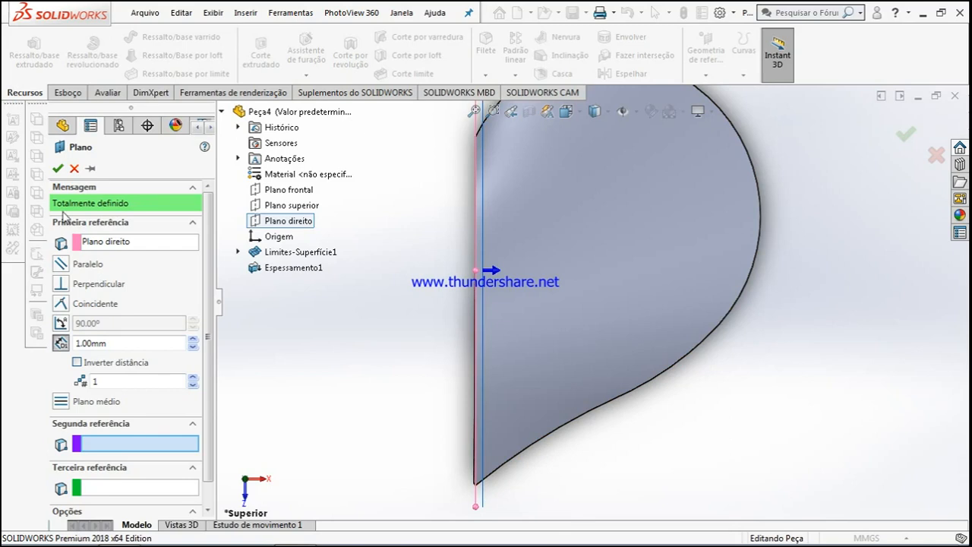
left_click(57, 168)
scroll(293, 363, "up", 1)
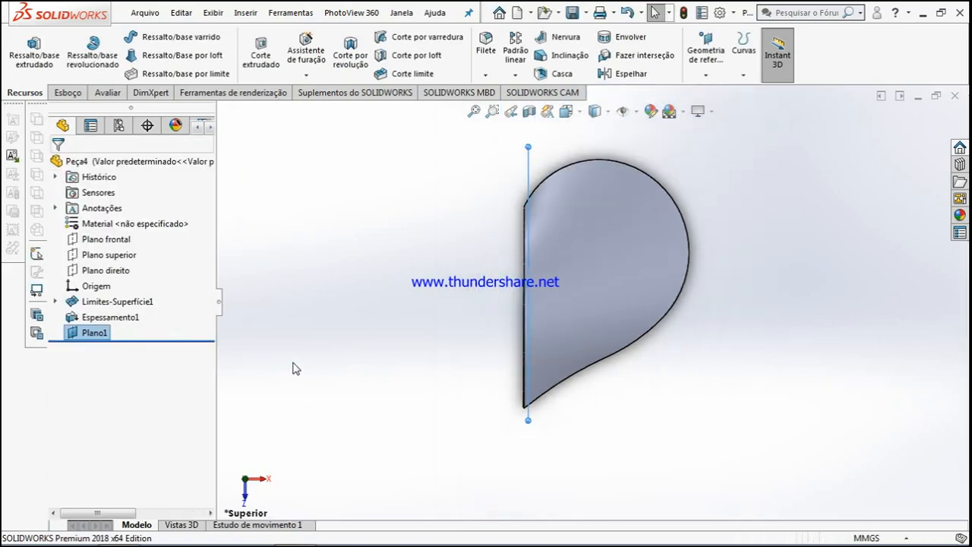
Cut the thickened half-heart with the offset plane, removing the thin strip along its straight edge and keeping the main body.
scroll(681, 314, "down", 1)
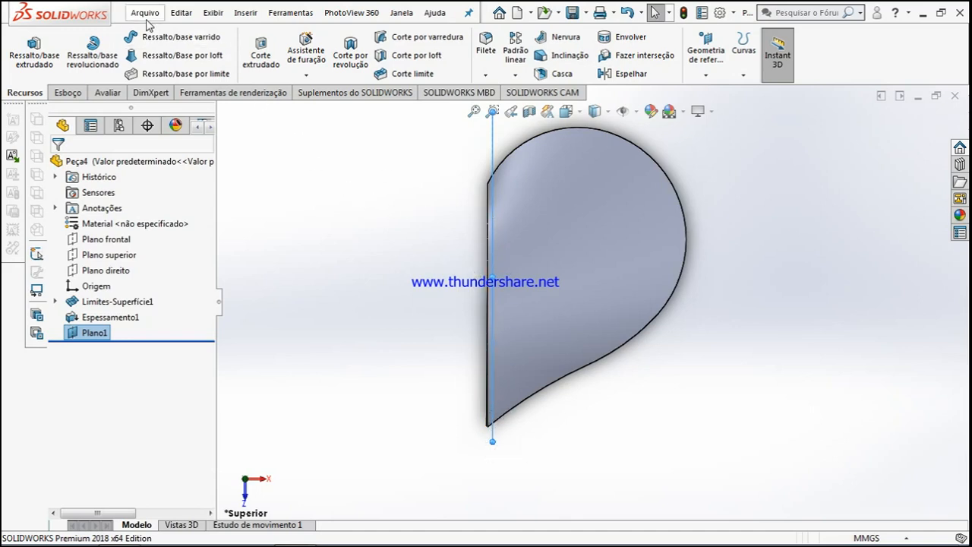
left_click(285, 15)
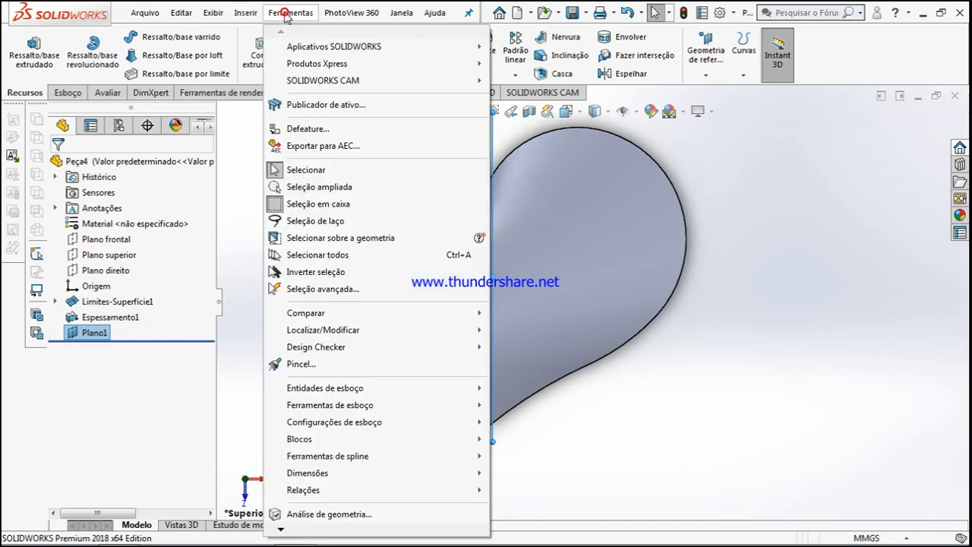
mouse_move(246, 13)
mouse_move(275, 50)
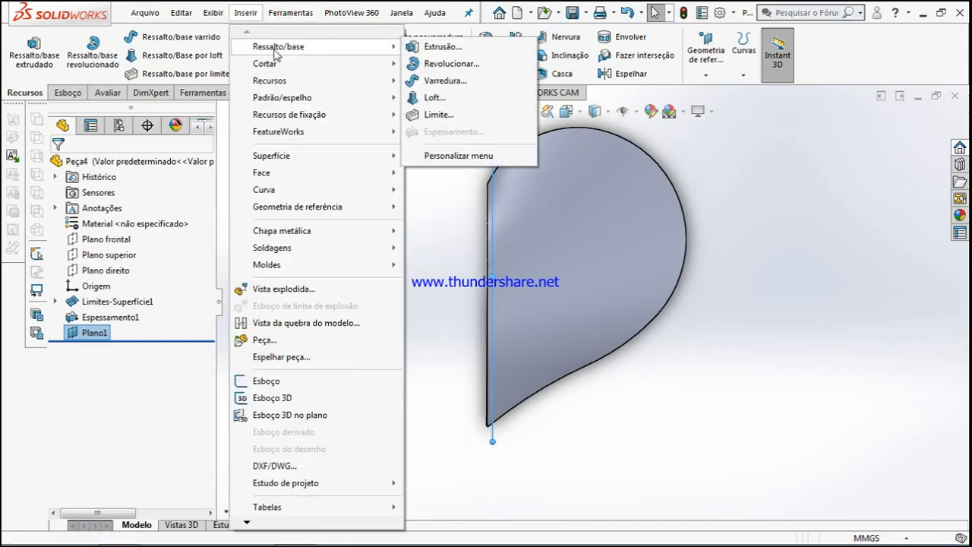
mouse_move(267, 85)
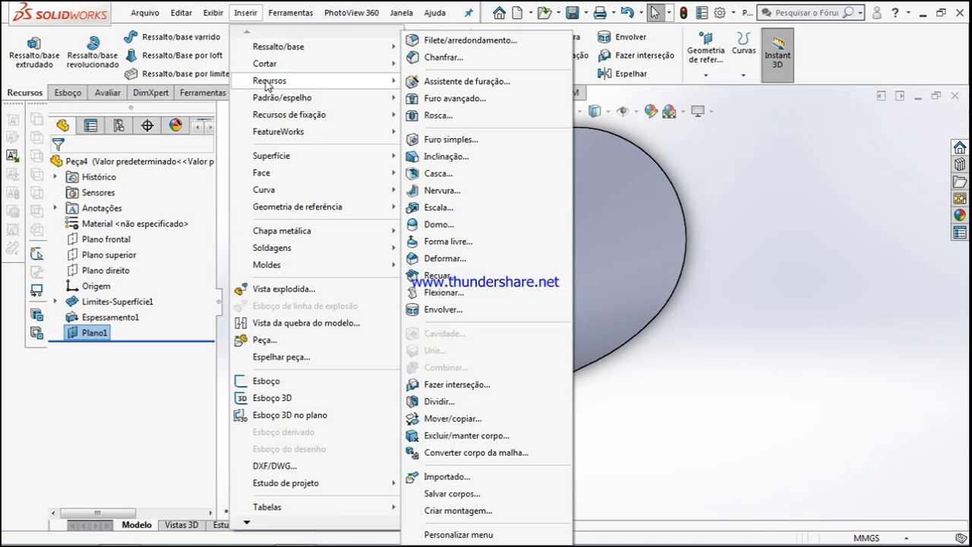
mouse_move(270, 69)
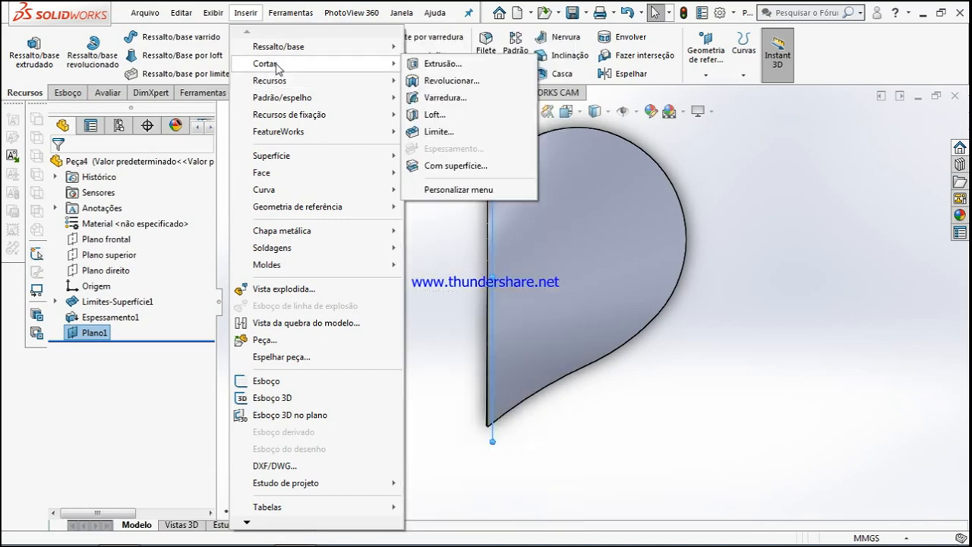
left_click(456, 167)
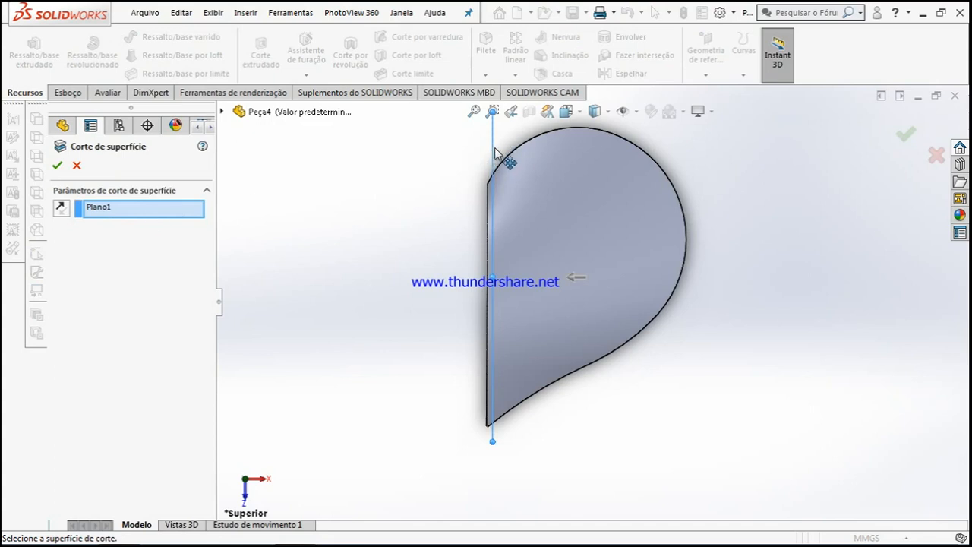
left_click(137, 210)
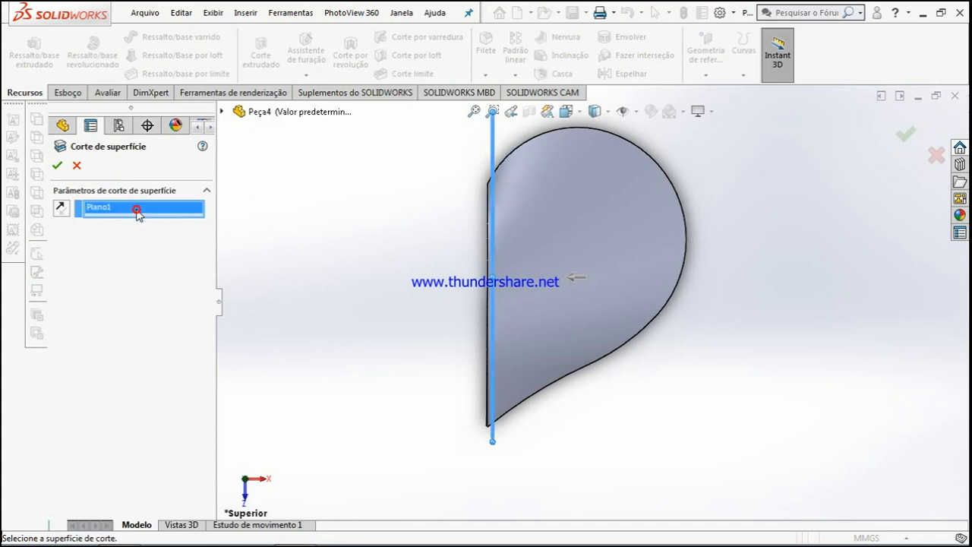
key("Delete")
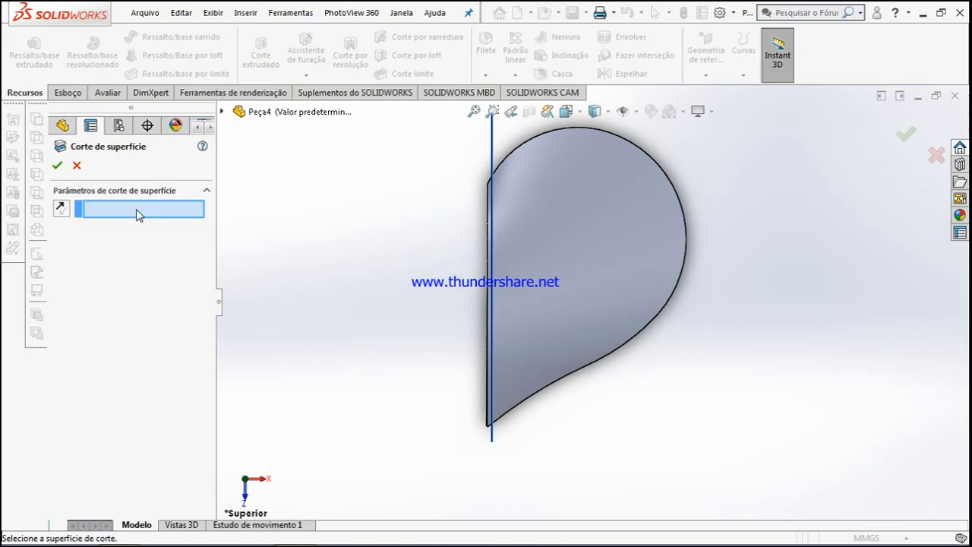
left_click(219, 112)
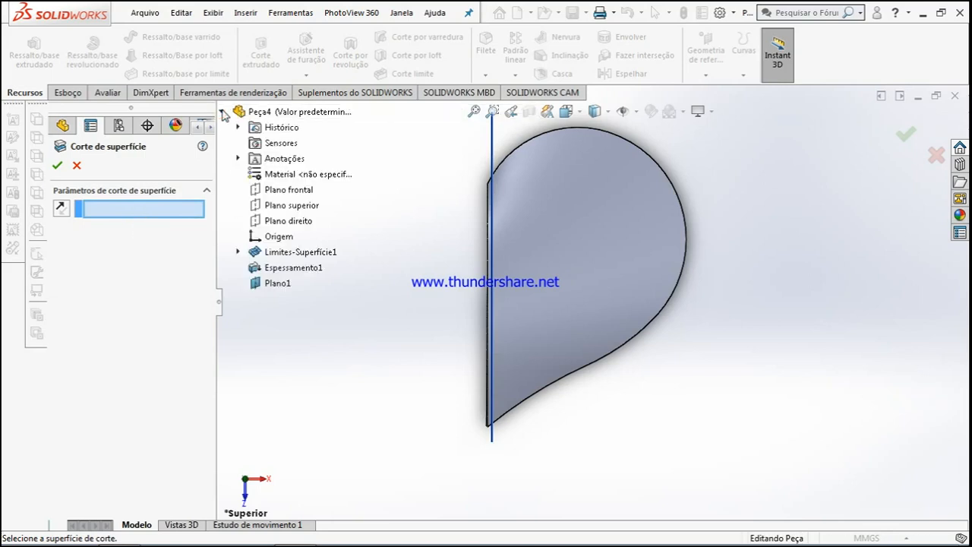
left_click(278, 284)
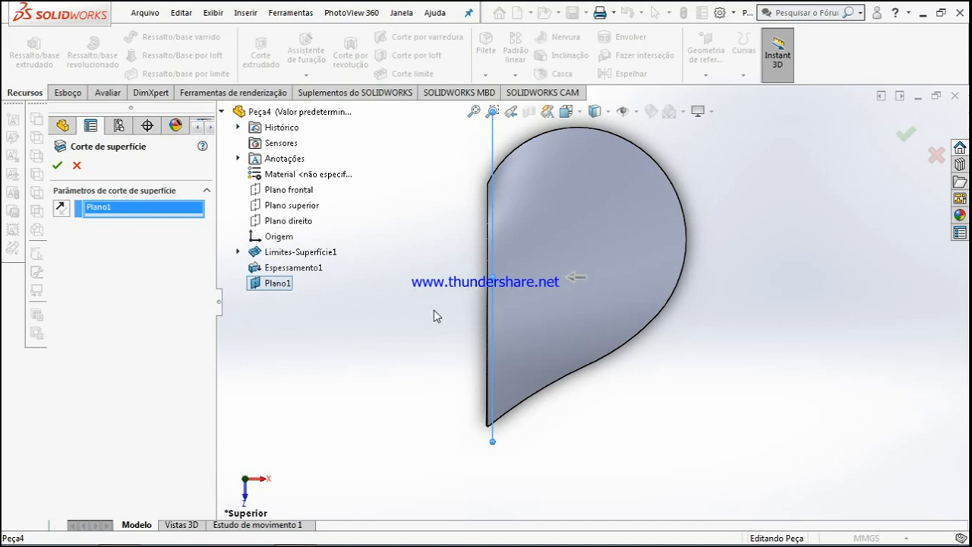
left_click(62, 208)
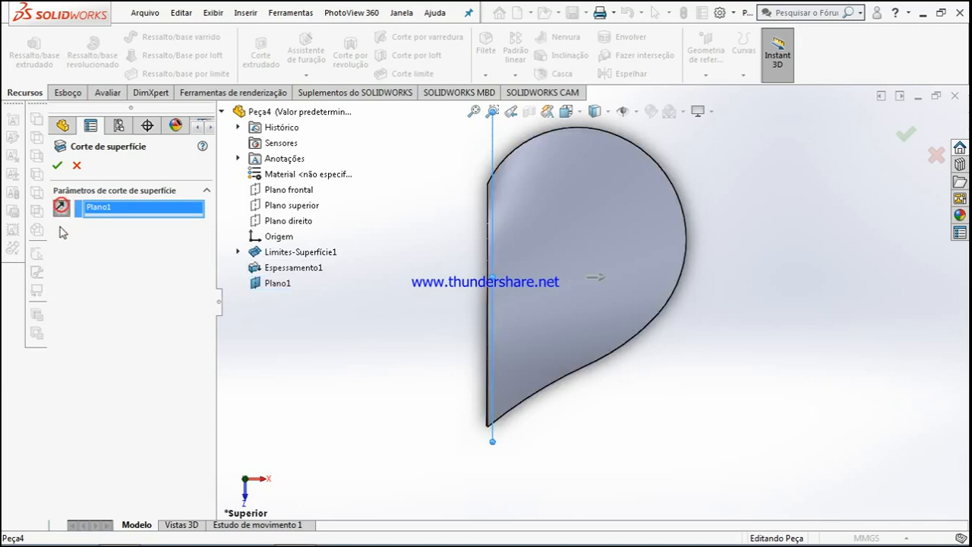
left_click(594, 278)
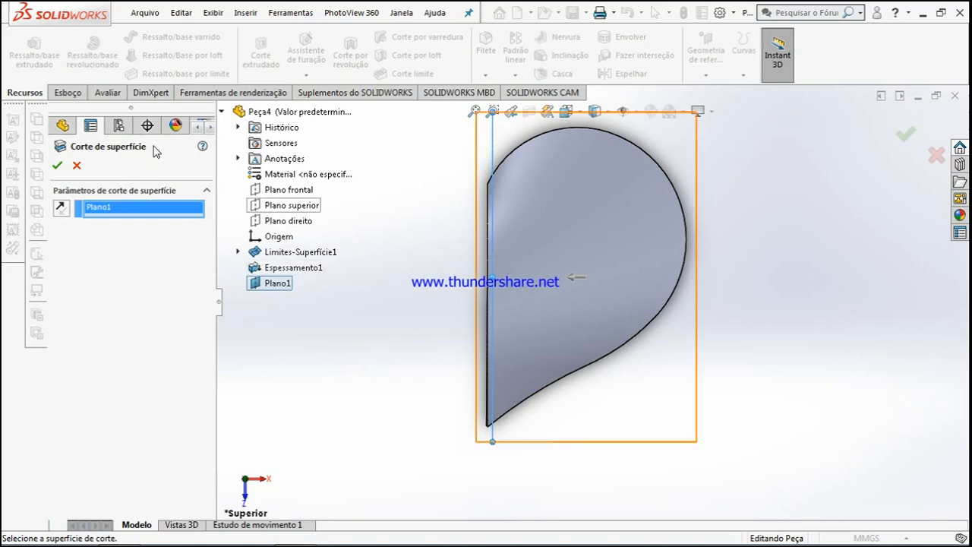
left_click(56, 165)
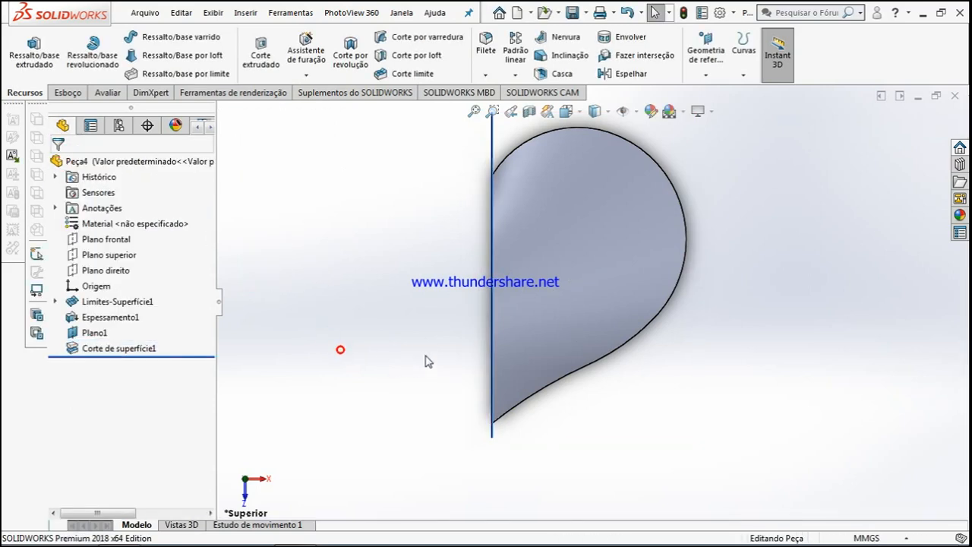
Hide the offset plane that crosses the half-heart's trimmed edge.
middle_click_drag(524, 379, 584, 285)
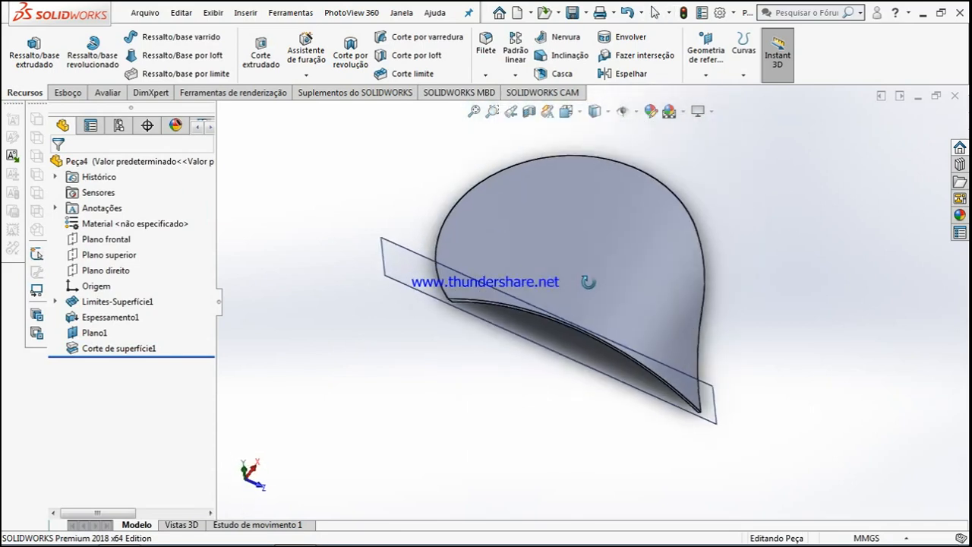
right_click(413, 256)
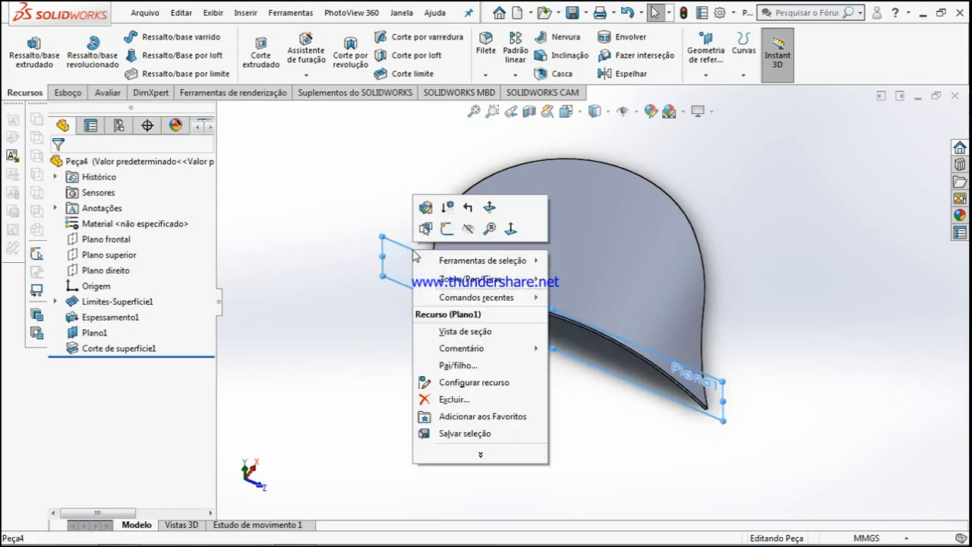
left_click(468, 228)
middle_click_drag(385, 357, 396, 302)
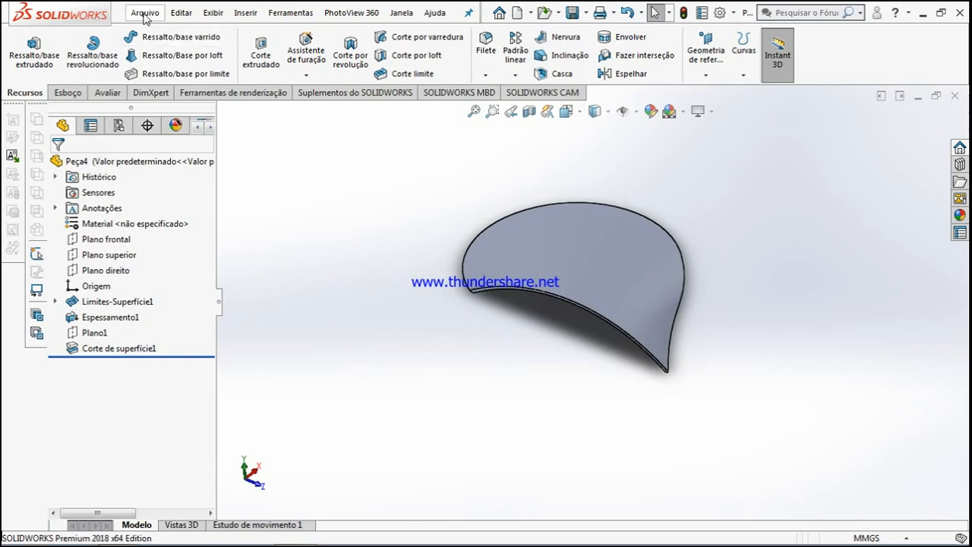
Mirror the trimmed half-heart body about the offset plane with solids merged to form the complete heart.
left_click(252, 17)
left_click(436, 149)
left_click(515, 76)
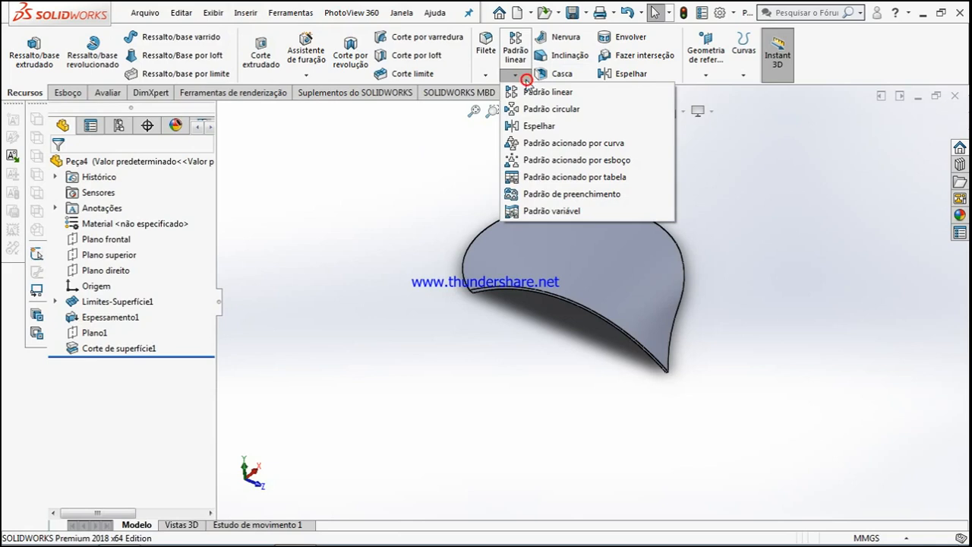
left_click(539, 126)
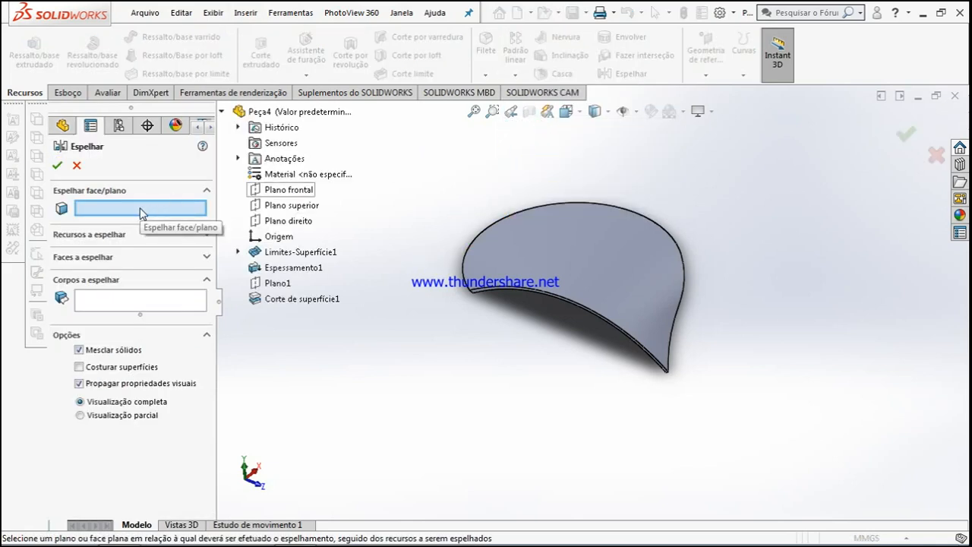
left_click(275, 285)
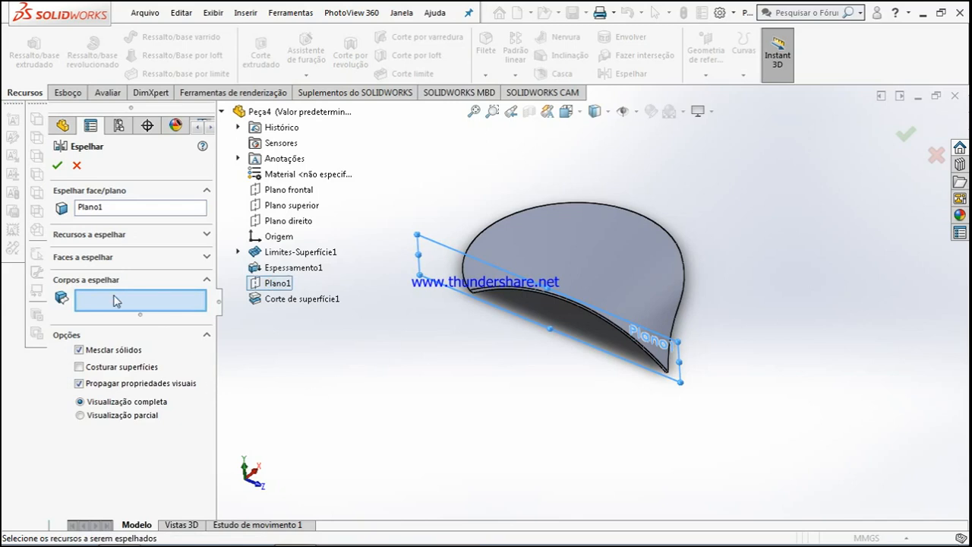
left_click(588, 258)
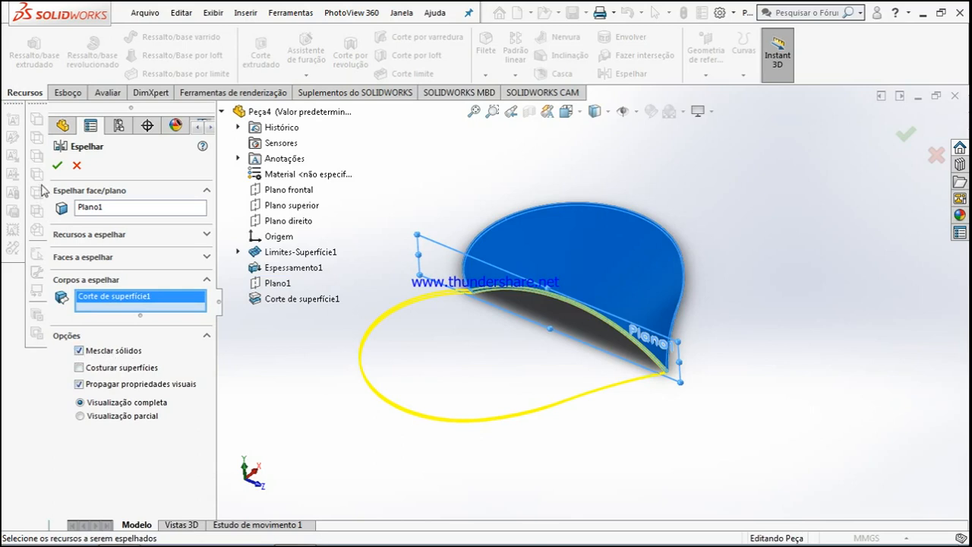
right_click(292, 375)
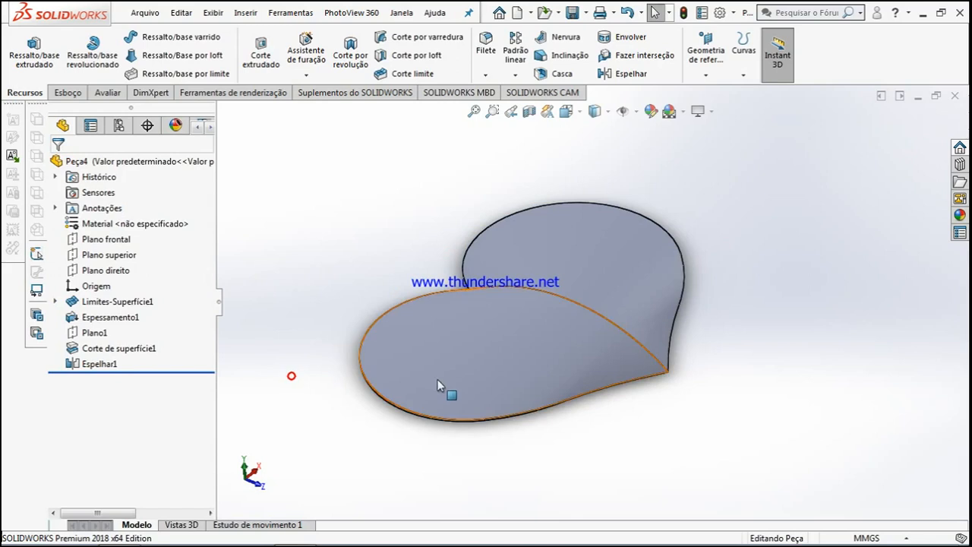
Start a sketch on the top plane in top view and add the sketch text "M".
middle_click_drag(470, 274, 430, 383)
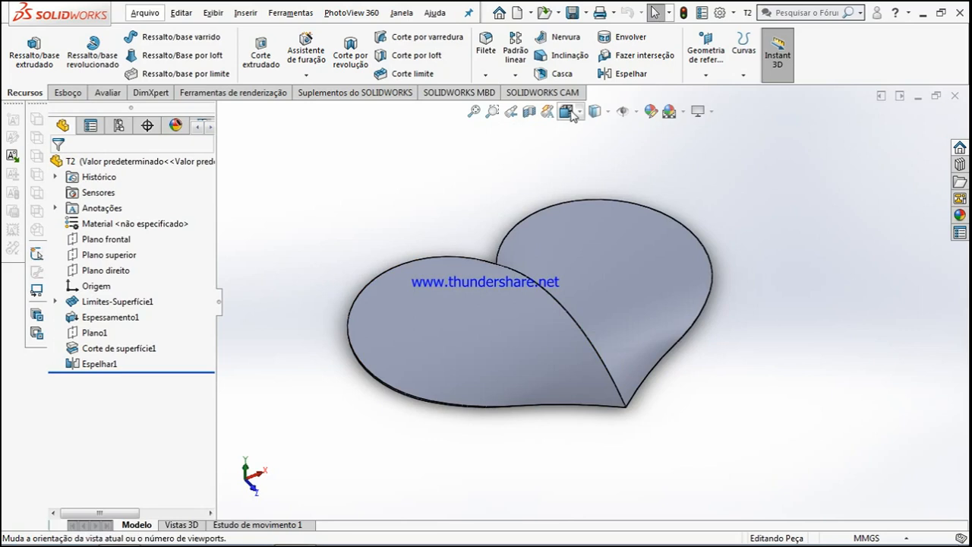
left_click(569, 111)
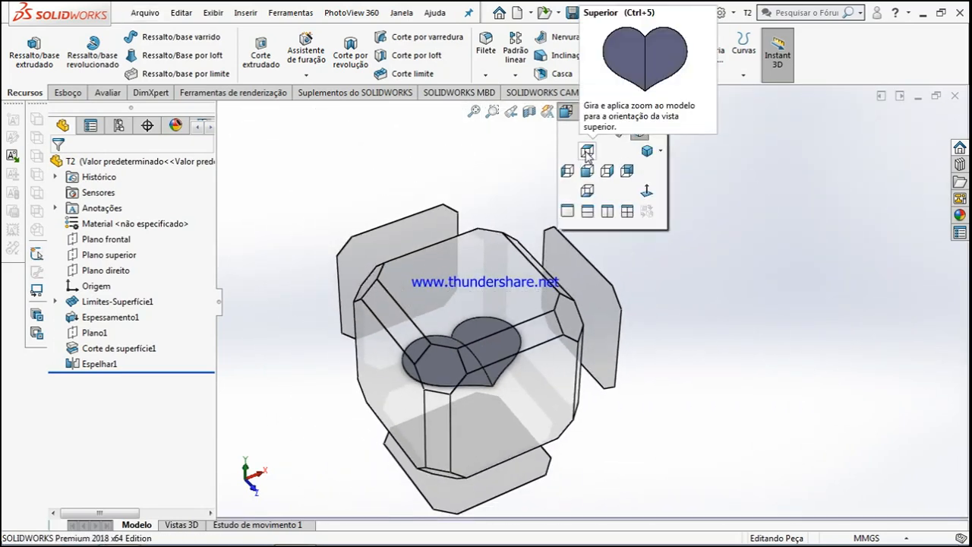
left_click(586, 151)
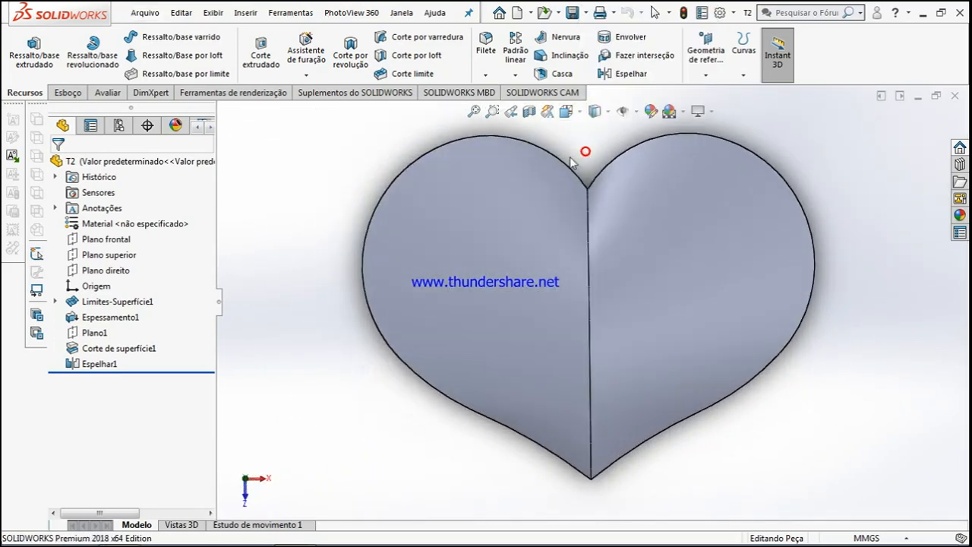
left_click(108, 254)
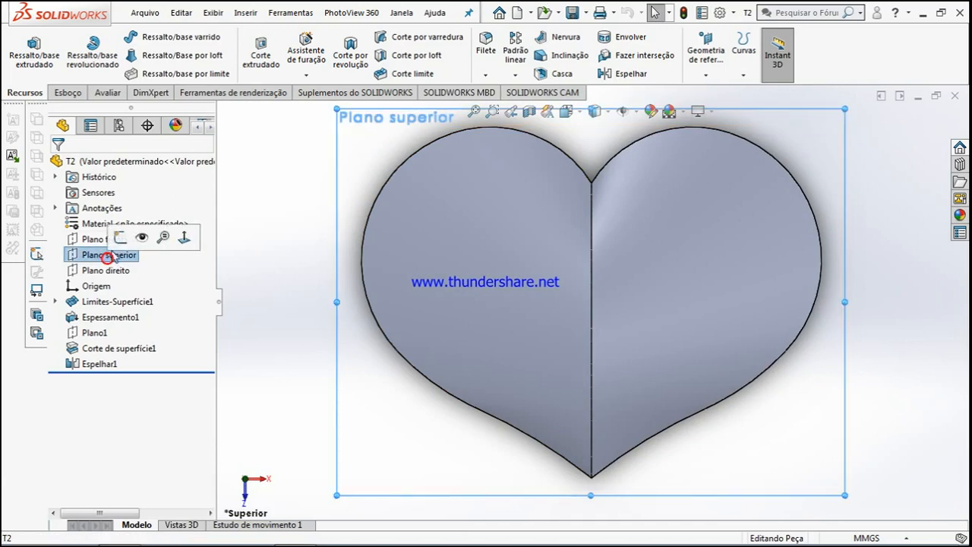
left_click(114, 226)
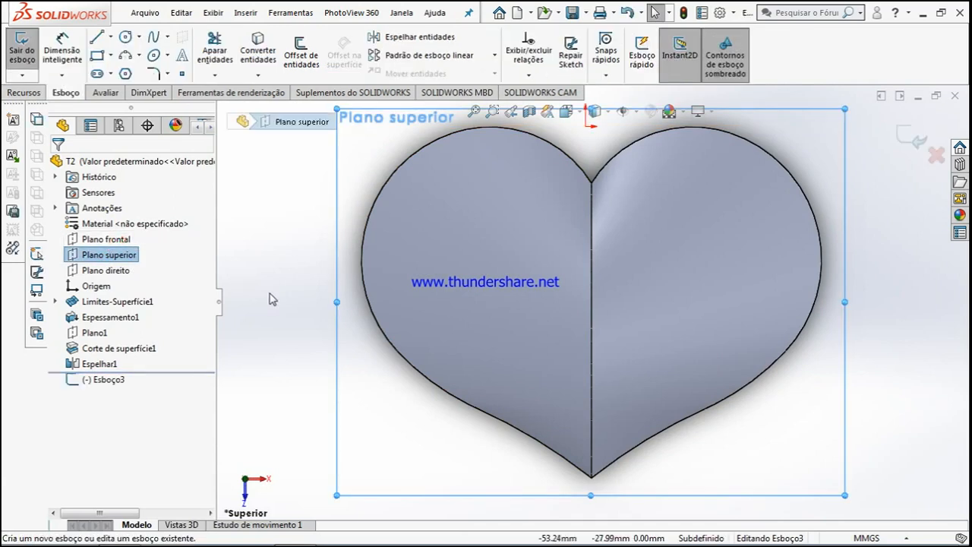
left_click(182, 58)
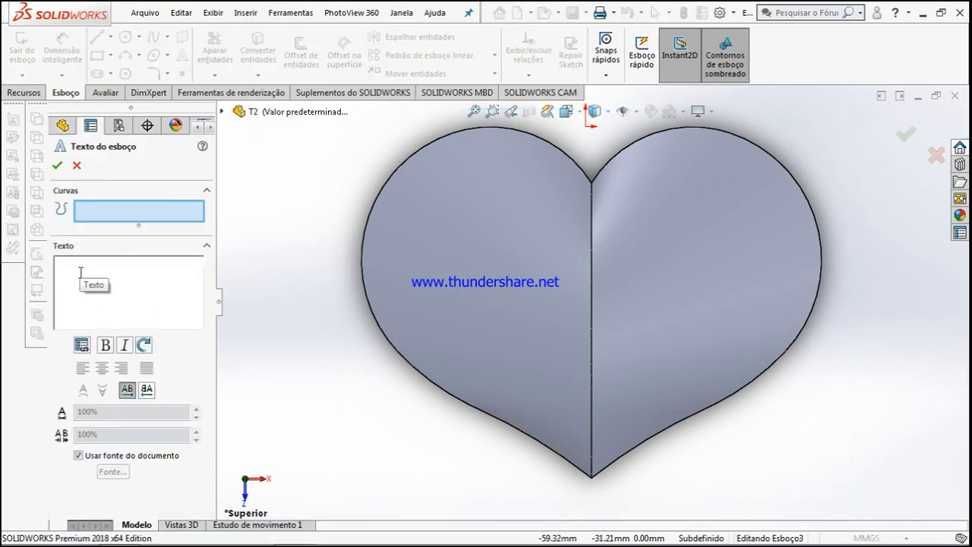
type("M")
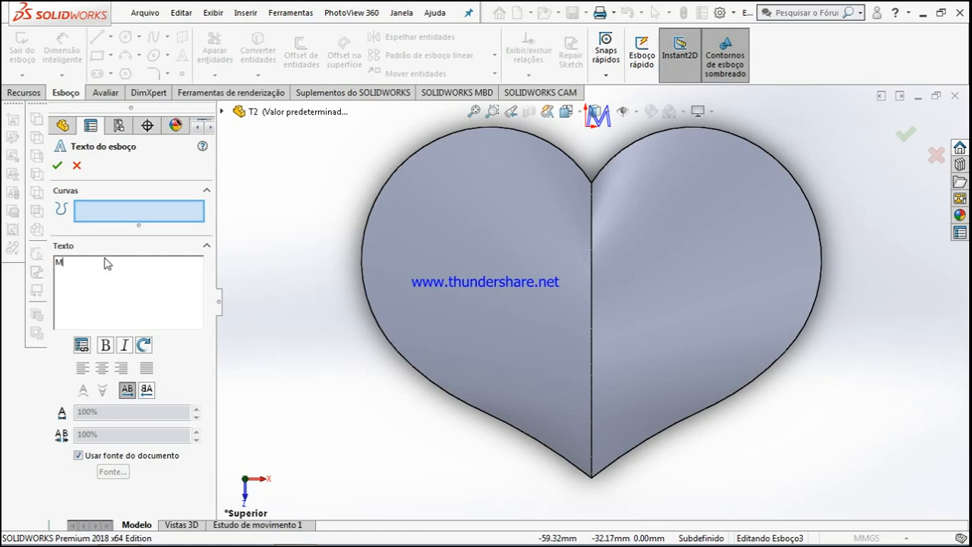
Turn off the document font for the sketch text and choose the Embassy BT font in Regular style.
left_click(79, 456)
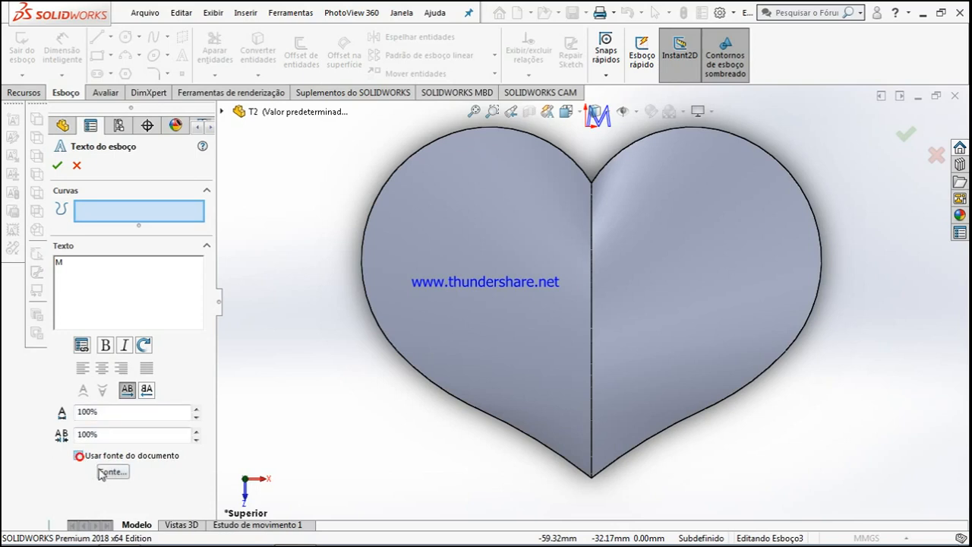
left_click(113, 472)
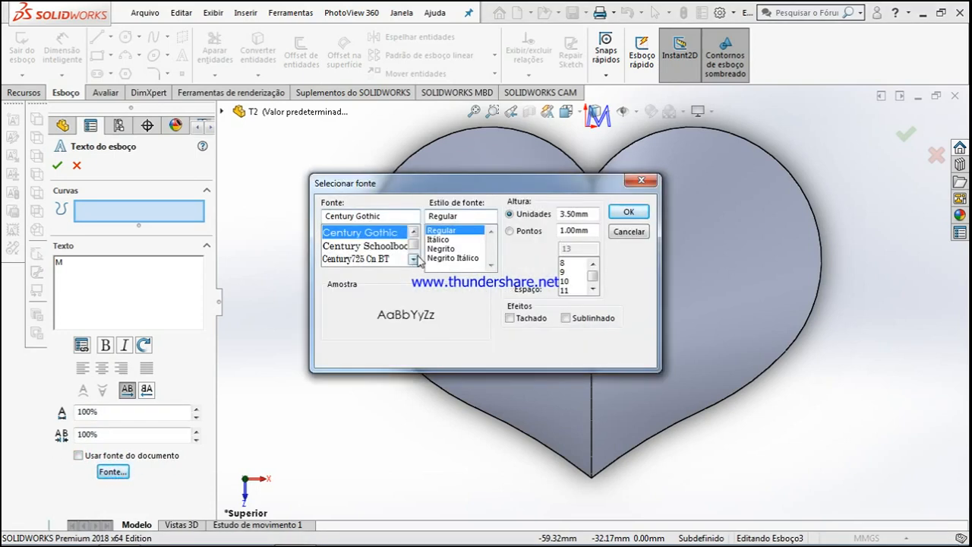
left_click(414, 259)
left_click(413, 259)
left_click(414, 258)
left_click(414, 259)
left_click(414, 259)
left_click(414, 259)
left_click(414, 259)
left_click(414, 259)
left_click(413, 260)
left_click(414, 260)
left_click(414, 260)
left_click(414, 234)
left_click(414, 234)
left_click(414, 234)
left_click(414, 235)
left_click(413, 234)
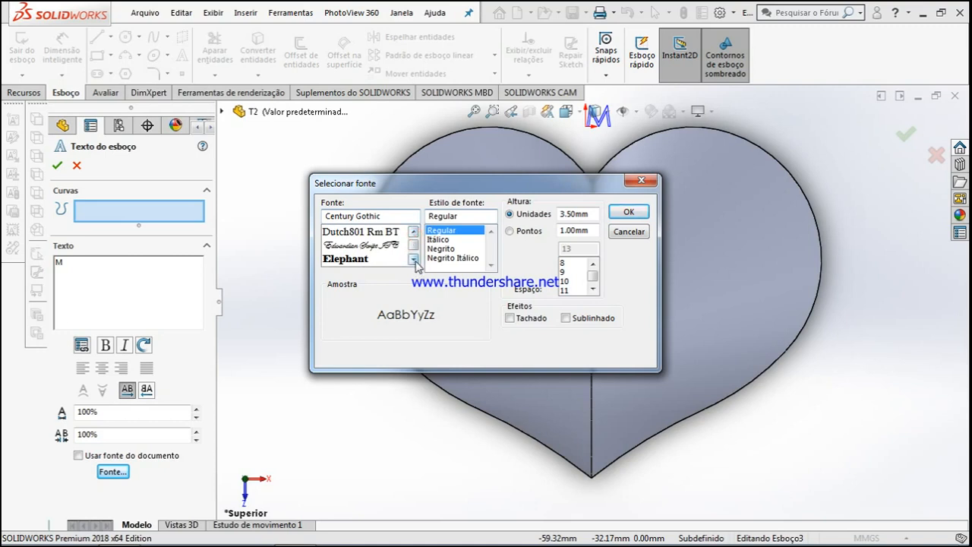
left_click(355, 252)
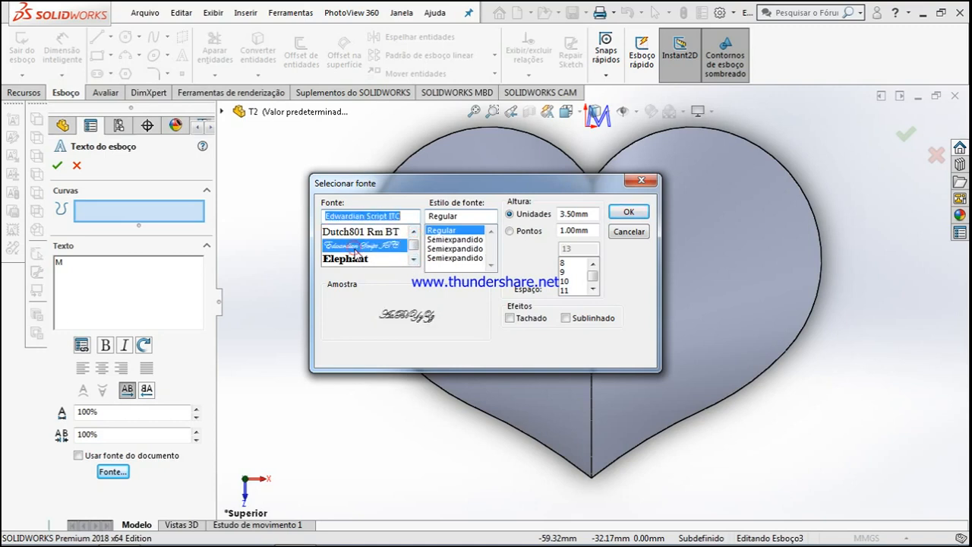
left_click(413, 259)
left_click(413, 260)
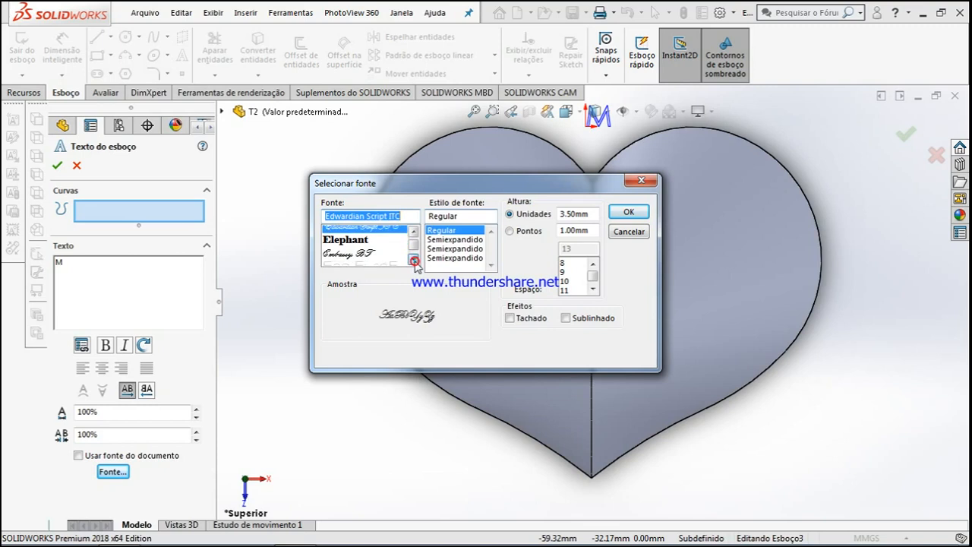
left_click(358, 248)
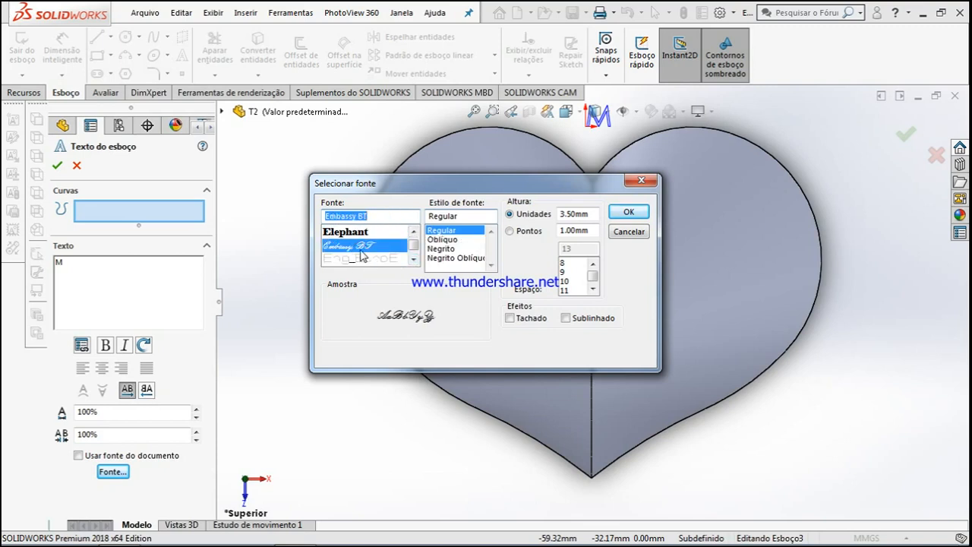
Set the height of the letter M sketch text to 20 mm.
left_click_drag(591, 215, 559, 215)
type("2")
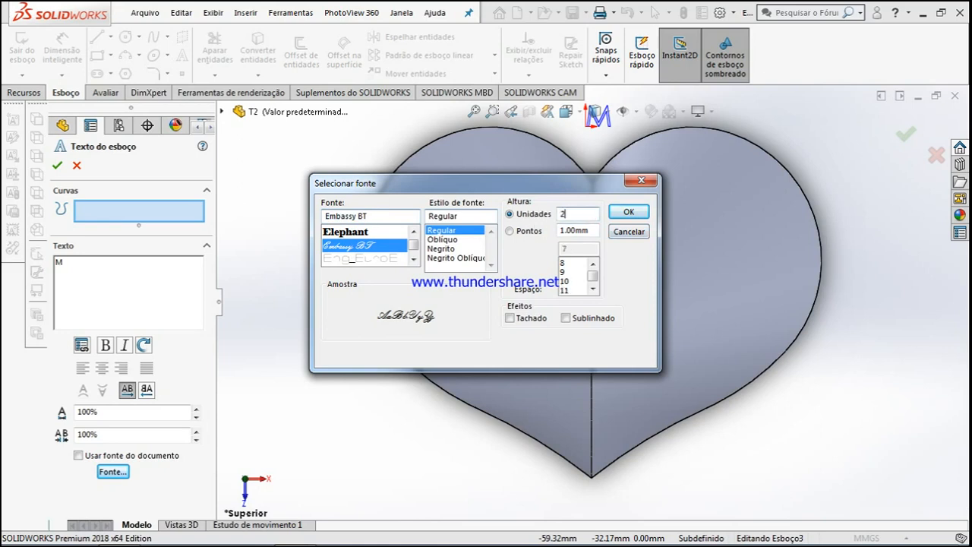
type("0")
key("Return")
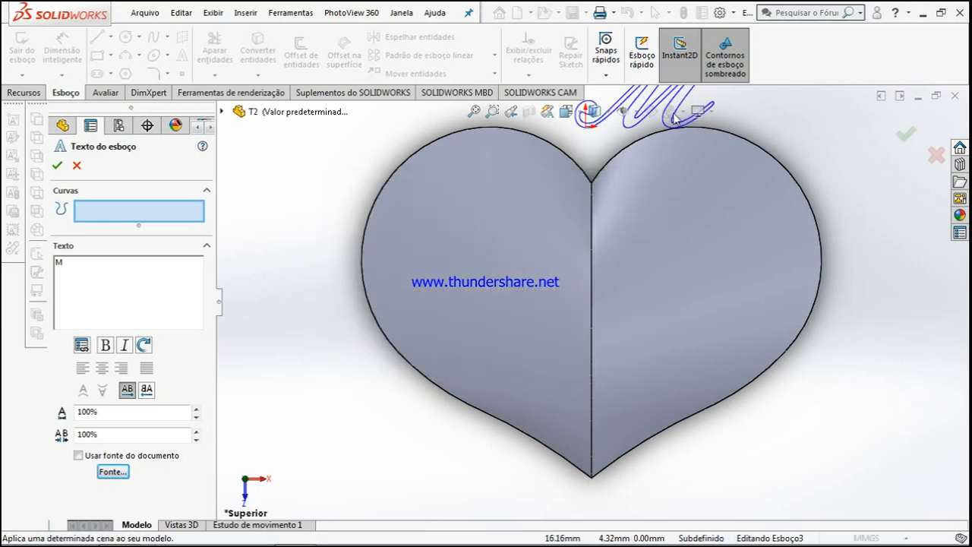
Position the letter M on the left half of the heart, accept the text and exit the sketch.
left_click(430, 321)
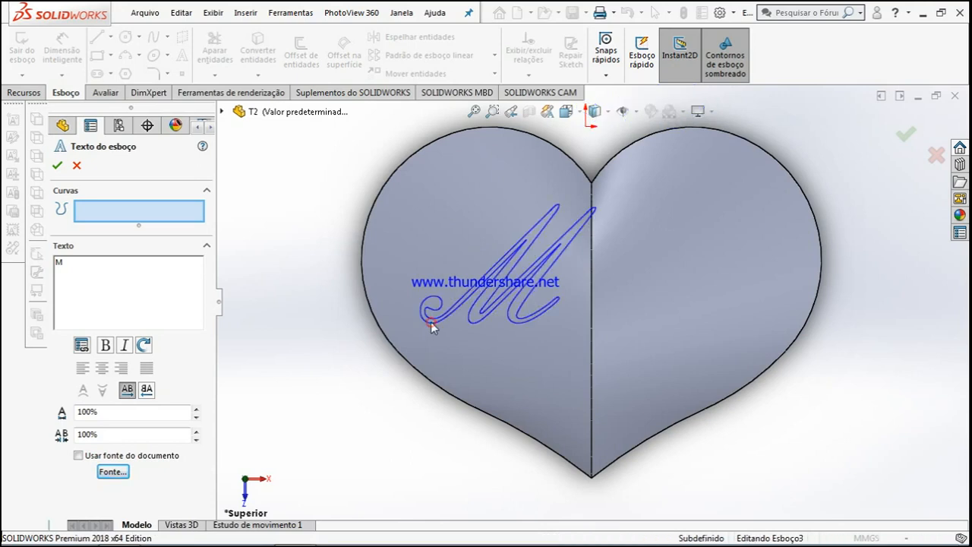
left_click(407, 331)
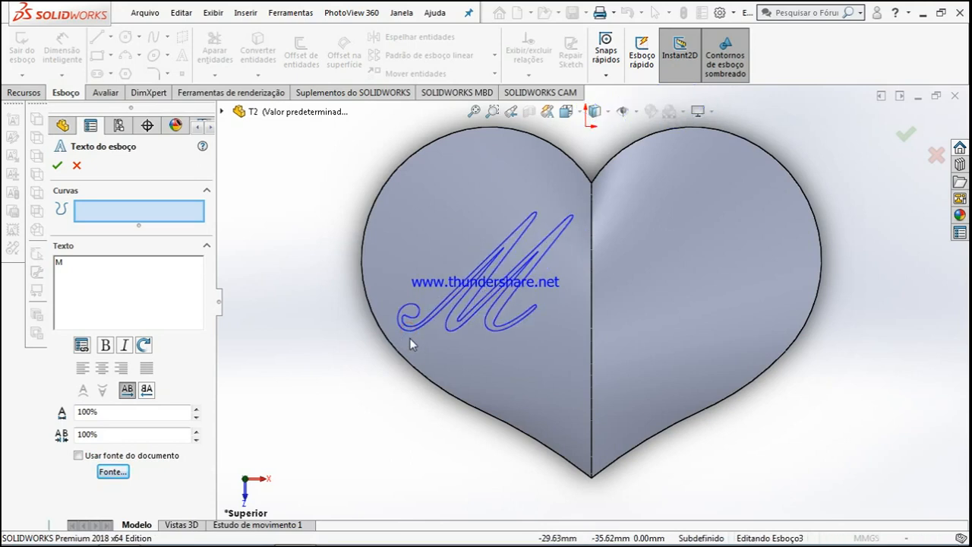
left_click(409, 337)
left_click(391, 309)
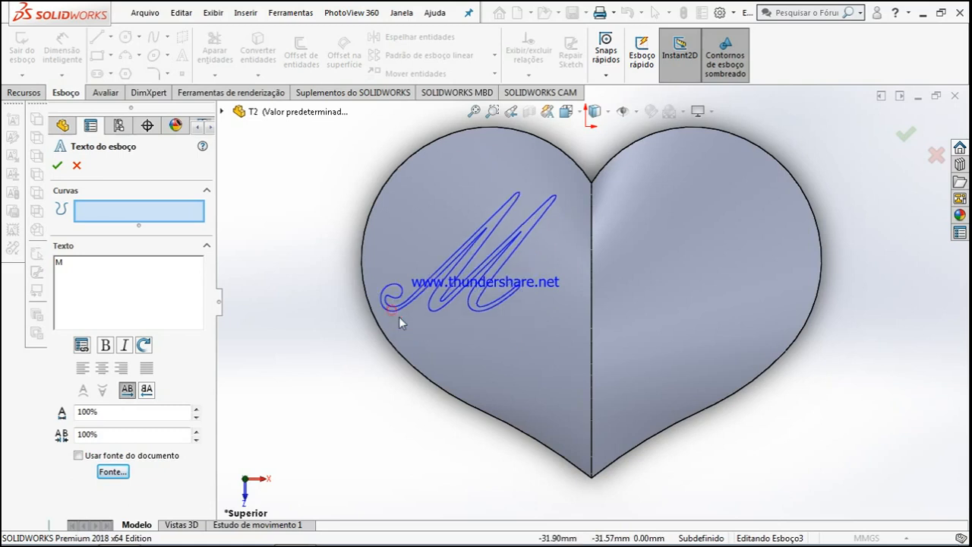
left_click(408, 334)
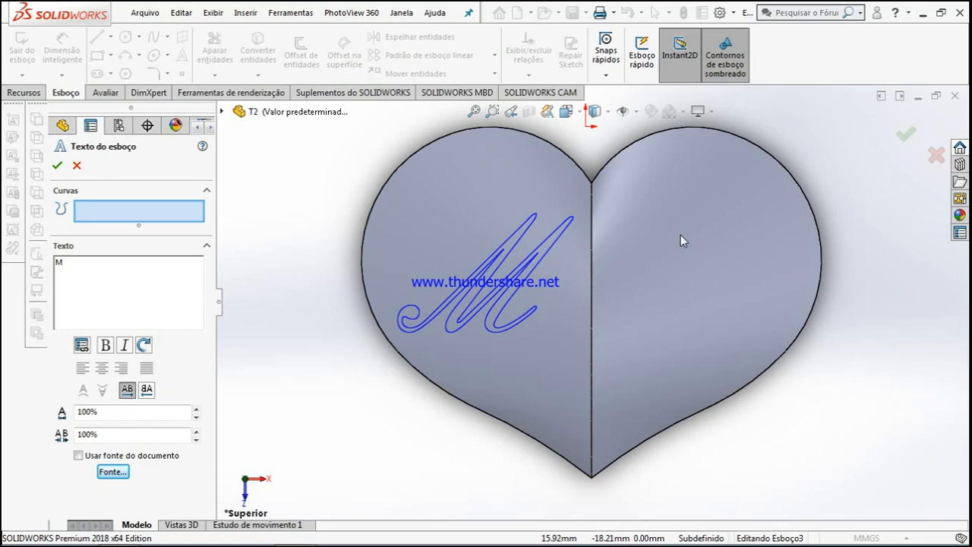
left_click(57, 166)
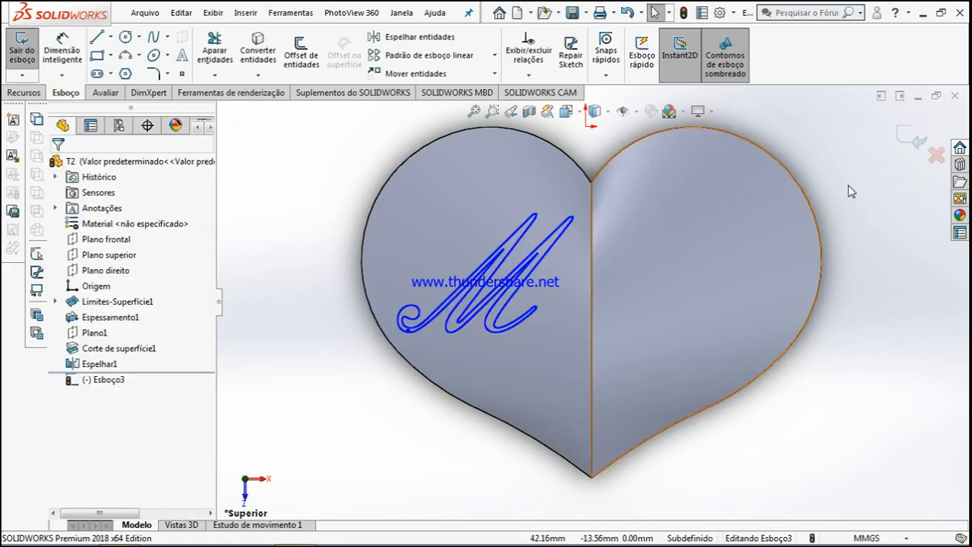
left_click(903, 136)
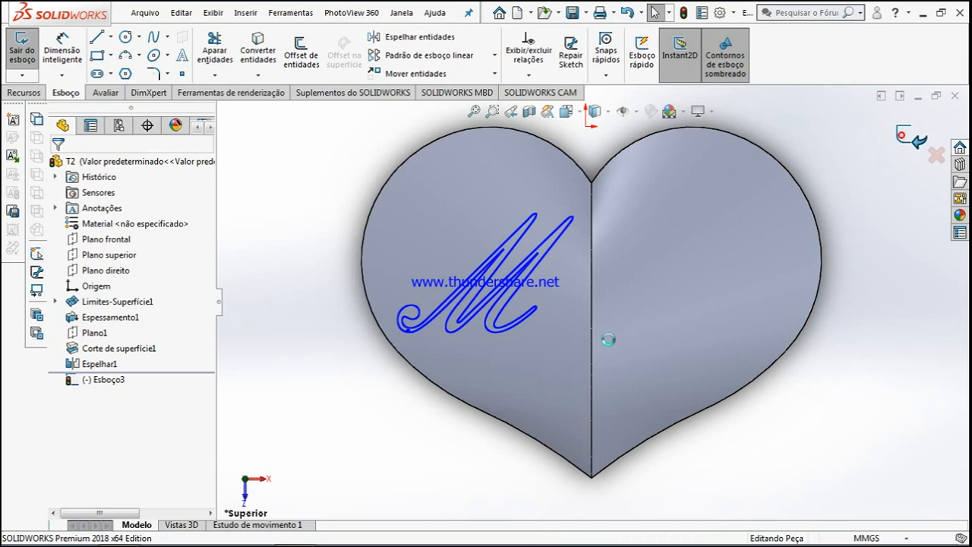
Start another sketch on the top plane and add the sketch text "V".
left_click(109, 256)
left_click(115, 228)
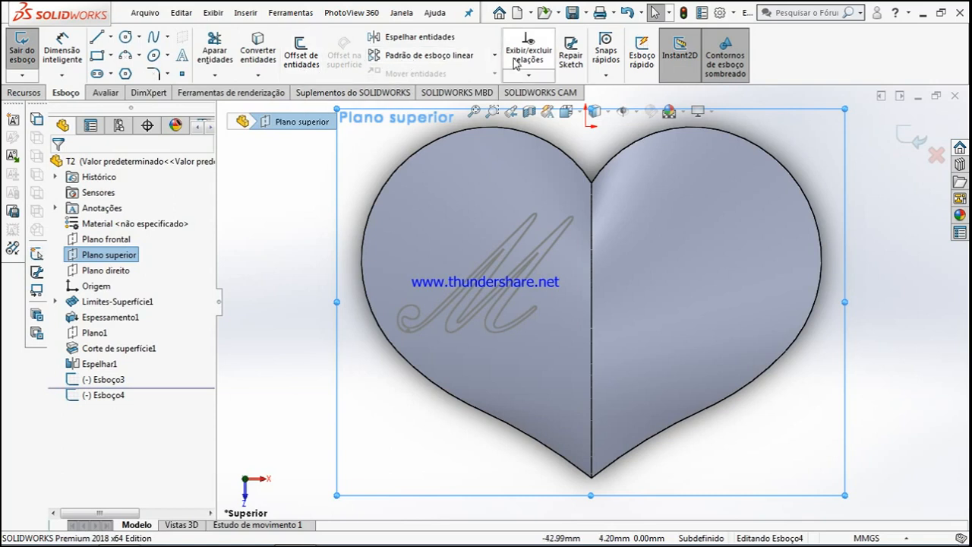
left_click(182, 58)
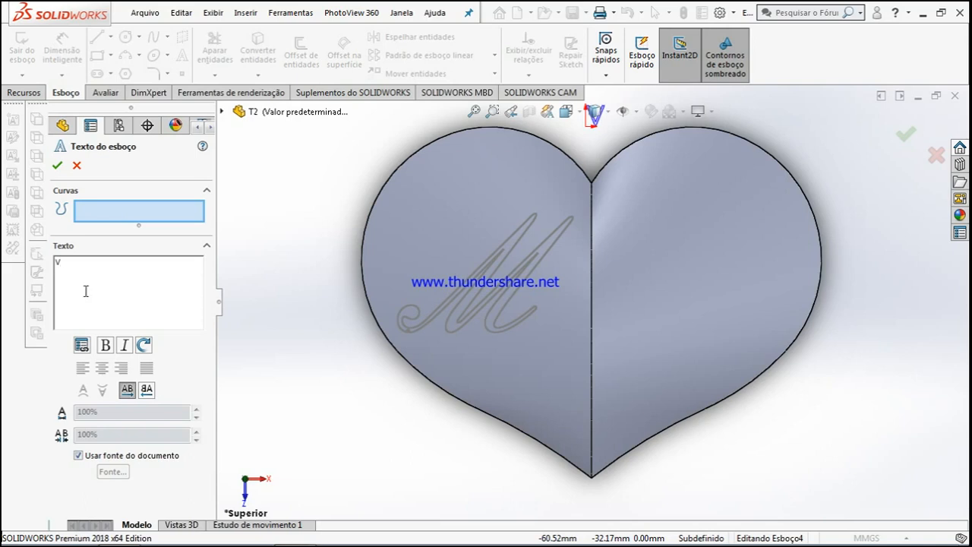
Turn off the document font for the letter V and choose the Embassy BT font in Regular style.
left_click(79, 454)
left_click(112, 471)
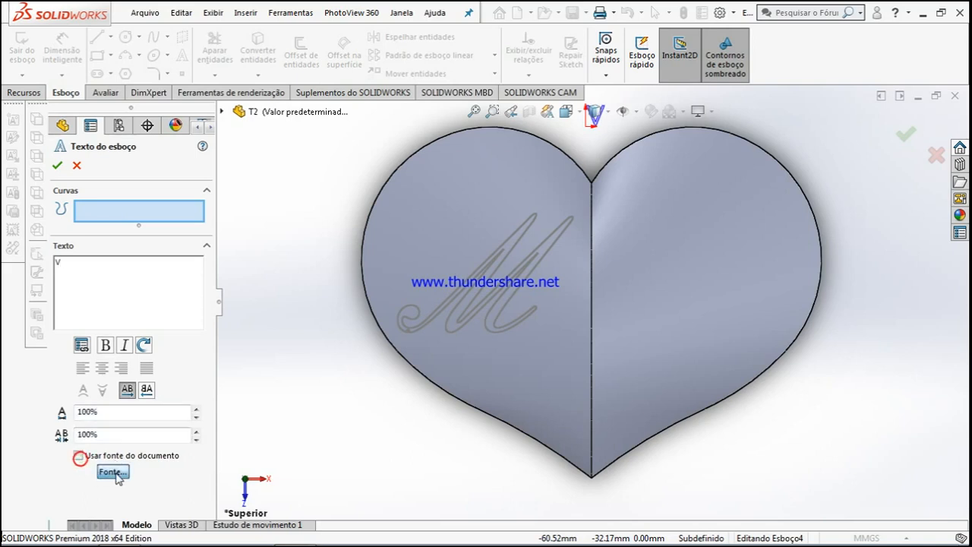
left_click(413, 260)
left_click(413, 259)
left_click(413, 259)
left_click(413, 260)
left_click(413, 259)
left_click(413, 260)
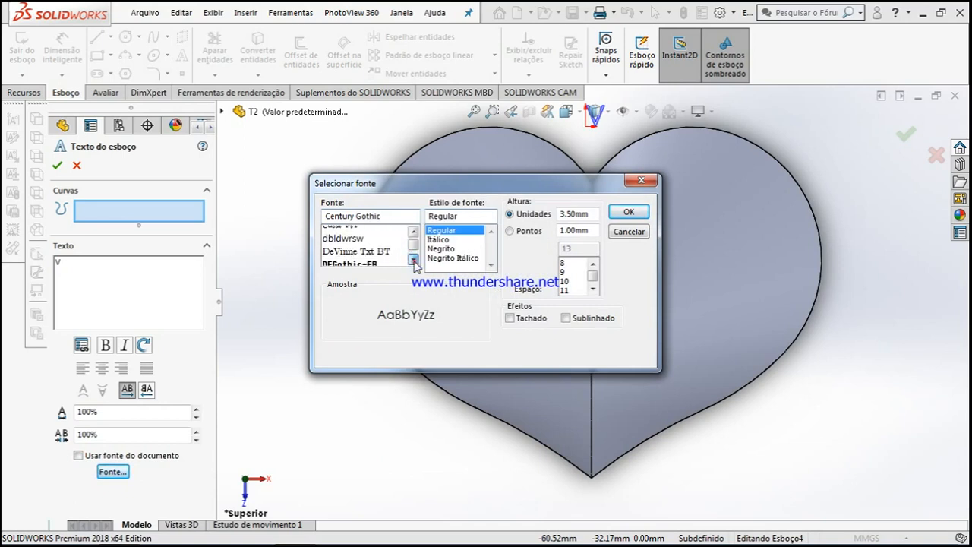
left_click(413, 260)
left_click(413, 259)
left_click(413, 259)
left_click(413, 260)
left_click(413, 260)
left_click(413, 259)
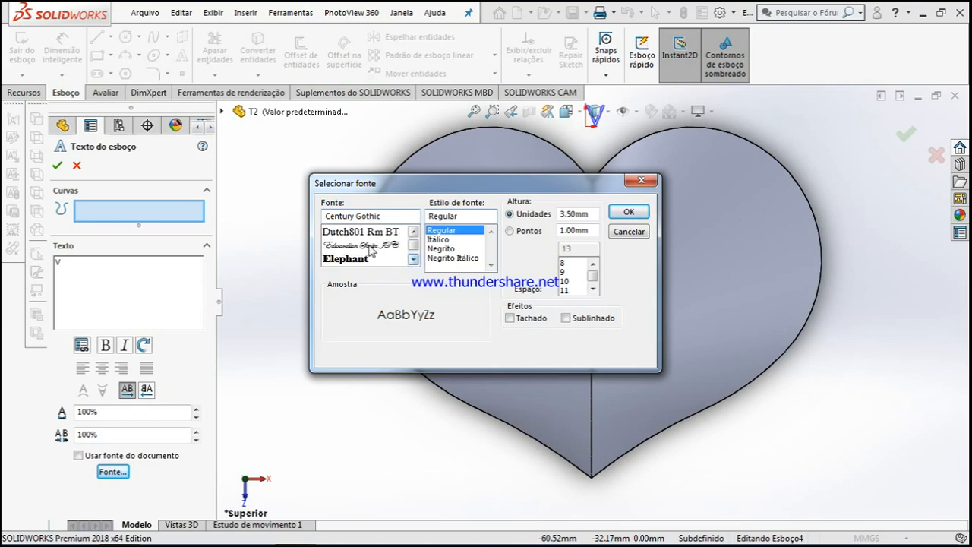
left_click(413, 231)
left_click(413, 231)
left_click(413, 259)
left_click(413, 259)
left_click(413, 260)
left_click(413, 259)
left_click(413, 260)
left_click(349, 232)
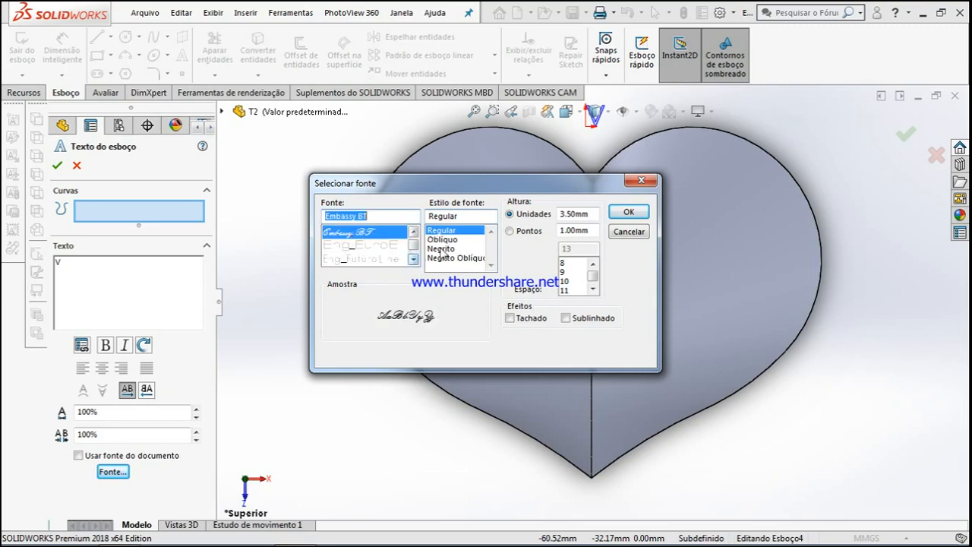
Set the height of the letter V sketch text to 20 mm.
left_click_drag(596, 214, 557, 215)
type("20")
key("Return")
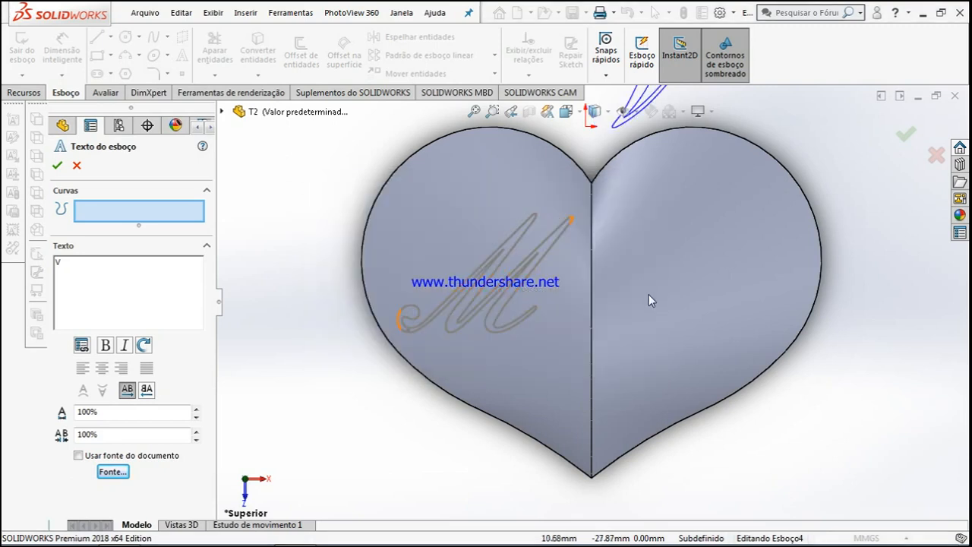
Position the letter V on the right half of the heart, level with the M, accept the text and exit the sketch.
left_click(617, 343)
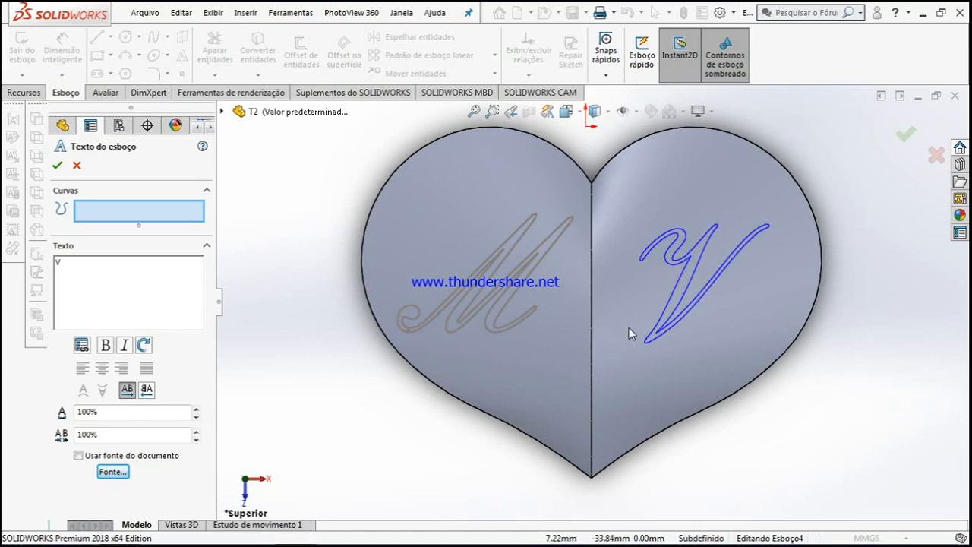
left_click(628, 327)
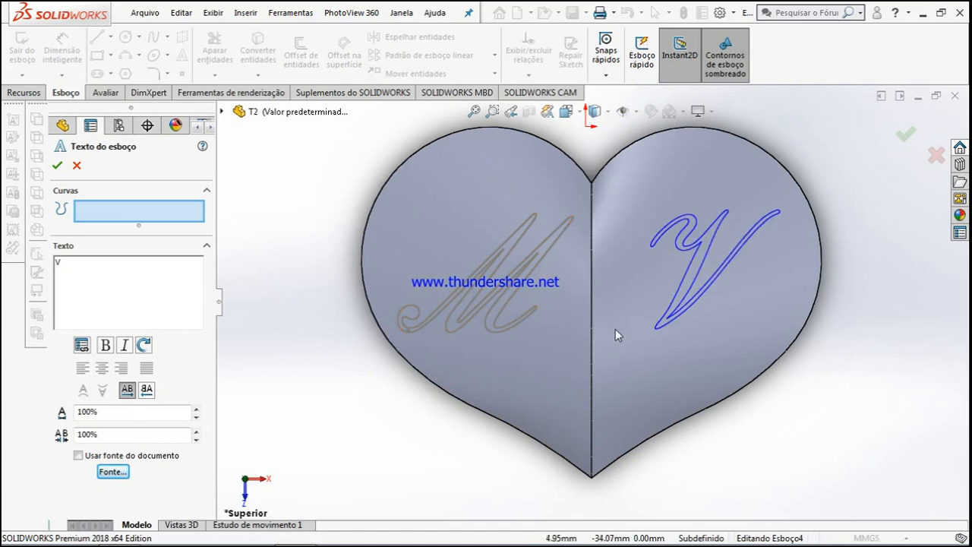
left_click(615, 328)
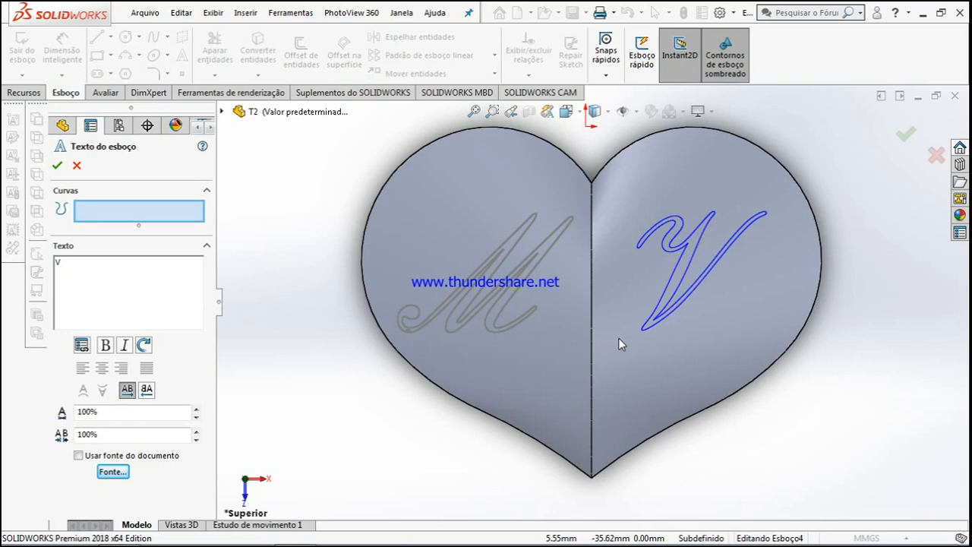
left_click(618, 335)
left_click(617, 323)
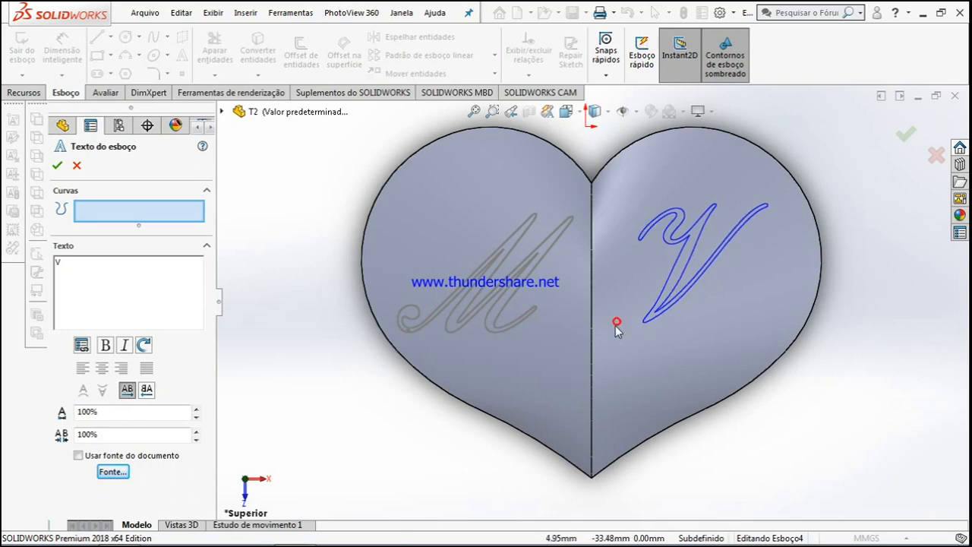
left_click(614, 328)
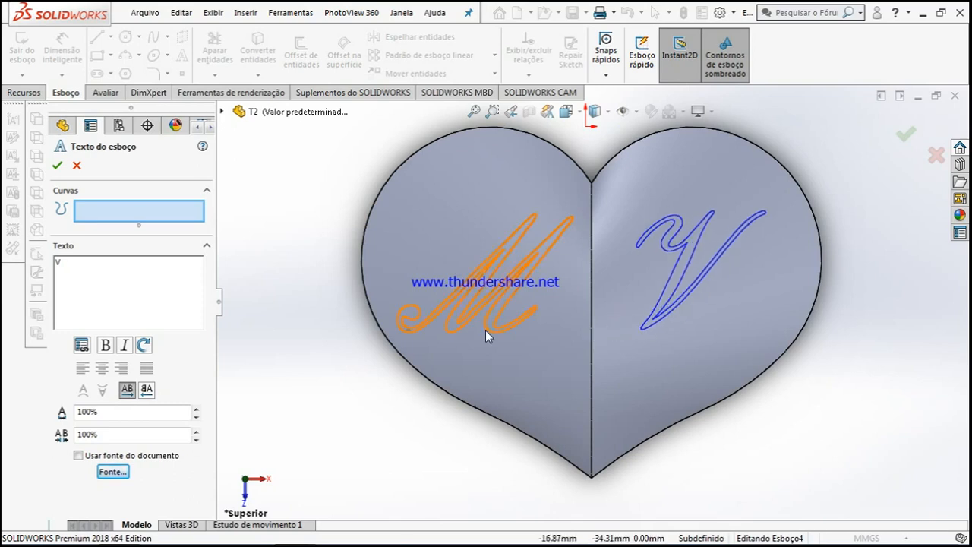
left_click(57, 166)
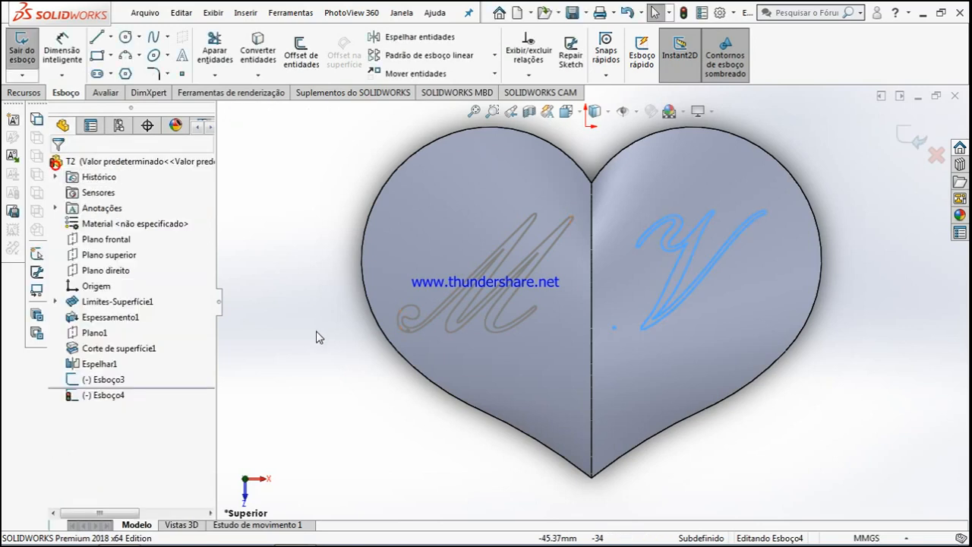
left_click(907, 138)
Start an extruded boss from the letter M sketch and inspect its preview against the heart from the front and at an angle.
middle_click_drag(857, 330, 604, 495)
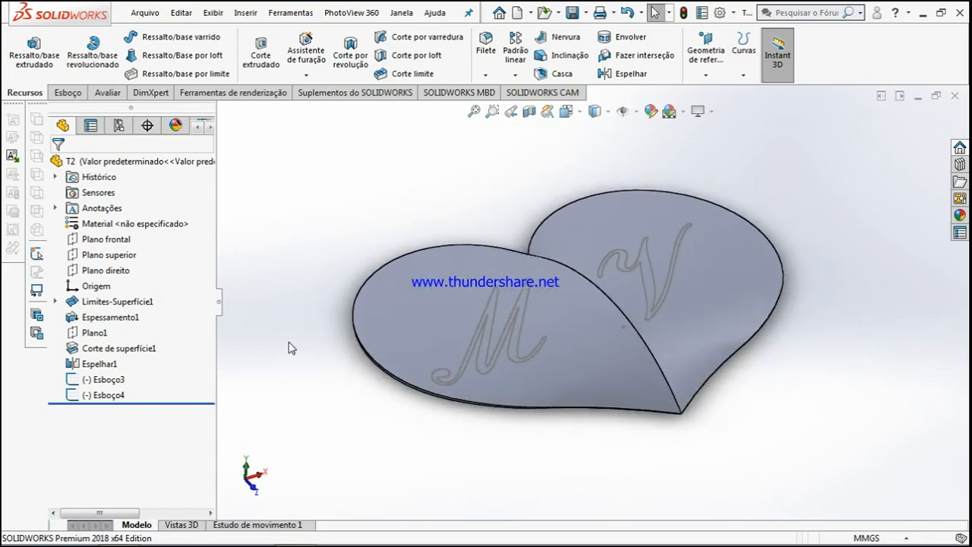
left_click(26, 59)
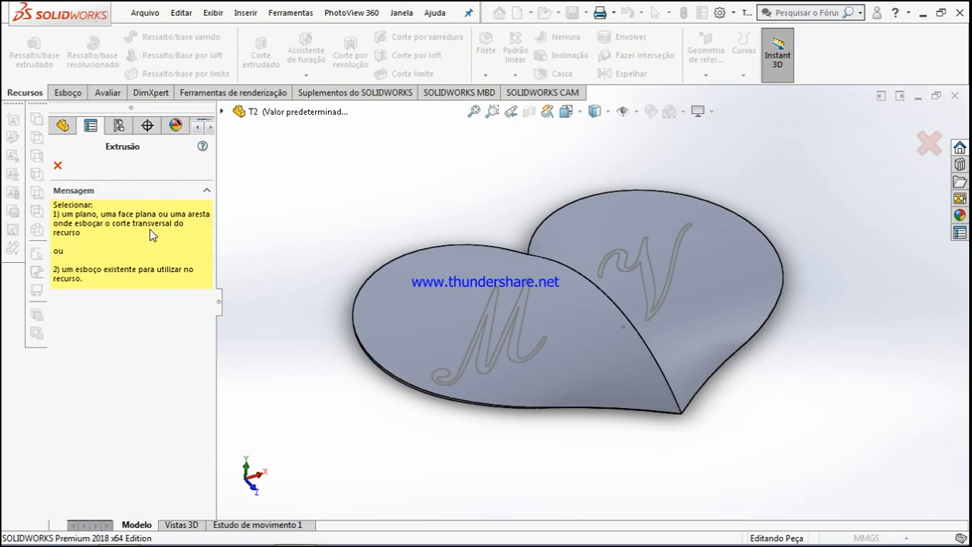
left_click(223, 112)
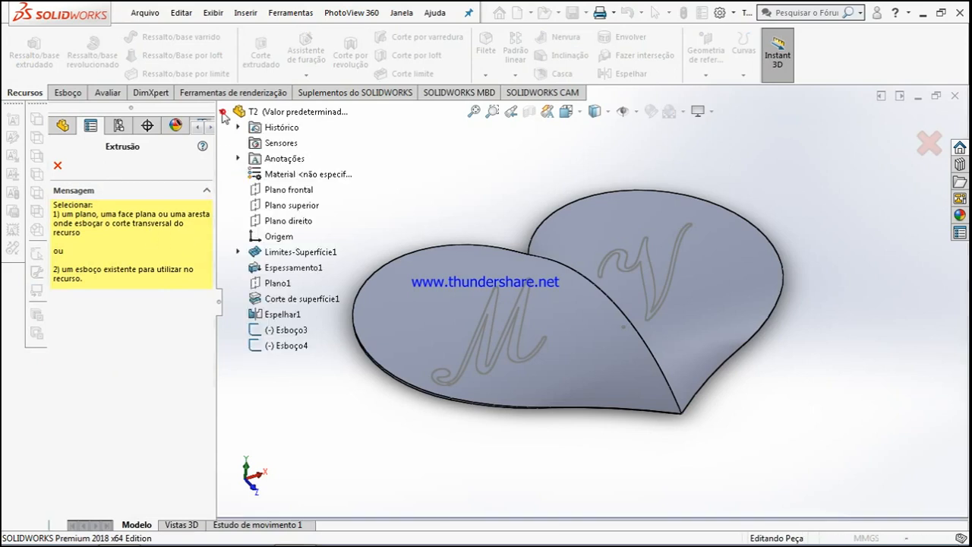
left_click(289, 332)
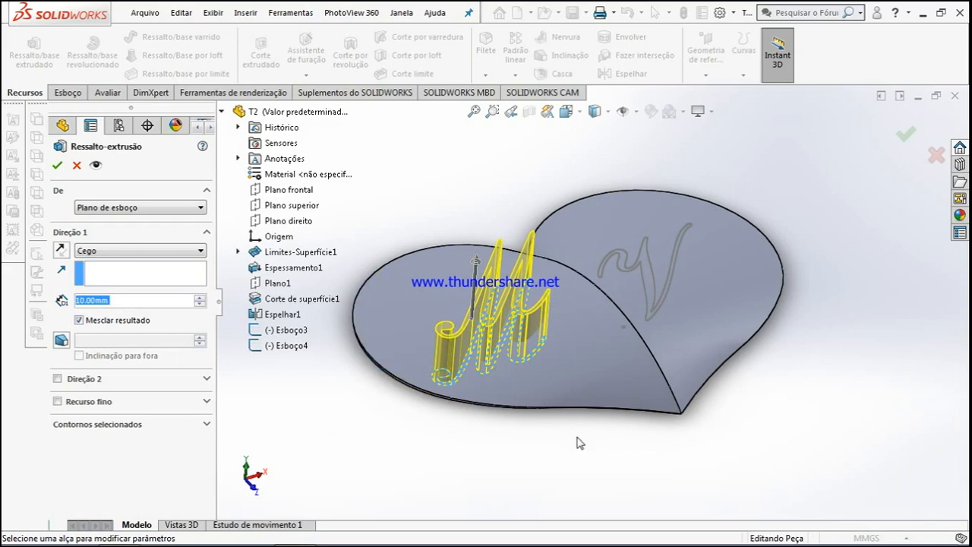
middle_click_drag(571, 437, 570, 371)
middle_click_drag(575, 325, 523, 373)
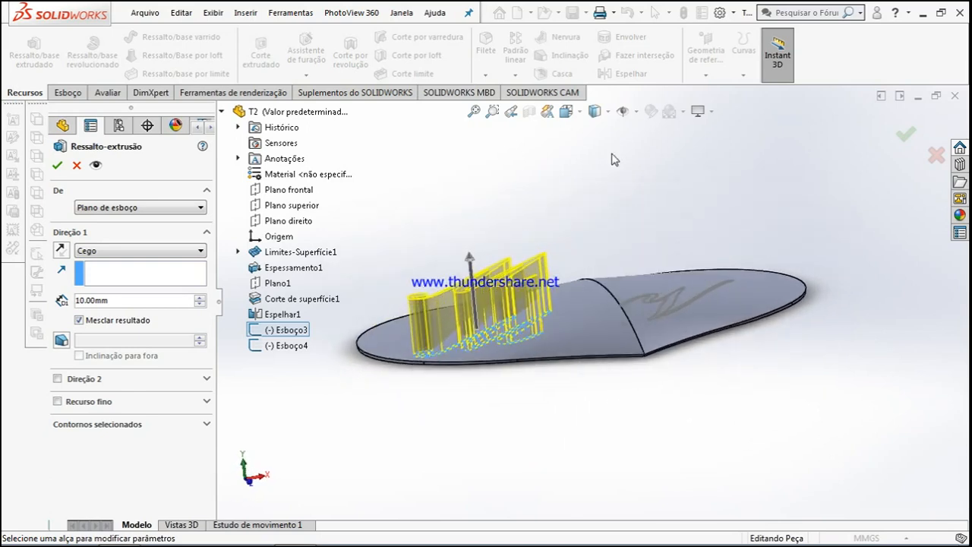
left_click(584, 112)
left_click(590, 174)
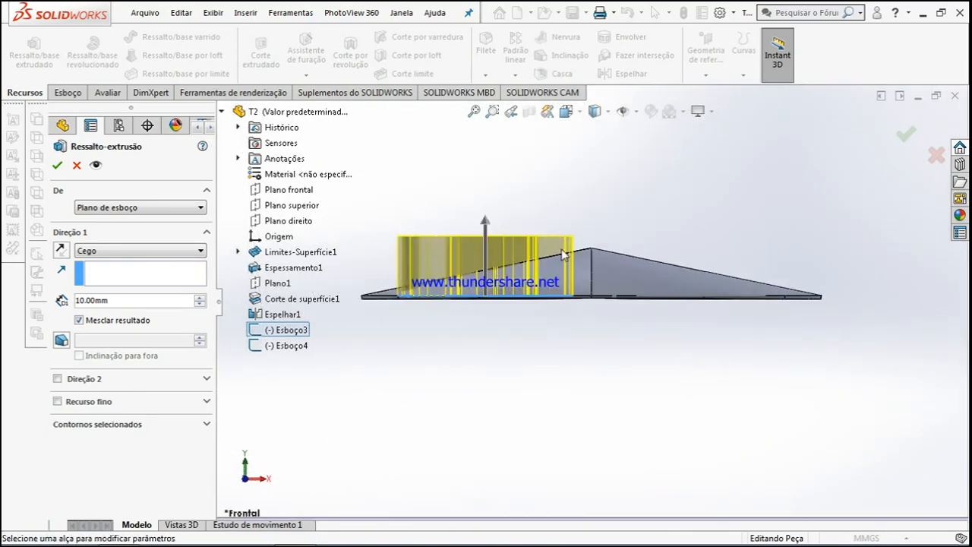
middle_click_drag(501, 299, 518, 409)
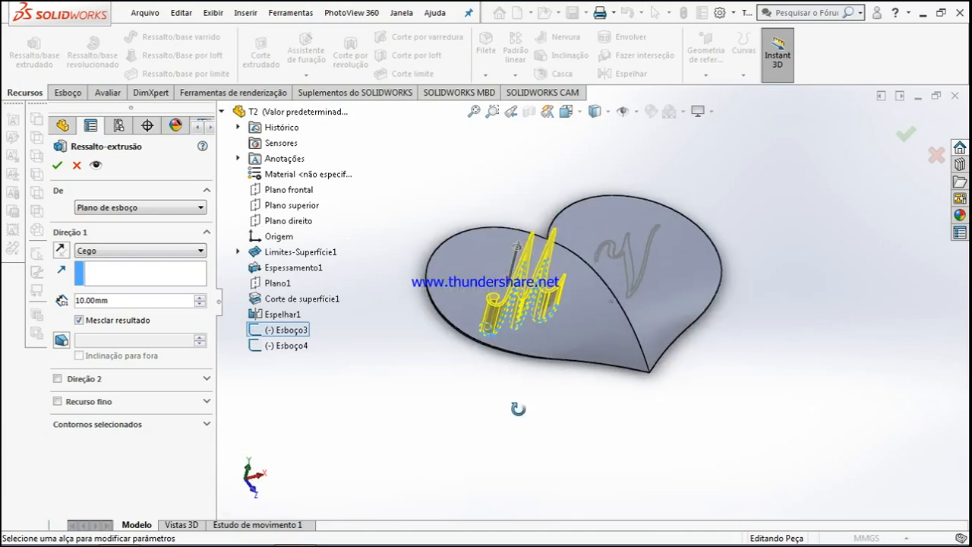
scroll(593, 298, "down", 2)
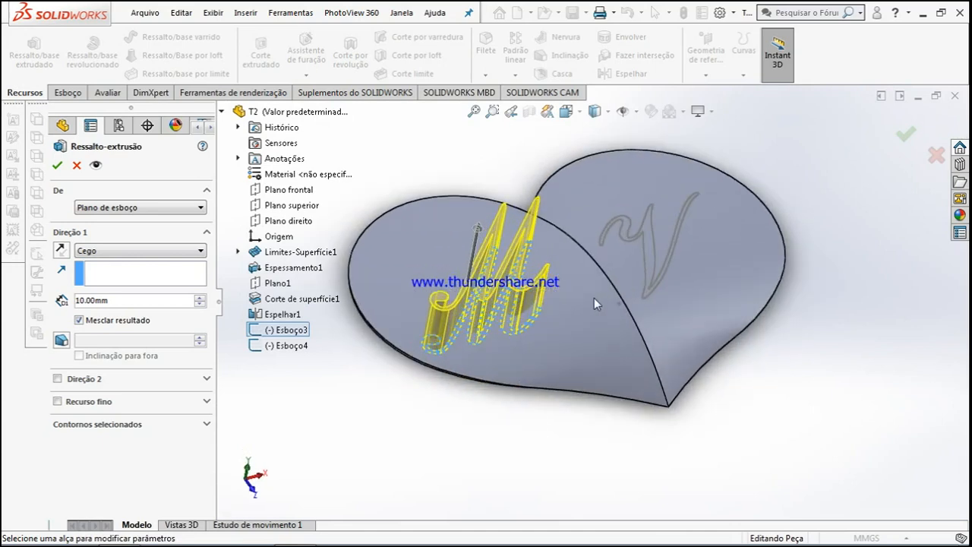
Set the letter M extrusion to start from Superfície/Face/Plano, using the curved face of the heart's left half.
left_click(141, 207)
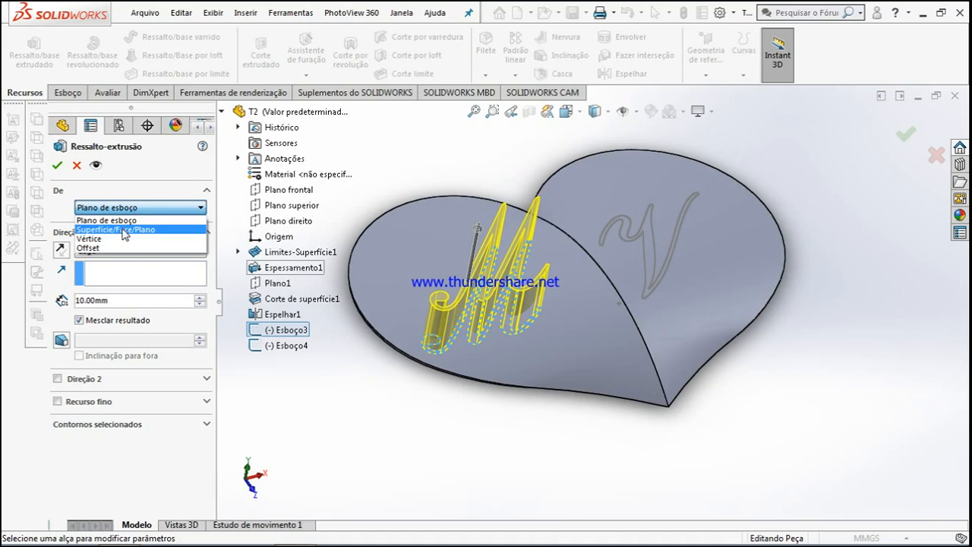
left_click(122, 227)
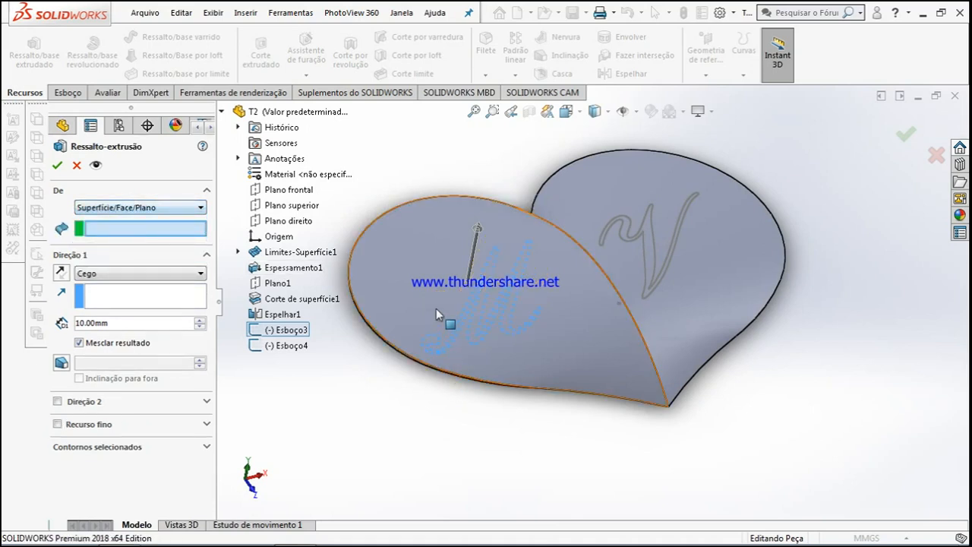
left_click(437, 277)
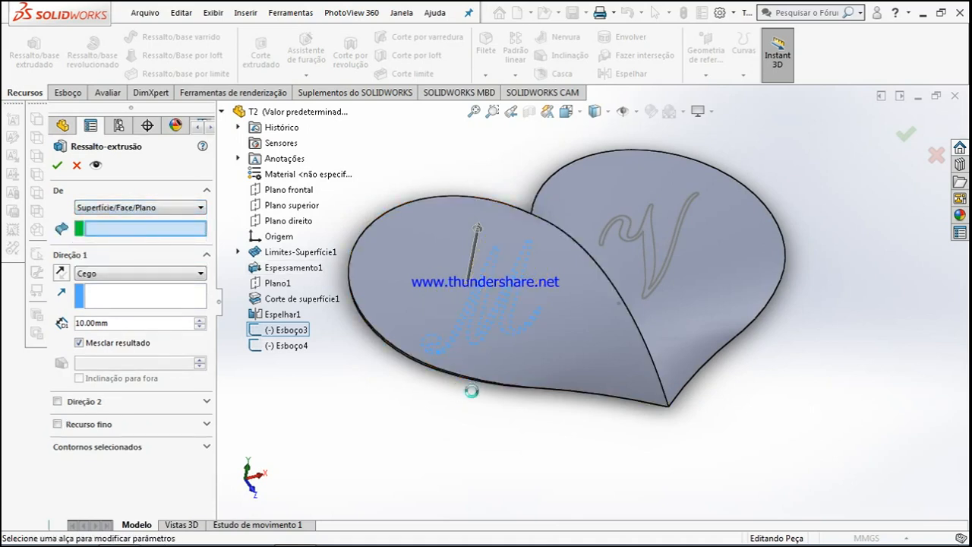
middle_click_drag(465, 404, 478, 267)
scroll(489, 264, "down", 2)
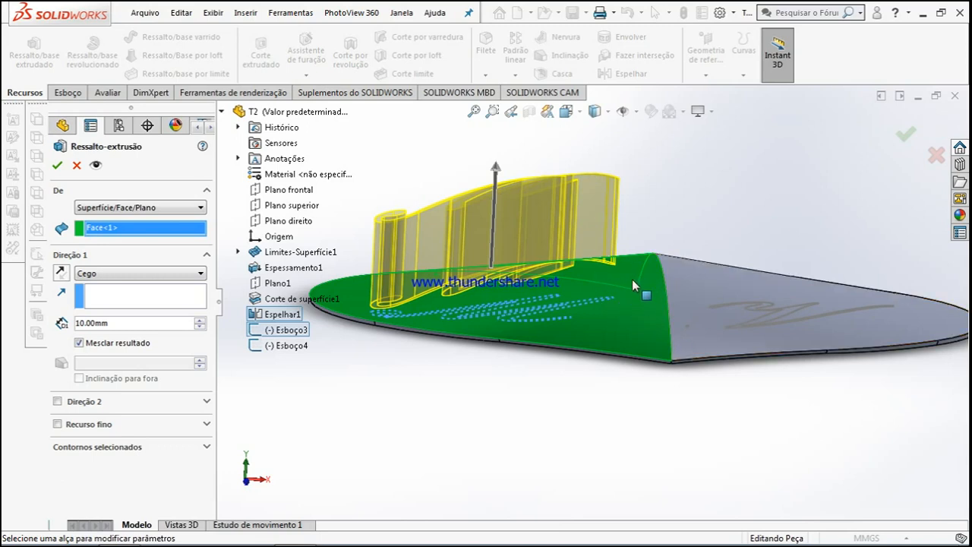
Set the letter M's extrusion depth to 0.2 mm and accept the boss.
middle_click_drag(556, 404, 341, 417)
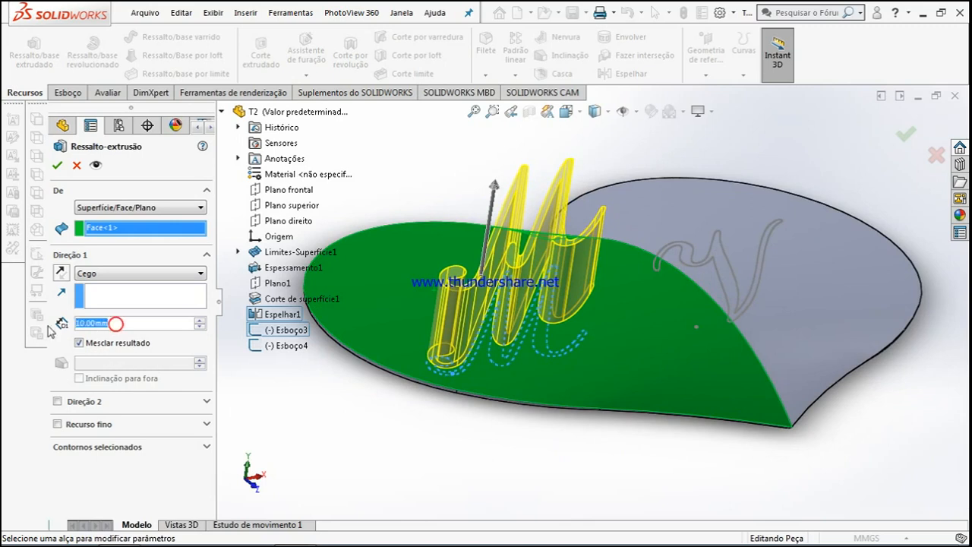
type("0.2")
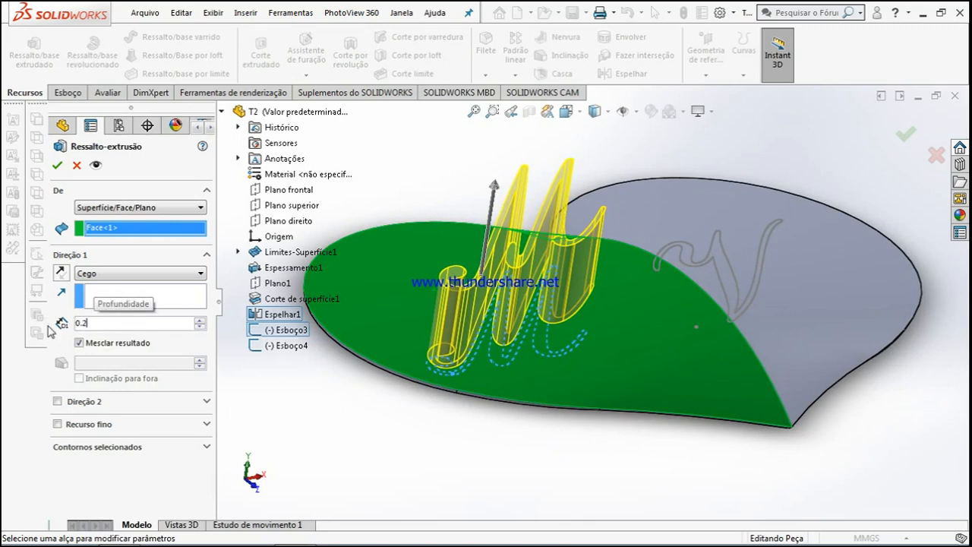
key("Return")
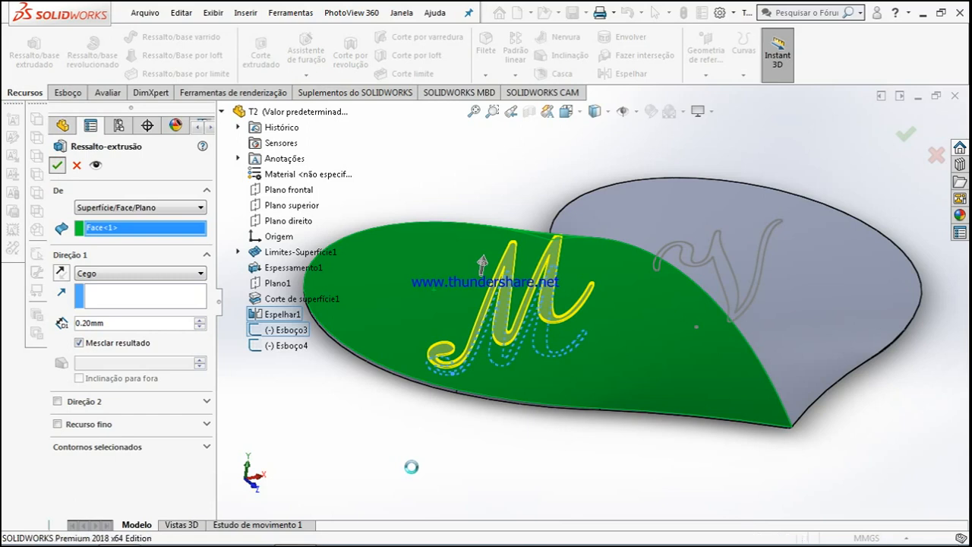
middle_click_drag(615, 460, 595, 464)
scroll(594, 464, "up", 4)
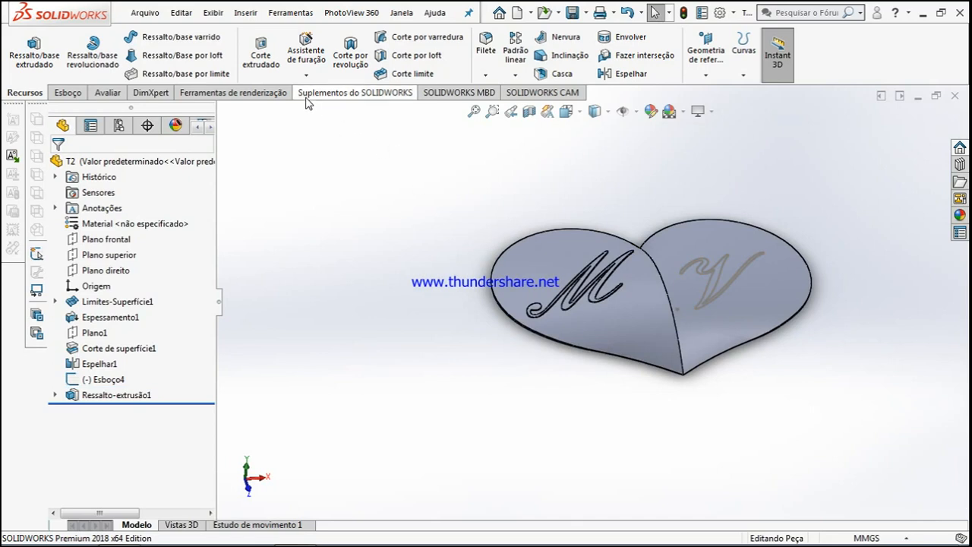
Extrude the letter V sketch as a 0.20 mm boss starting from the curved face of the heart's right half.
left_click(34, 48)
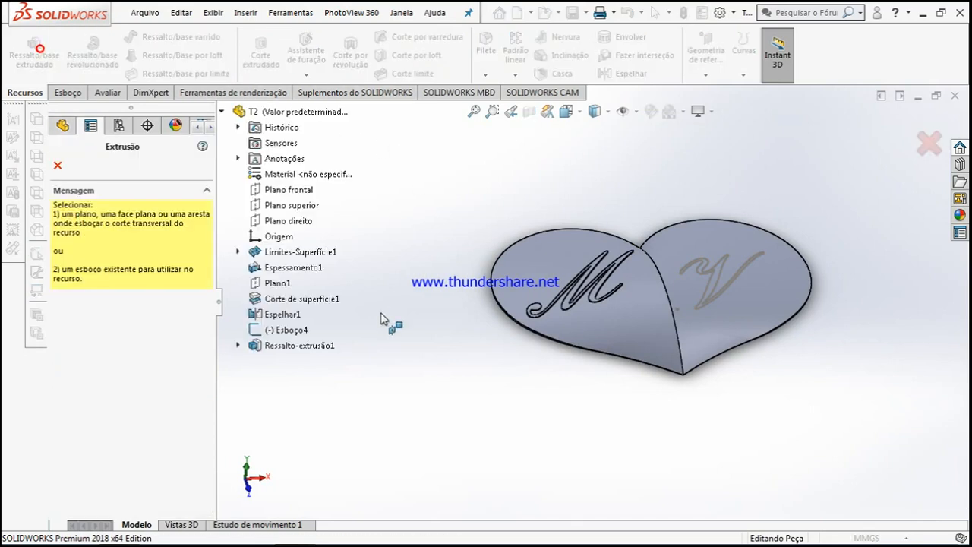
left_click(277, 330)
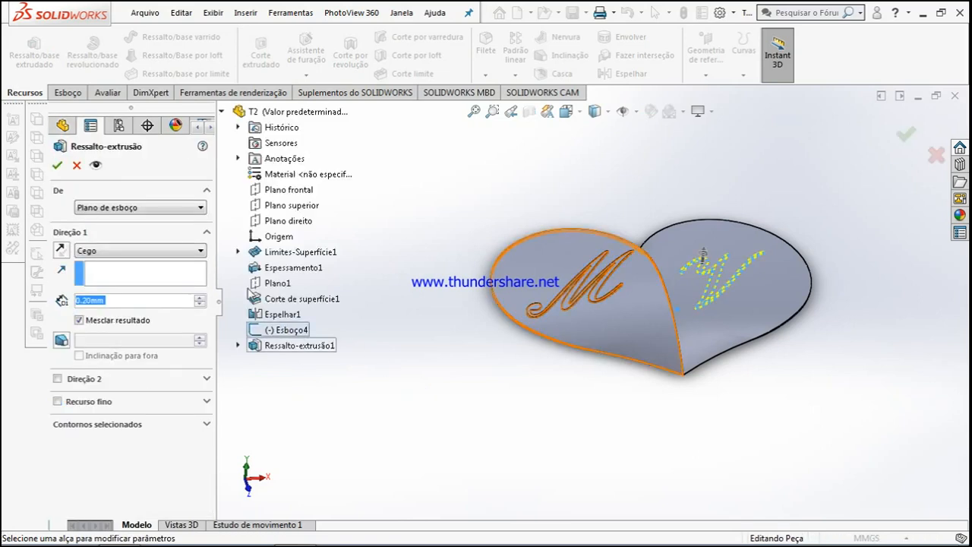
left_click(139, 253)
left_click(148, 233)
left_click(146, 209)
left_click(130, 226)
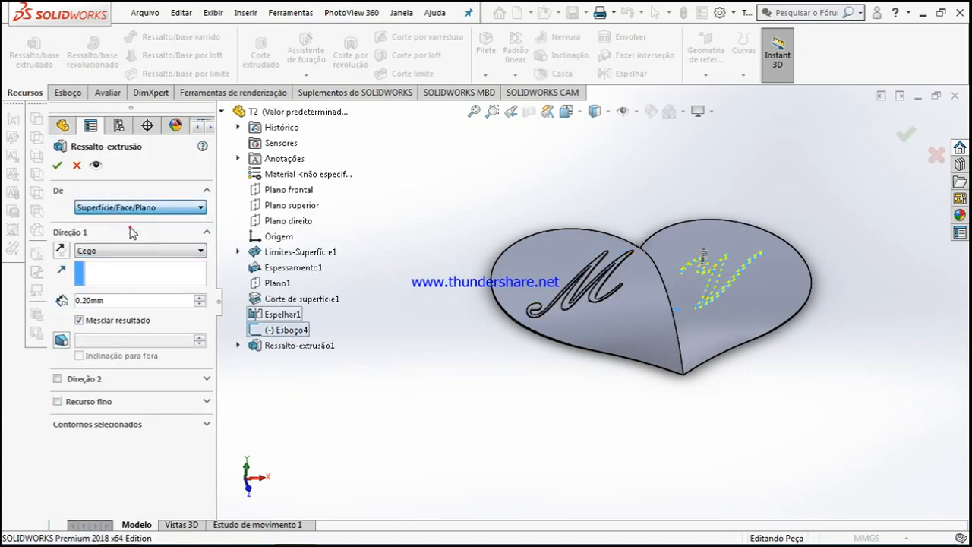
left_click(680, 245)
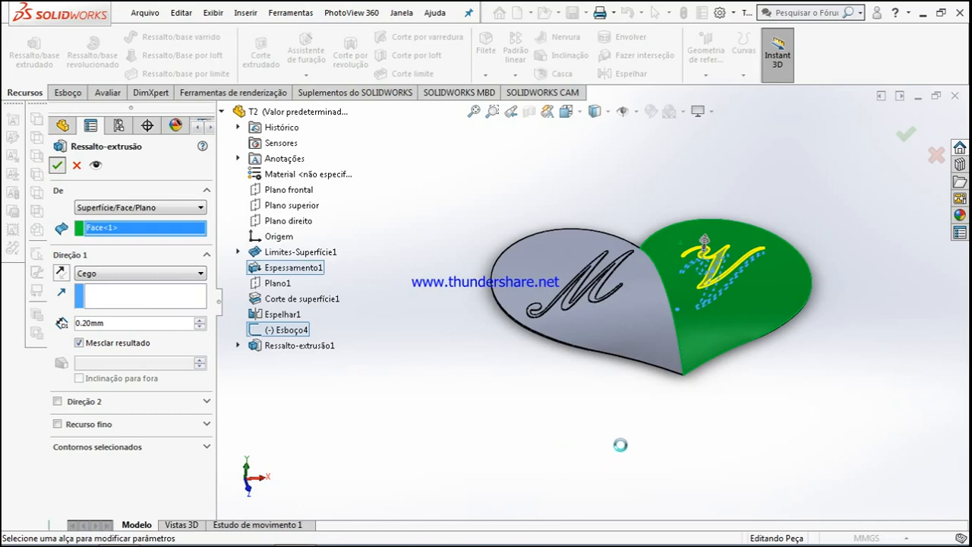
middle_click_drag(670, 422, 695, 432)
Examine the raised letters M and V on the heart's curved faces from several angles.
left_click(722, 418)
middle_click_drag(718, 377, 759, 440)
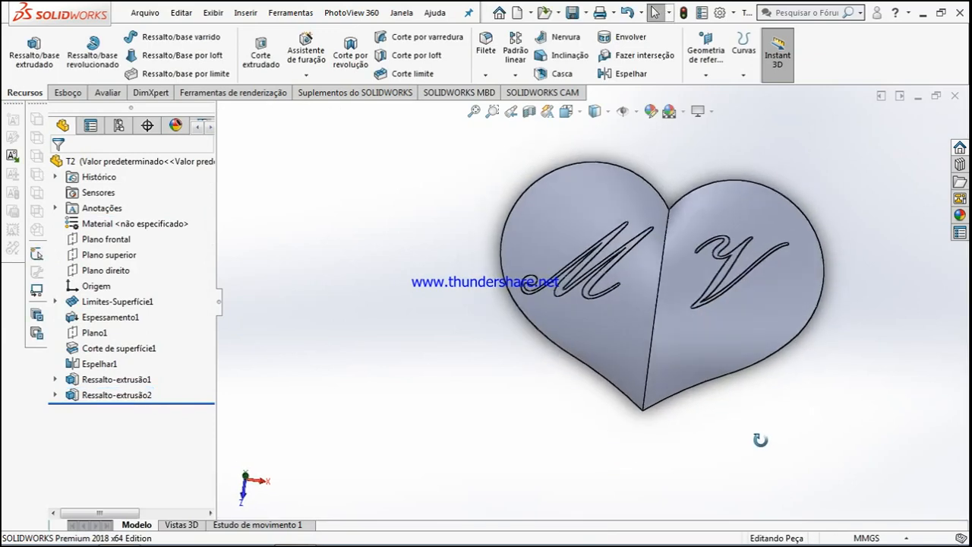
scroll(766, 326, "down", 2)
scroll(766, 331, "down", 2)
scroll(718, 351, "up", 2)
middle_click_drag(600, 297, 580, 230)
scroll(581, 228, "up", 3)
scroll(579, 220, "down", 3)
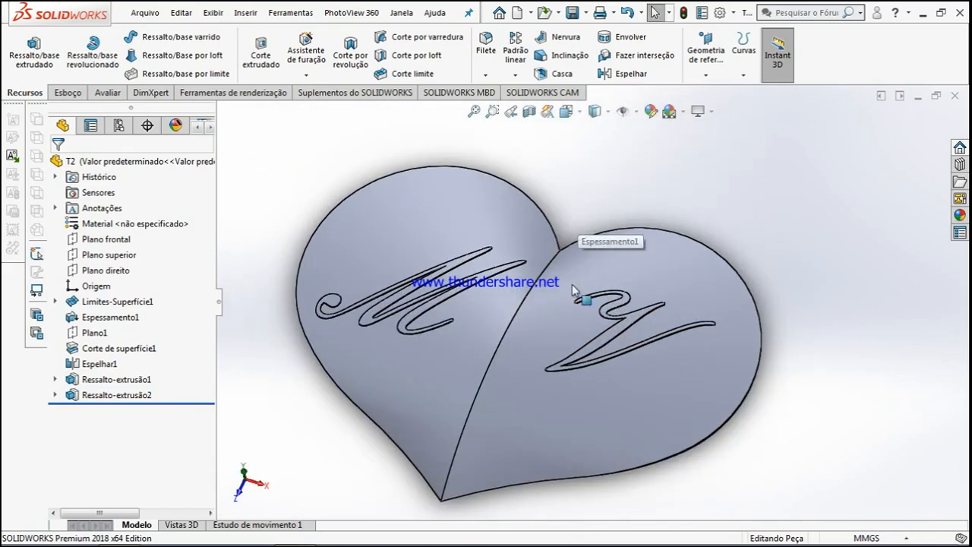
middle_click_drag(586, 374, 543, 289)
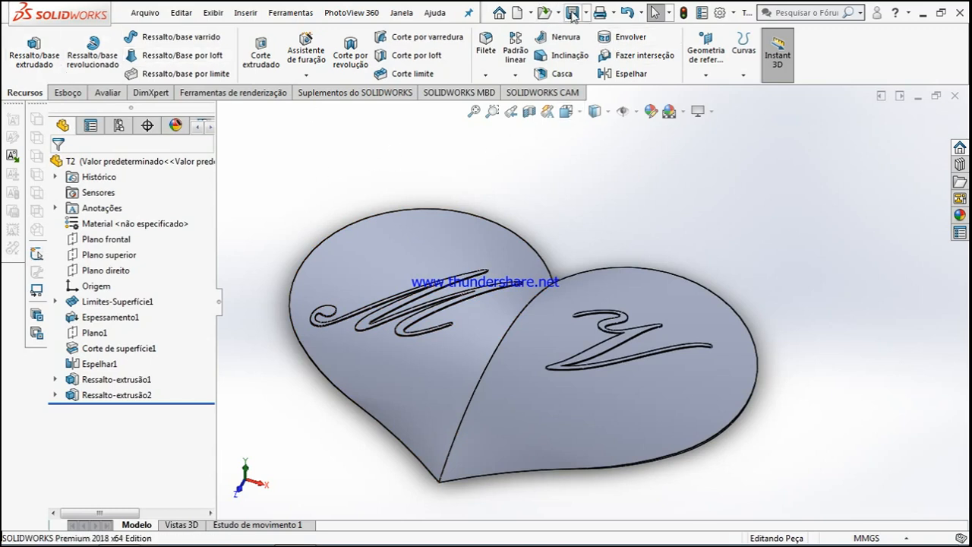
Start a sketch on the Plano superior and draw a circle about 6 mm in diameter centred on the heart's midline, just below the notch.
left_click(566, 111)
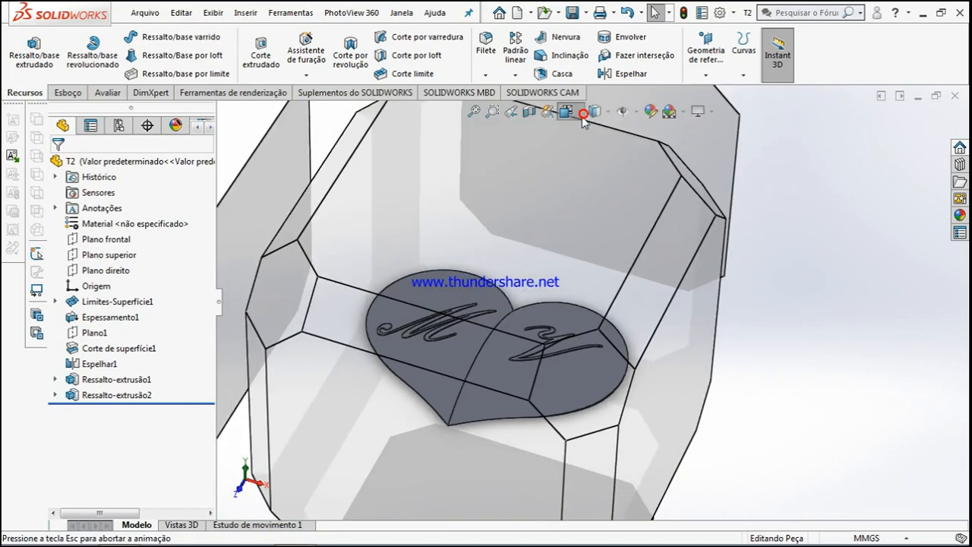
left_click(587, 151)
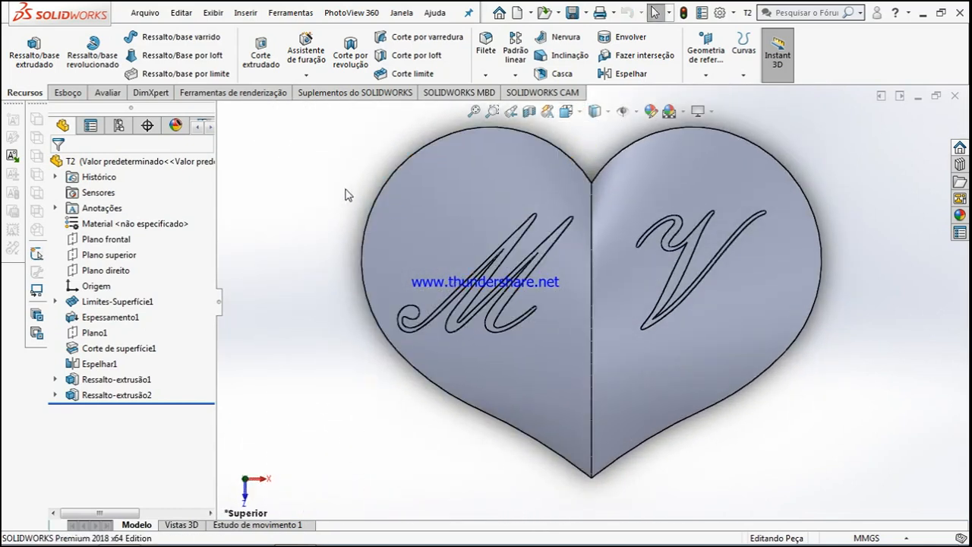
left_click(97, 254)
left_click(111, 233)
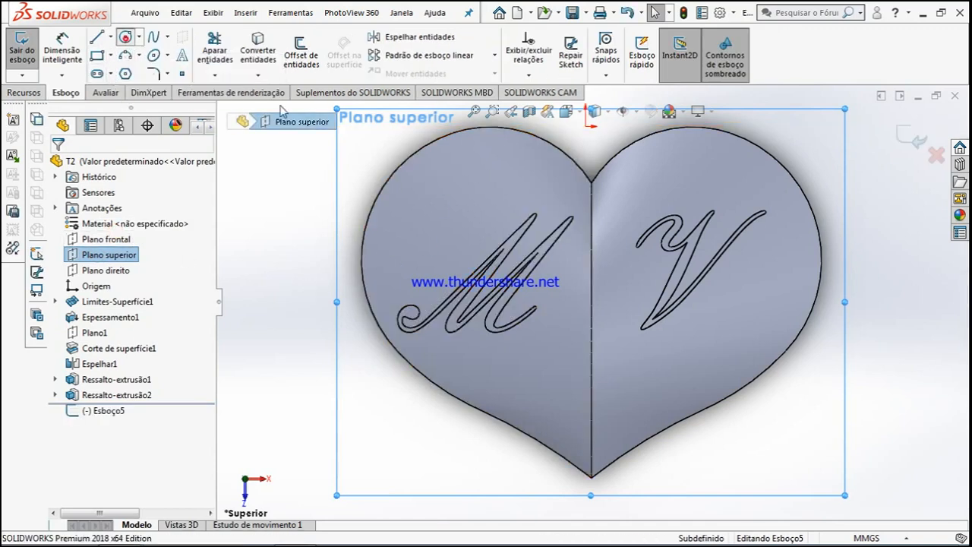
left_click(126, 38)
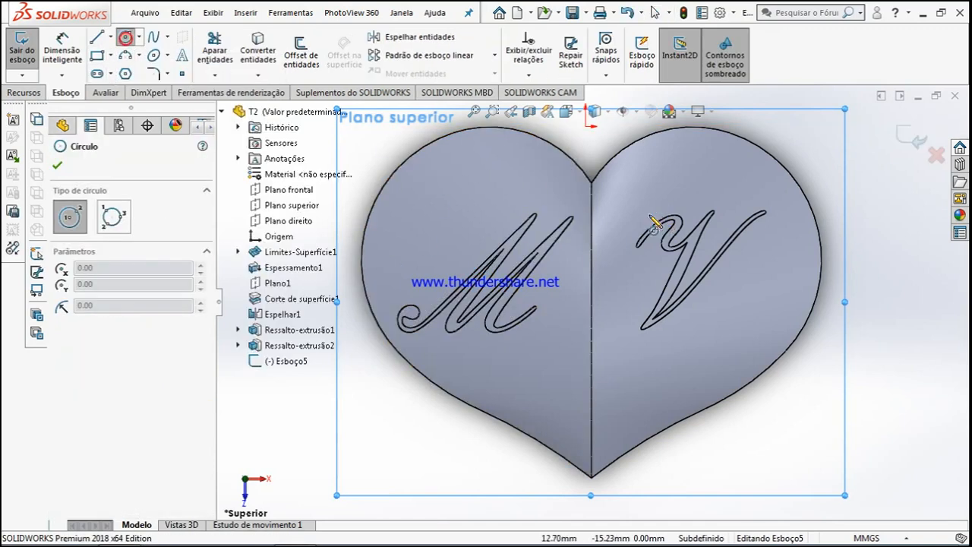
left_click(591, 207)
left_click(608, 204)
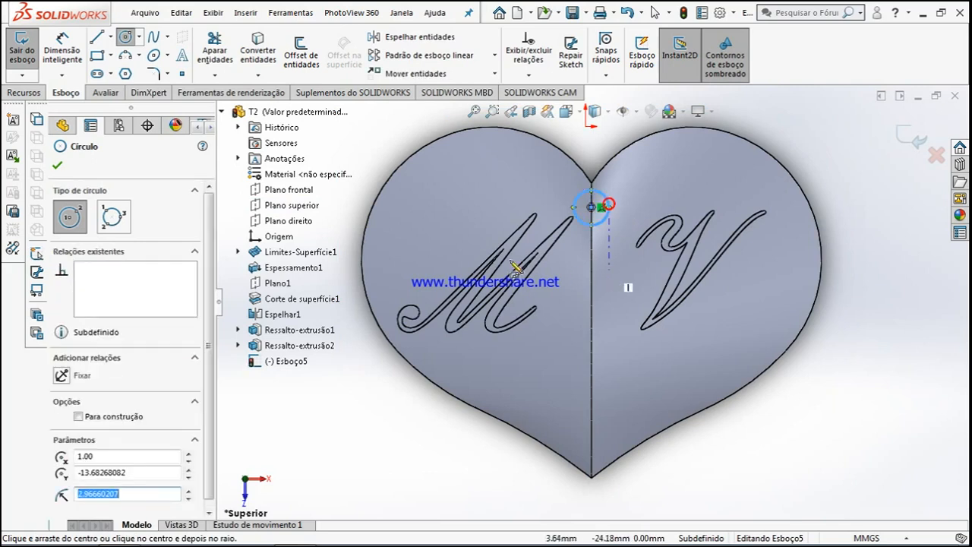
Dimension the vertical distance from the origin to the circle's centre and set it to 13 mm.
left_click(62, 49)
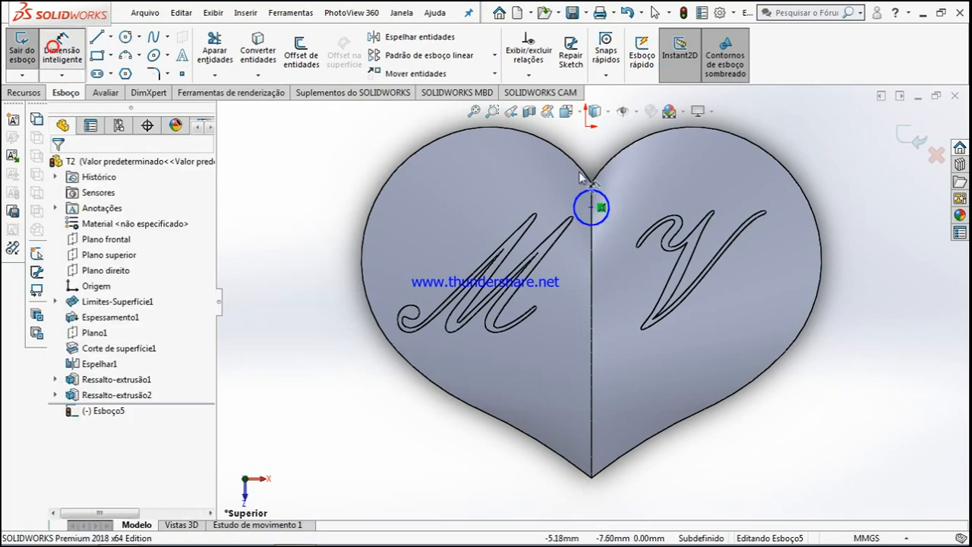
key("f")
scroll(620, 208, "down", 2)
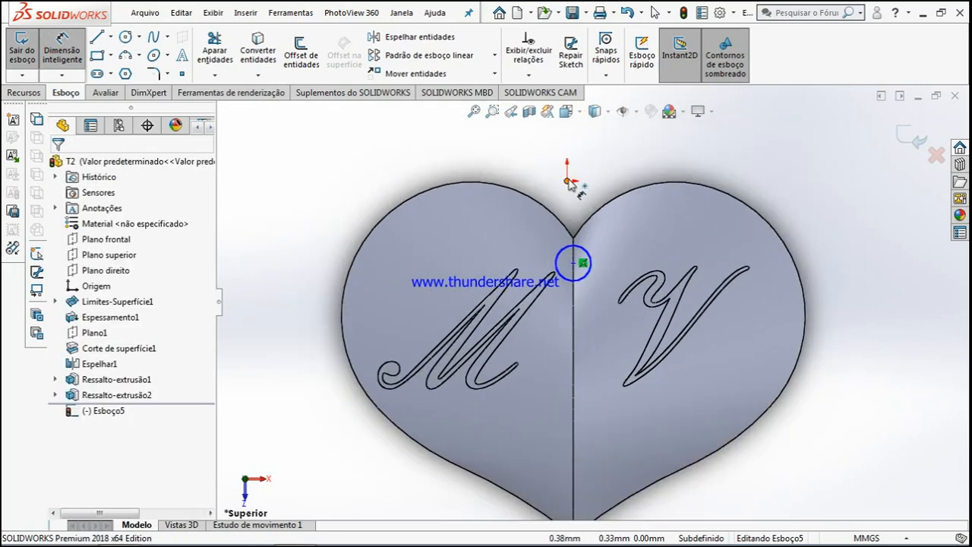
left_click(568, 181)
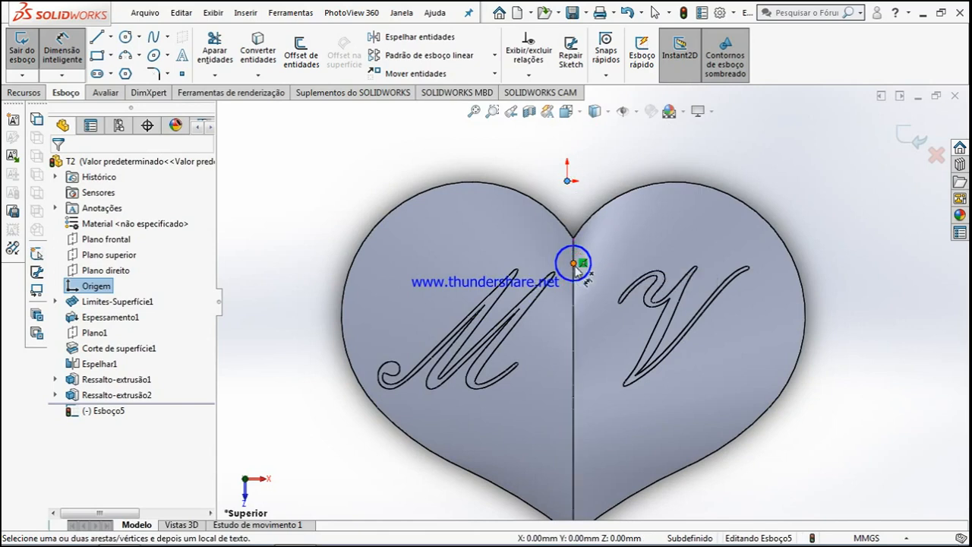
left_click(574, 264)
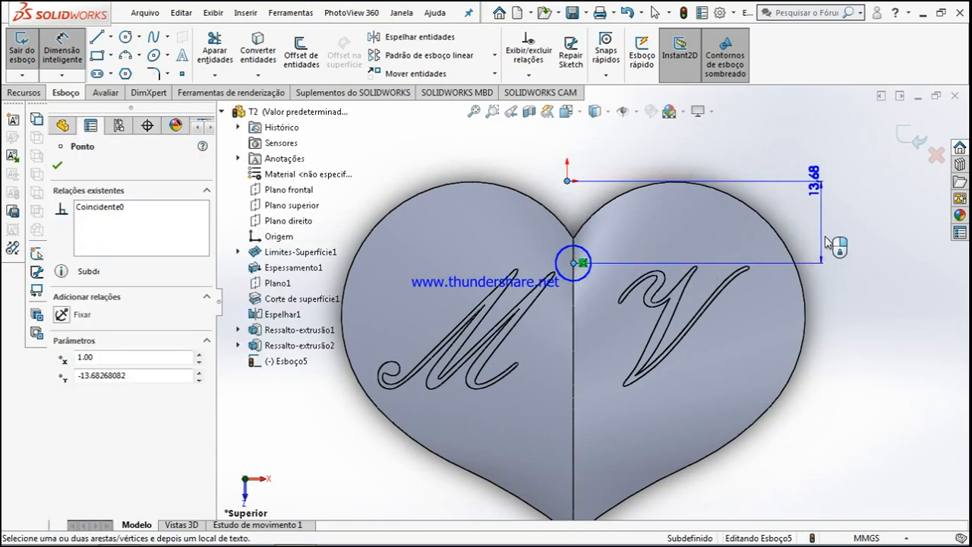
left_click(826, 243)
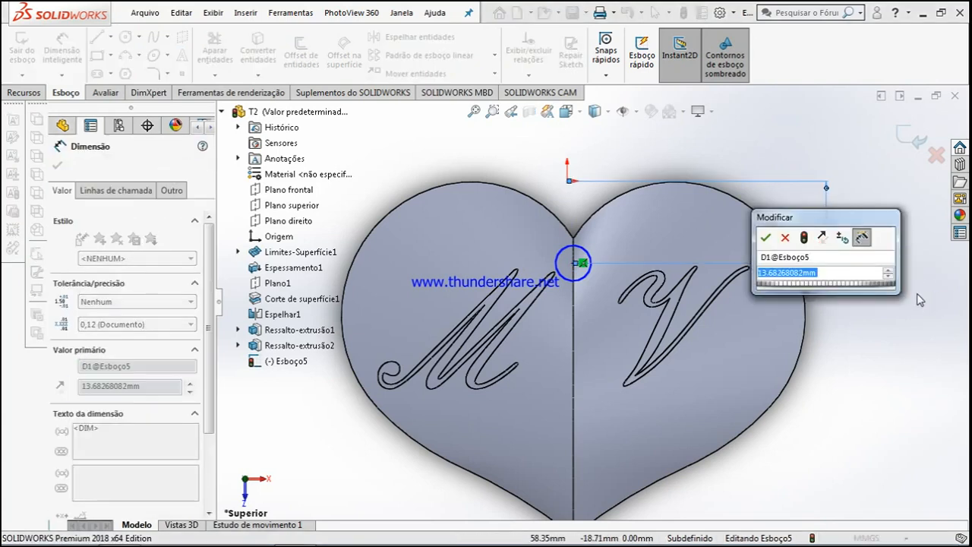
type("13")
key("Return")
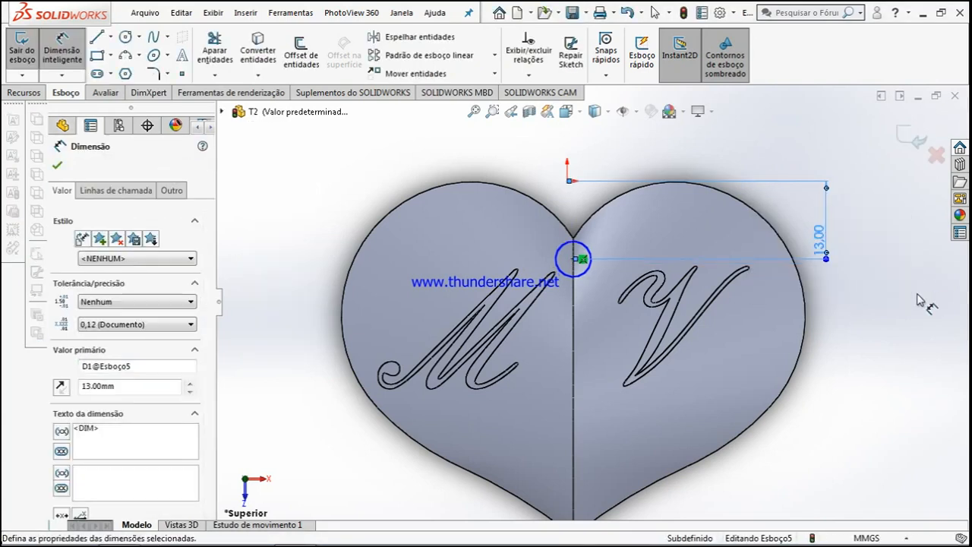
Dimension the circle below the heart's notch and set its diameter to 3 mm.
left_click(593, 247)
left_click(629, 156)
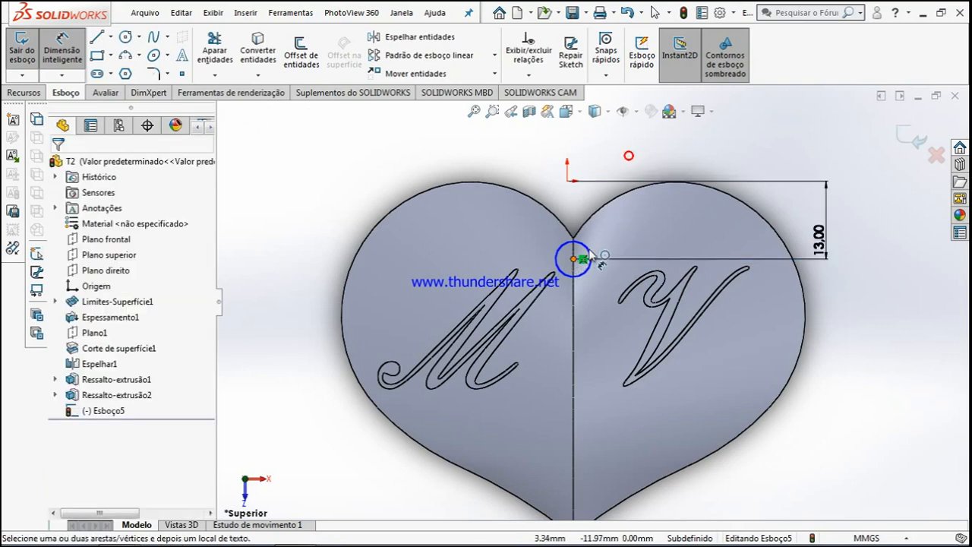
left_click(590, 256)
left_click(625, 163)
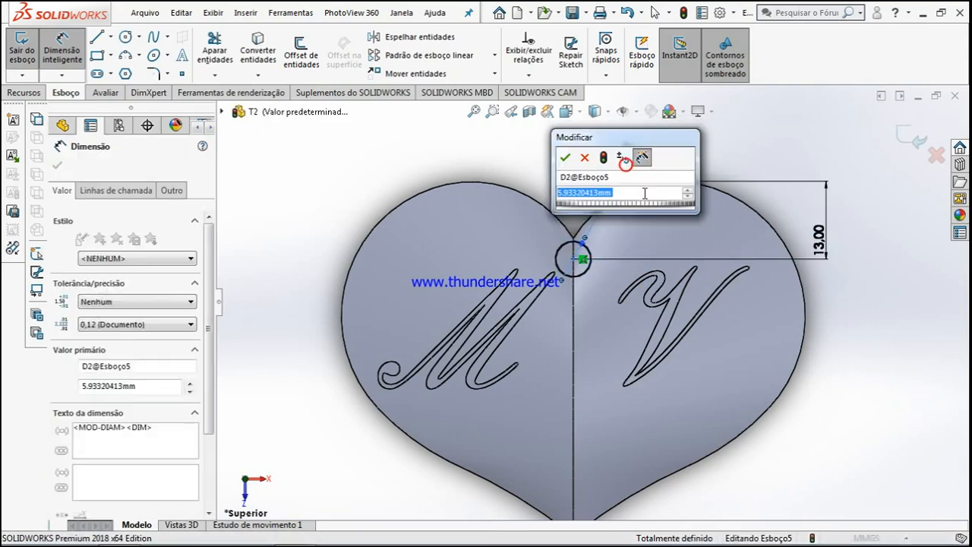
type("3")
key("Return")
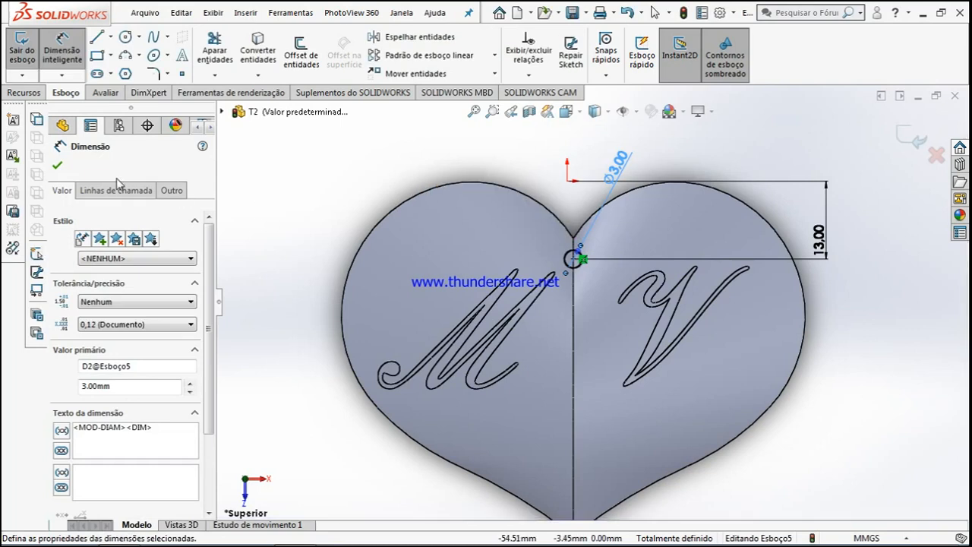
left_click(58, 165)
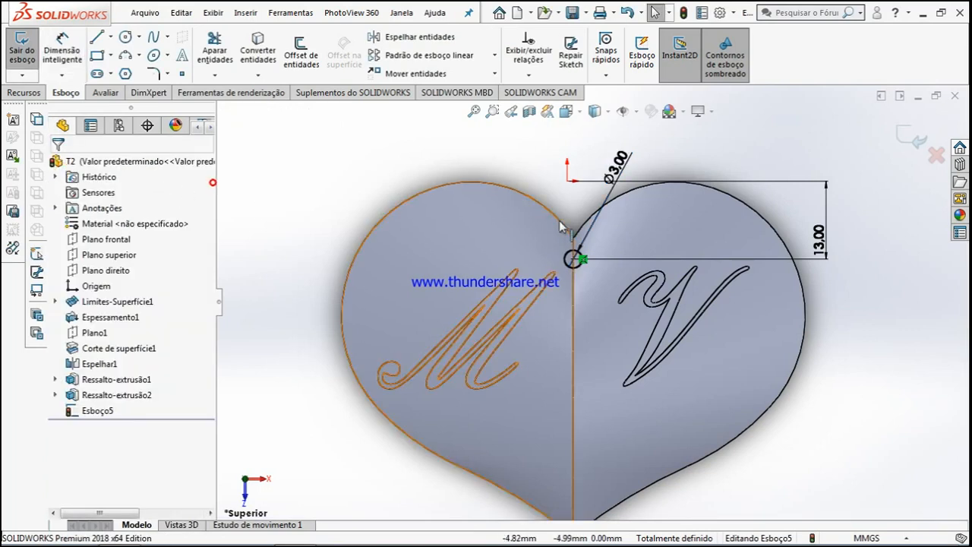
Cut the 3 mm circle through the entire heart with an extruded cut, end condition Passante, reversing the direction towards the body.
scroll(609, 268, "down", 5)
scroll(646, 277, "up", 3)
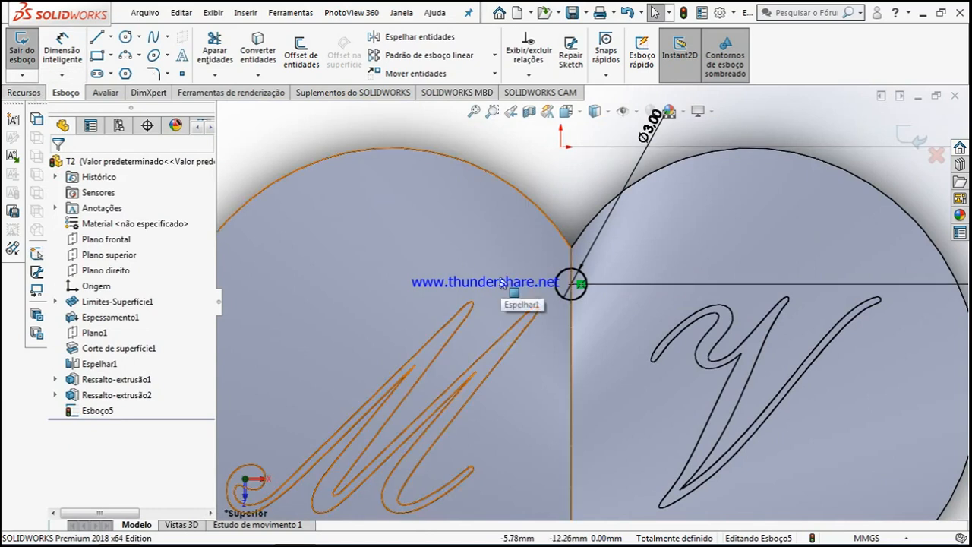
scroll(422, 246, "up", 2)
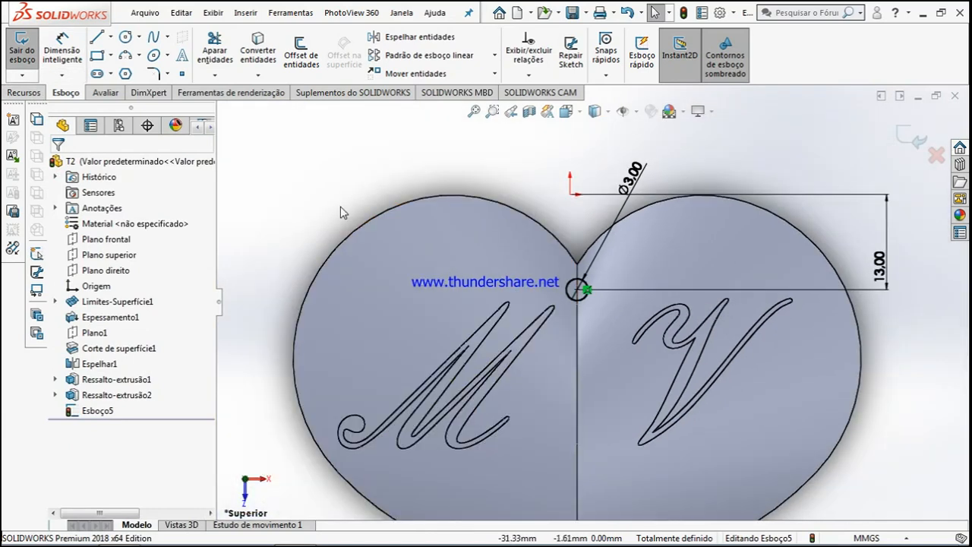
left_click(25, 93)
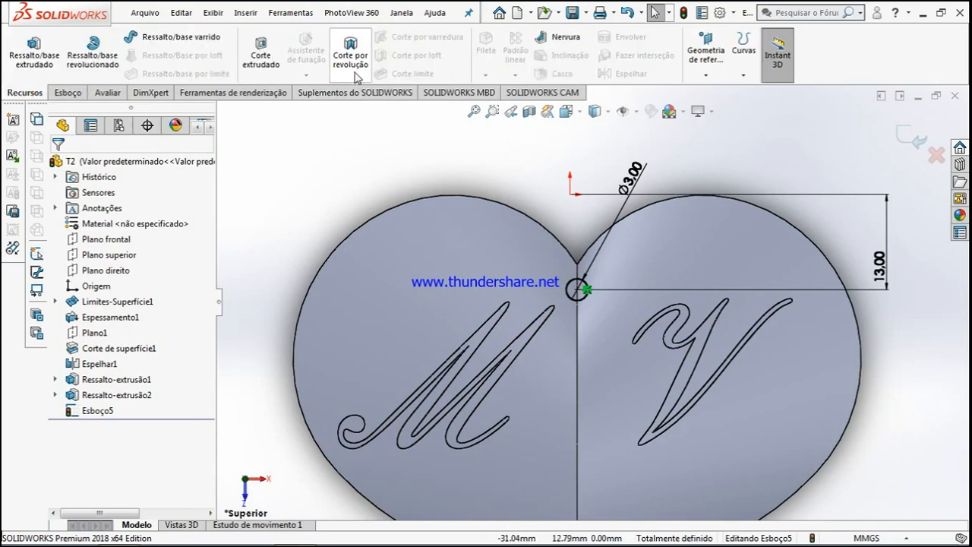
left_click(260, 53)
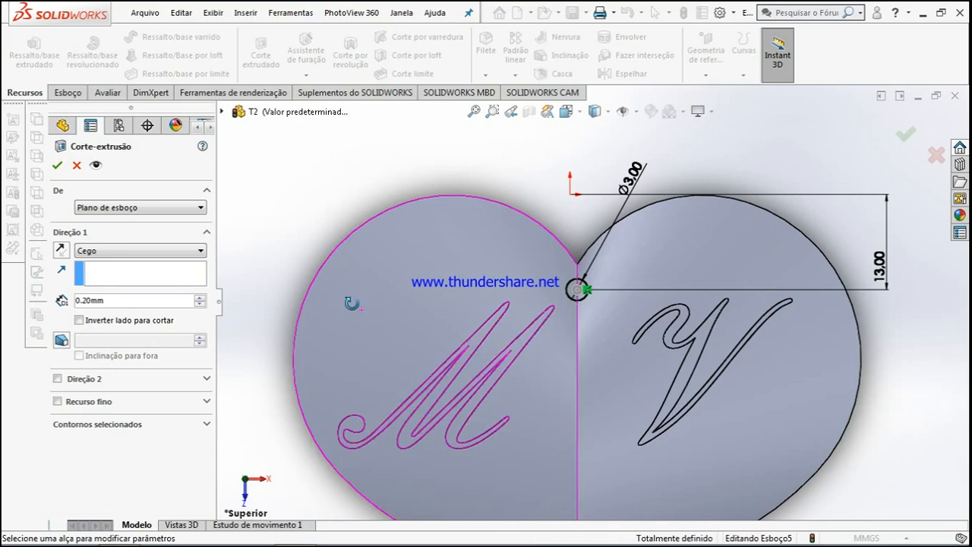
left_click(123, 251)
left_click(112, 273)
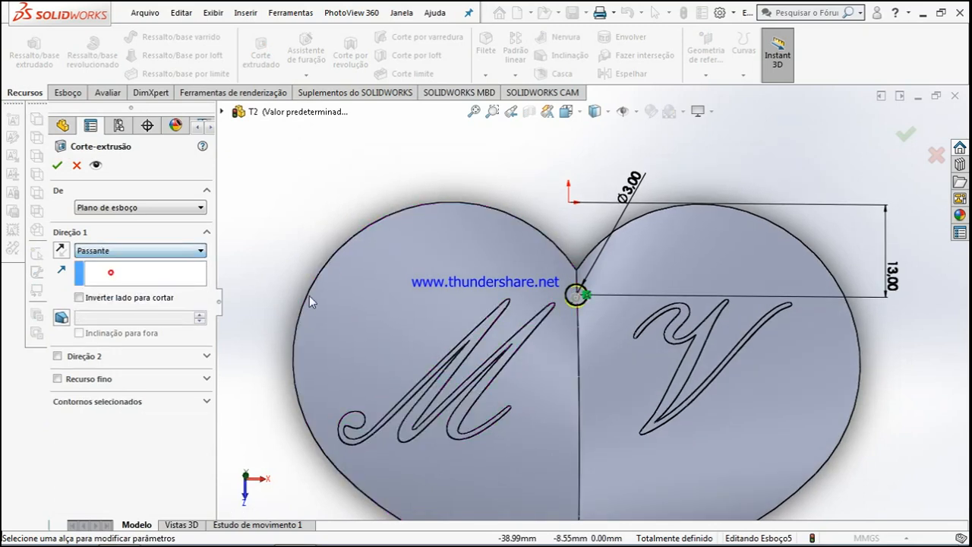
mouse_move(489, 389)
middle_mouse_down()
mouse_move(524, 357)
mouse_move(594, 245)
mouse_move(579, 347)
mouse_move(585, 334)
middle_mouse_up()
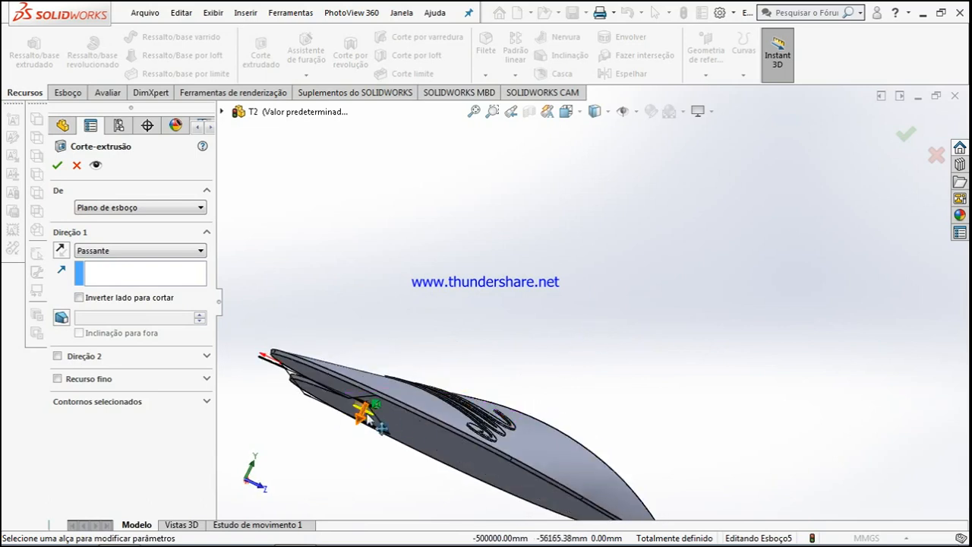
middle_click_drag(383, 432, 350, 495)
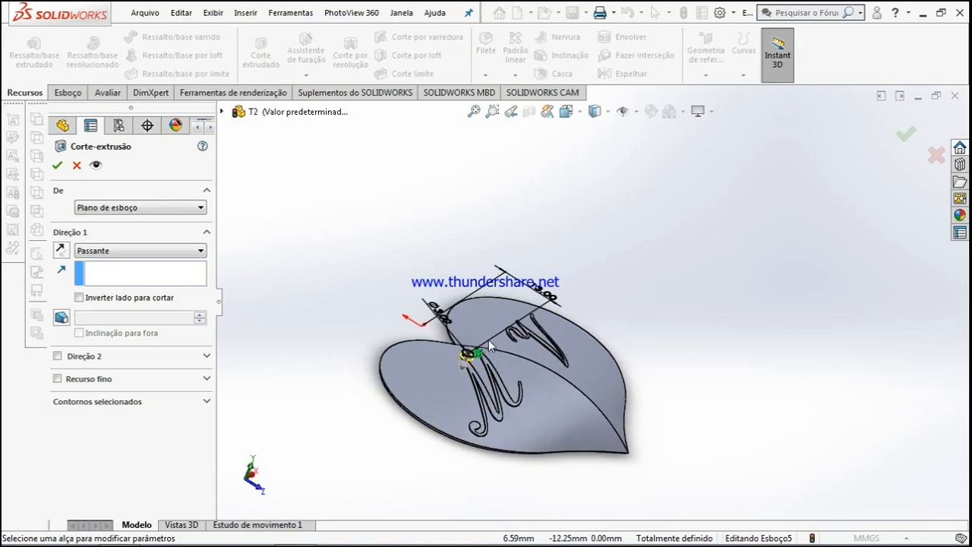
scroll(488, 339, "down", 4)
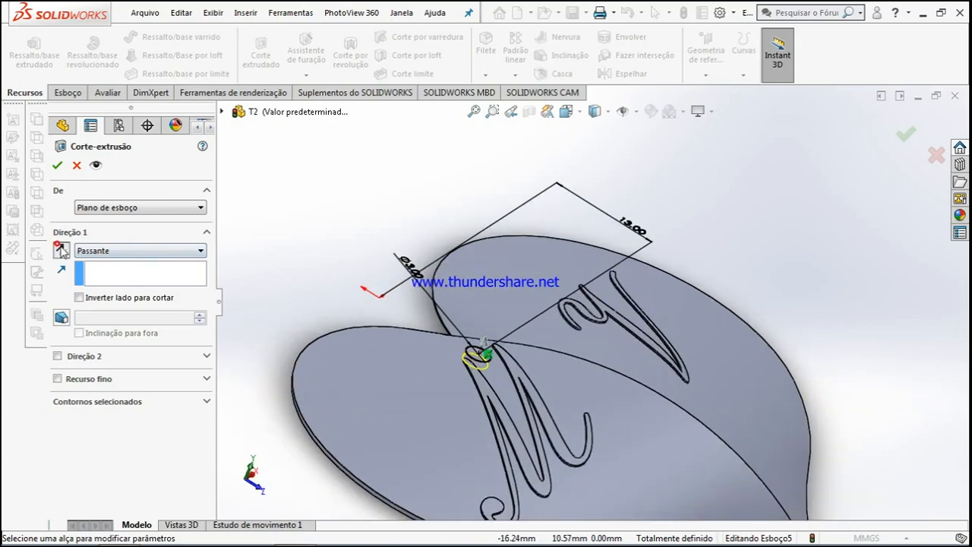
mouse_move(426, 355)
middle_mouse_down()
mouse_move(459, 397)
mouse_move(429, 357)
middle_mouse_up()
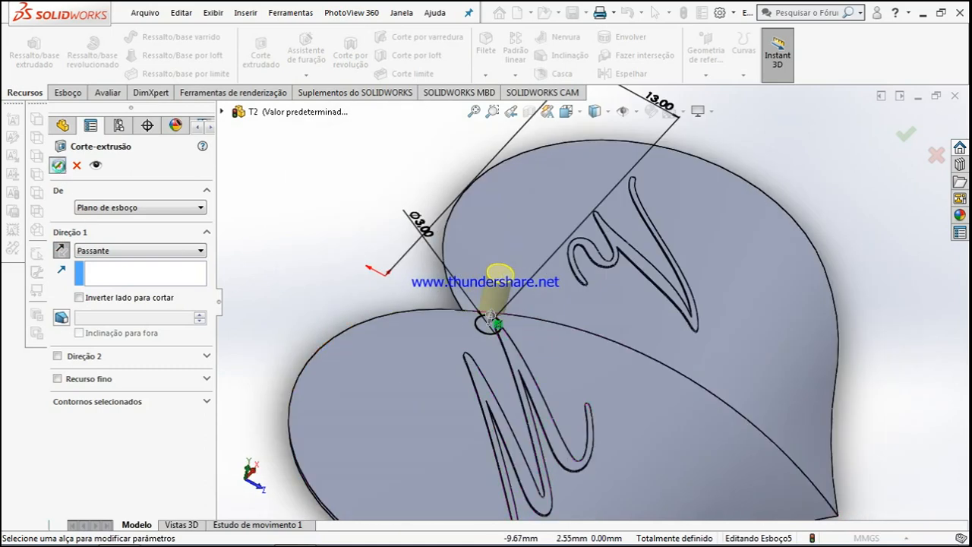
left_click(59, 166)
left_click(268, 241)
Fillet the upper outer edges of both heart halves with a symmetric 0.40 mm radius, keeping tangent propagation.
scroll(373, 277, "up", 3)
middle_click_drag(374, 278, 395, 306)
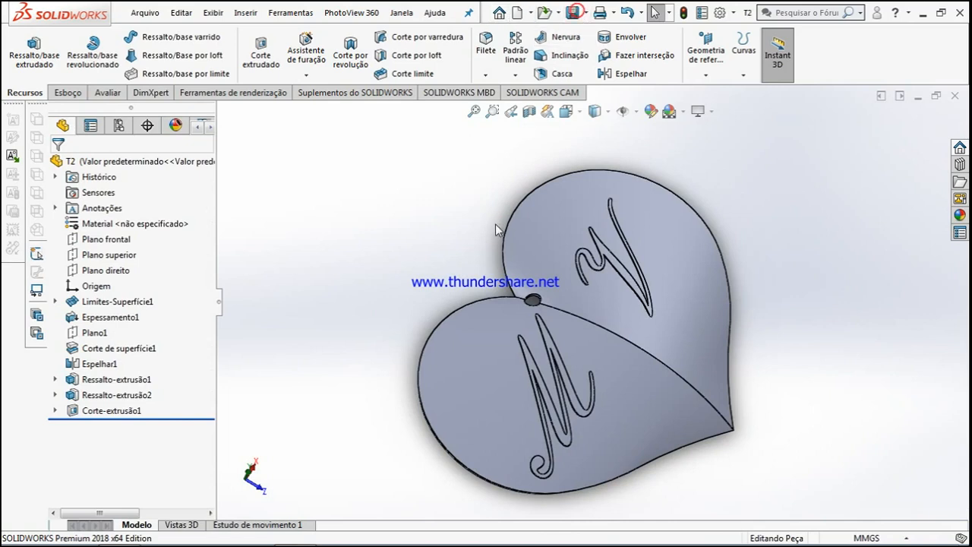
middle_click_drag(403, 323, 383, 254)
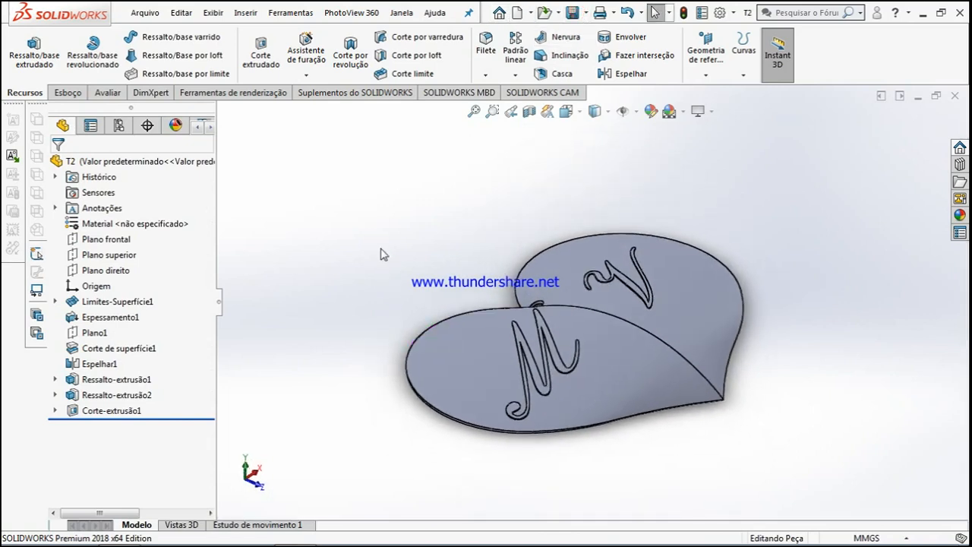
left_click(486, 53)
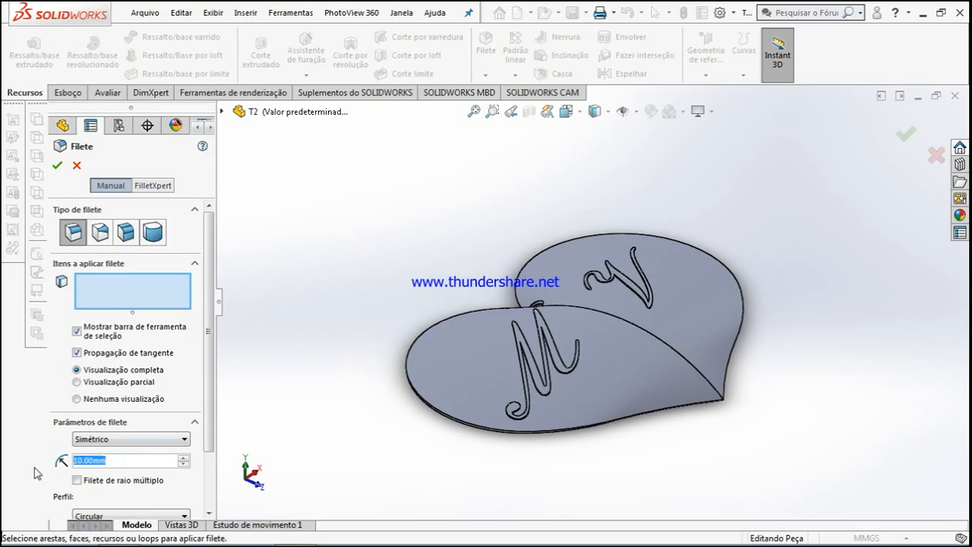
type("0")
type(".4")
key("Return")
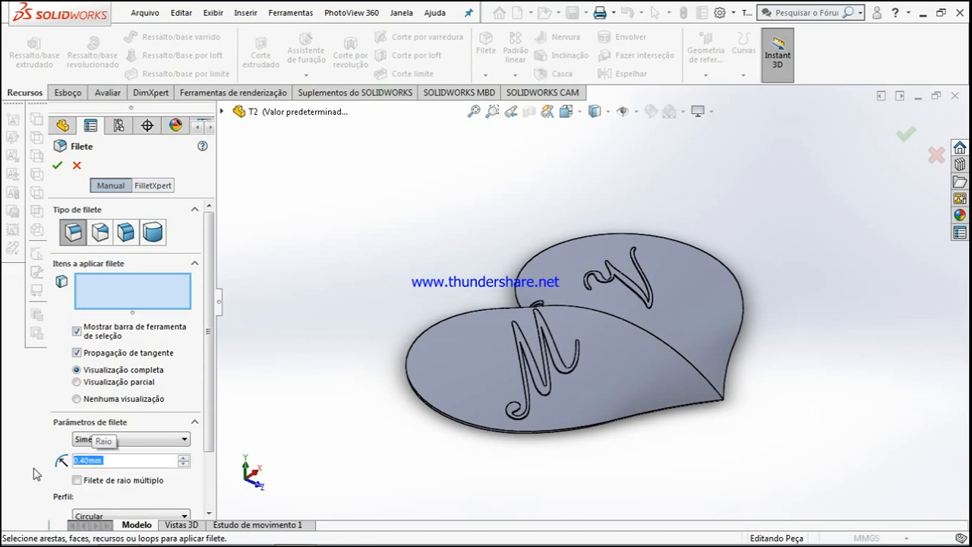
scroll(562, 434, "down", 3)
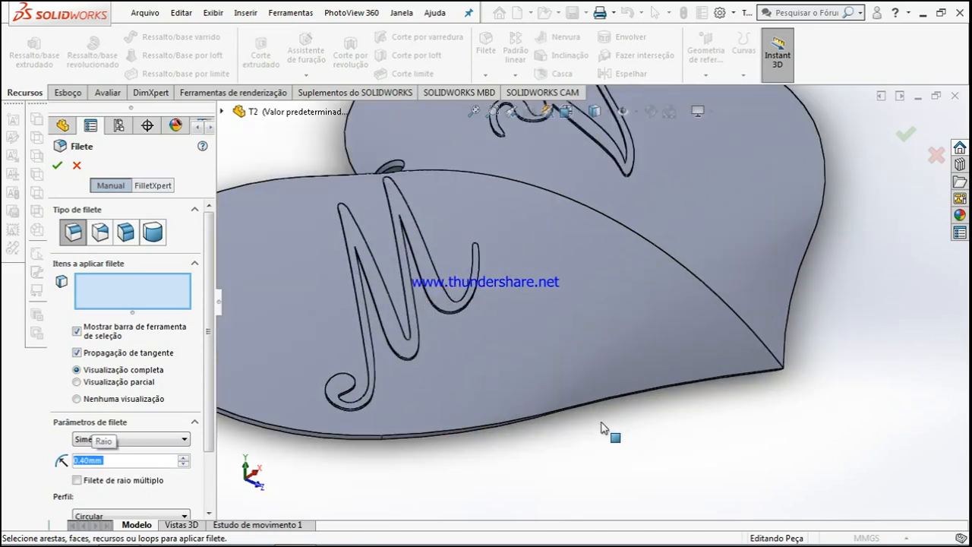
left_click(456, 433)
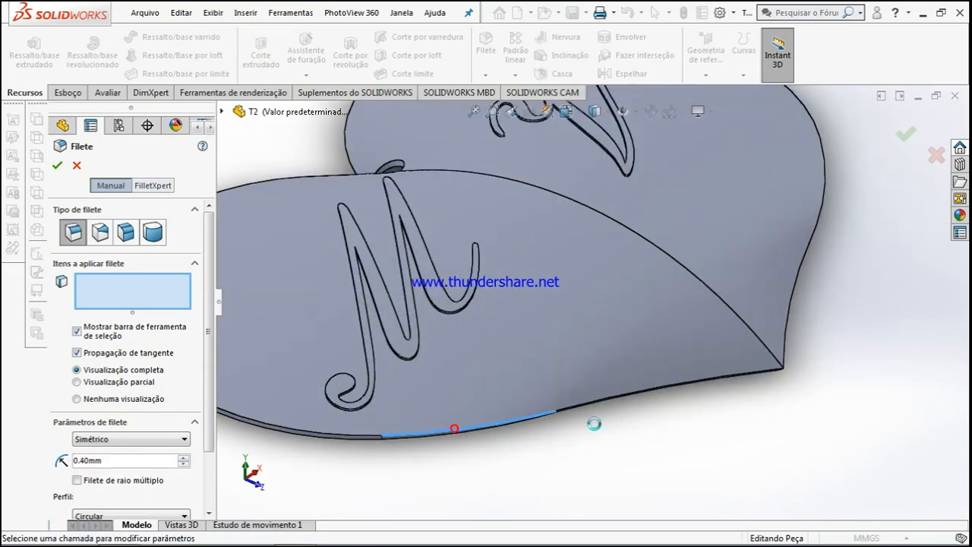
left_click(786, 332)
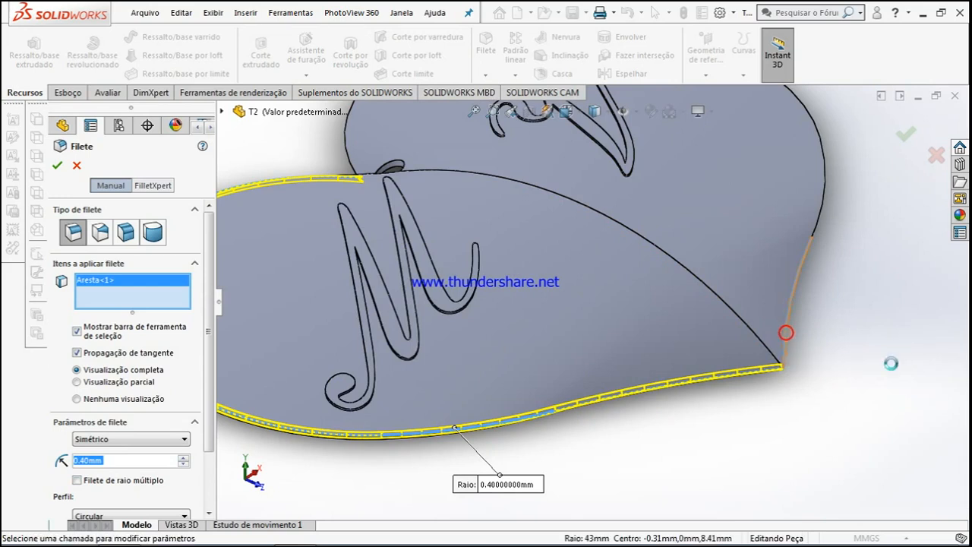
middle_click_drag(852, 369, 667, 405)
scroll(665, 403, "up", 4)
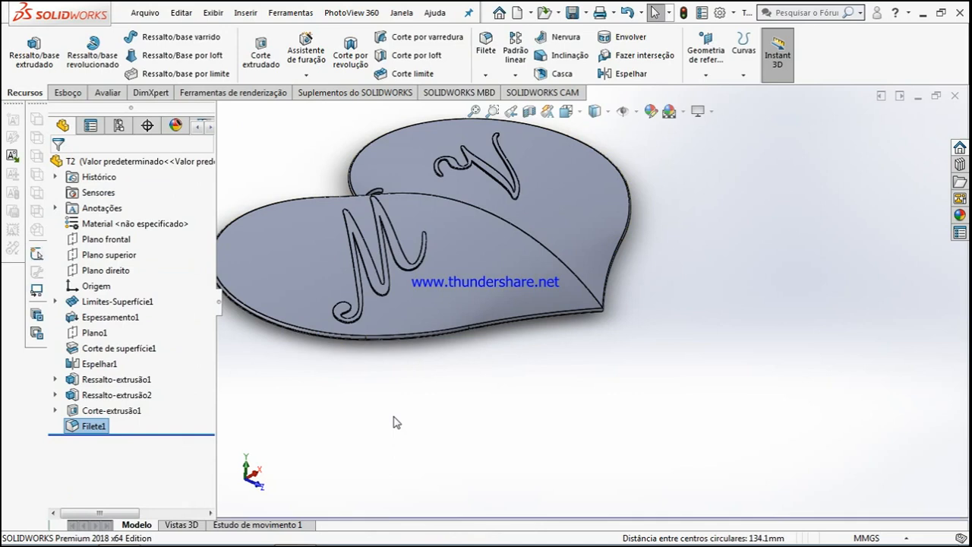
Fillet both edges of the small hole at the heart's upper notch with a 0.40 mm radius.
left_click(393, 416)
scroll(486, 350, "up", 3)
scroll(478, 227, "down", 9)
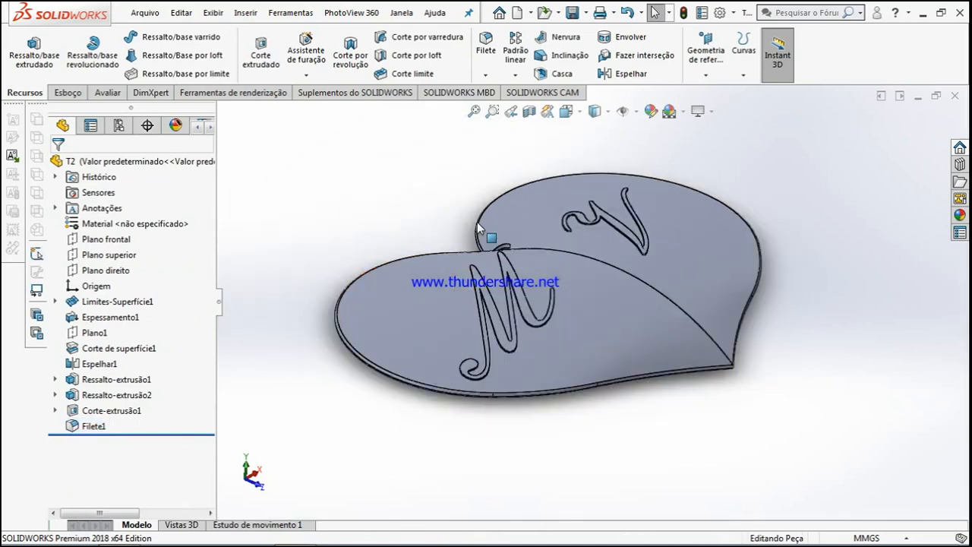
middle_click_drag(613, 331, 610, 372)
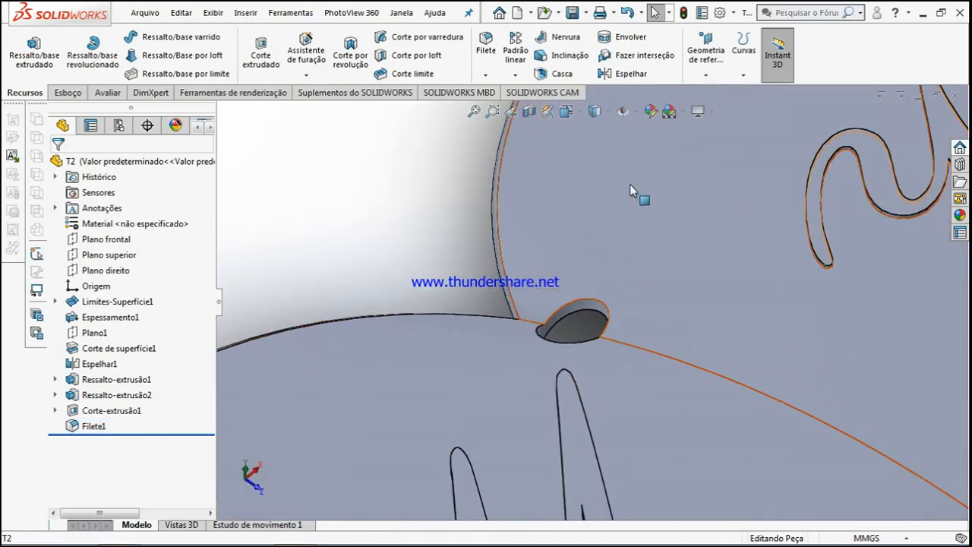
left_click(495, 57)
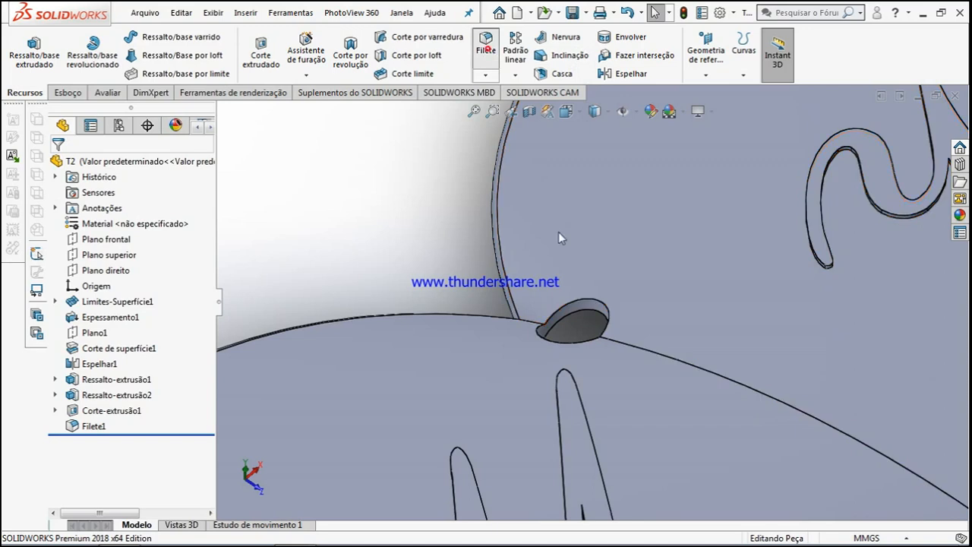
left_click(591, 306)
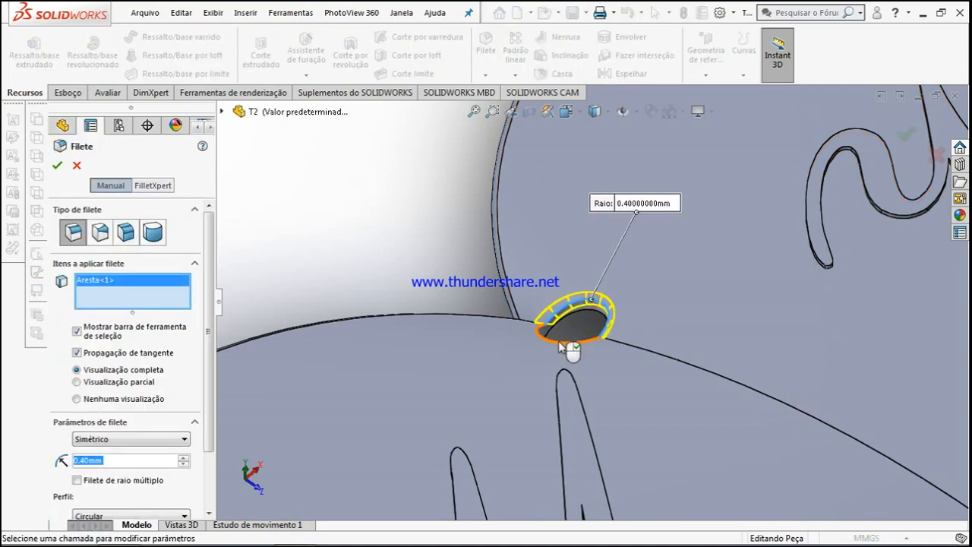
left_click(513, 358)
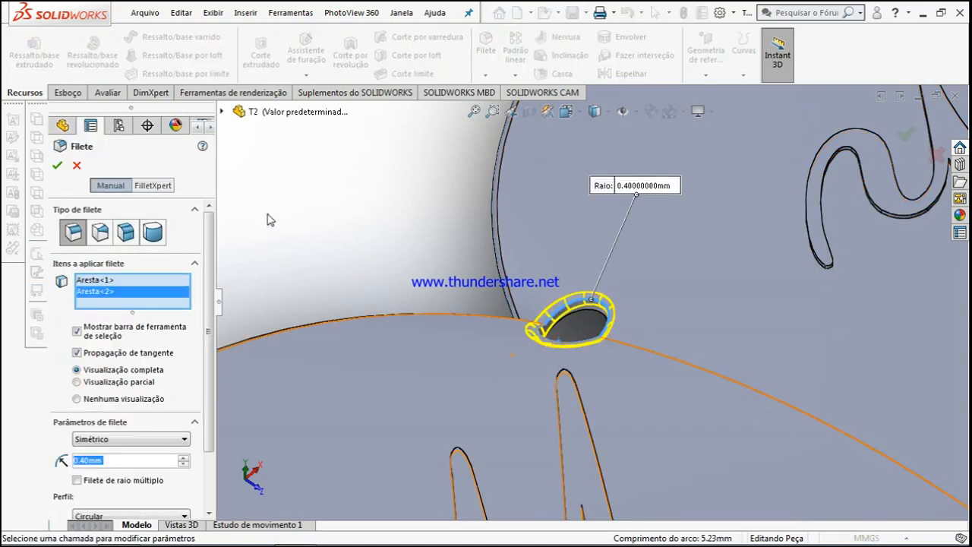
left_click(61, 169)
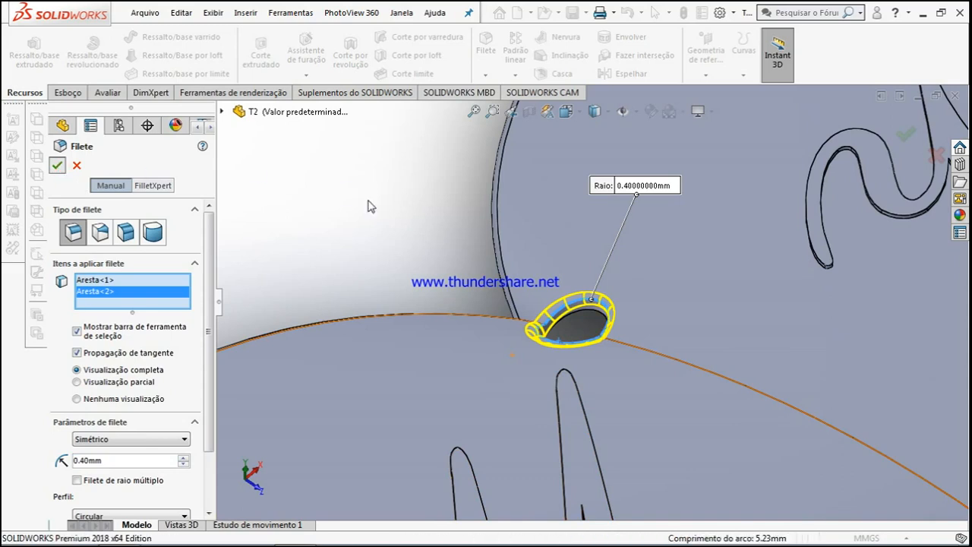
left_click(372, 219)
Save the heart pendant part under its existing file name.
scroll(393, 218, "up", 5)
middle_click_drag(393, 218, 505, 313)
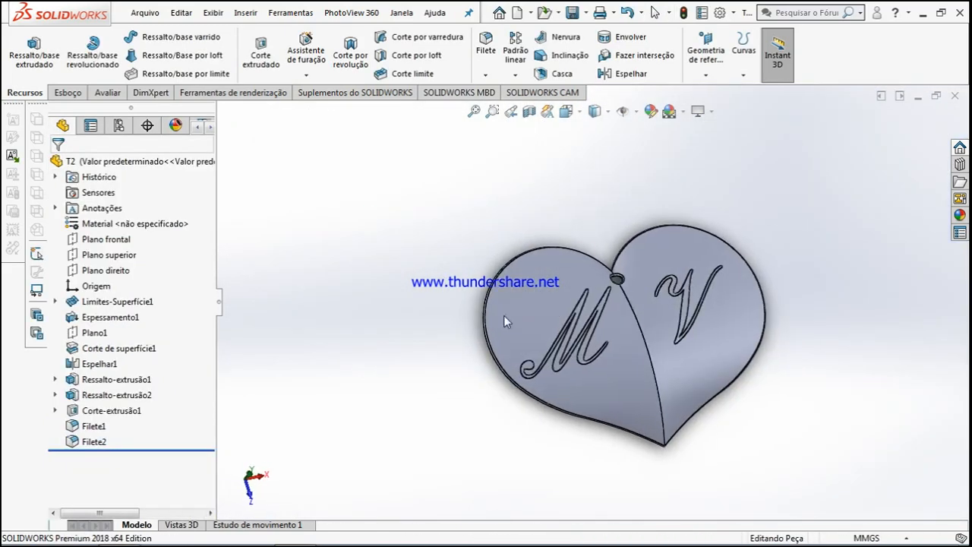
scroll(751, 378, "down", 3)
scroll(751, 378, "up", 1)
middle_click_drag(751, 378, 747, 368)
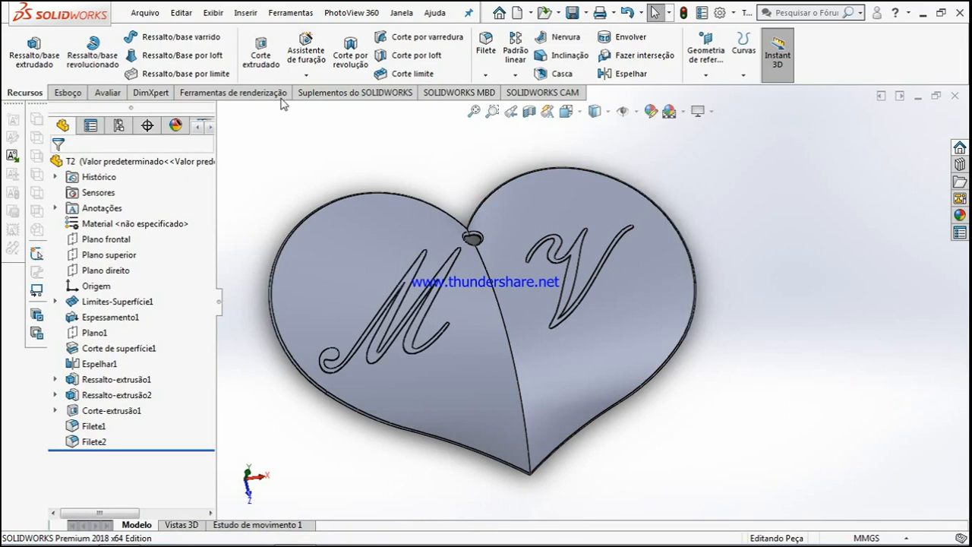
left_click(144, 13)
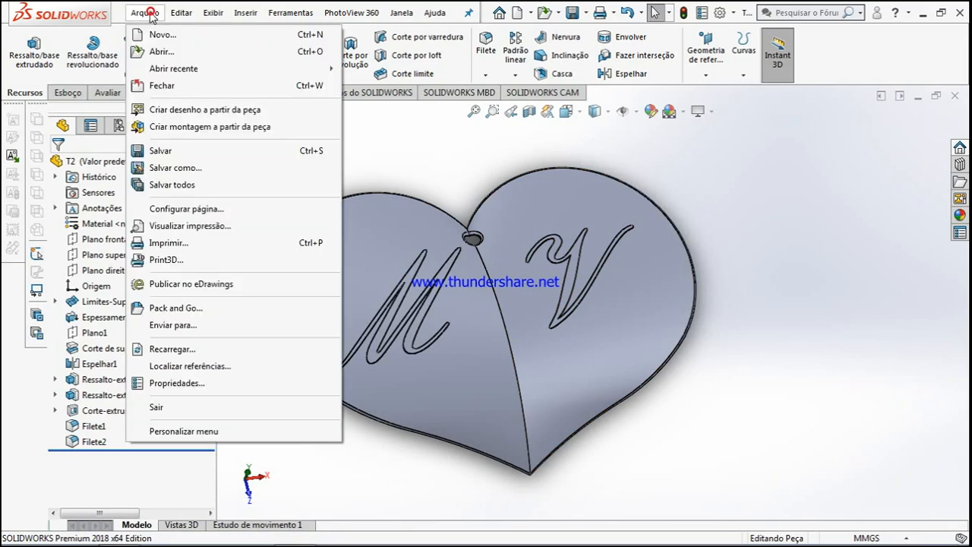
left_click(161, 151)
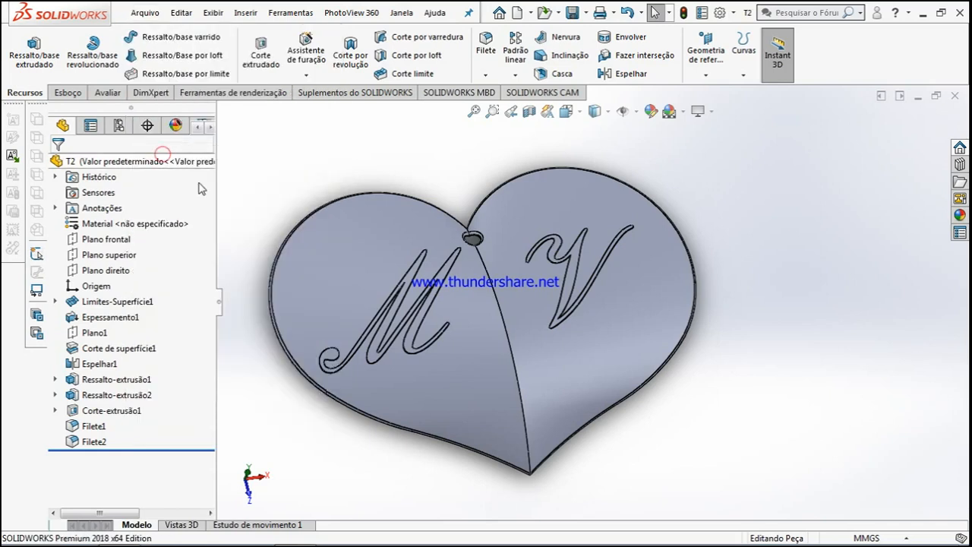
Export the part in IGES format as T2 in the T2 folder.
left_click(145, 14)
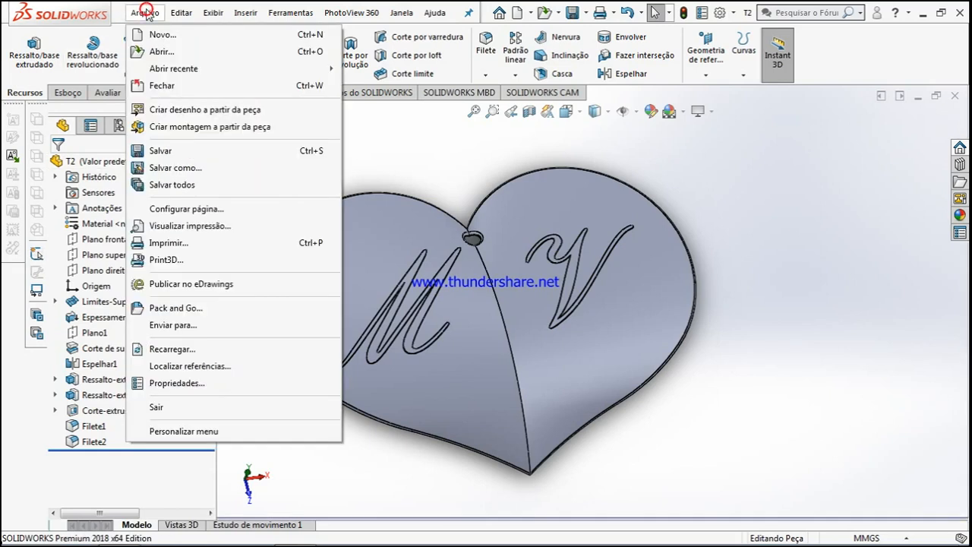
left_click(174, 168)
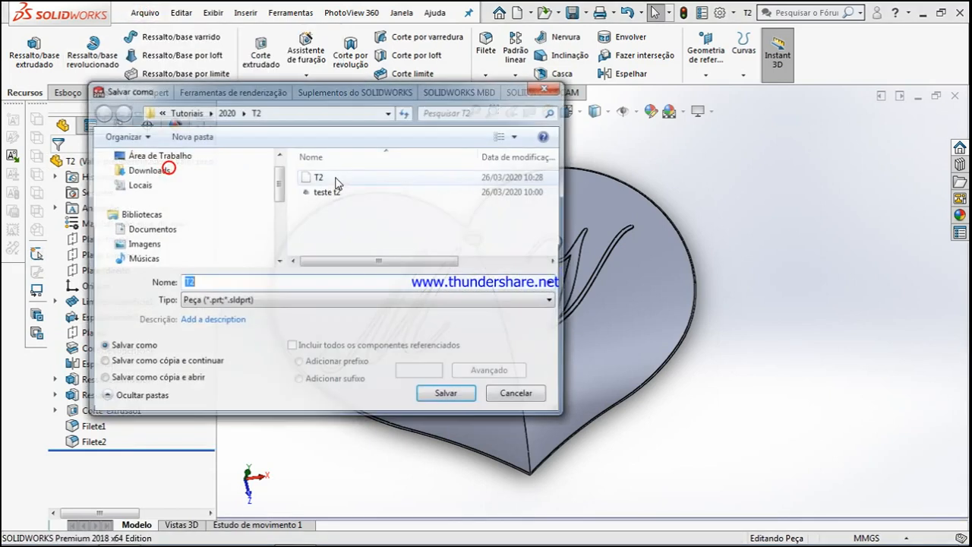
left_click(279, 304)
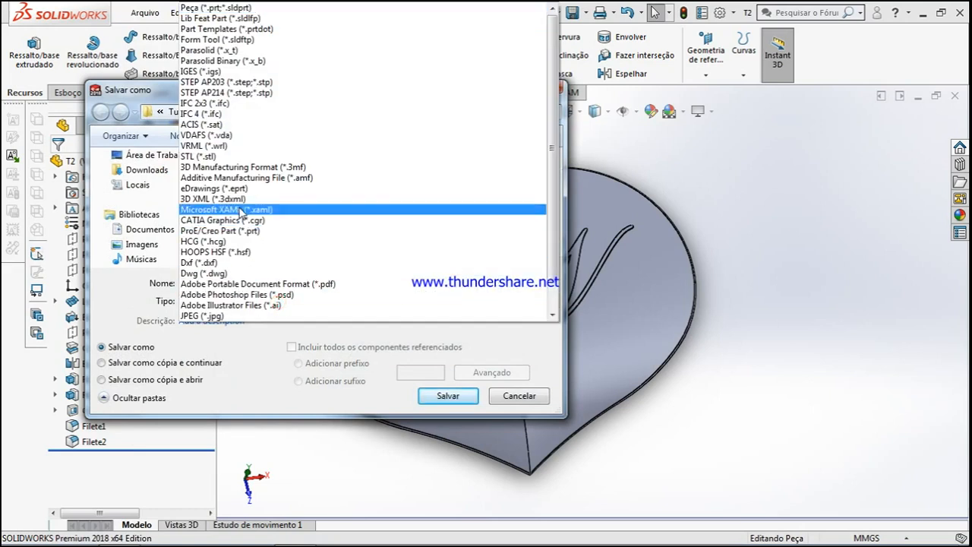
left_click(206, 71)
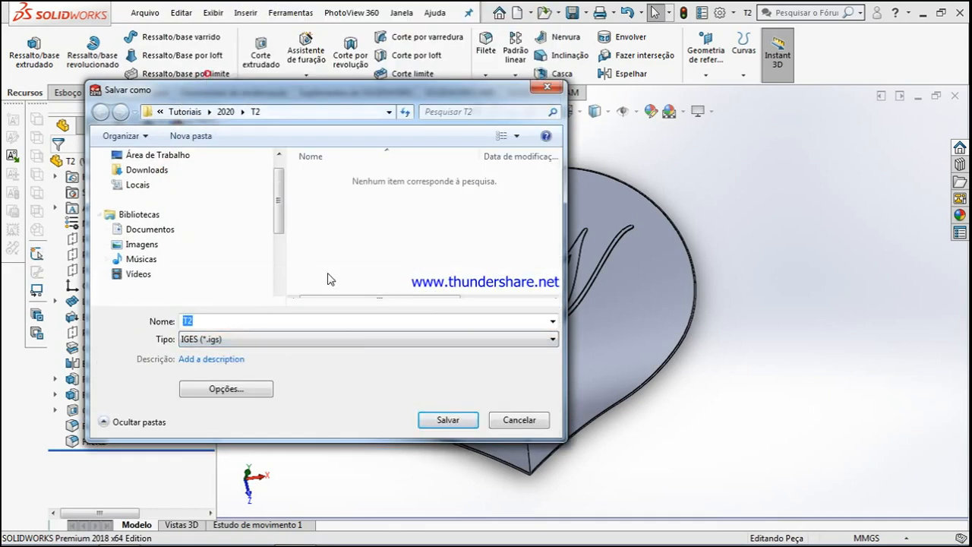
left_click(447, 420)
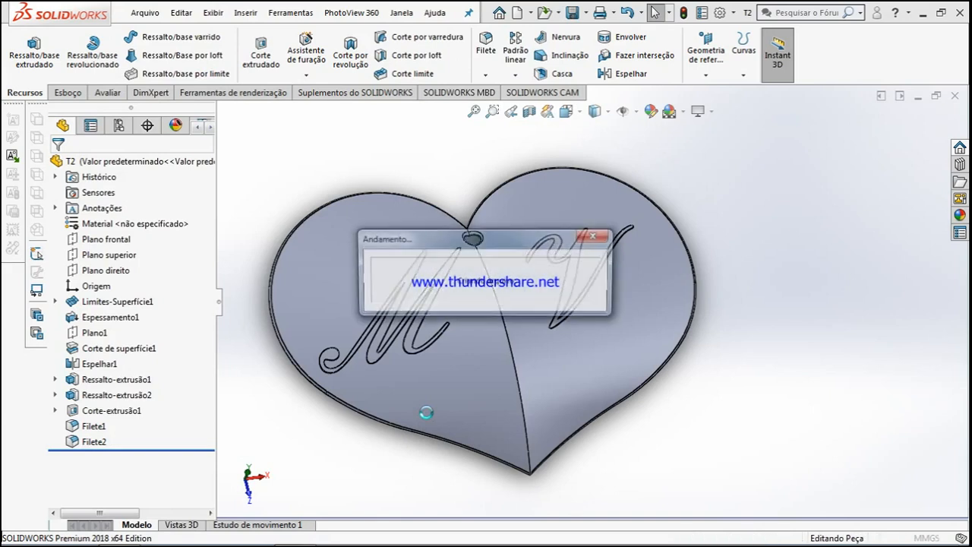
Export the part in STL format as T2, accepting the existing STL output options.
left_click(144, 13)
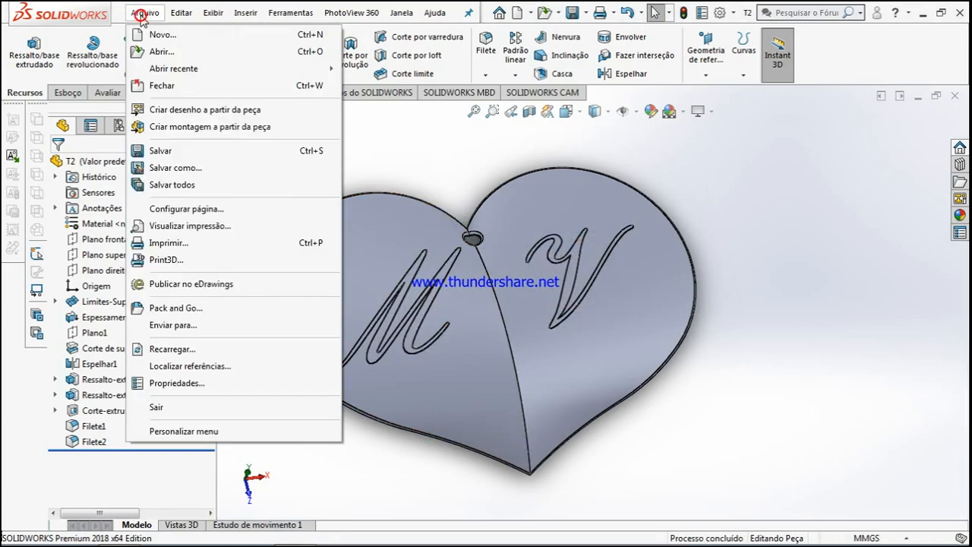
left_click(168, 168)
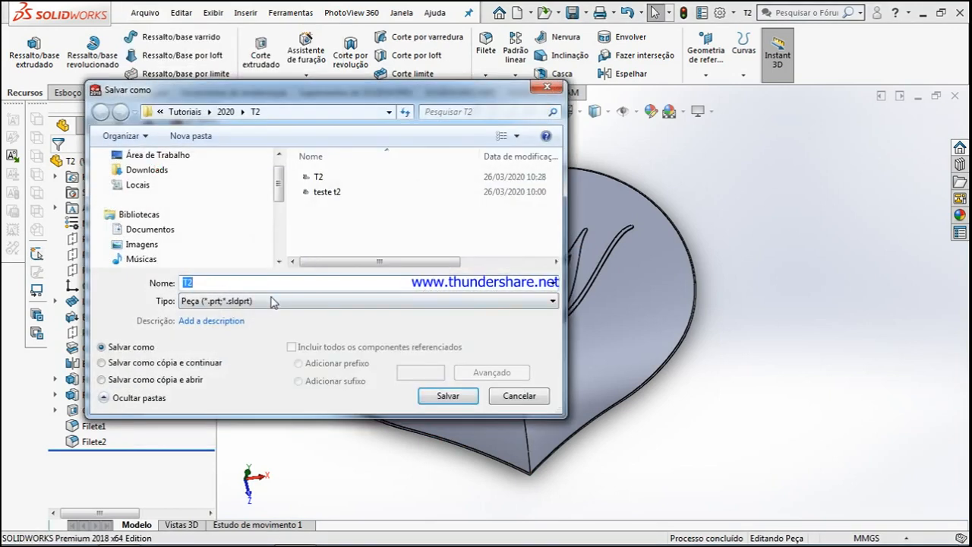
left_click(269, 302)
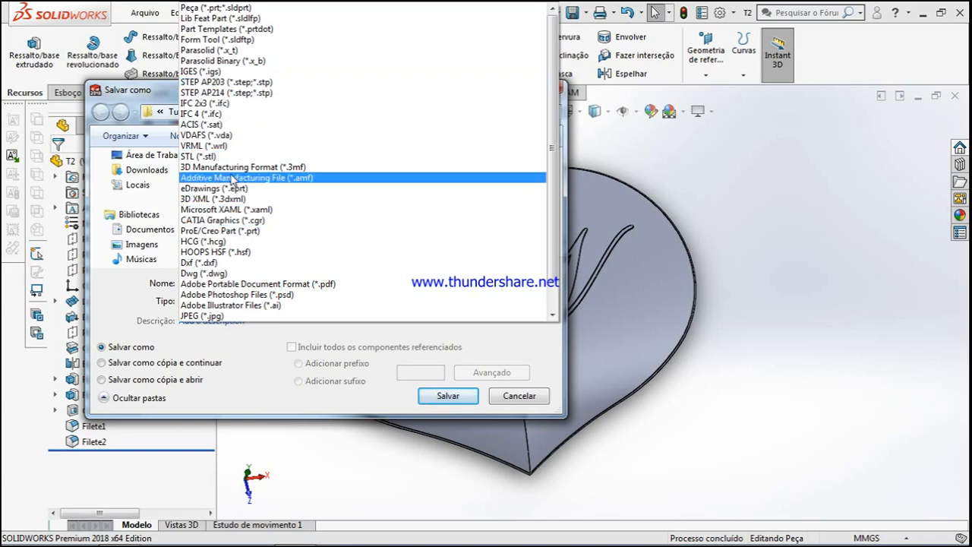
left_click(215, 156)
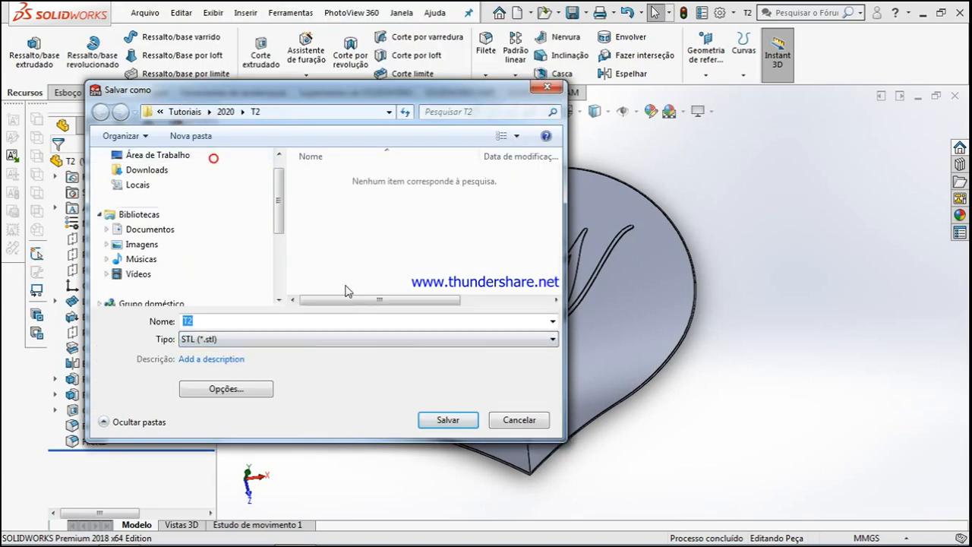
left_click(221, 388)
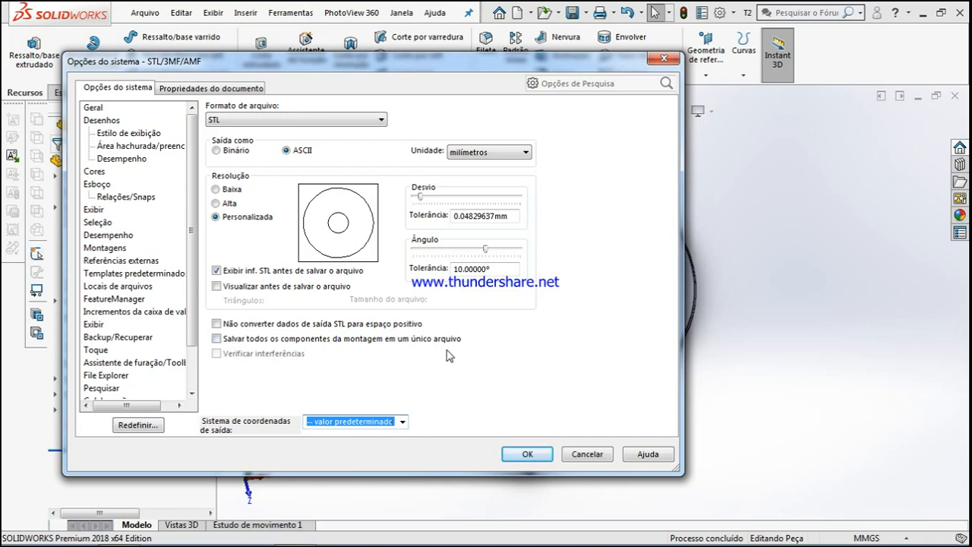
left_click(526, 454)
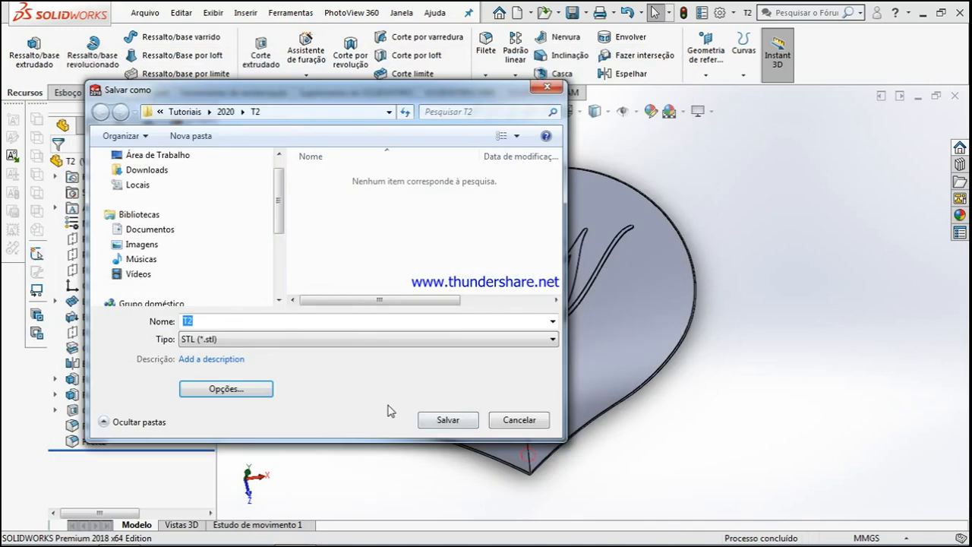
left_click(447, 422)
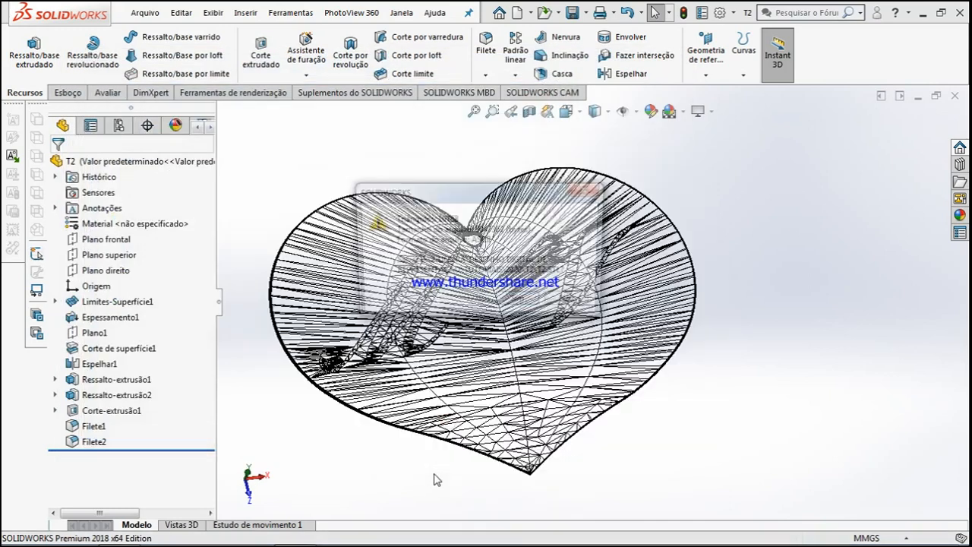
left_click(519, 303)
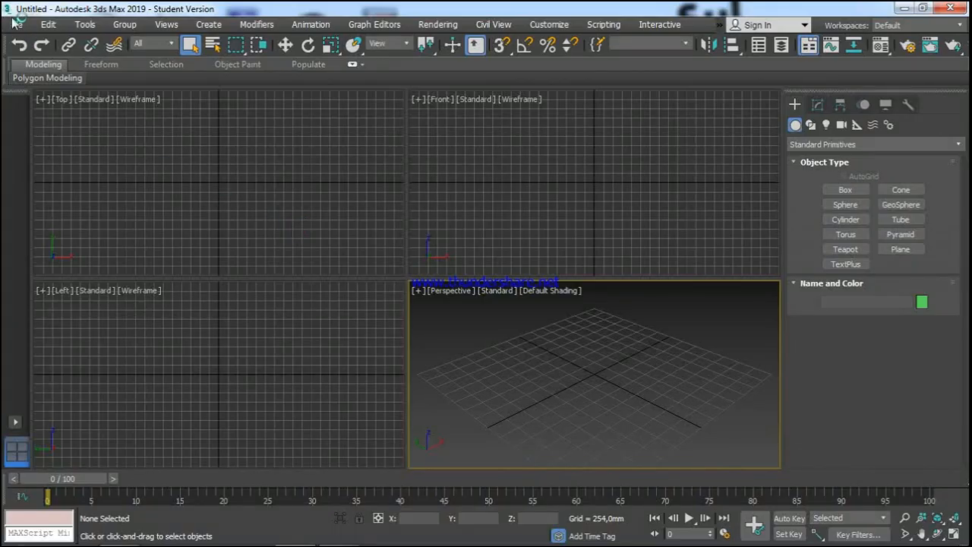
In 3ds Max, start a file import and browse to BackUp (D:) > 2-Unifra > Desenho Digital de Representação > Tutoriais > 2020 > T2.
left_click(17, 25)
mouse_move(38, 219)
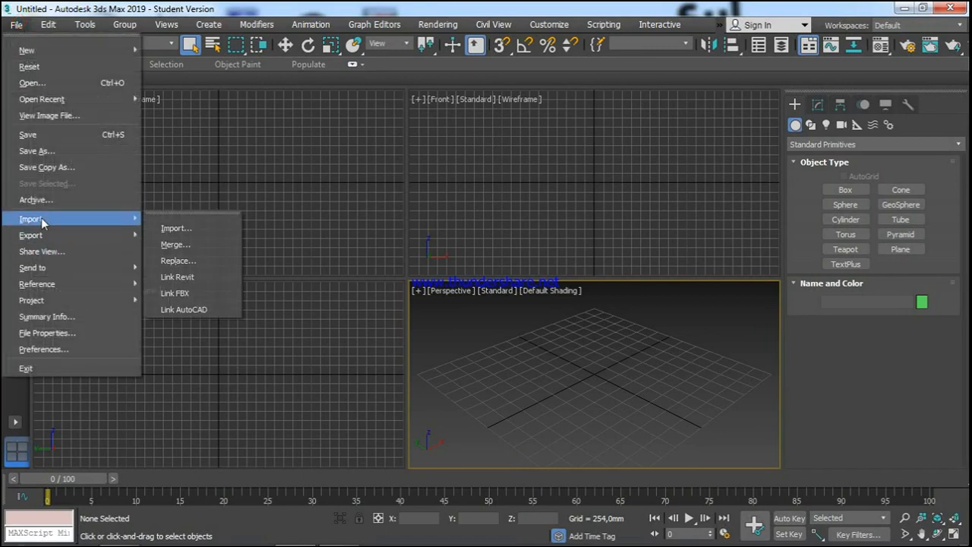
left_click(182, 230)
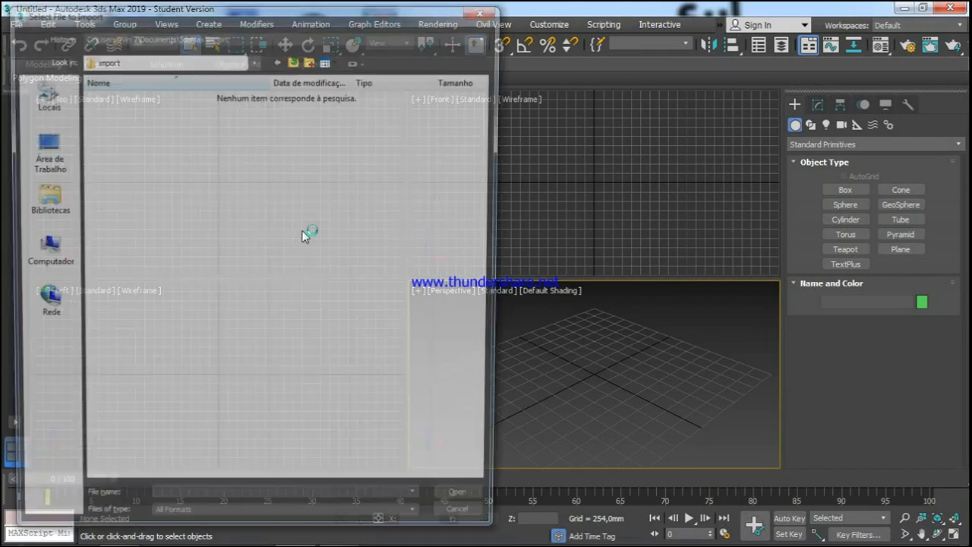
left_click(168, 67)
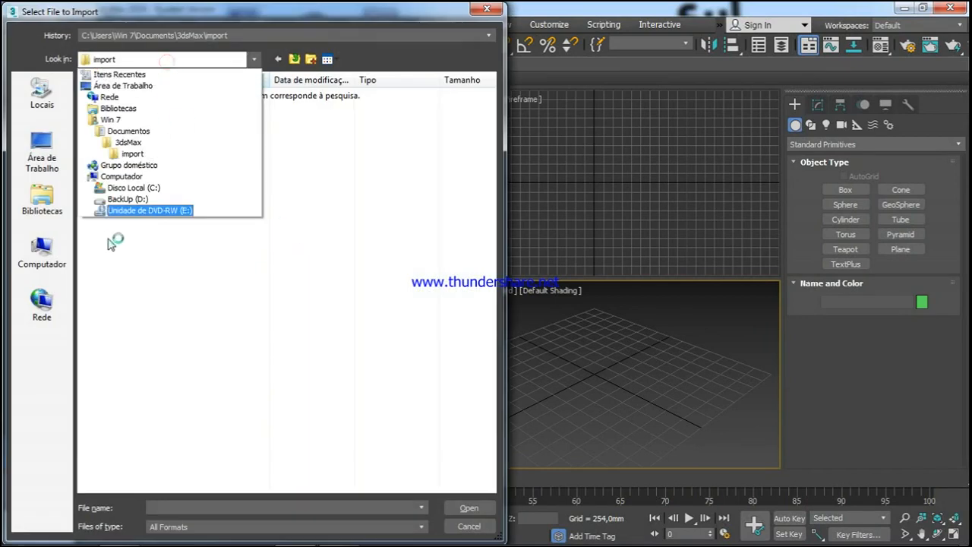
left_click(127, 205)
double_click(177, 97)
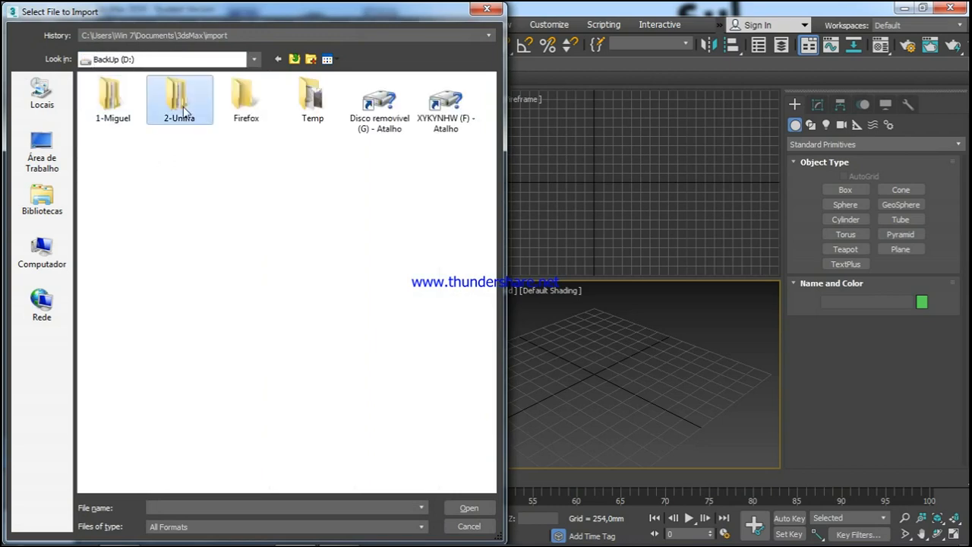
scroll(164, 299, "down", 3)
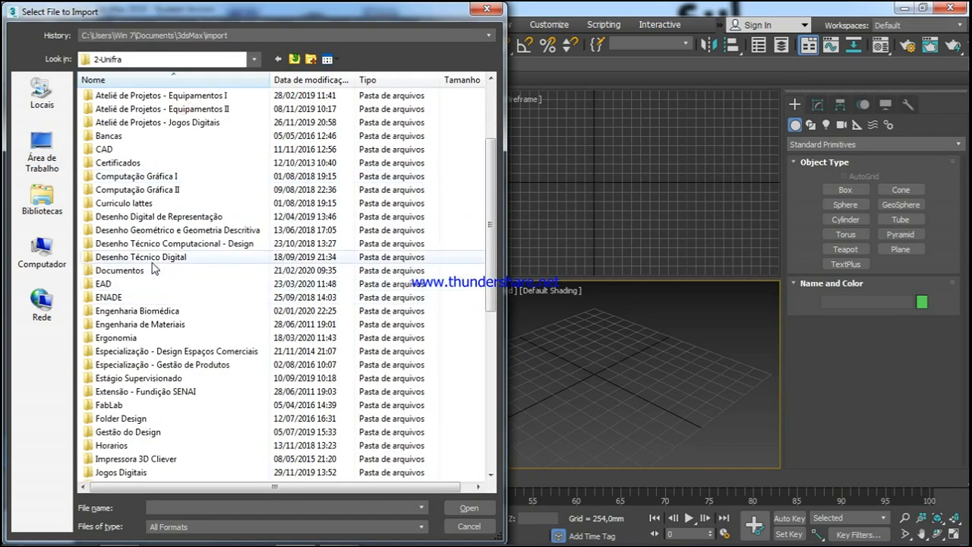
double_click(144, 220)
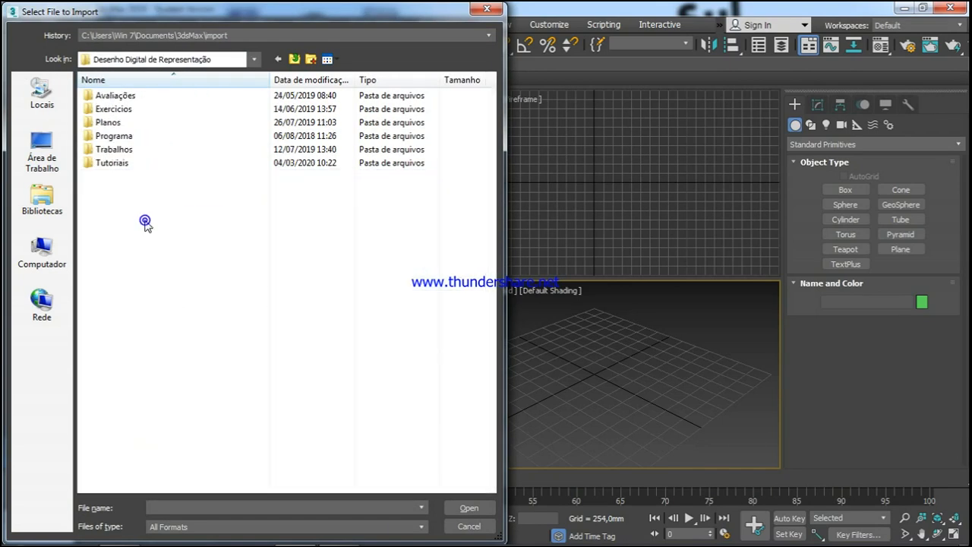
double_click(105, 163)
double_click(105, 97)
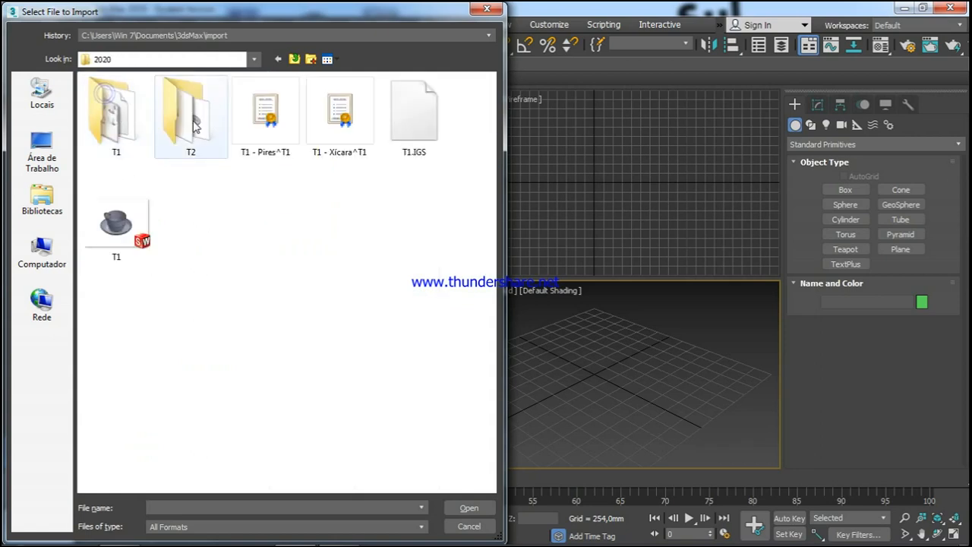
double_click(194, 133)
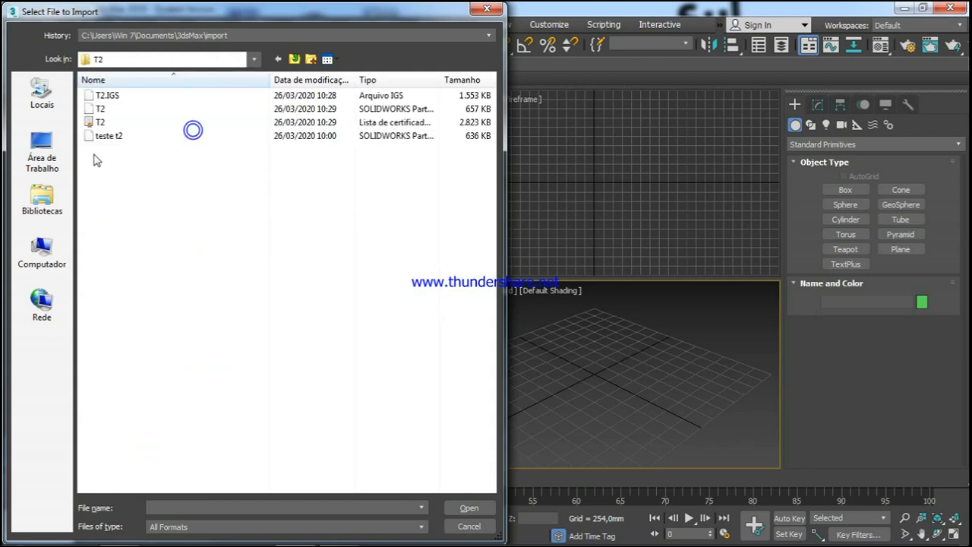
Import T2.IGS with mesh conversion on and Z-Up axis, and close the stray Autodesk help page.
left_click(107, 95)
left_click(471, 508)
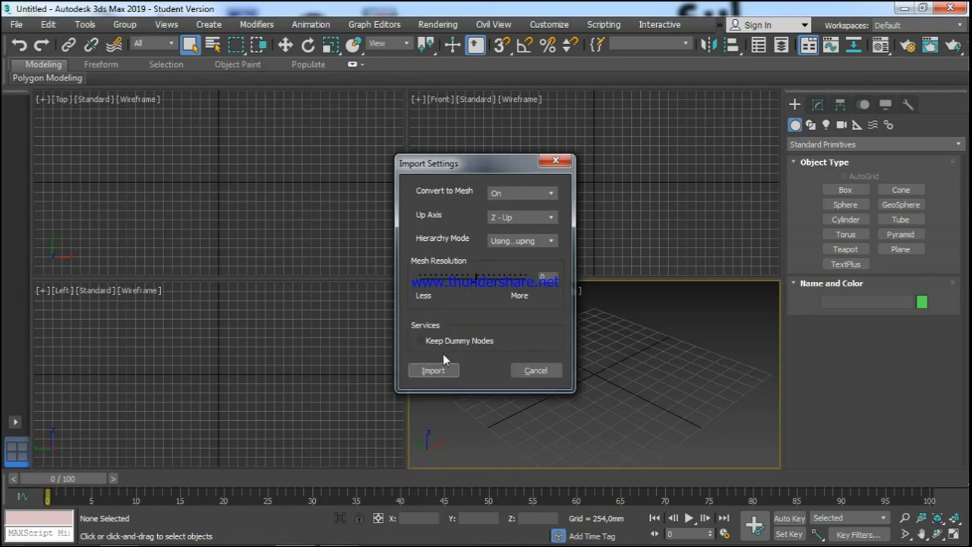
left_click(444, 373)
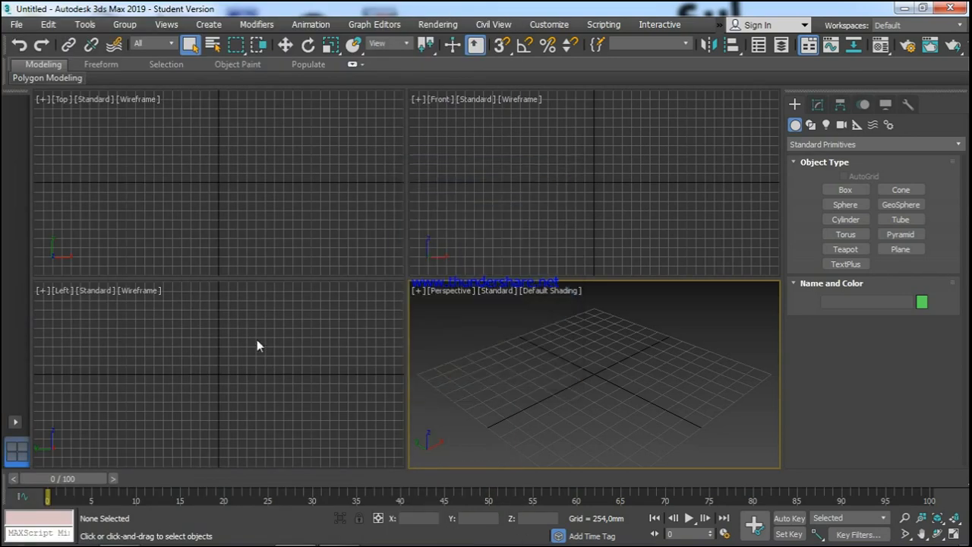
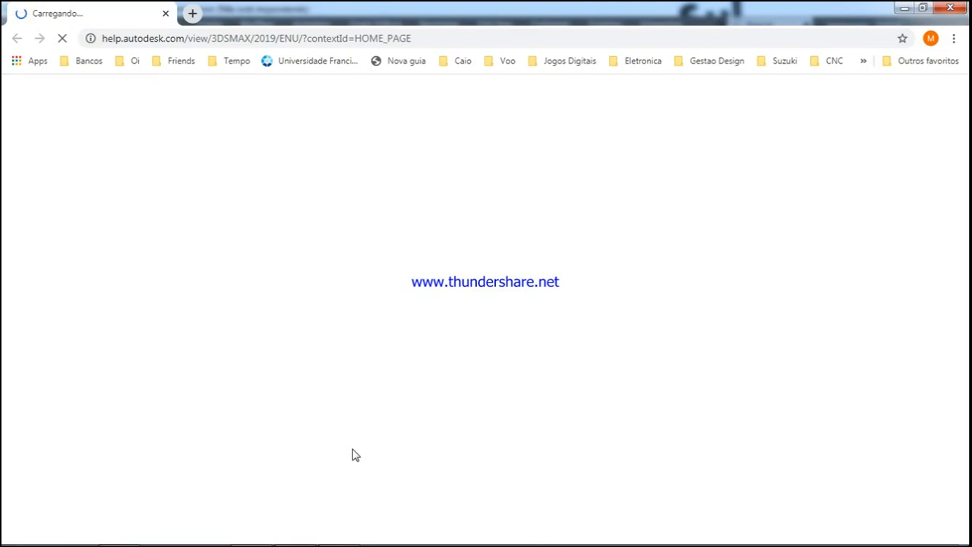
left_click(950, 8)
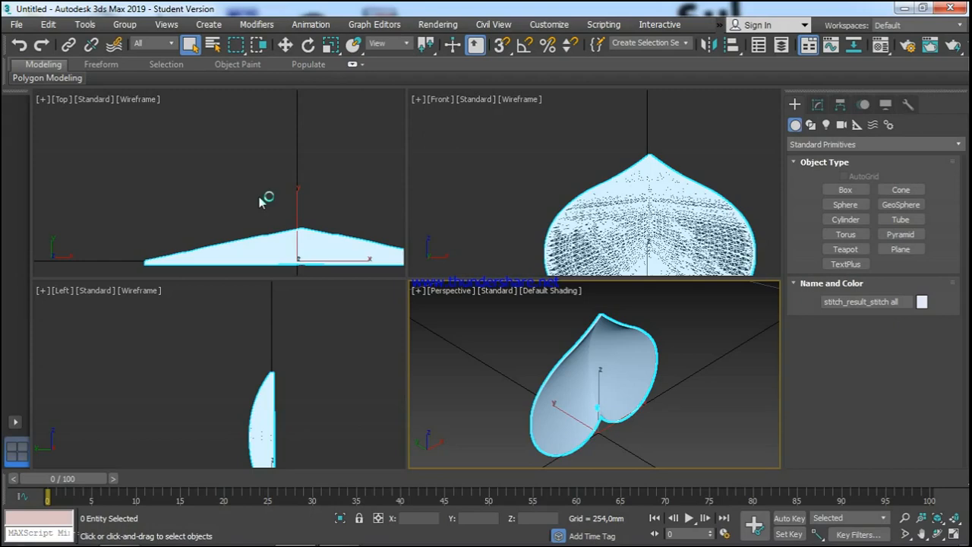
Rotate the imported T2 heart group to 90 degrees about X so that it lies flat.
left_click(205, 218)
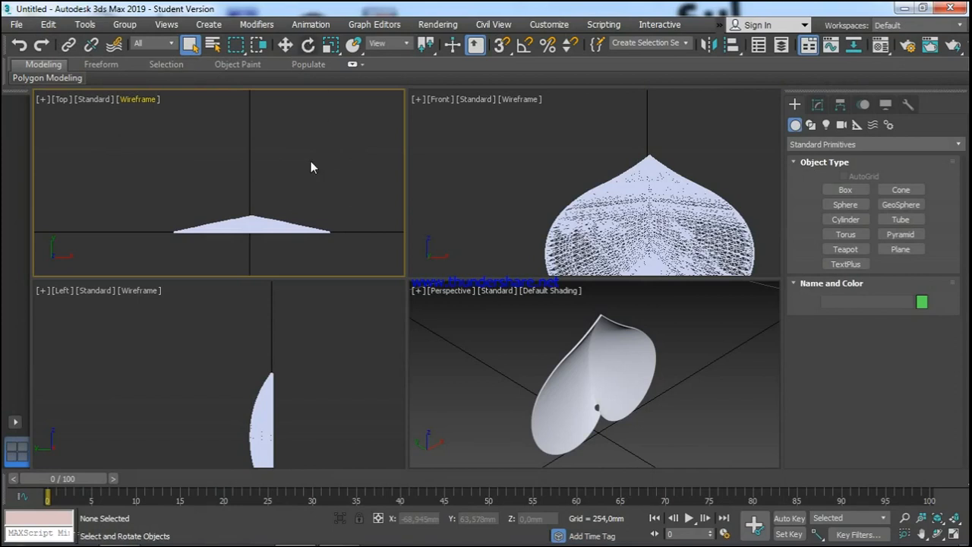
key("e")
left_click(268, 229)
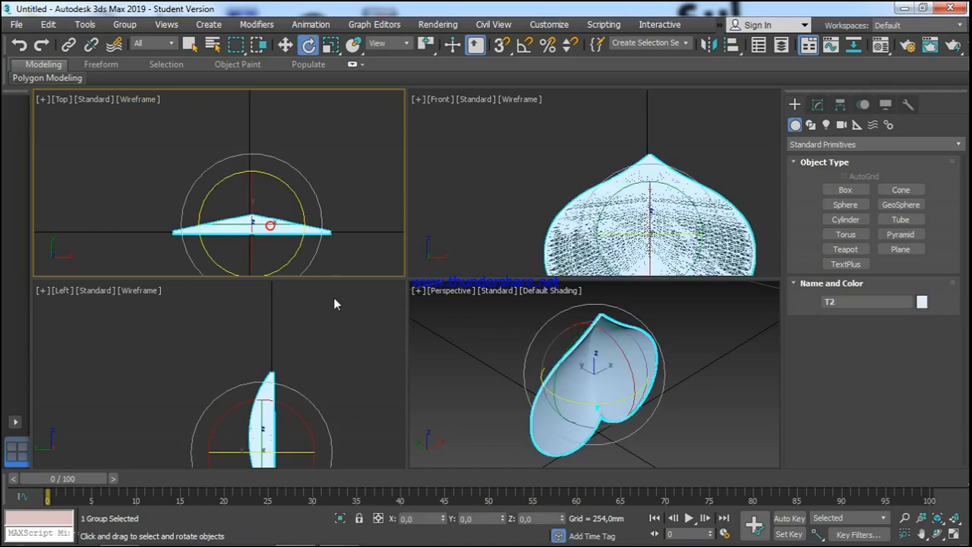
left_click(416, 518)
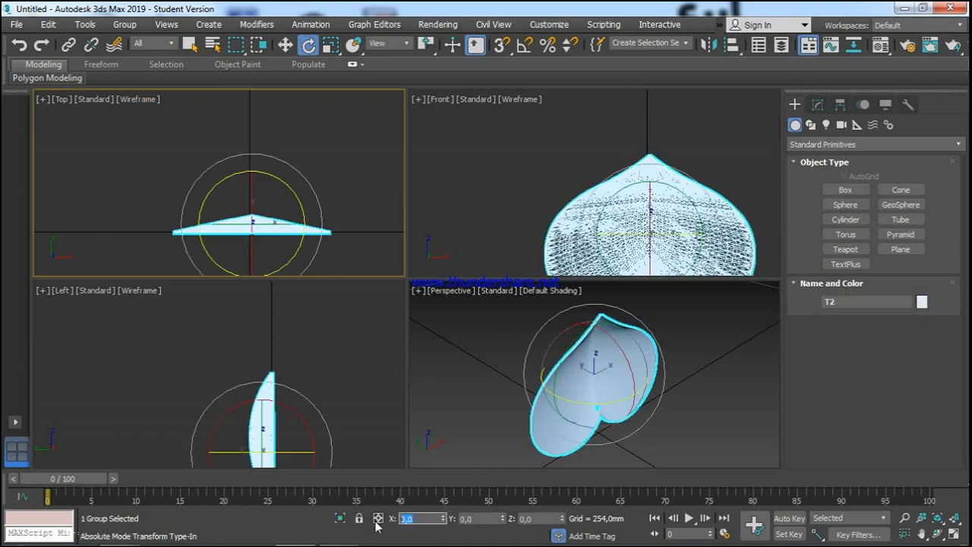
type("90")
key("Return")
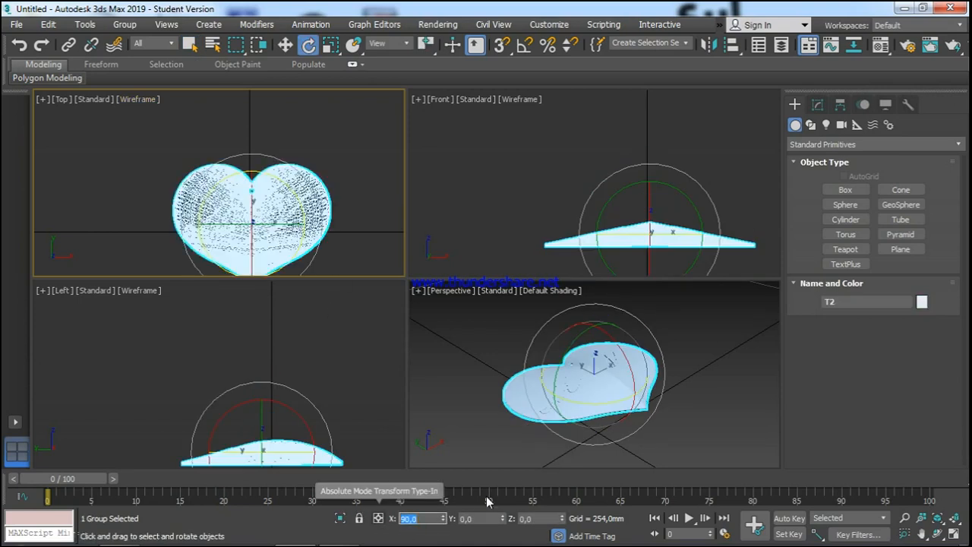
left_click(498, 387)
left_click(257, 150)
scroll(272, 162, "down", 4)
scroll(293, 166, "down", 2)
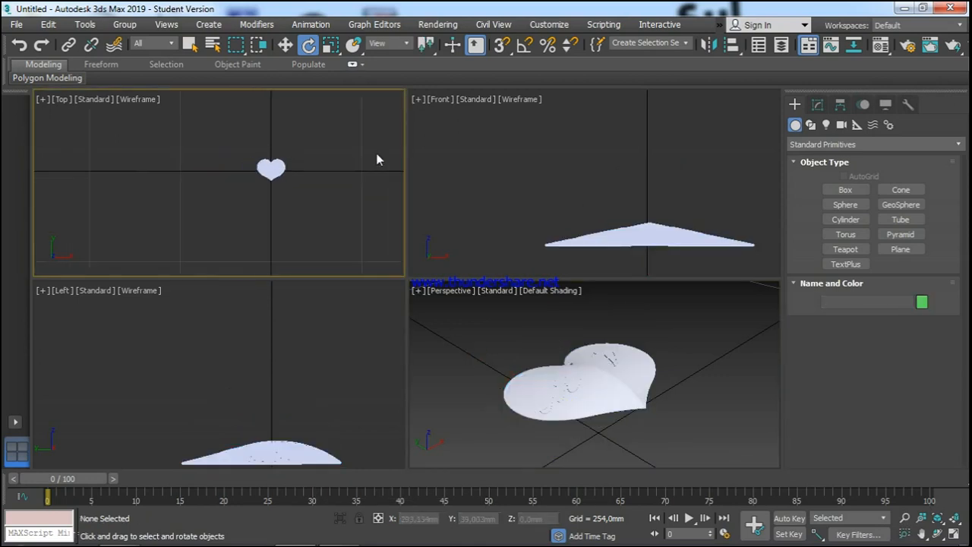
scroll(356, 135, "down", 1)
scroll(358, 134, "up", 2)
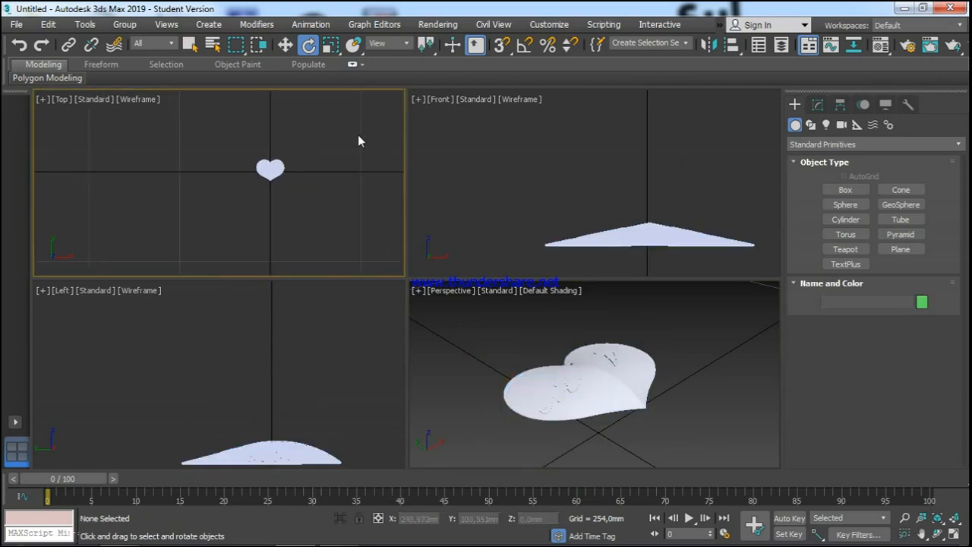
Save the scene as T2.max on the BackUp (D:) drive.
left_click(16, 25)
left_click(32, 138)
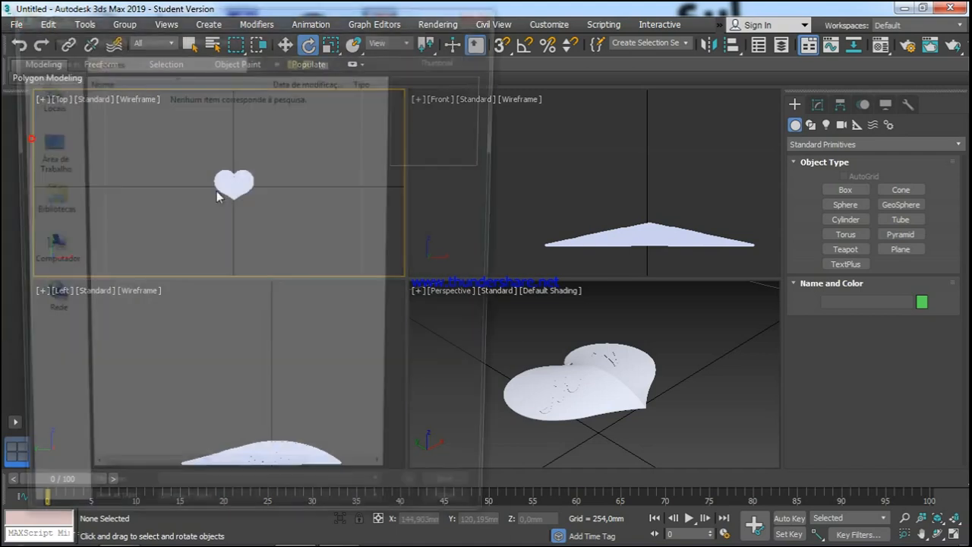
left_click(147, 65)
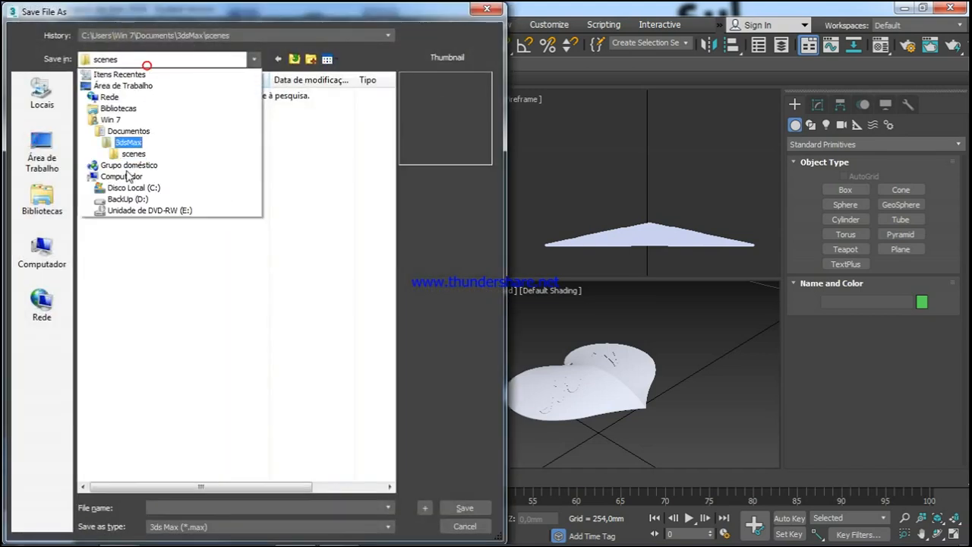
left_click(126, 198)
double_click(178, 102)
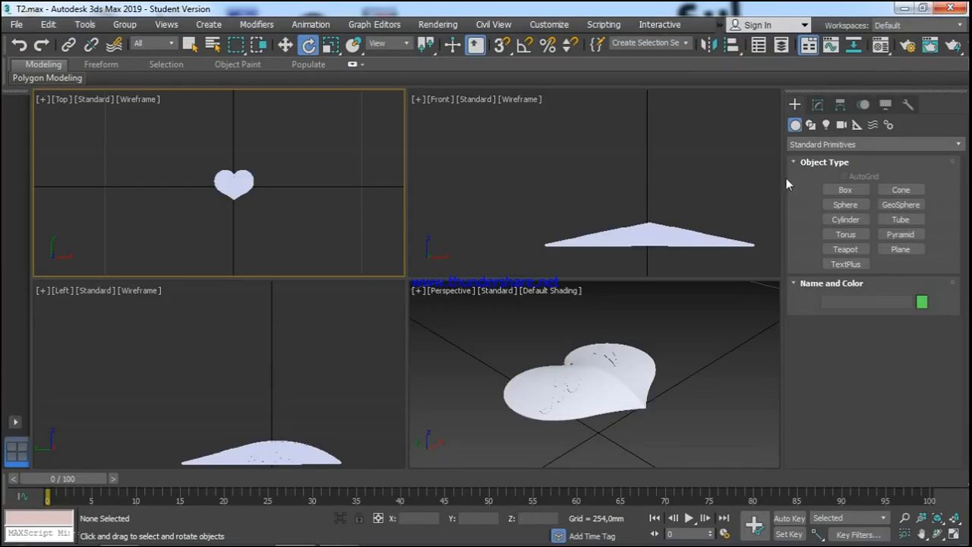
Create a box in the Top view around the heart, about 1106 mm long, 1752 mm wide and -50.5 mm high.
left_click(848, 189)
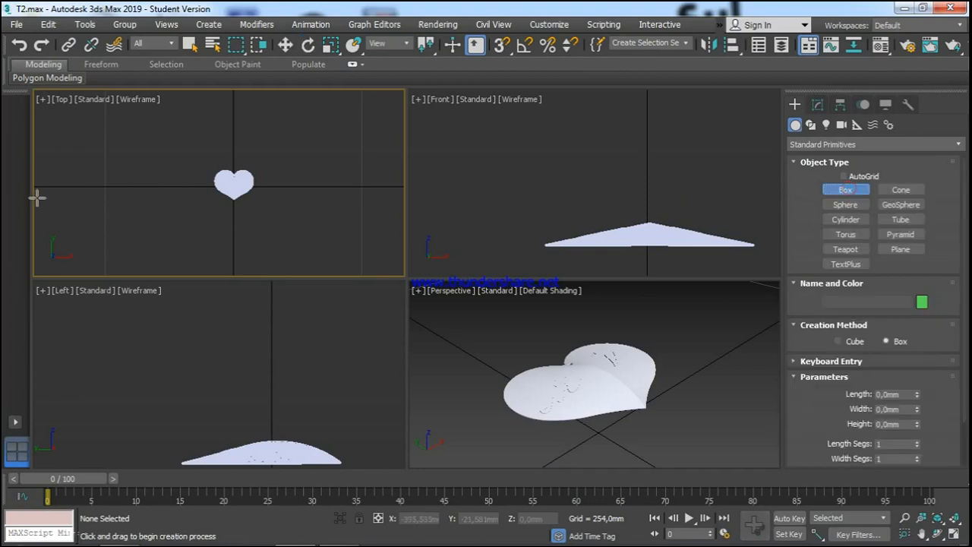
key("e")
scroll(160, 204, "down", 3)
scroll(128, 186, "down", 2)
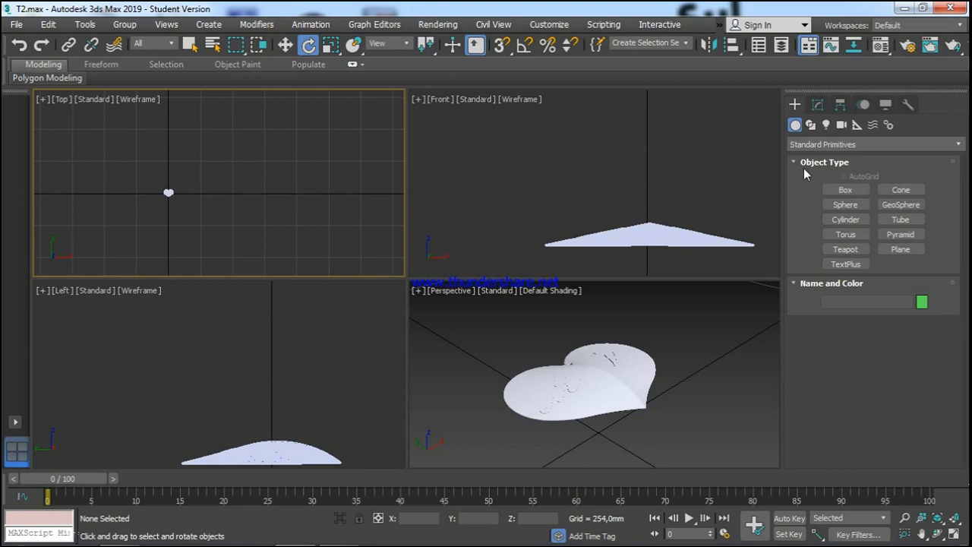
left_click(867, 192)
left_click_drag(60, 126, 282, 266)
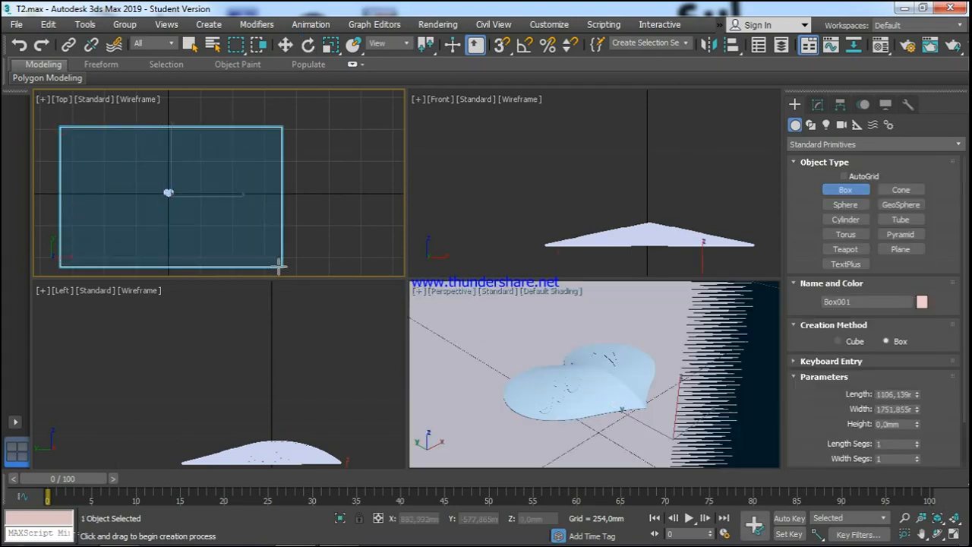
left_click(275, 271)
key("e")
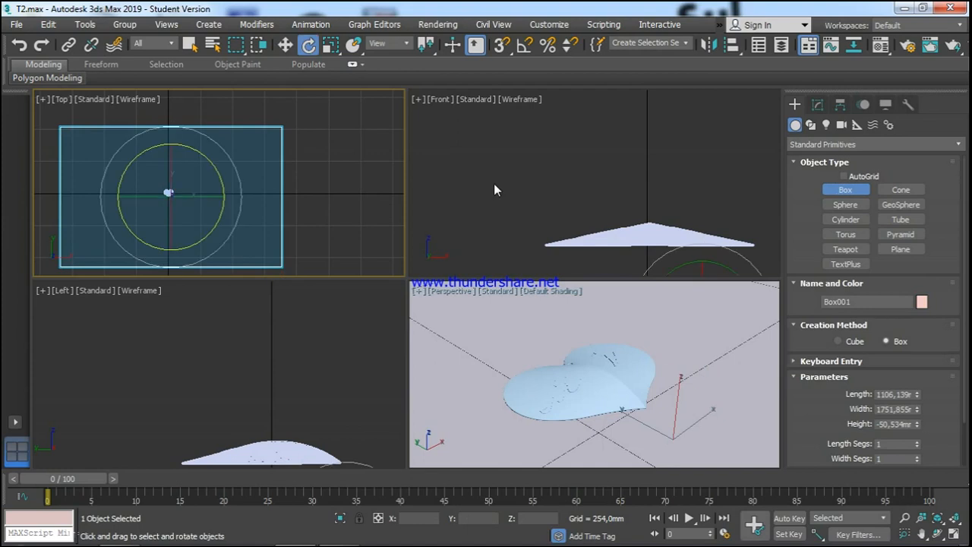
left_click(493, 184)
Move the heart group down about 24.4 mm in the Front view onto the top face of the box.
scroll(558, 216, "down", 1)
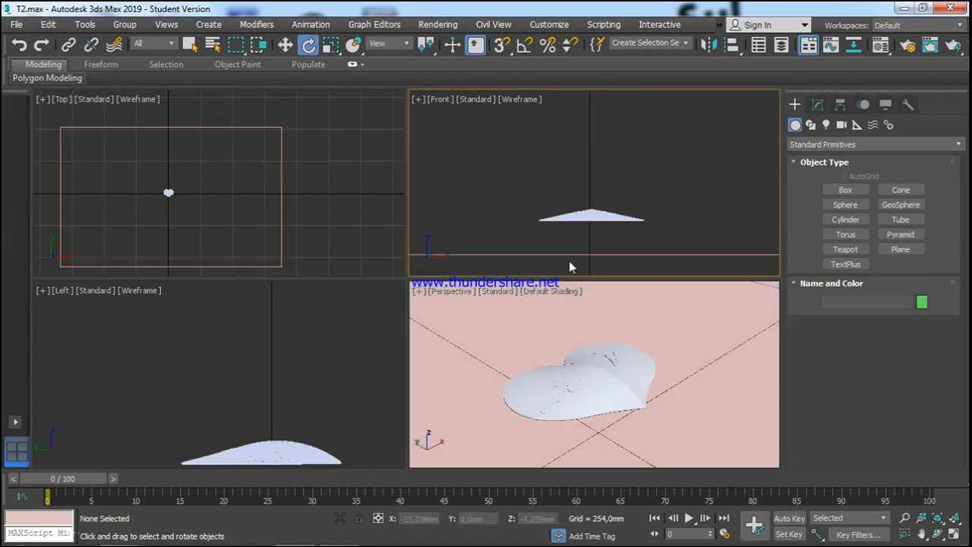
scroll(569, 259, "up", 2)
left_click(603, 173)
left_click(603, 173)
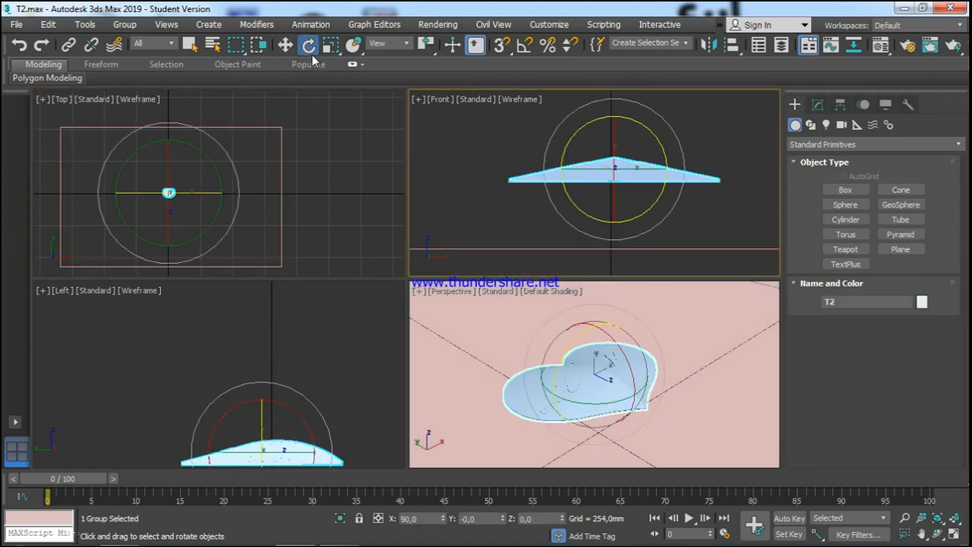
left_click(285, 46)
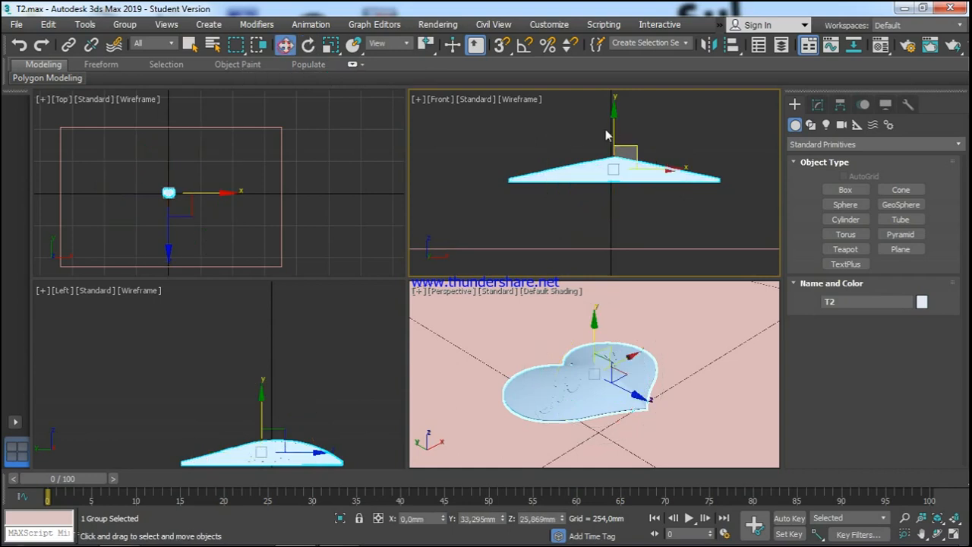
left_click_drag(612, 130, 613, 194)
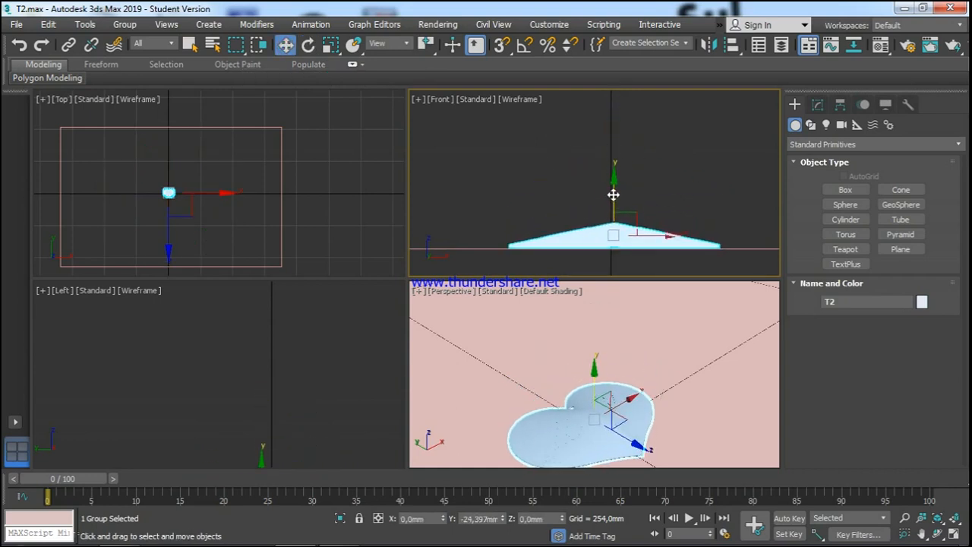
left_click(700, 253)
Nudge the heart group down about 0.46 mm in the Front view to close the remaining gap to the box.
scroll(700, 252, "down", 3)
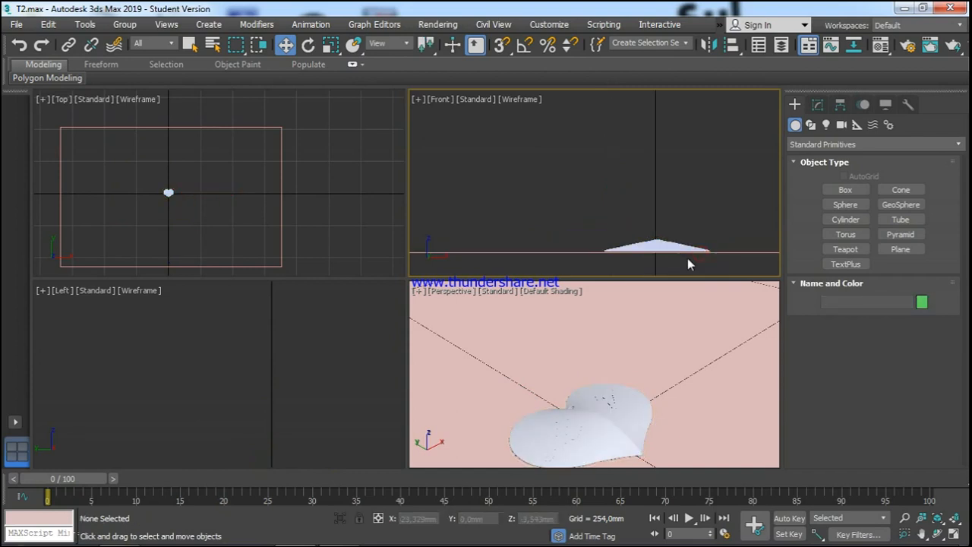
scroll(687, 259, "up", 6)
left_click(534, 168)
left_click_drag(525, 150, 527, 154)
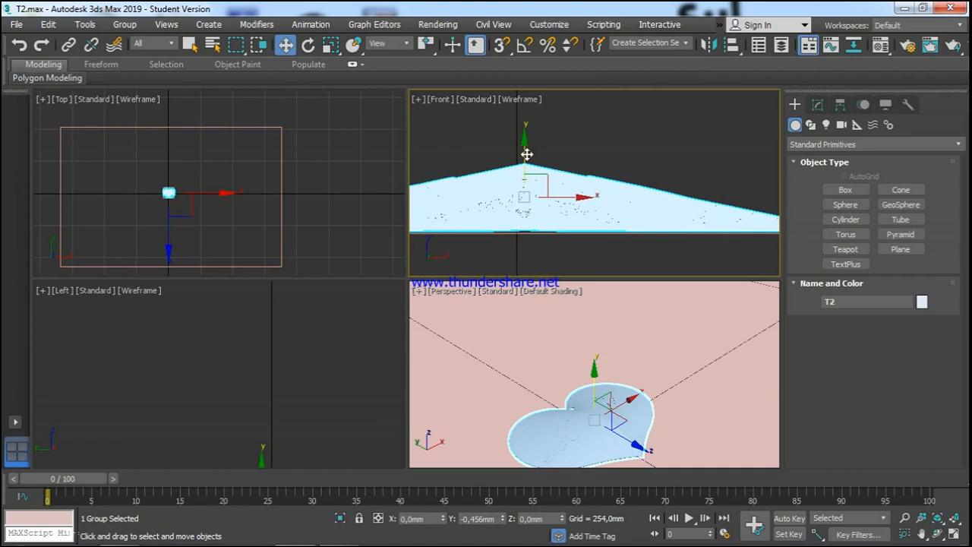
left_click(517, 250)
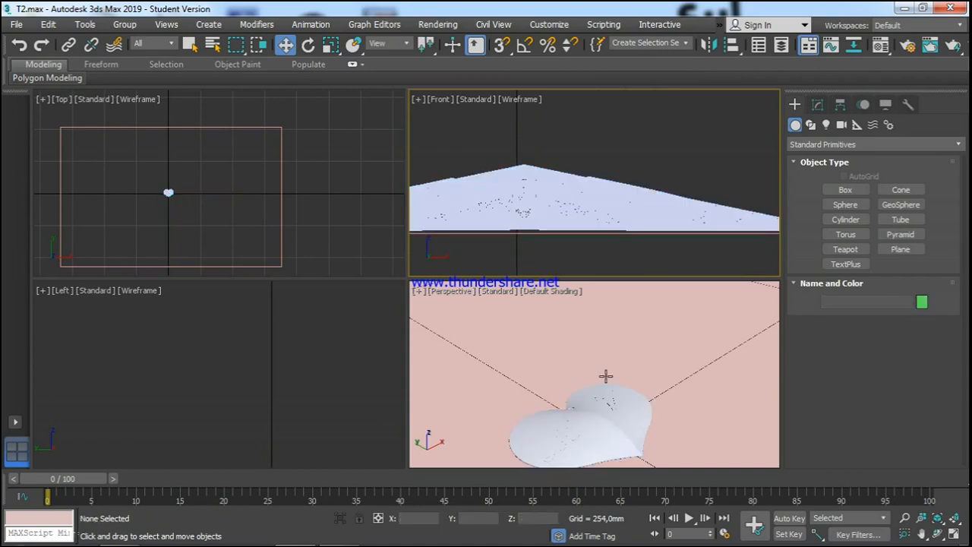
Frame the heart in the Perspective view and open the compact Material Editor.
scroll(562, 374, "down", 2)
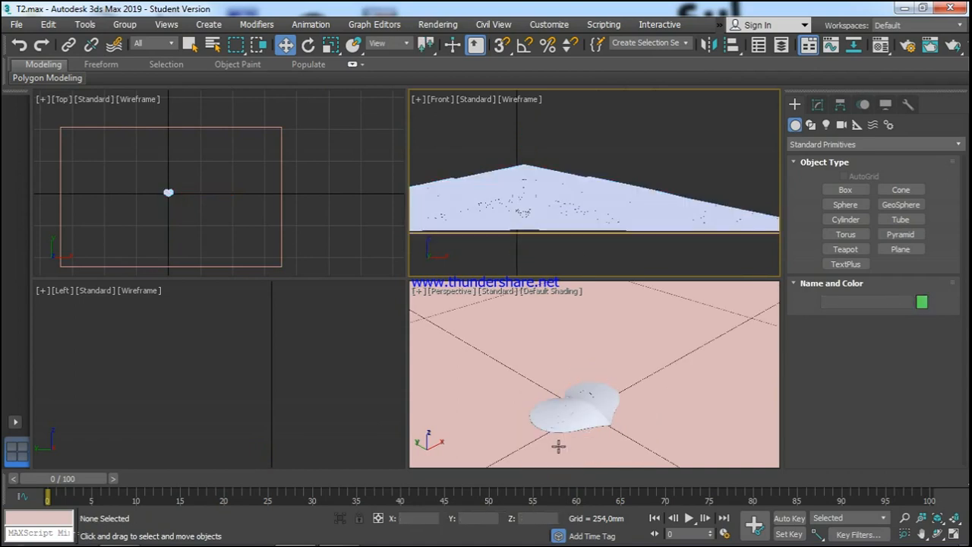
middle_click_drag(559, 445, 612, 362, "alt")
left_click(443, 28)
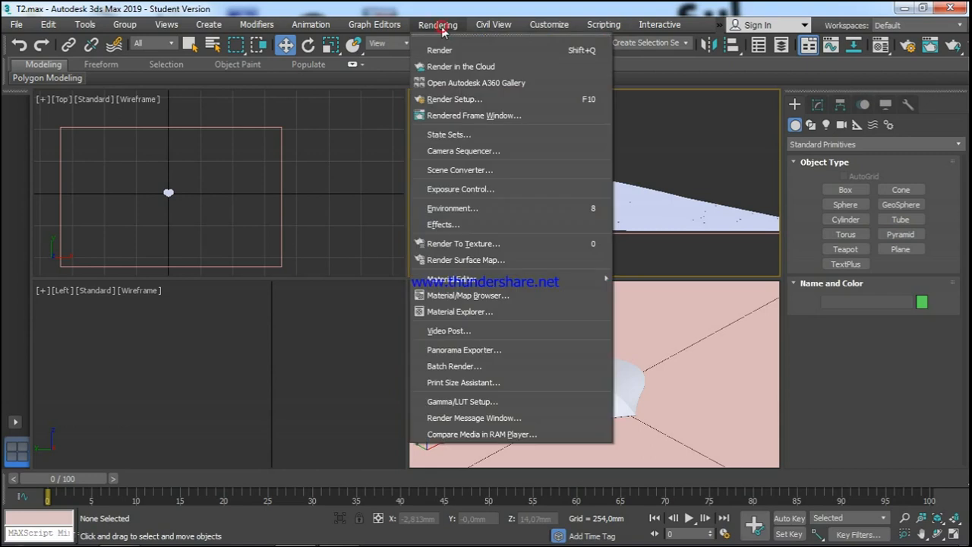
mouse_move(592, 279)
left_click(653, 288)
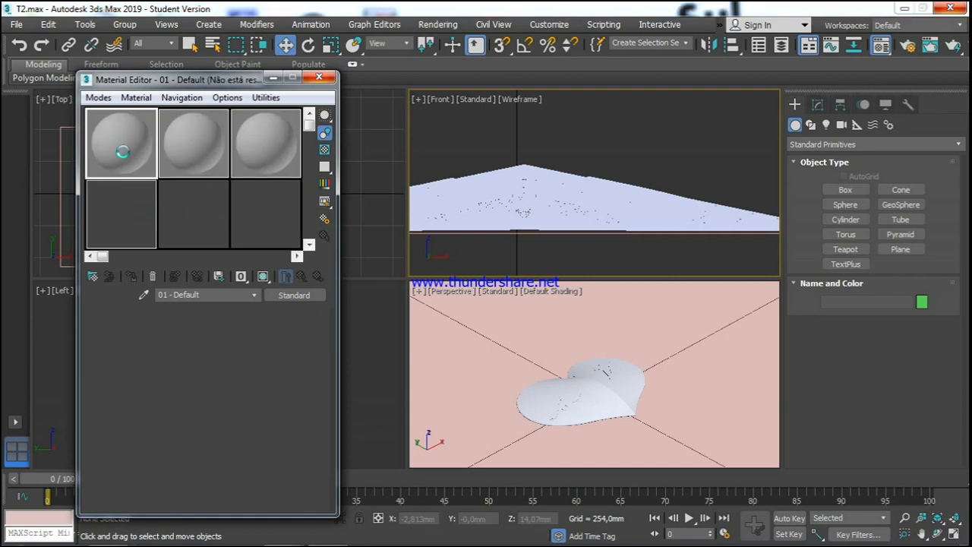
Load Silver - Satin from the Autodesk Material Library's Metal category into the first material slot.
left_click(93, 276)
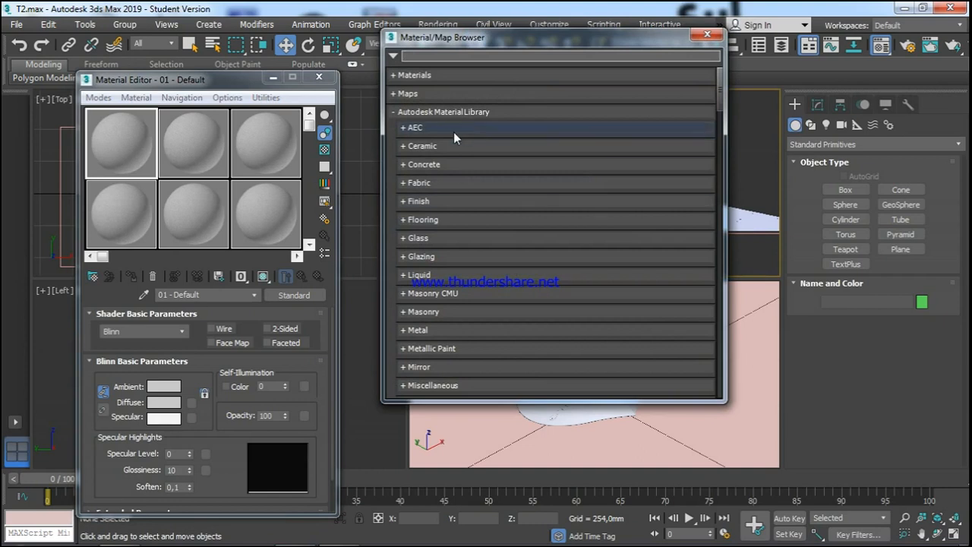
mouse_move(721, 104)
left_mouse_down()
mouse_move(728, 158)
mouse_move(727, 128)
left_mouse_up()
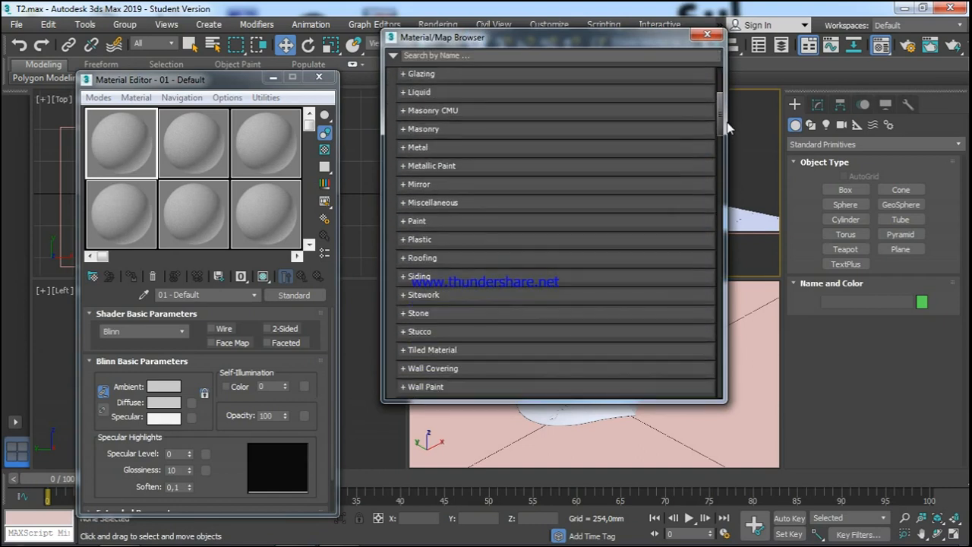
left_click(404, 149)
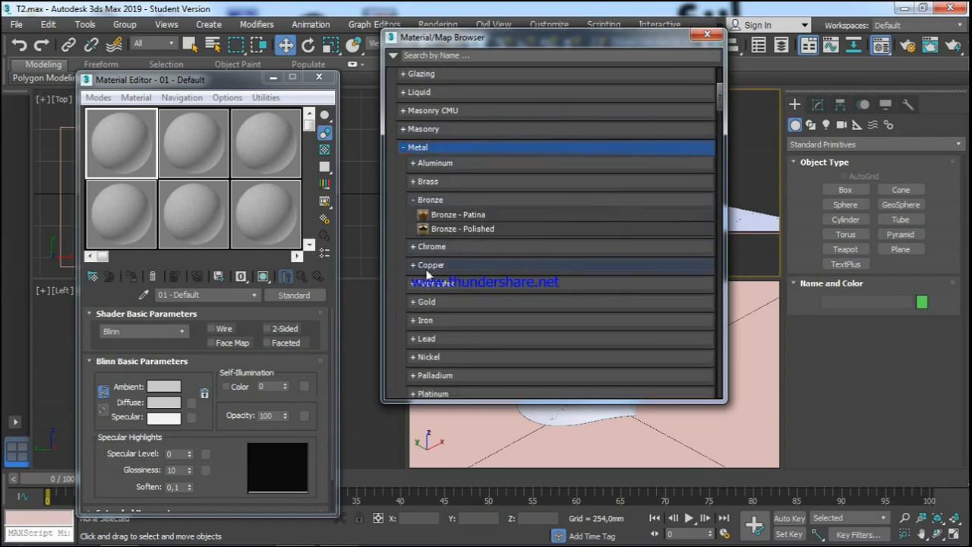
left_click(413, 199)
left_click(412, 200)
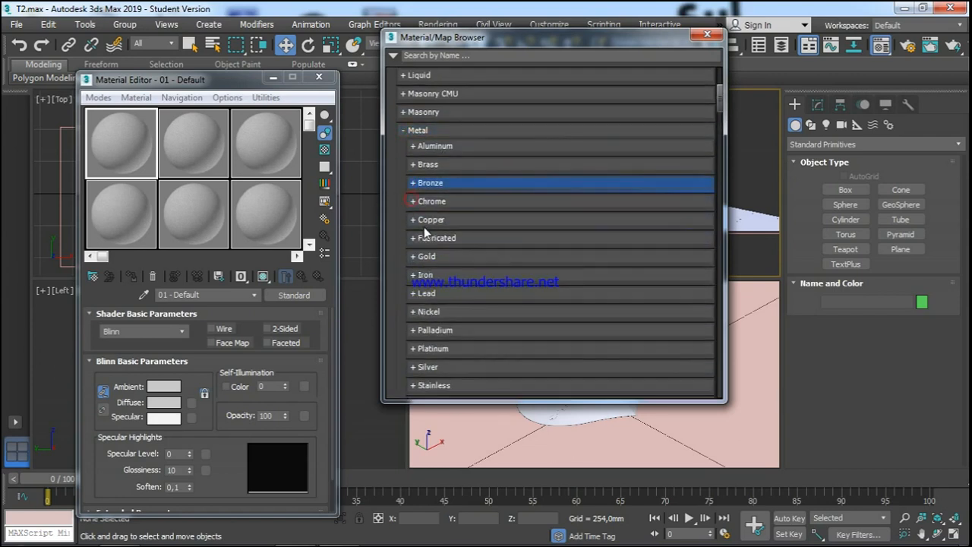
scroll(425, 231, "down", 3)
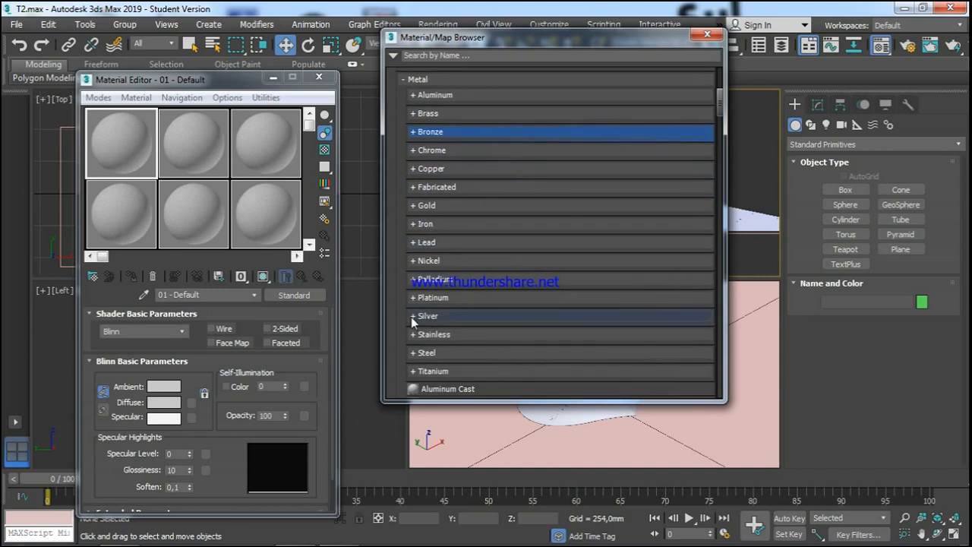
left_click(410, 317)
scroll(531, 288, "down", 1)
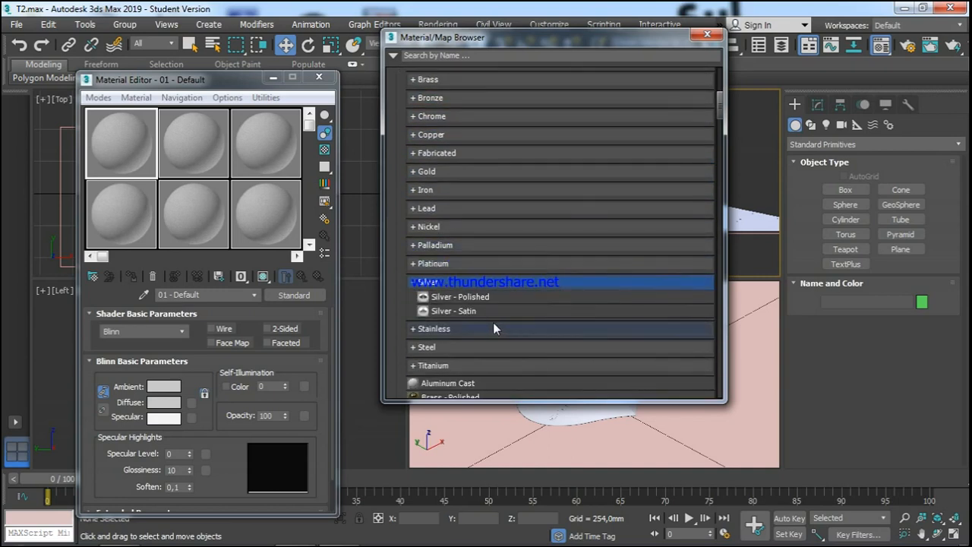
double_click(447, 311)
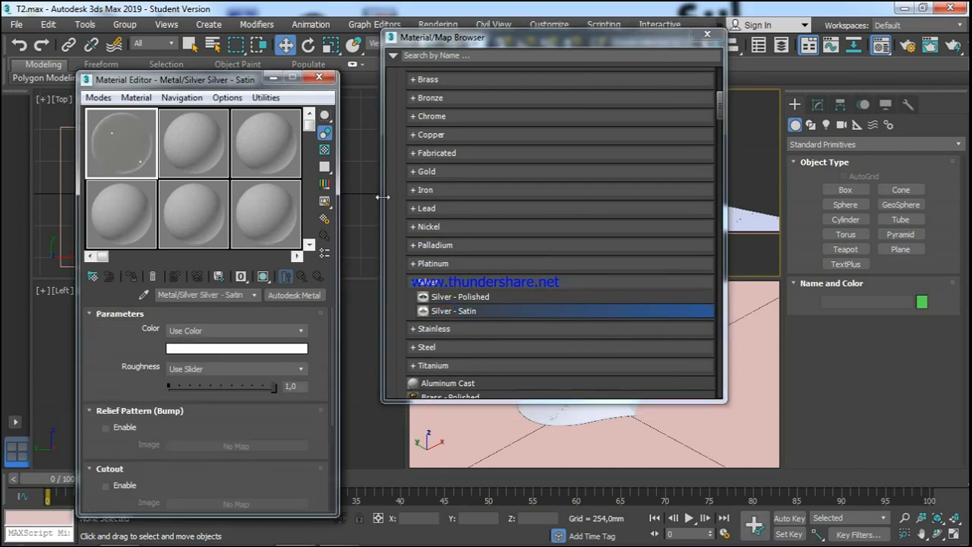
left_click(707, 34)
Assign the Silver - Satin material to the heart group and turn on its shaded display in the viewport.
left_click(590, 384)
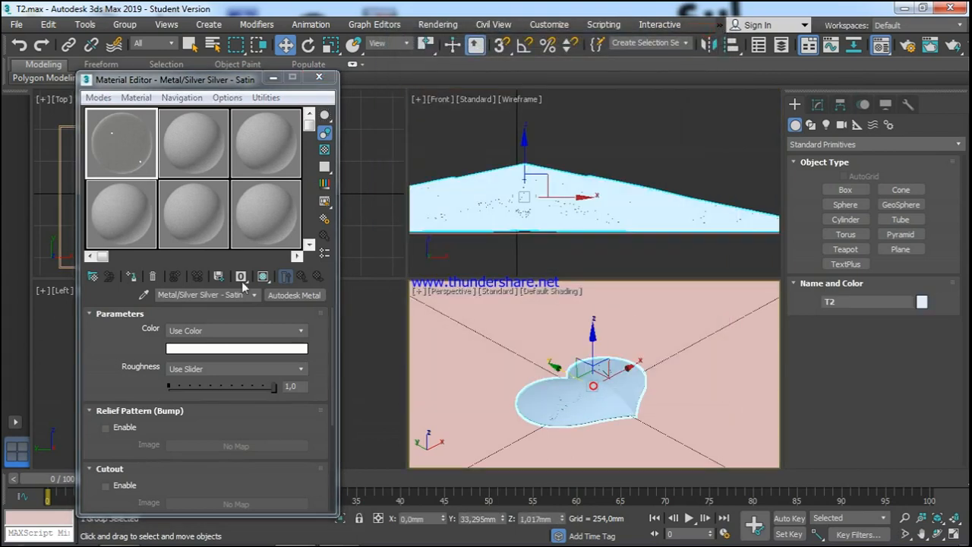
left_click(131, 278)
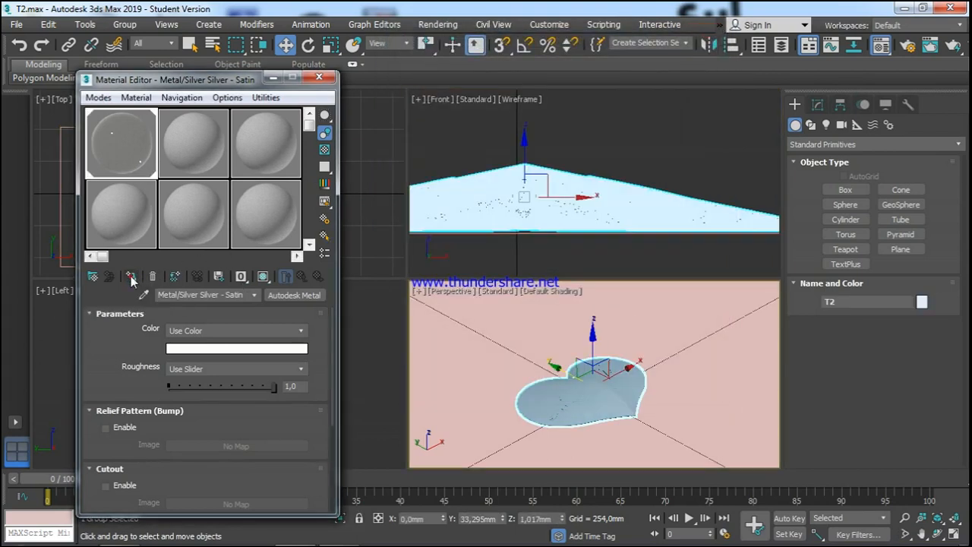
left_click(263, 276)
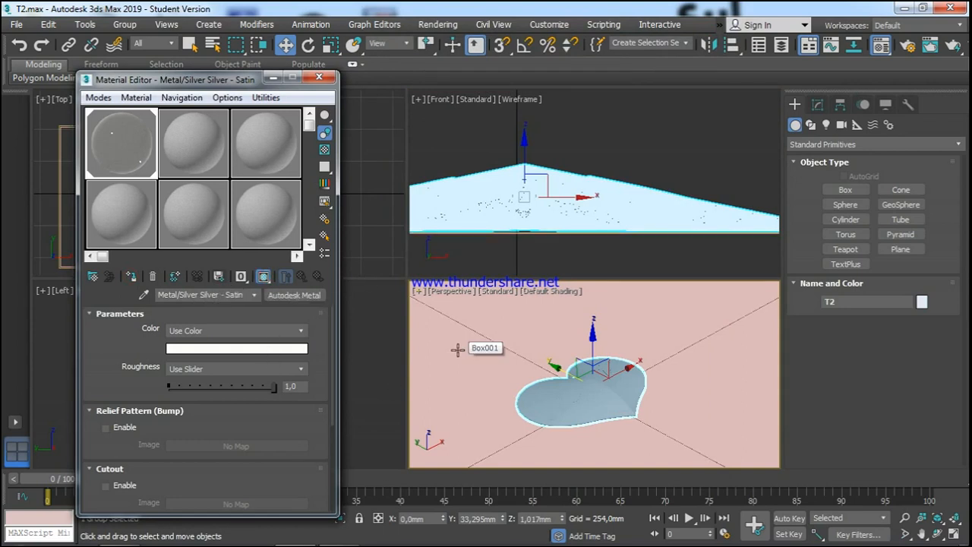
Load Plaid - Red from the Autodesk Material Library's Fabric category into the first material slot of the second row.
left_click(121, 206)
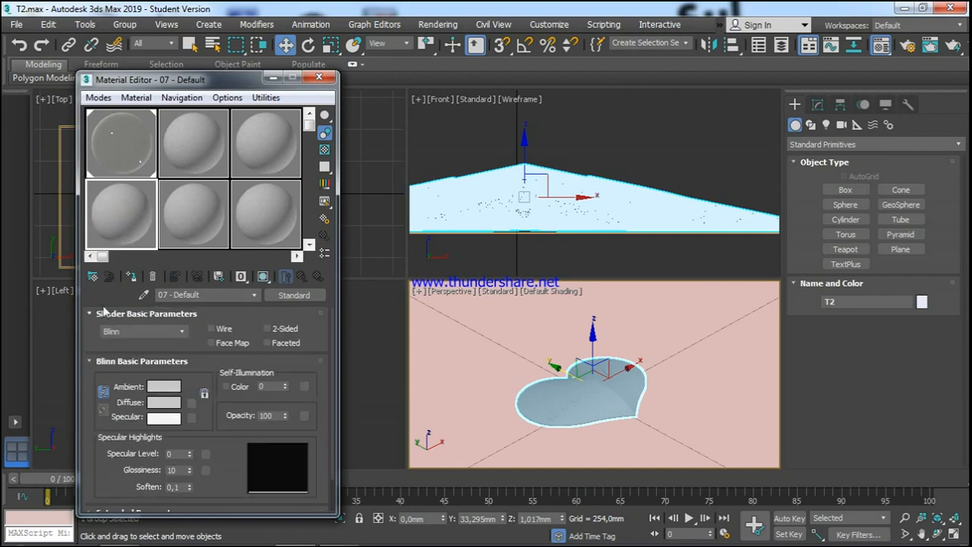
left_click(92, 276)
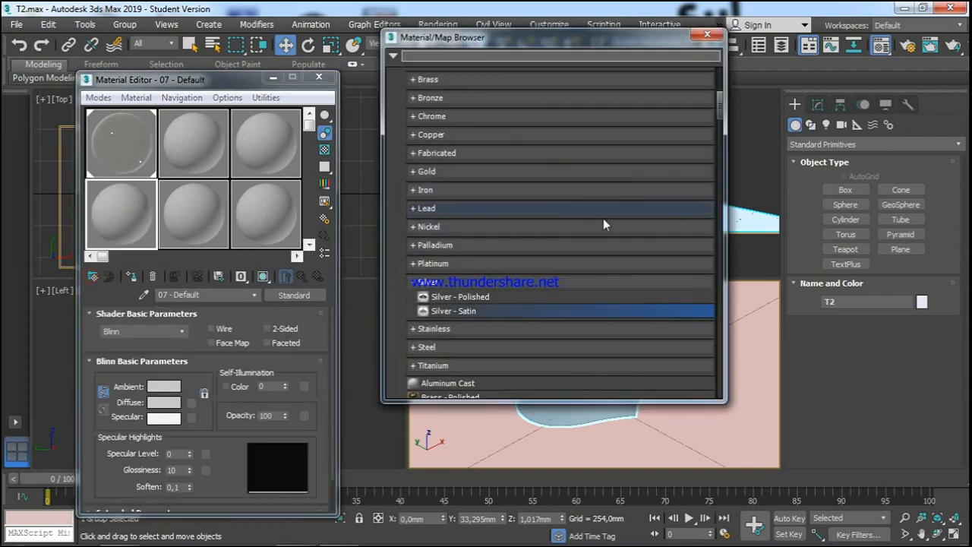
left_click(413, 282)
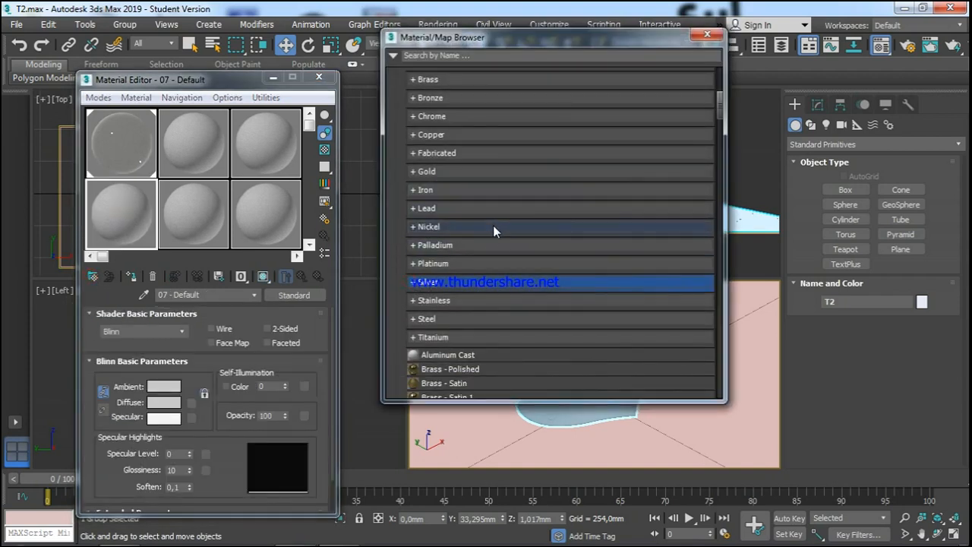
scroll(487, 235, "up", 3)
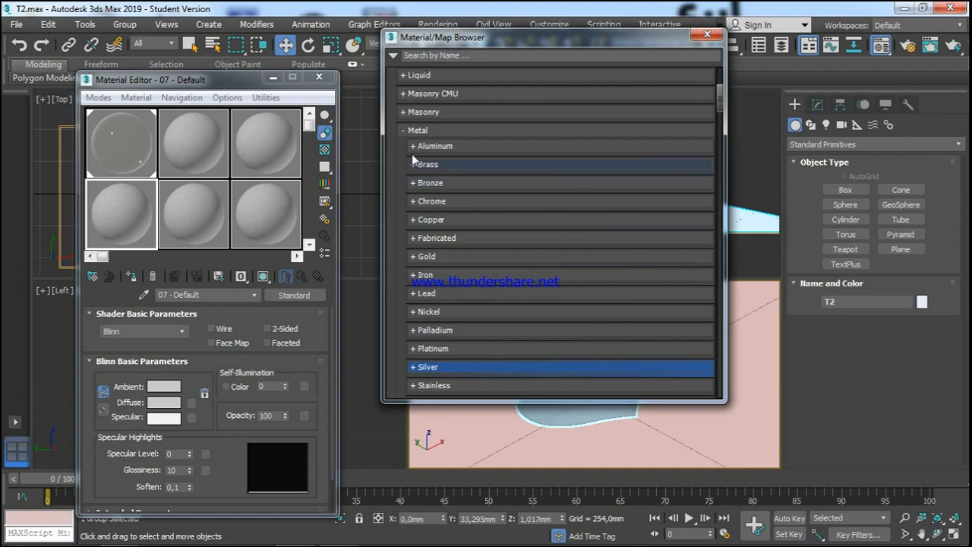
left_click(416, 131)
scroll(424, 170, "up", 3)
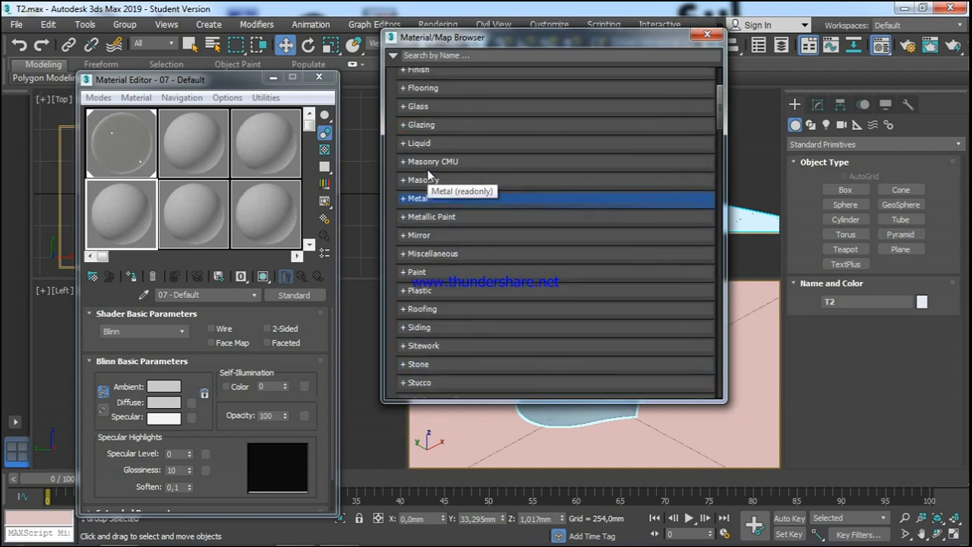
left_click(416, 119)
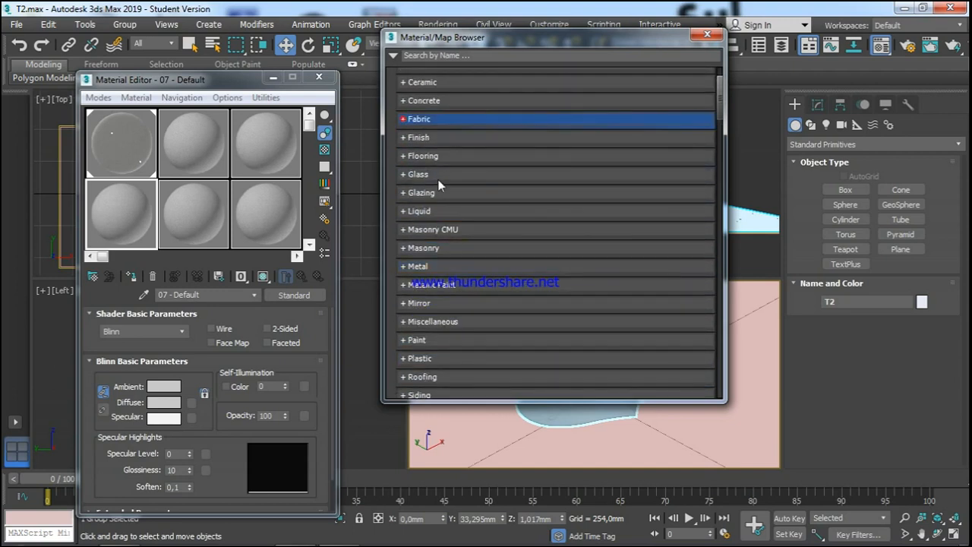
scroll(508, 292, "down", 3)
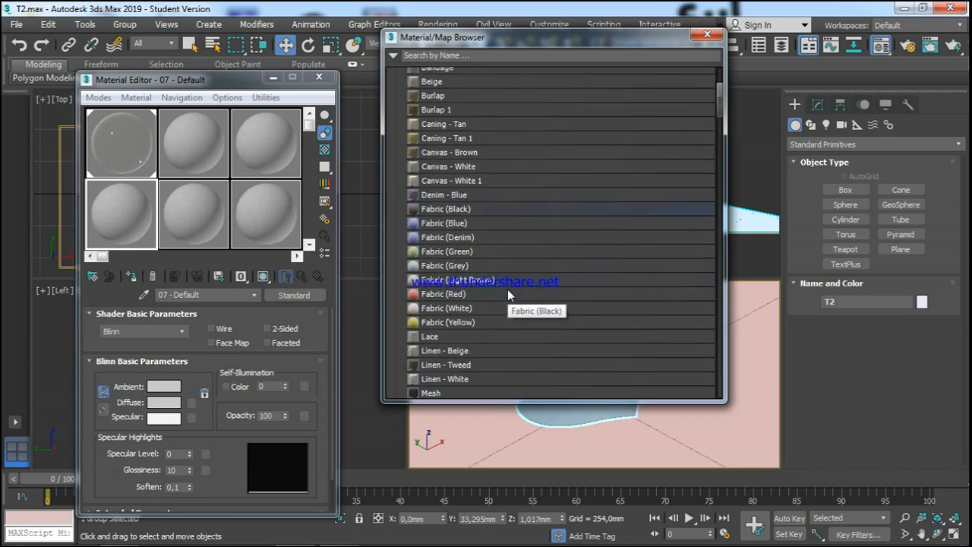
scroll(507, 291, "down", 4)
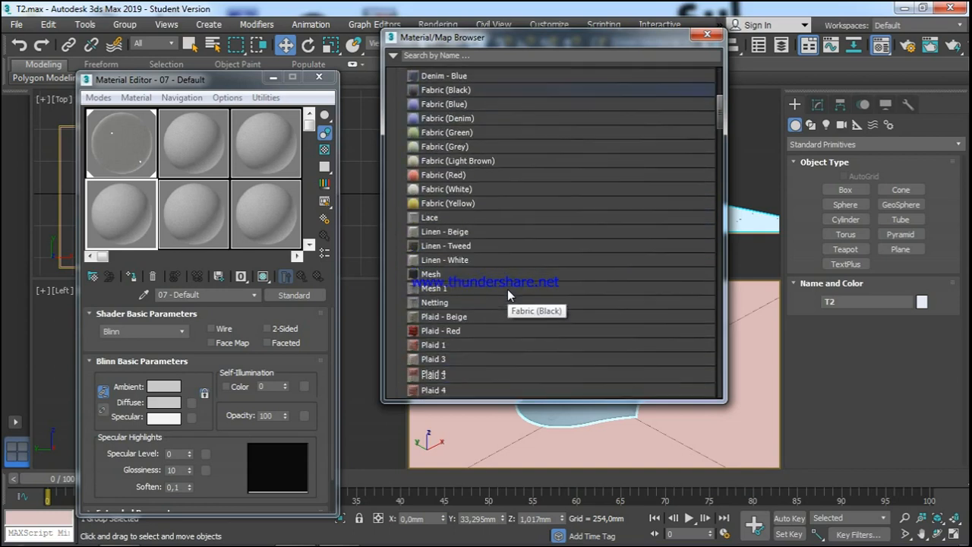
double_click(434, 315)
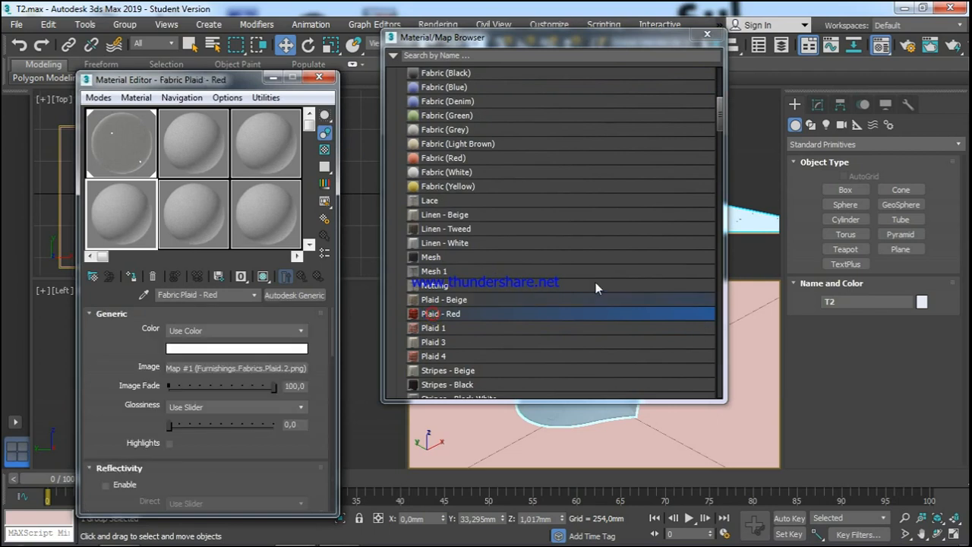
left_click(709, 35)
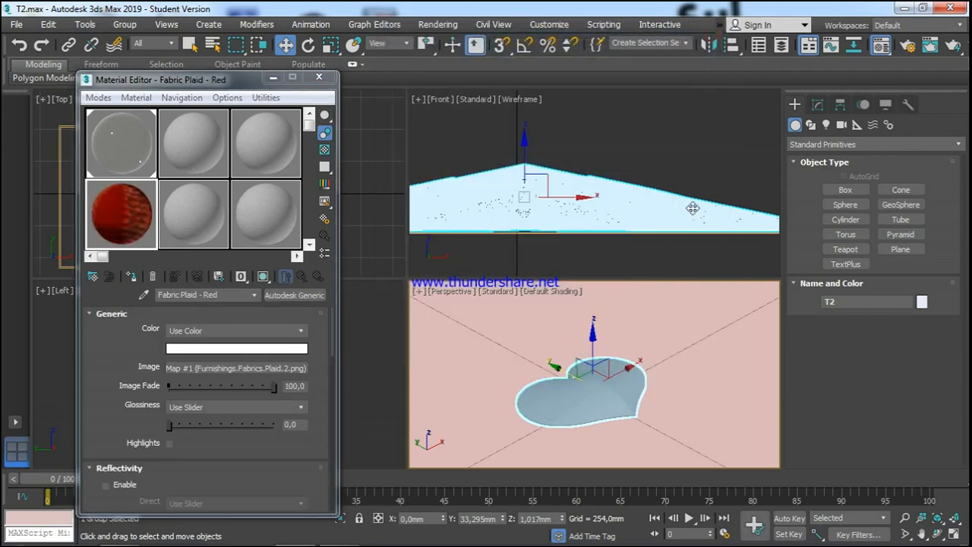
Assign the Fabric Plaid - Red material to the base box, turn on its shaded viewport display and close the Material Editor.
left_click(696, 306)
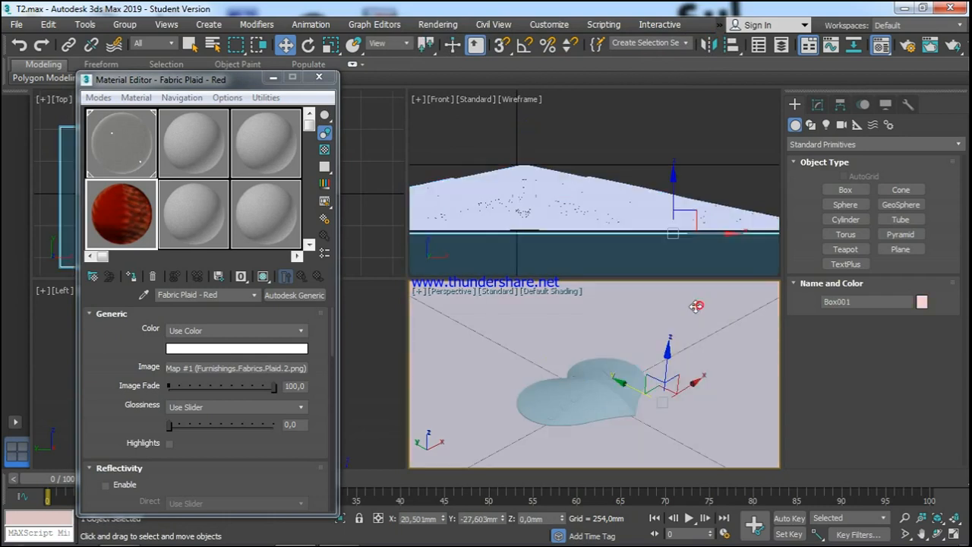
left_click(131, 276)
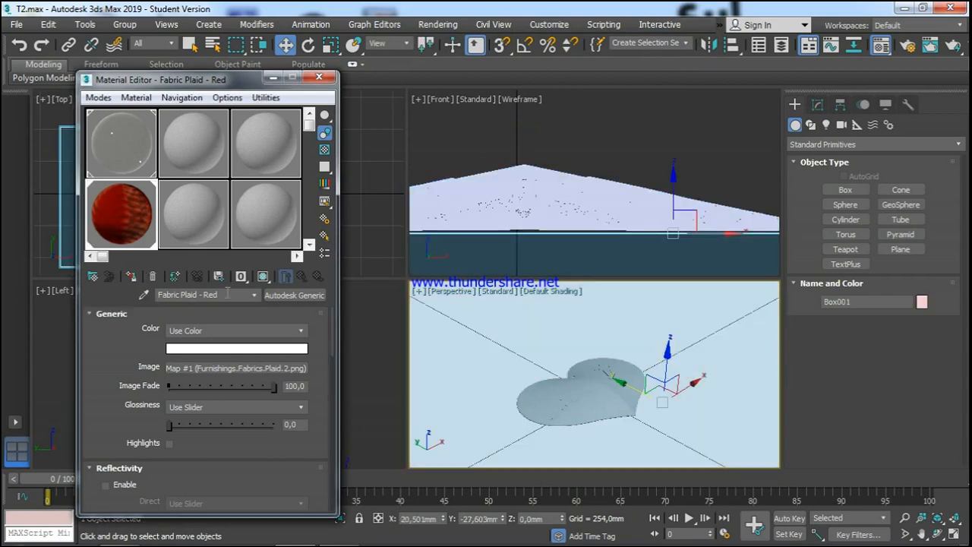
left_click(263, 278)
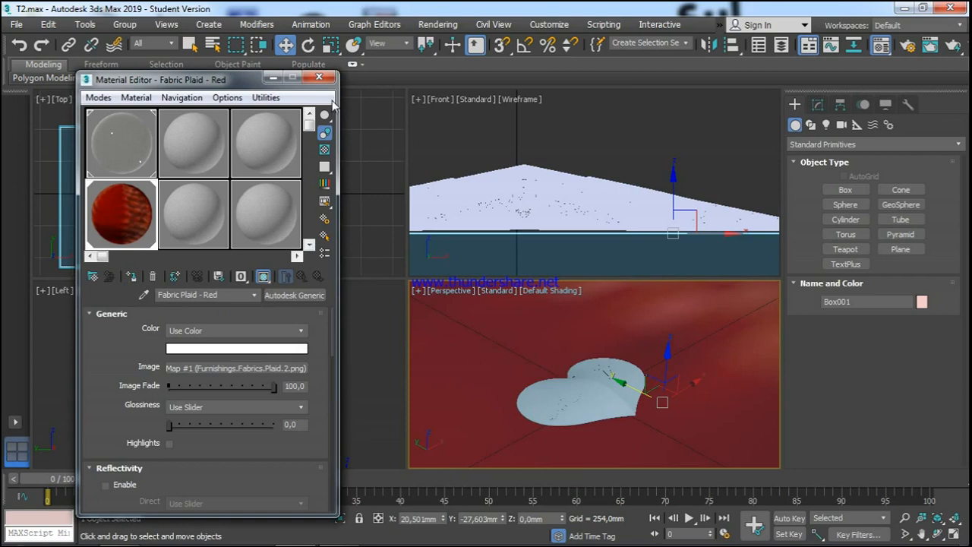
left_click(319, 76)
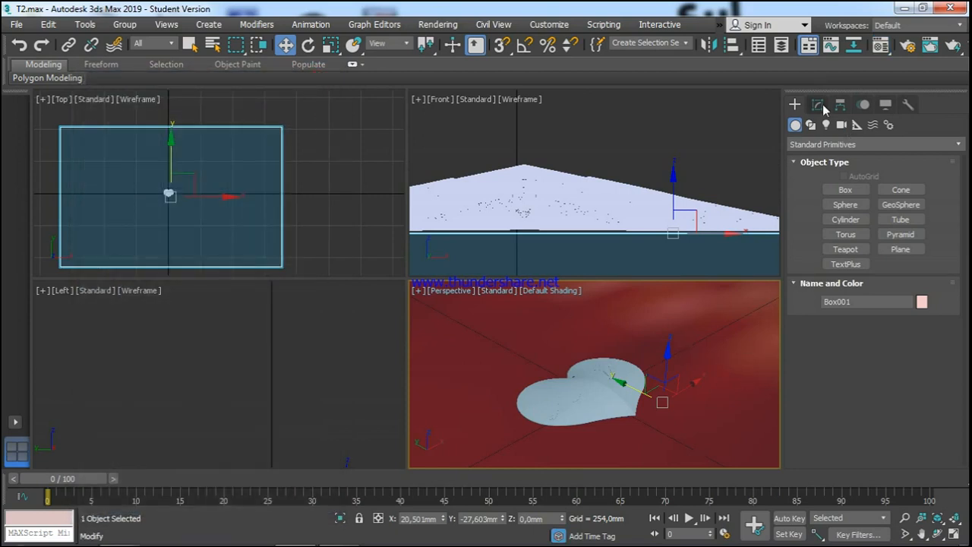
Add a UVW Map modifier to the base box and choose Box mapping.
left_click(818, 104)
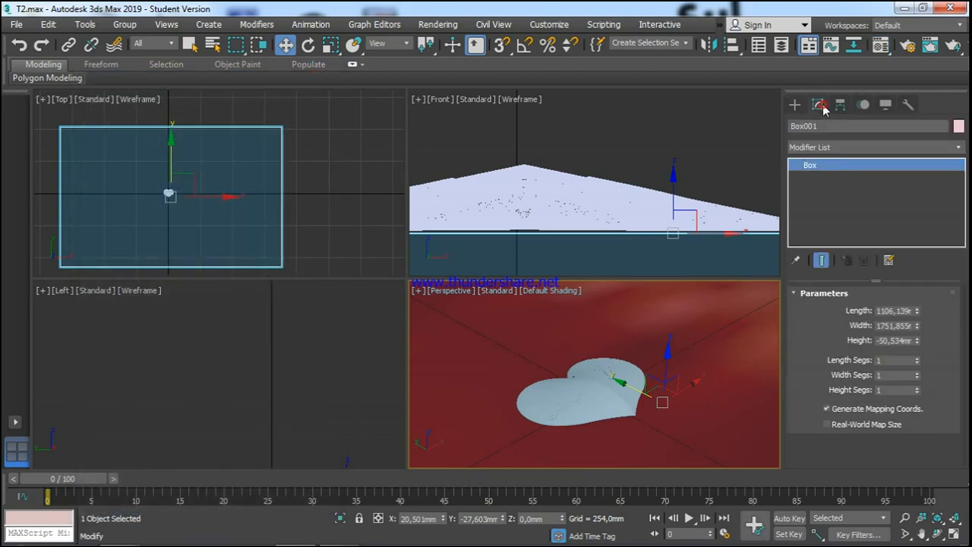
left_click(853, 152)
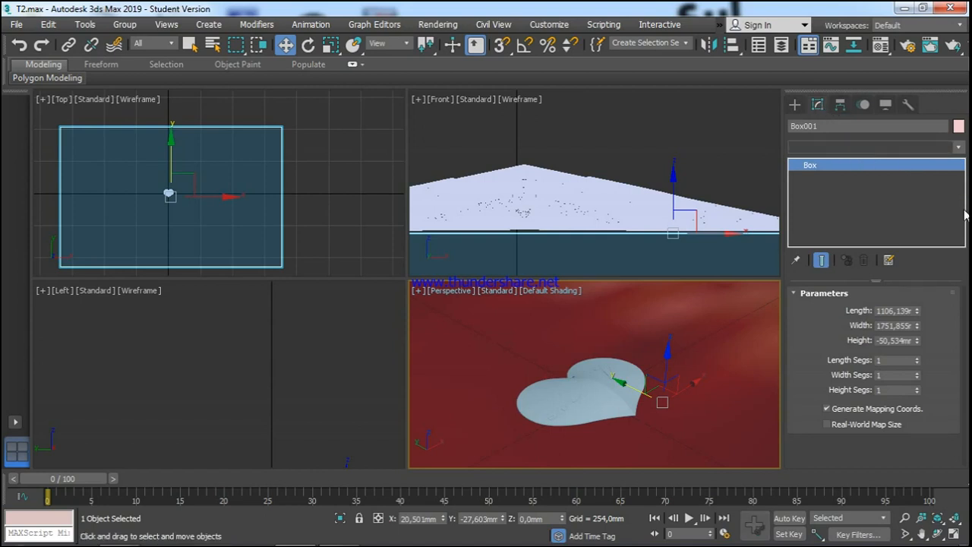
left_click_drag(961, 210, 961, 454)
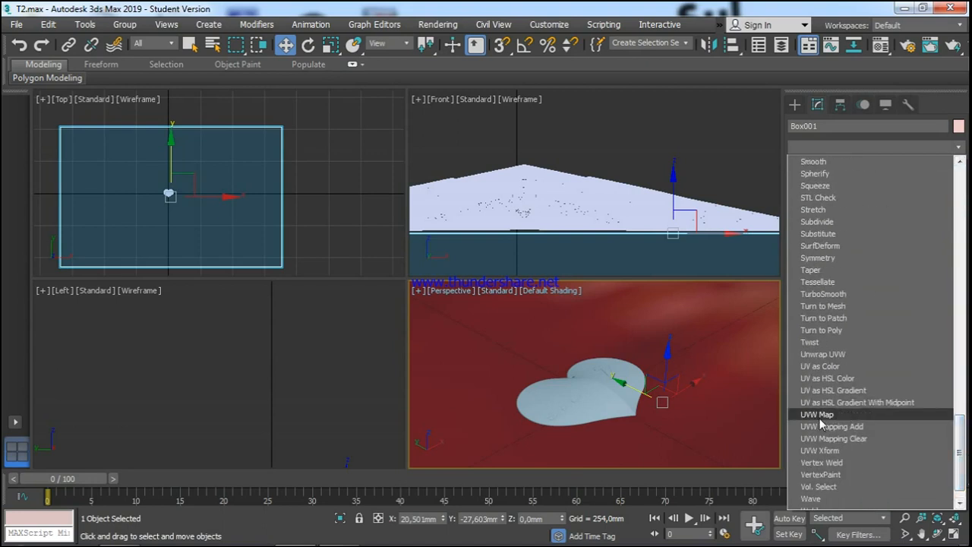
left_click(820, 417)
left_click(846, 374)
Set the UVW Map tiling to 10 in U, V and W and save the scene.
left_click_drag(966, 352, 966, 389)
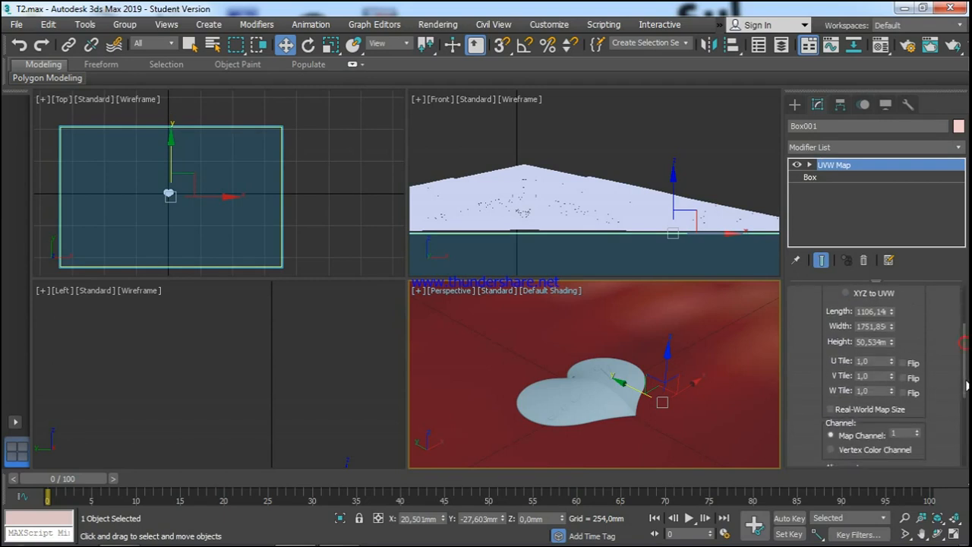
left_click(874, 361)
type("1")
key("Tab")
type("10")
key("Tab")
type("10")
key("Return")
left_click(16, 25)
left_click(27, 134)
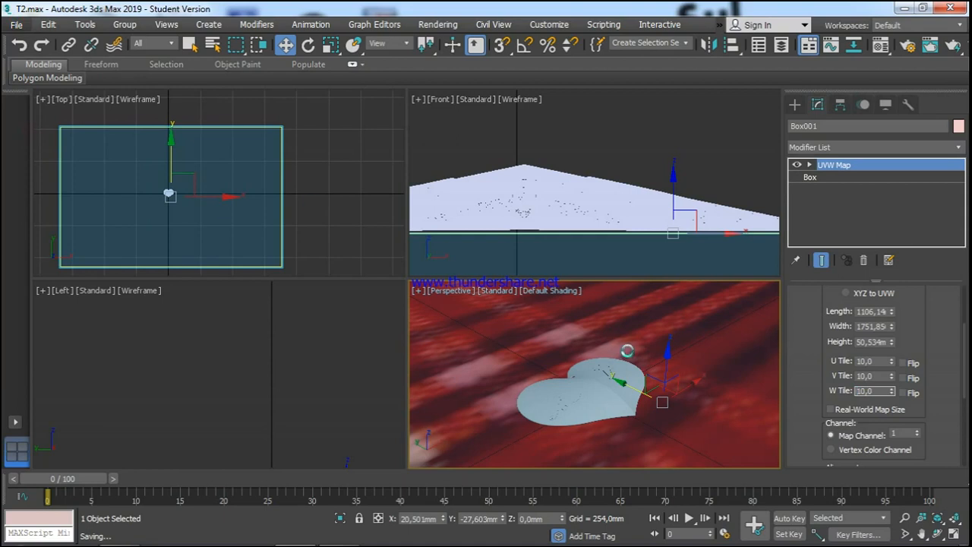
Set the base box's UVW Map tiling to 30 in U, V and W.
left_click(878, 363)
type("30")
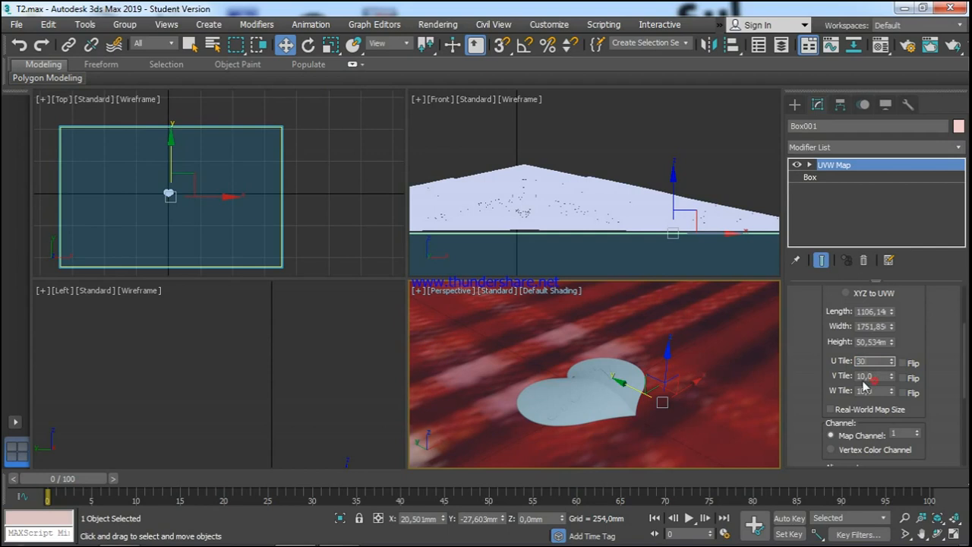
left_click(873, 377)
type("3")
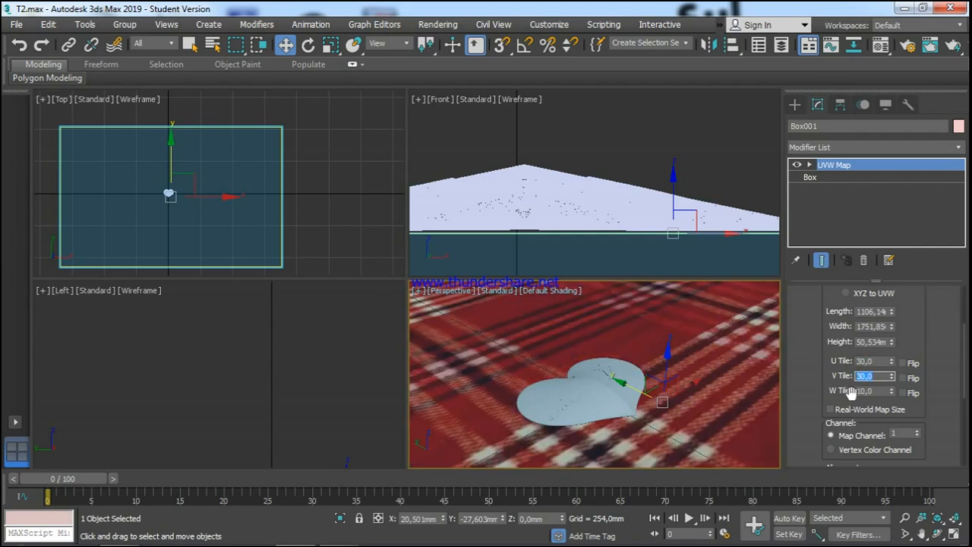
left_click_drag(877, 393, 832, 394)
type("30")
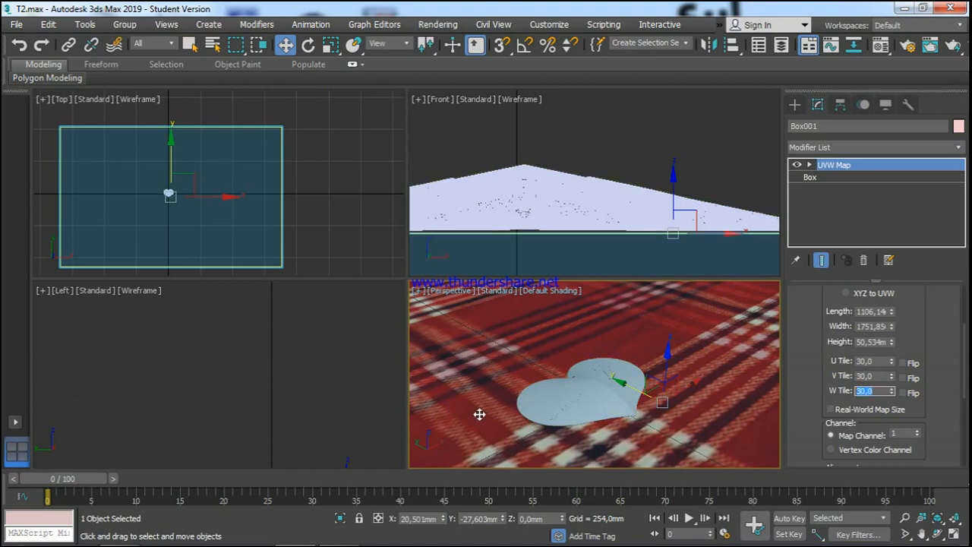
Save the scene and render a closer, higher-angle Perspective view of the heart on the plaid base.
left_click(592, 452)
left_click(936, 534)
left_click_drag(647, 375, 630, 392)
key("w")
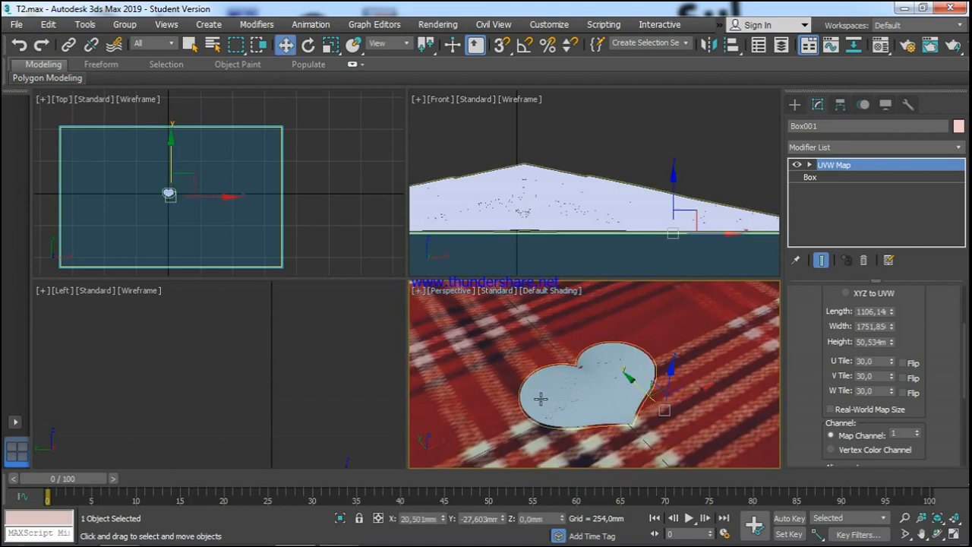
scroll(585, 400, "up", 3)
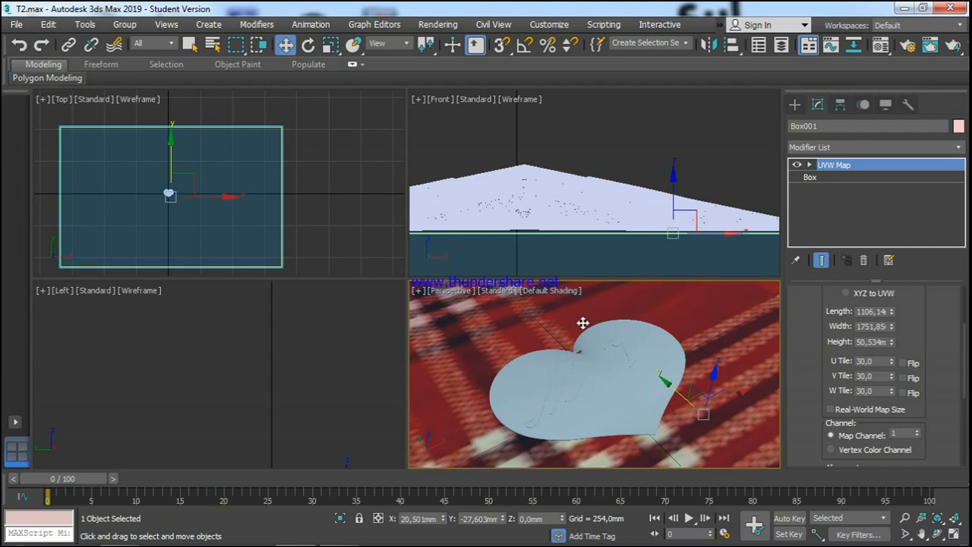
left_click(16, 24)
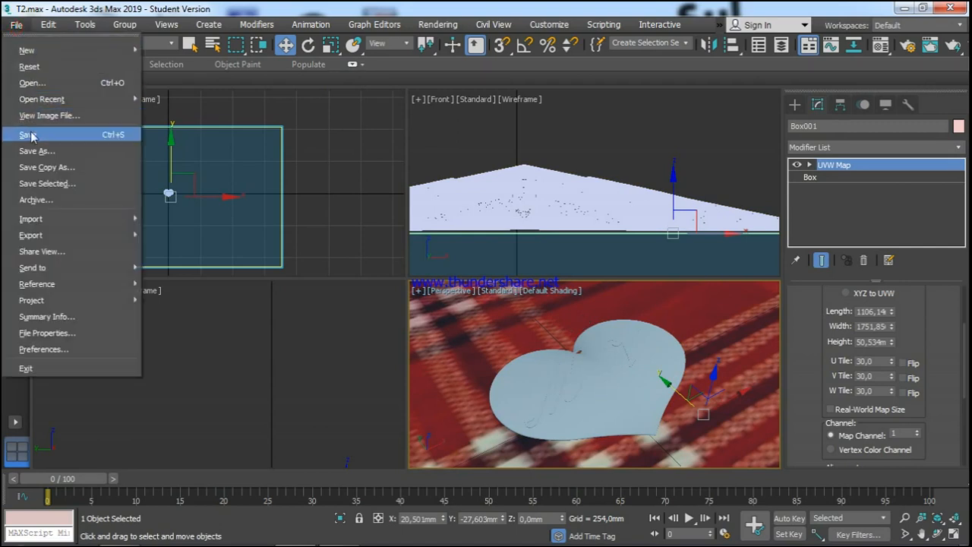
left_click(29, 135)
left_click(439, 24)
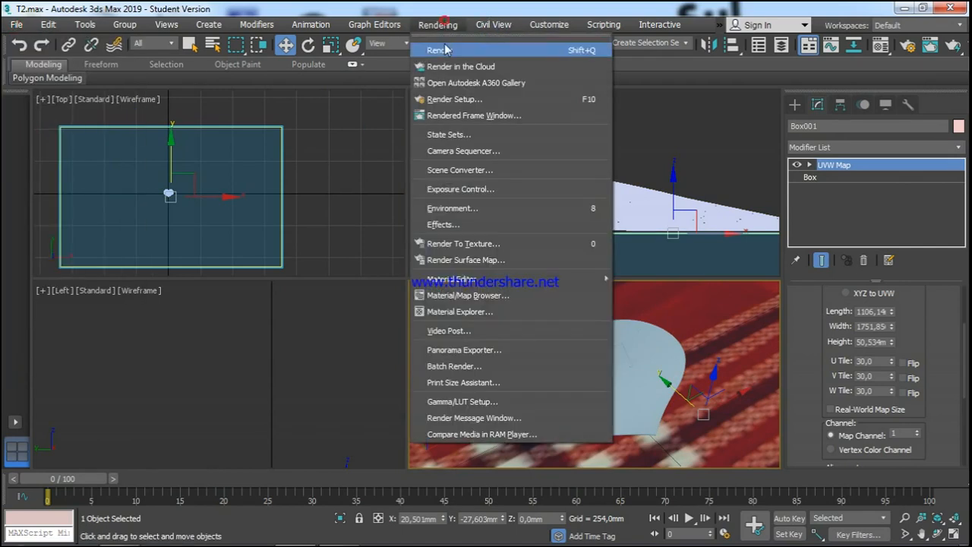
left_click(446, 50)
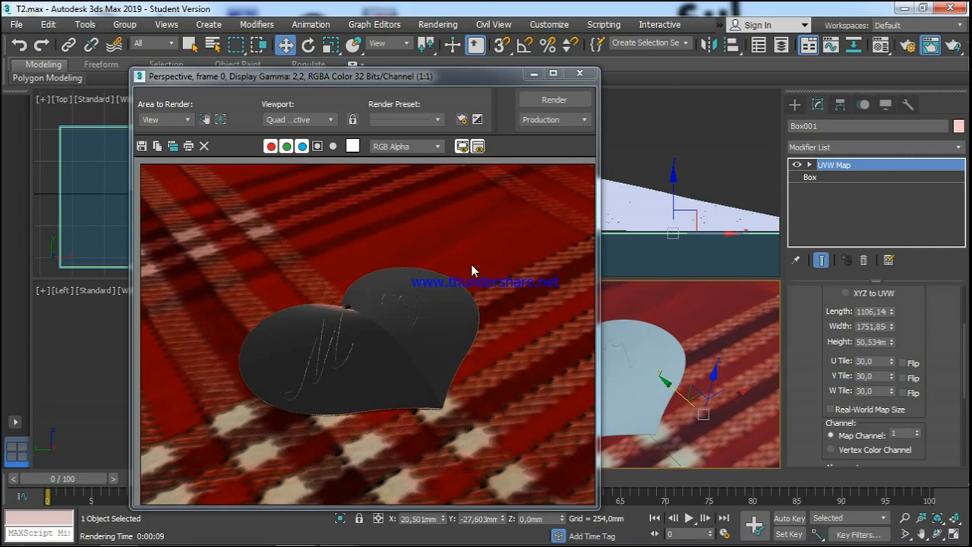
left_click(581, 74)
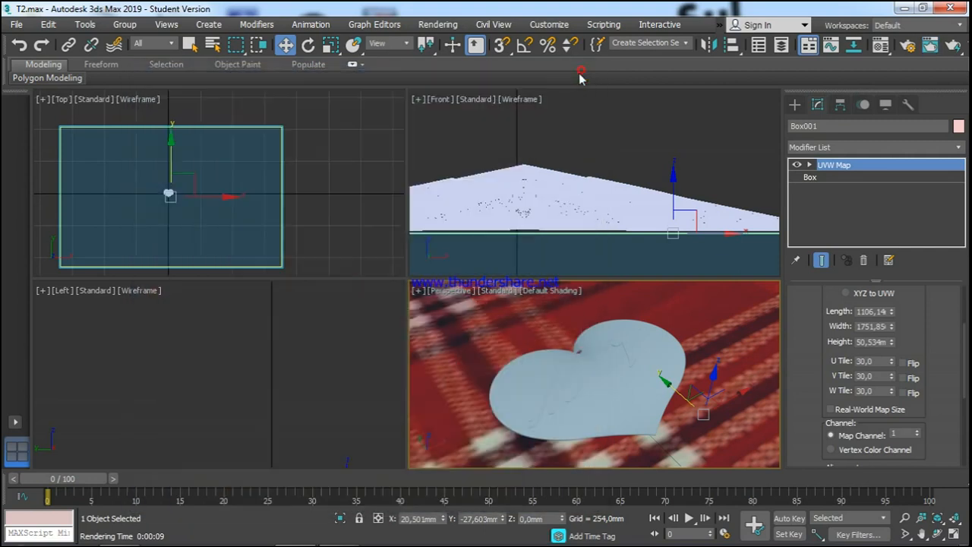
Change the environment background color to a grey with red, green and blue at 99.
left_click(438, 24)
left_click(450, 209)
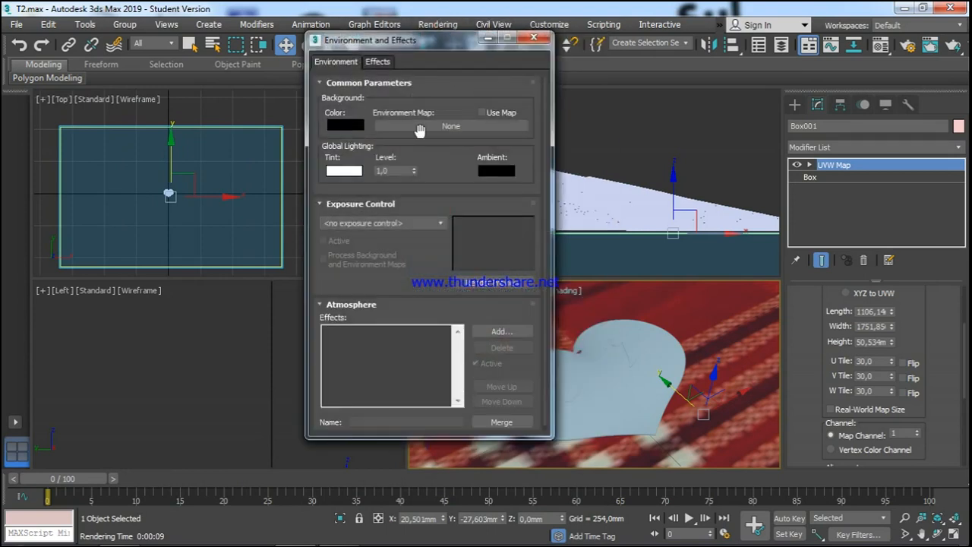
left_click(352, 126)
left_click_drag(420, 96, 420, 137)
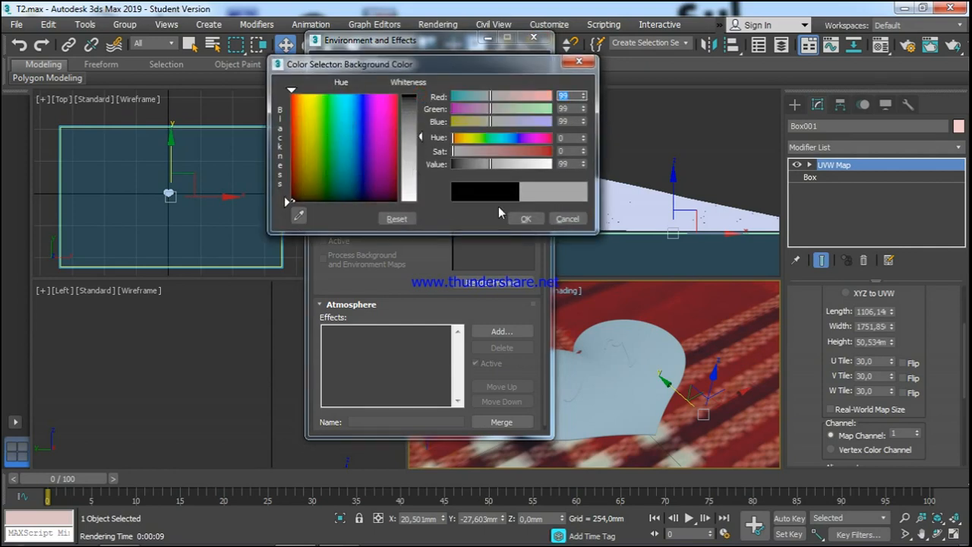
left_click(522, 218)
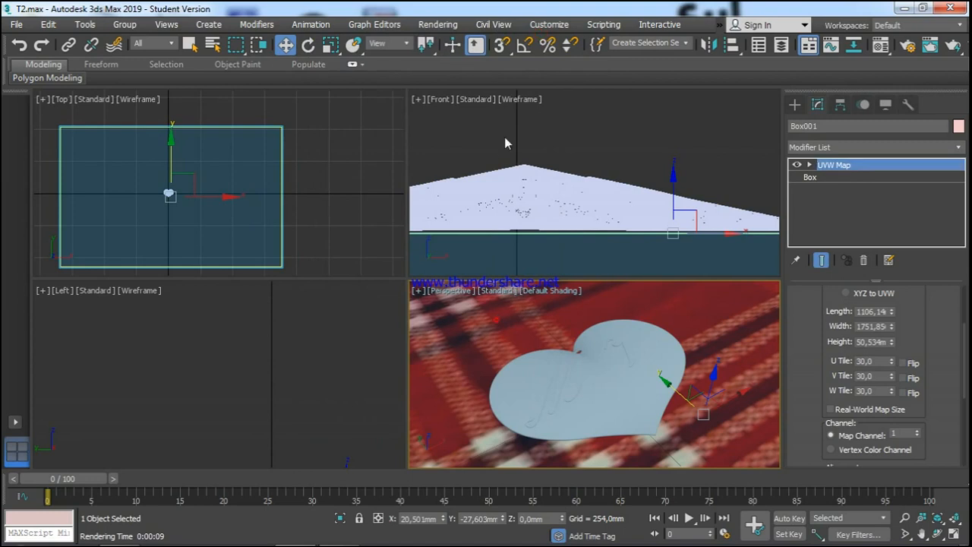
Render the Perspective view again with the grey background and close the rendered frame.
left_click(456, 26)
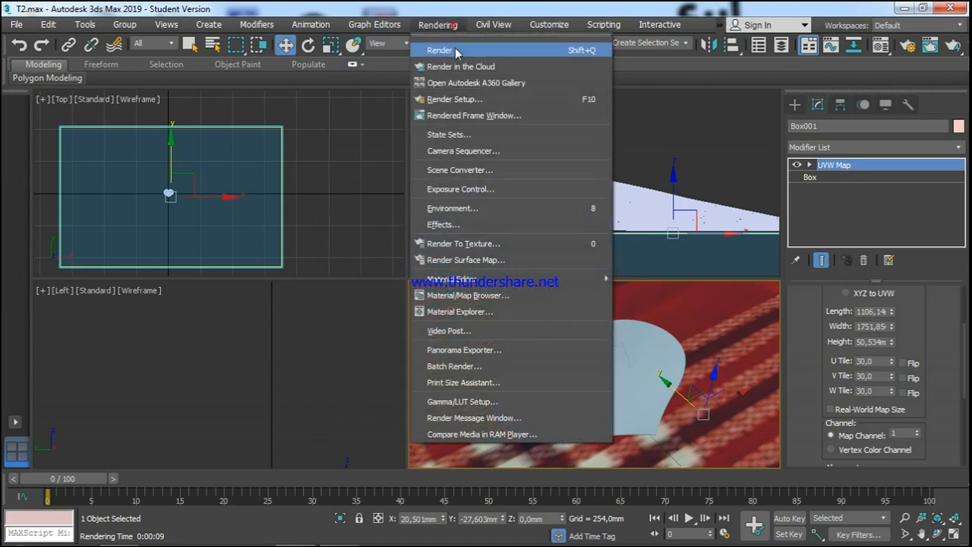
left_click(448, 51)
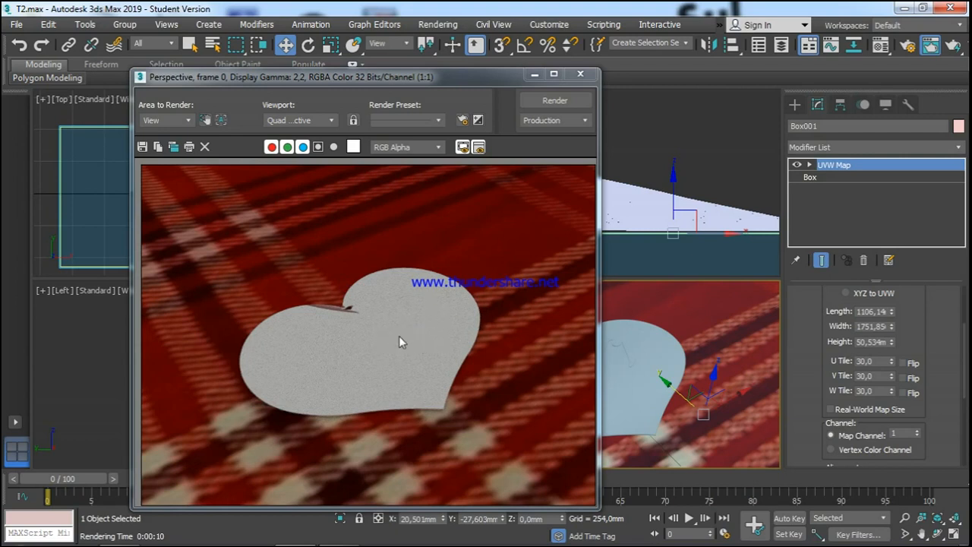
left_click(580, 74)
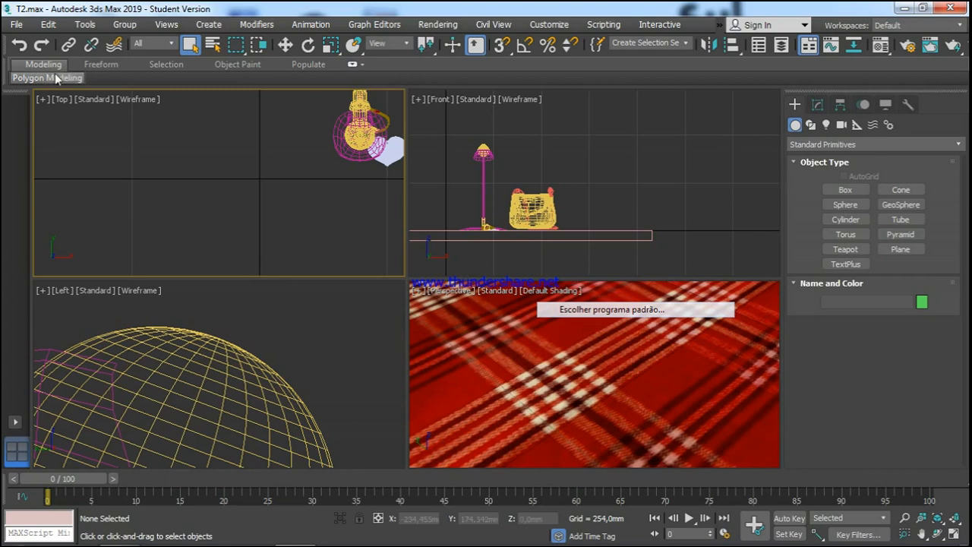
Start an import and browse to BackUp (D:) > 2-Unifra > Desenho Digital de Representação > Tutoriais > 2020 > T2 > Cena.
left_click(17, 25)
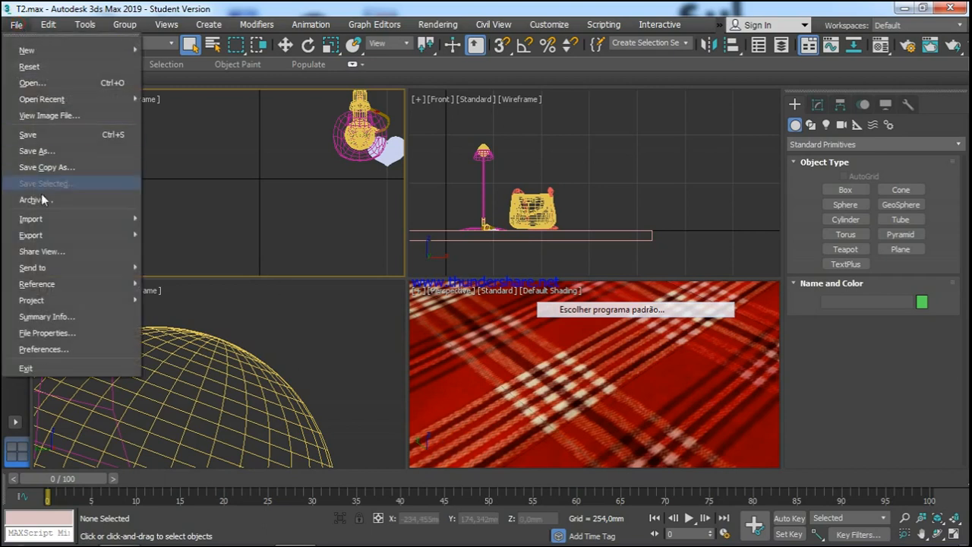
mouse_move(48, 220)
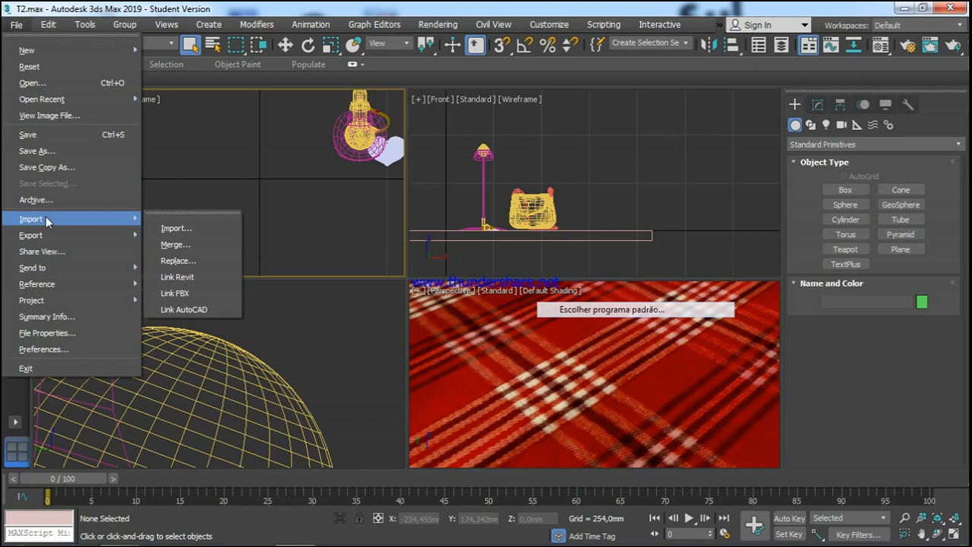
left_click(168, 228)
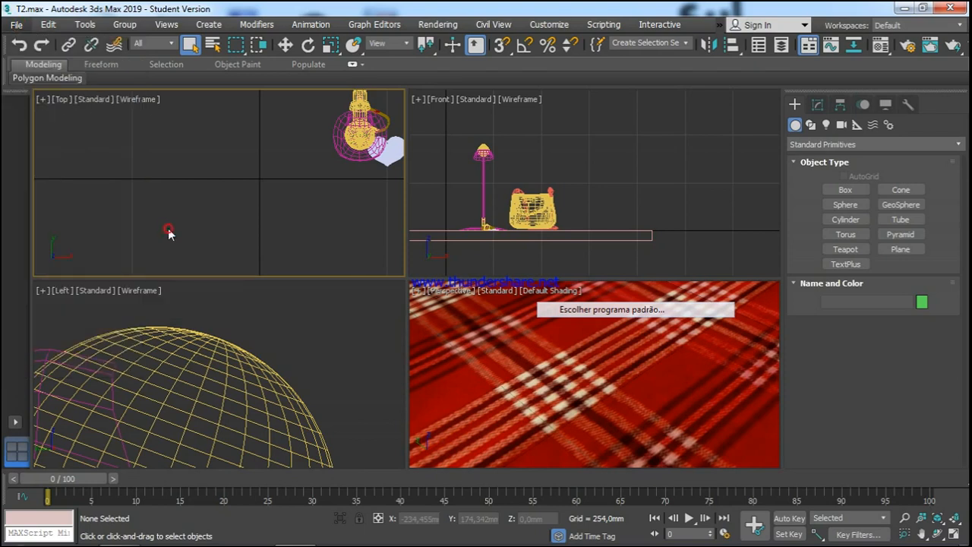
left_click(170, 61)
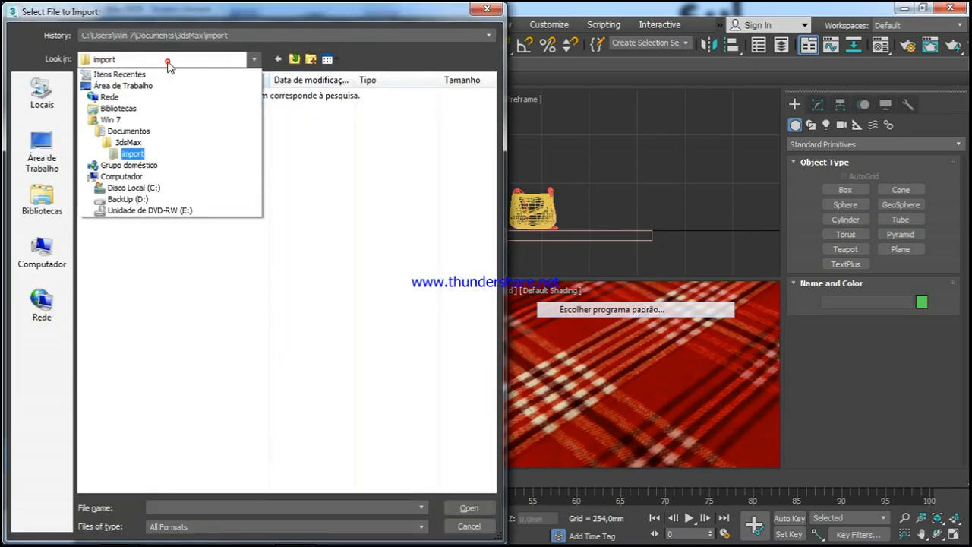
left_click(137, 199)
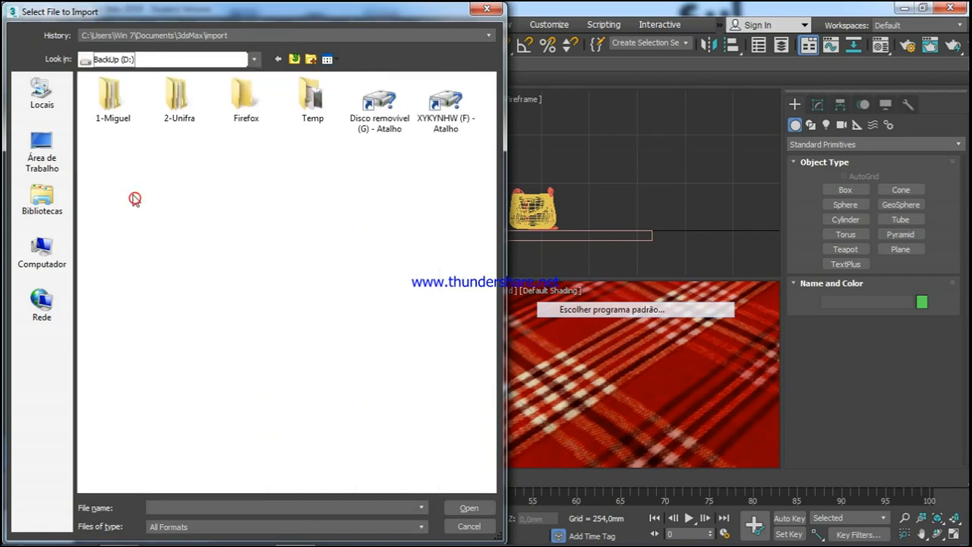
double_click(183, 106)
left_click(137, 297)
scroll(141, 292, "down", 5)
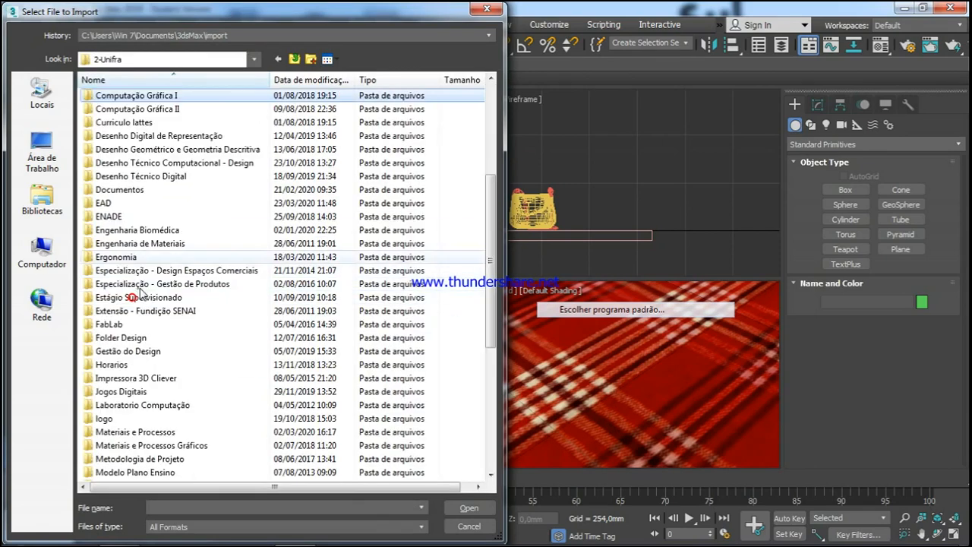
scroll(124, 246, "up", 1)
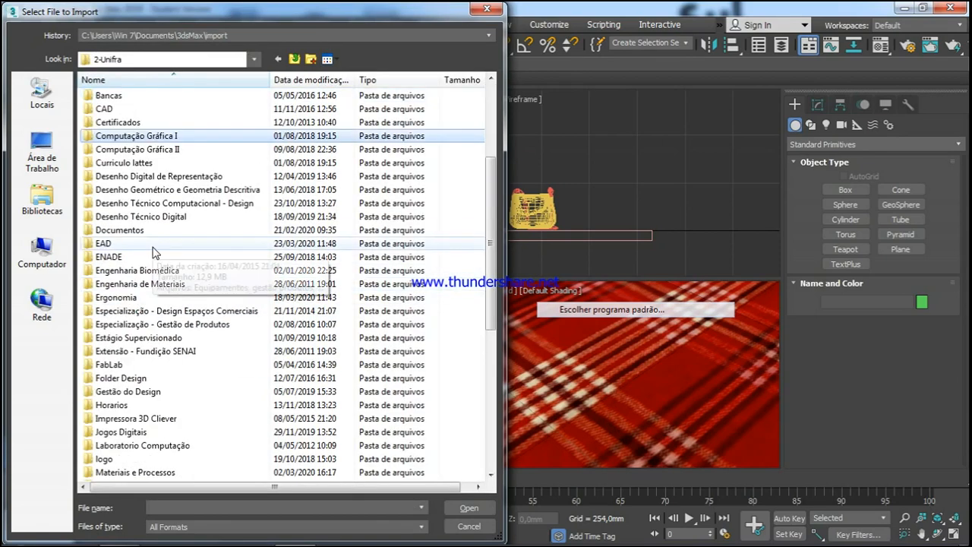
double_click(145, 177)
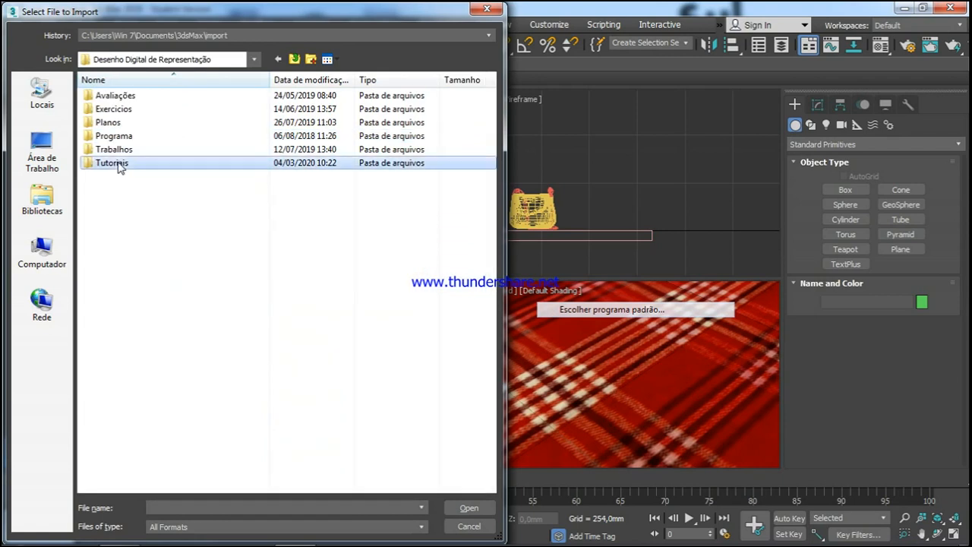
double_click(118, 161)
double_click(105, 95)
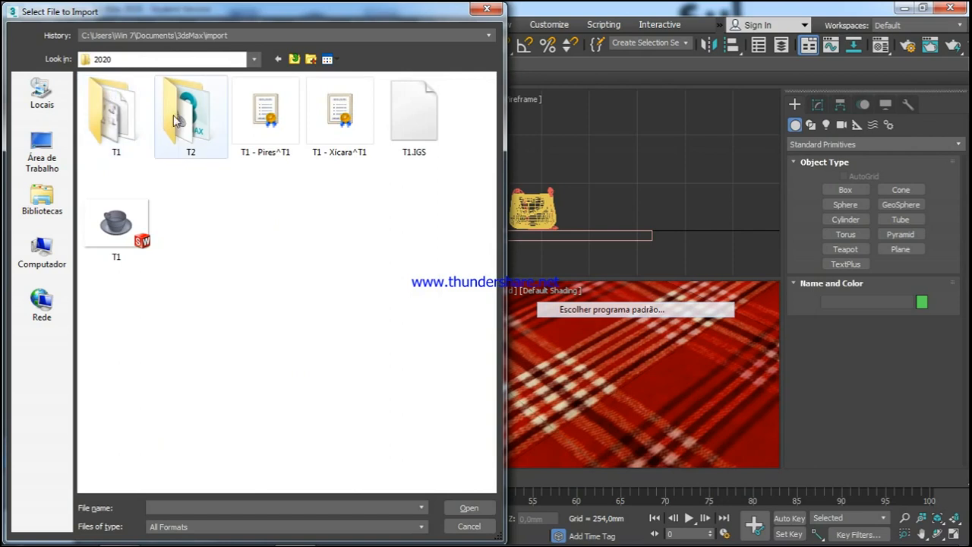
double_click(182, 114)
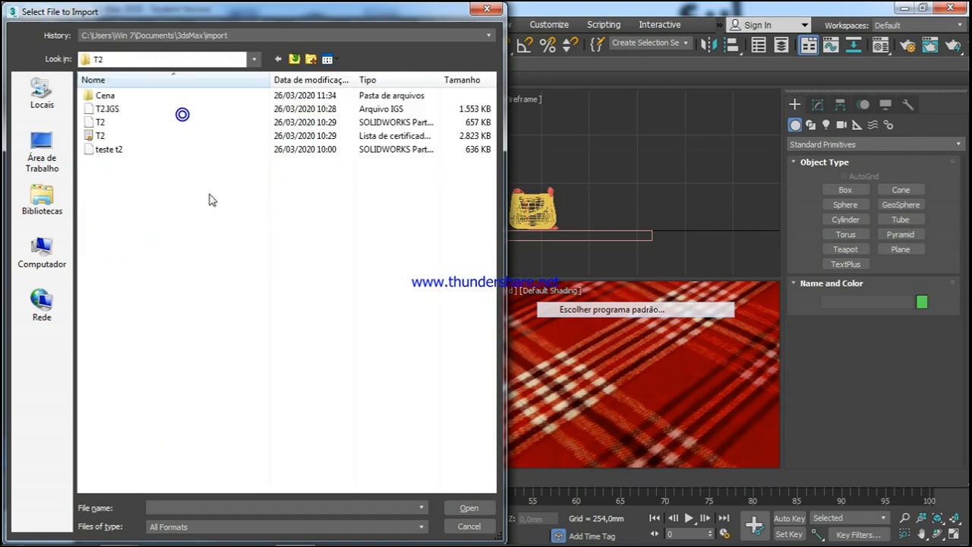
double_click(105, 95)
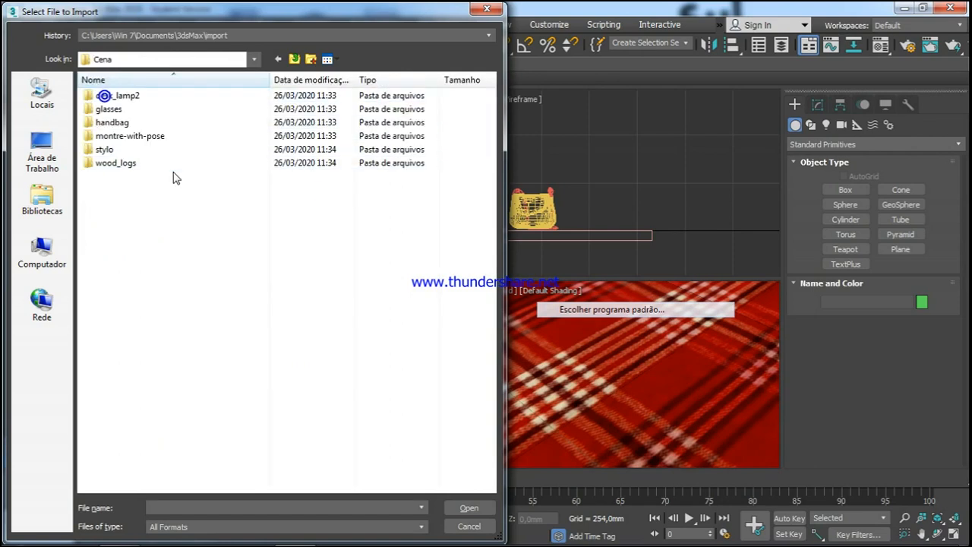
Import the glasses OBJ model from the glasses folder with the default import options.
double_click(106, 109)
left_click(118, 96)
left_click(463, 506)
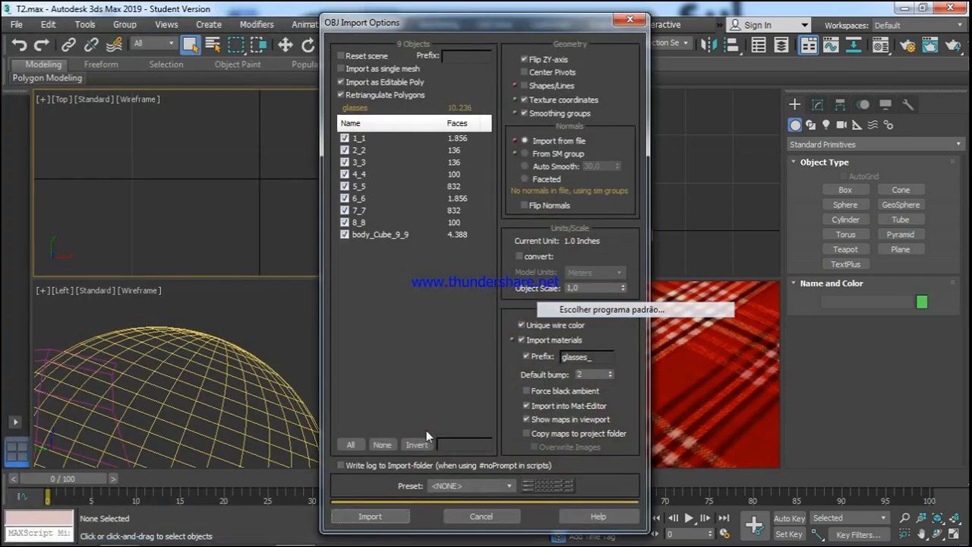
left_click(383, 515)
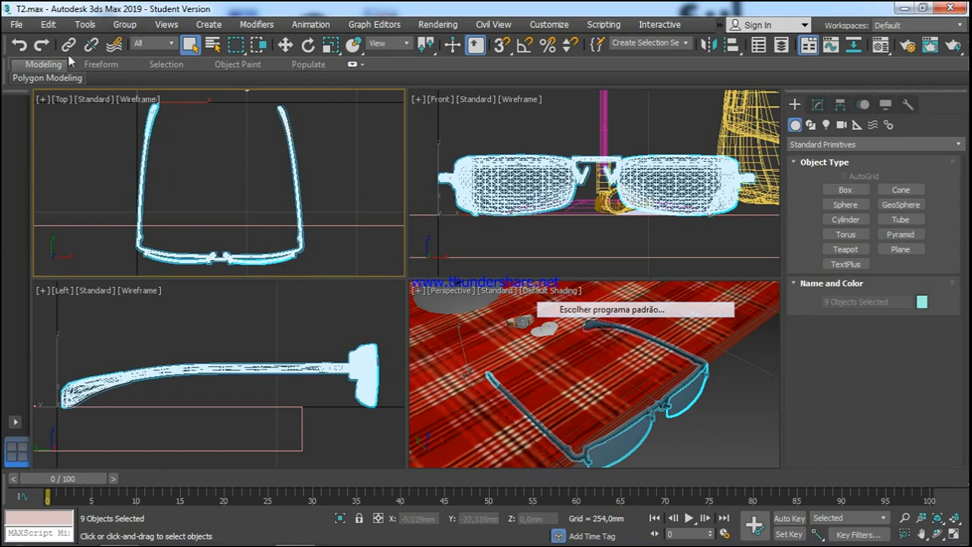
Group all the imported glasses parts under the name oculos.
left_click(126, 25)
left_click(131, 46)
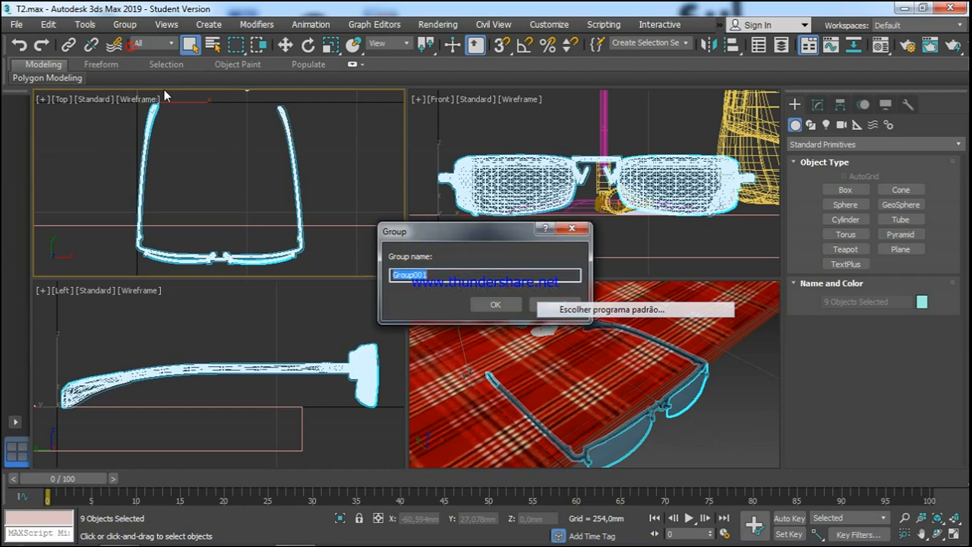
type("oculos")
left_click(504, 307)
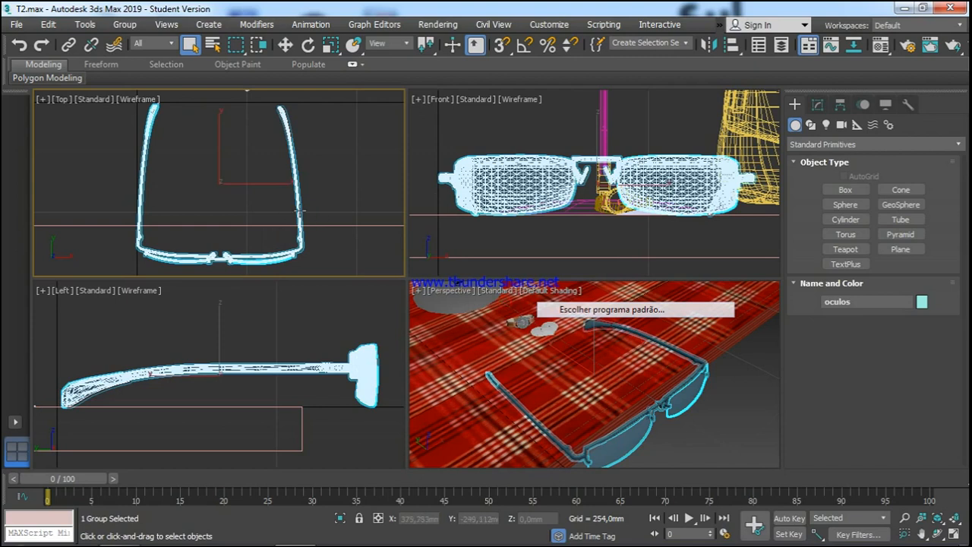
Scale the glasses group uniformly down to about 36 percent.
left_click(330, 46)
scroll(362, 195, "down", 4)
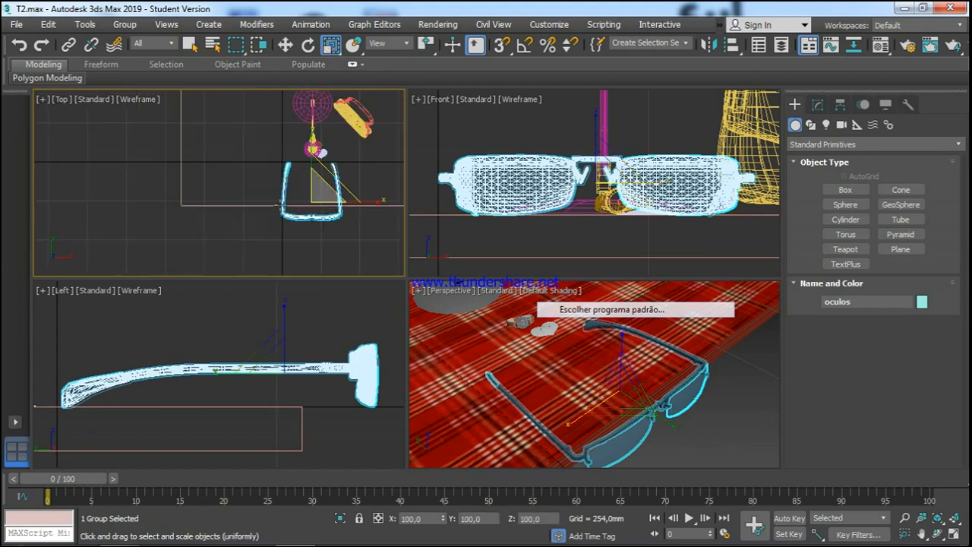
scroll(344, 180, "up", 4)
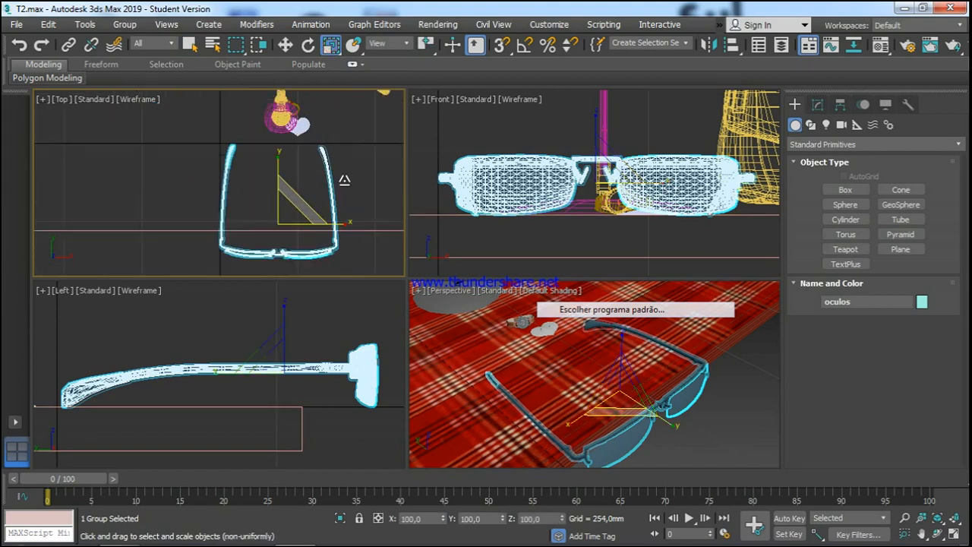
left_click_drag(285, 214, 187, 347)
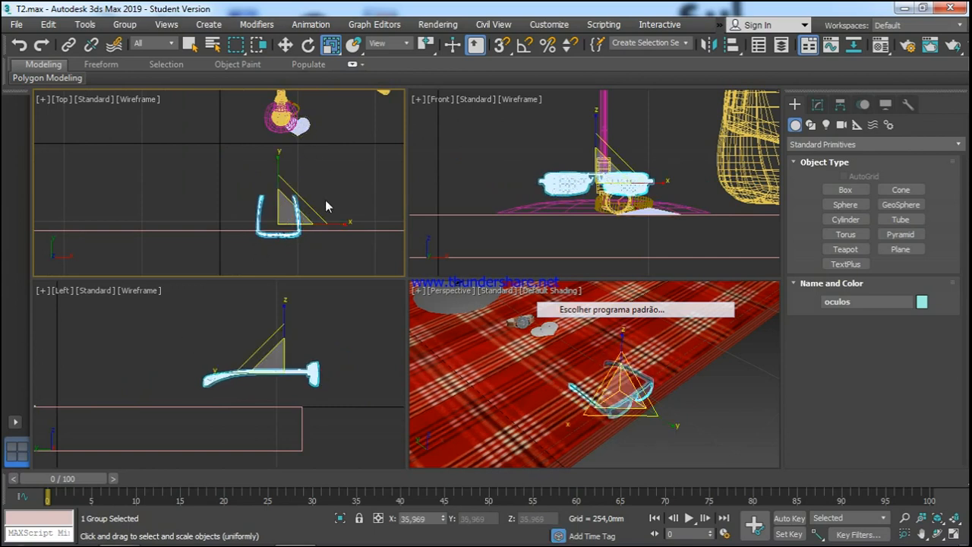
Move the glasses in the Top view to the area between the heart pendant and the handbag, then deselect them.
left_click(285, 45)
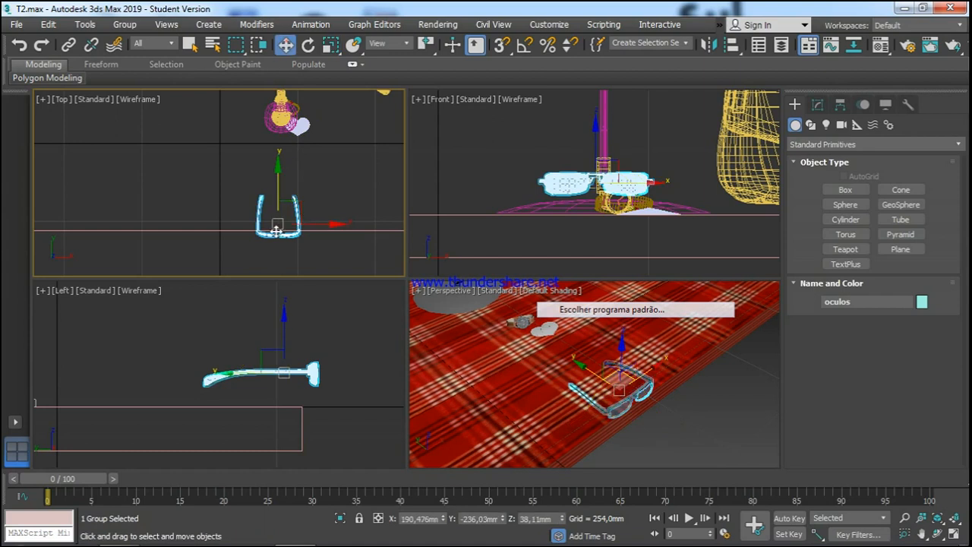
left_click_drag(292, 206, 338, 89)
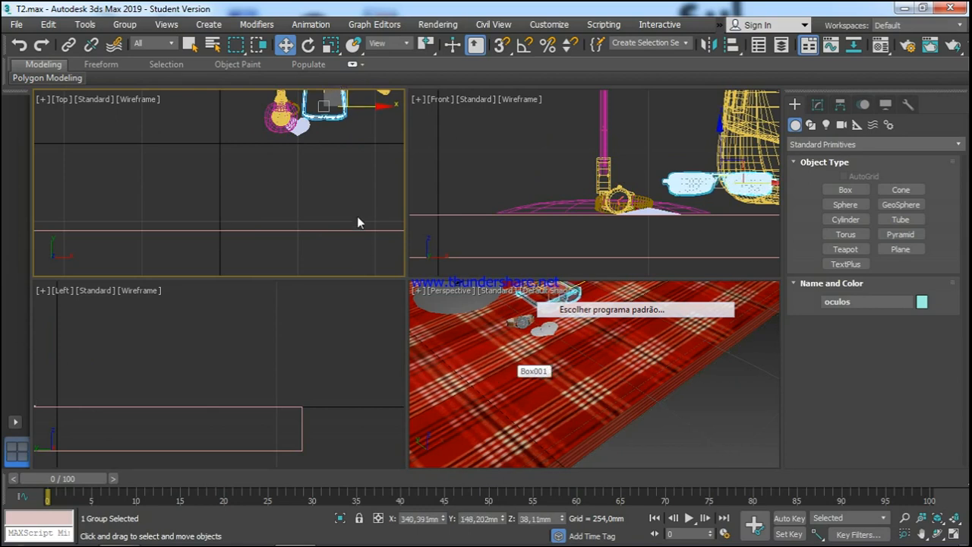
left_click(324, 189)
Rotate the glasses about -33 degrees around Z in the Top view so they sit at an angle behind the heart.
scroll(324, 189, "up", 1)
scroll(537, 301, "up", 5)
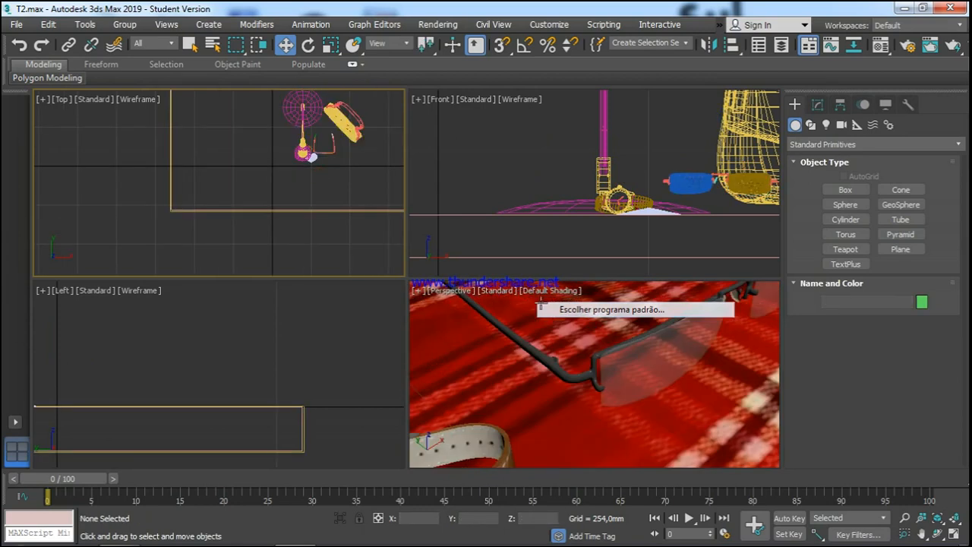
scroll(591, 339, "down", 5)
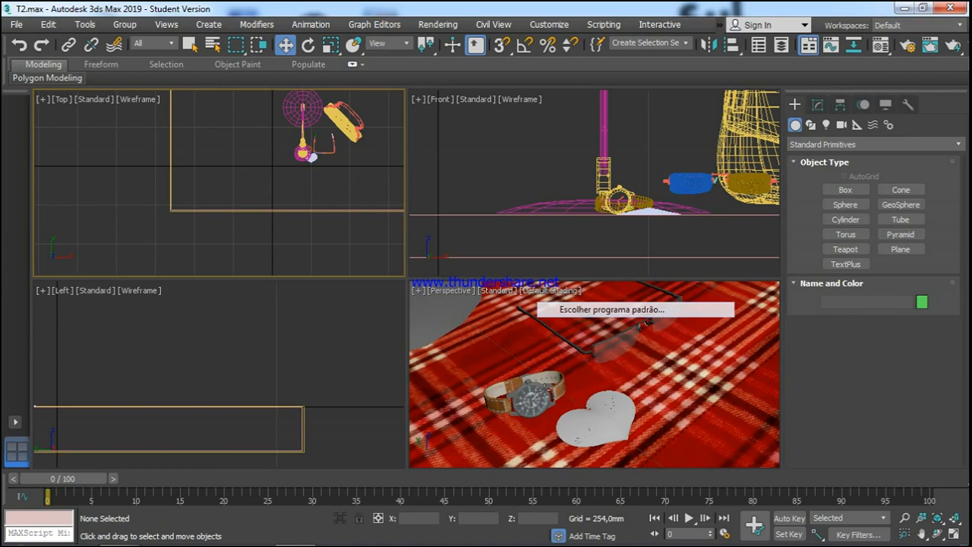
scroll(572, 427, "down", 4)
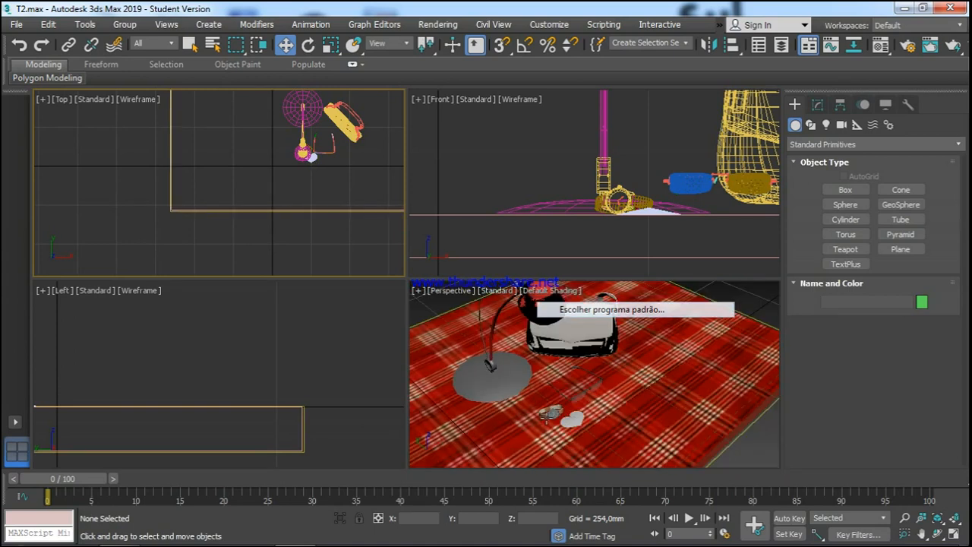
scroll(591, 432, "up", 5)
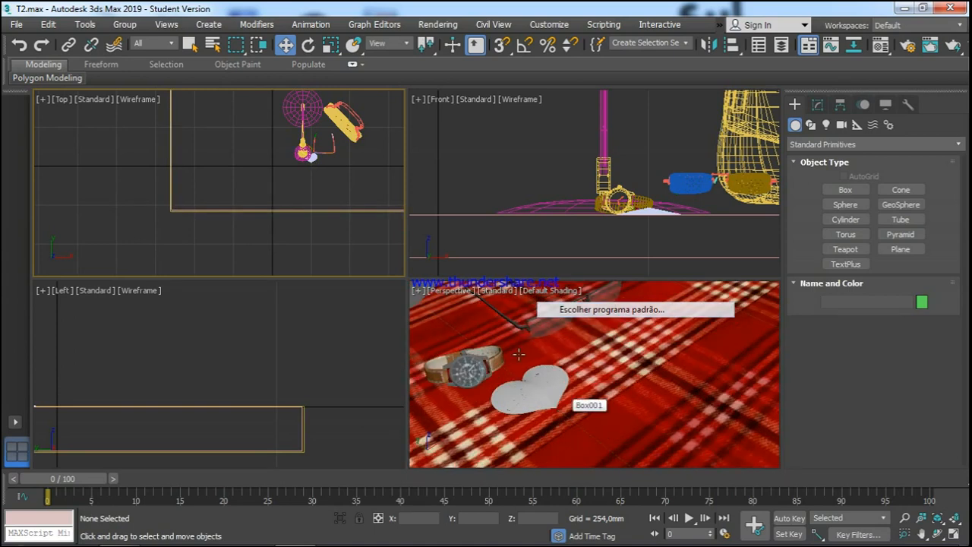
scroll(356, 148, "up", 4)
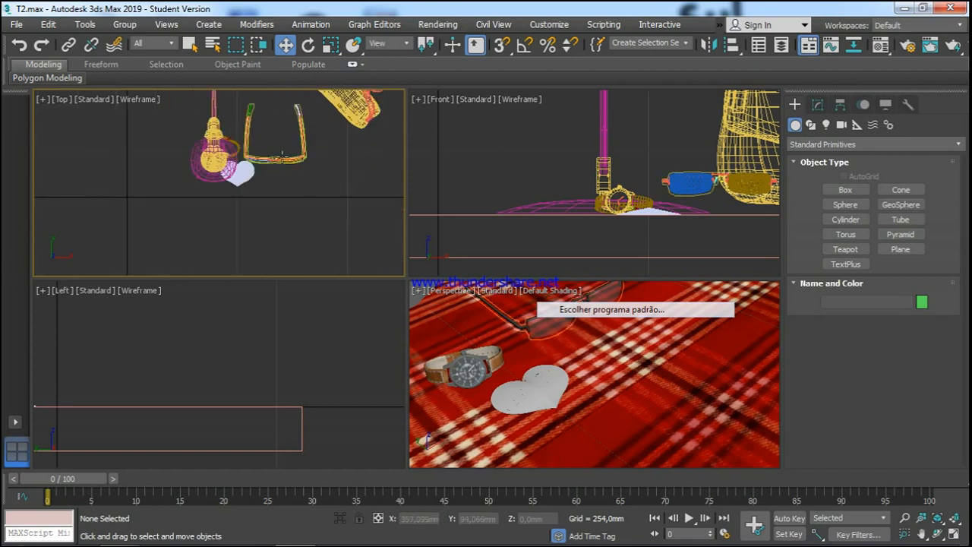
left_click(303, 158)
left_click(309, 46)
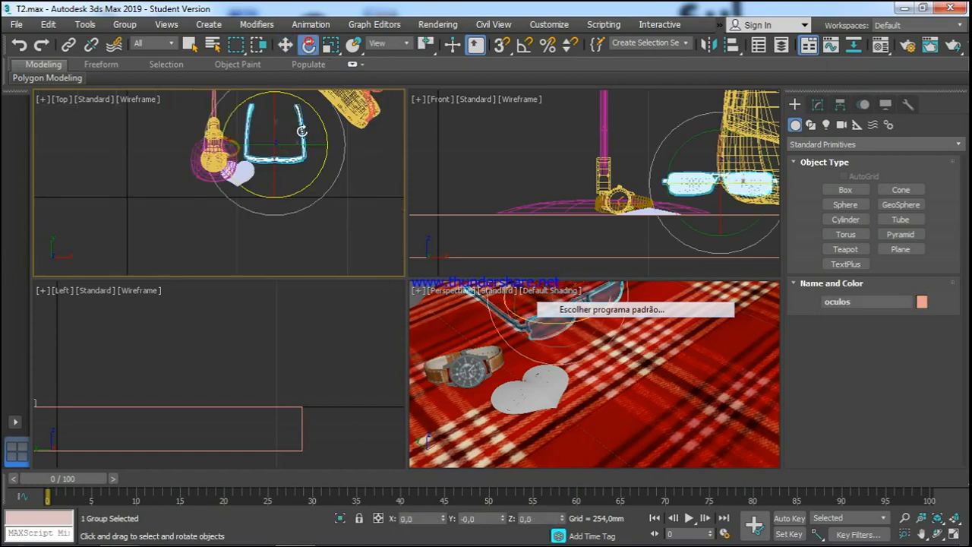
left_click_drag(316, 118, 336, 158)
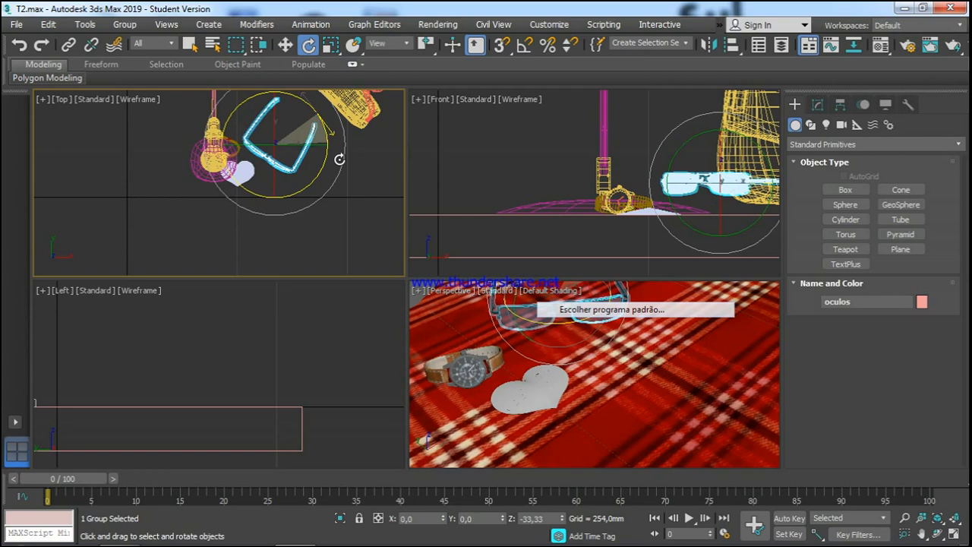
left_click(318, 218)
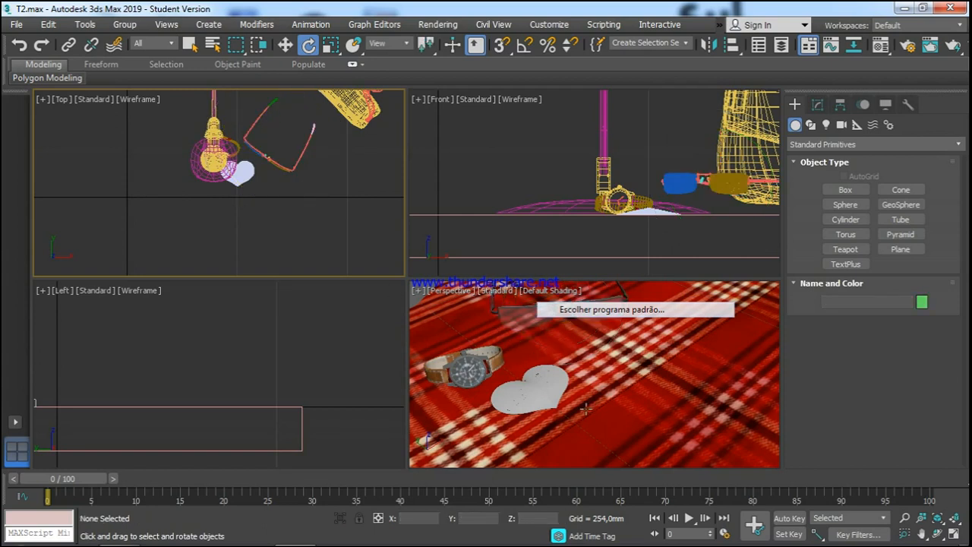
Lower the glasses vertically in the Front view until they rest on the plaid base.
scroll(591, 410, "down", 2)
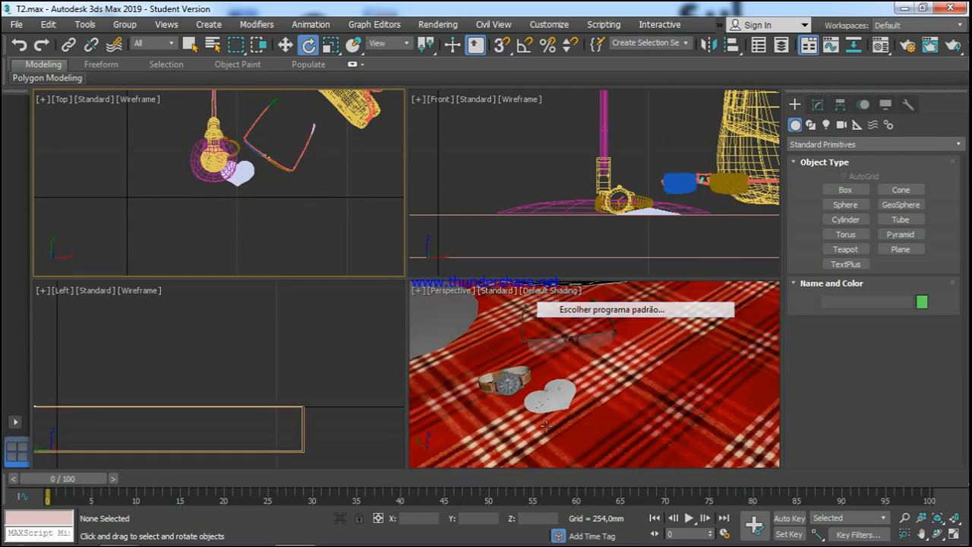
scroll(545, 426, "up", 2)
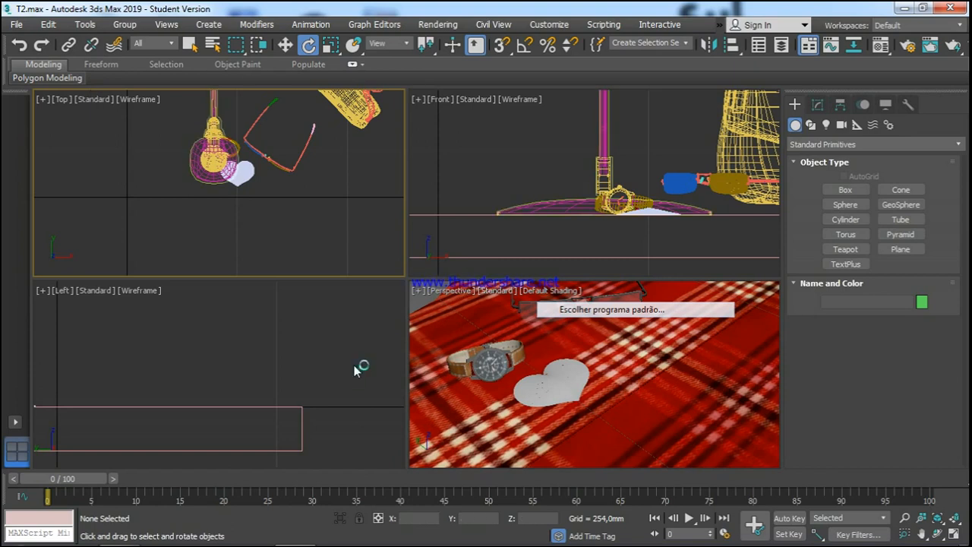
left_click(682, 176)
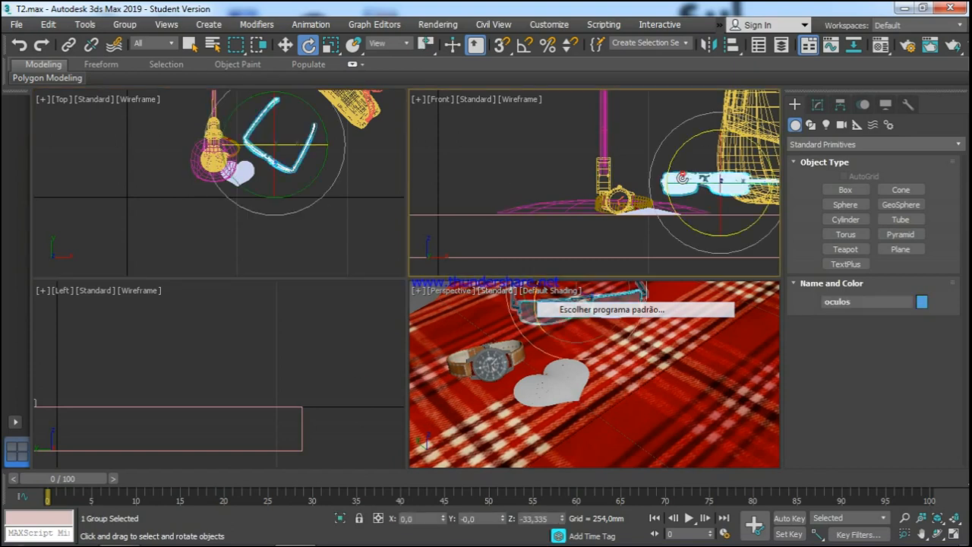
left_click(286, 44)
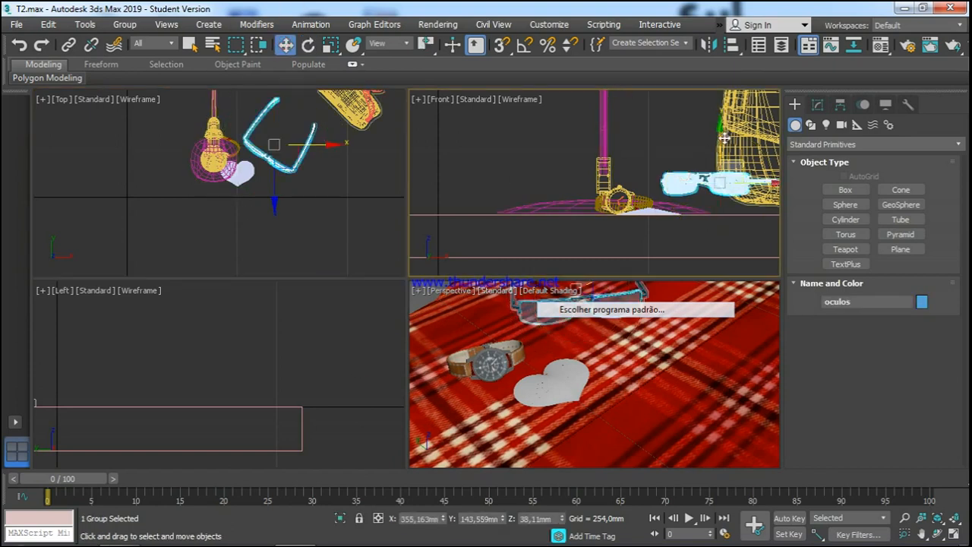
left_click_drag(721, 140, 715, 158)
left_click(349, 228)
Create a Target camera in the Top view, placed diagonally in front of the objects and aimed at the heart pendant.
scroll(340, 231, "down", 2)
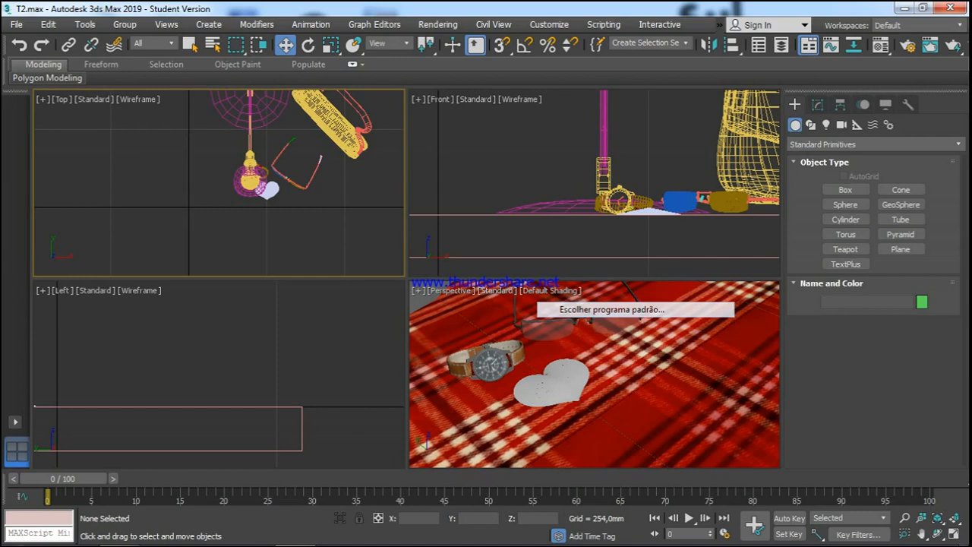
left_click(841, 126)
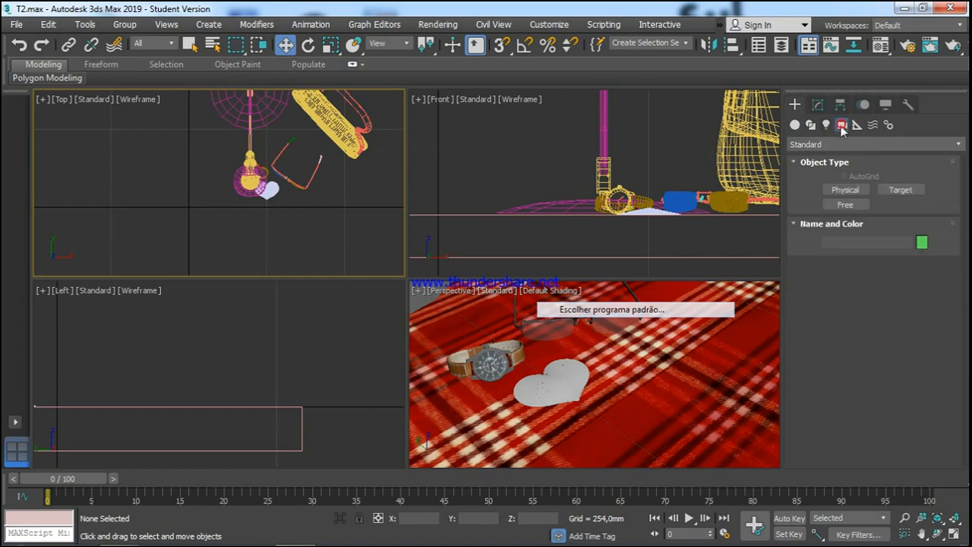
left_click(900, 189)
left_click_drag(173, 245, 257, 189)
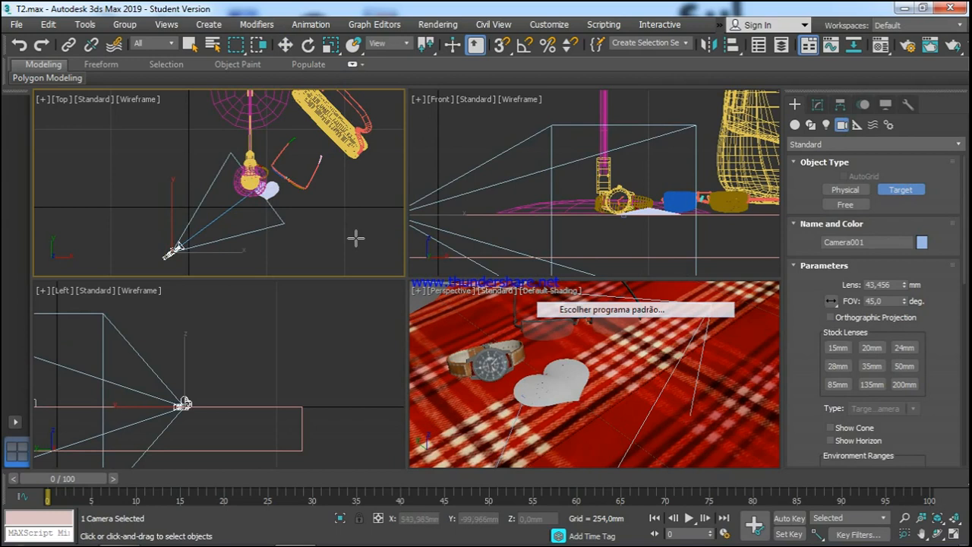
Switch the Perspective viewport to the Camera001 view and orbit the camera upward so it looks down on the objects.
key("w")
left_click(472, 328)
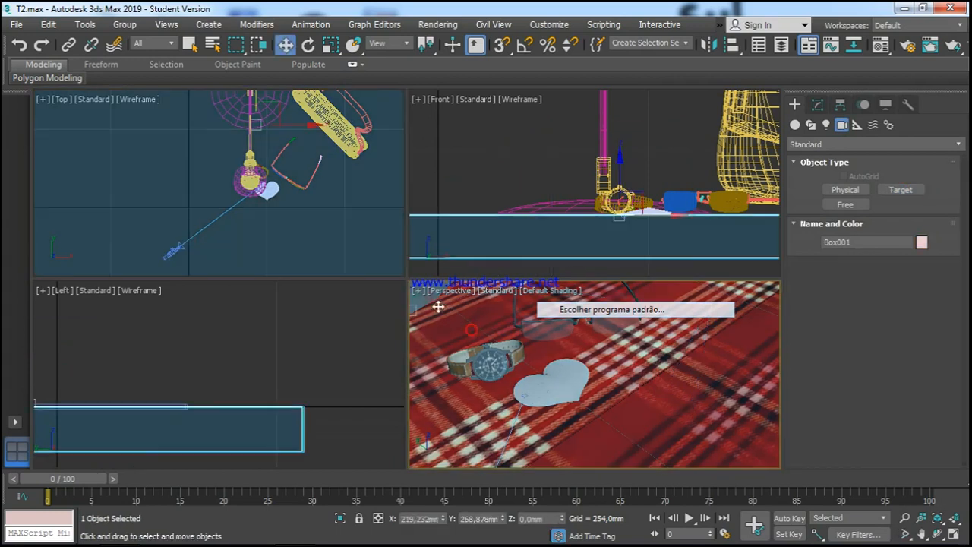
key("c")
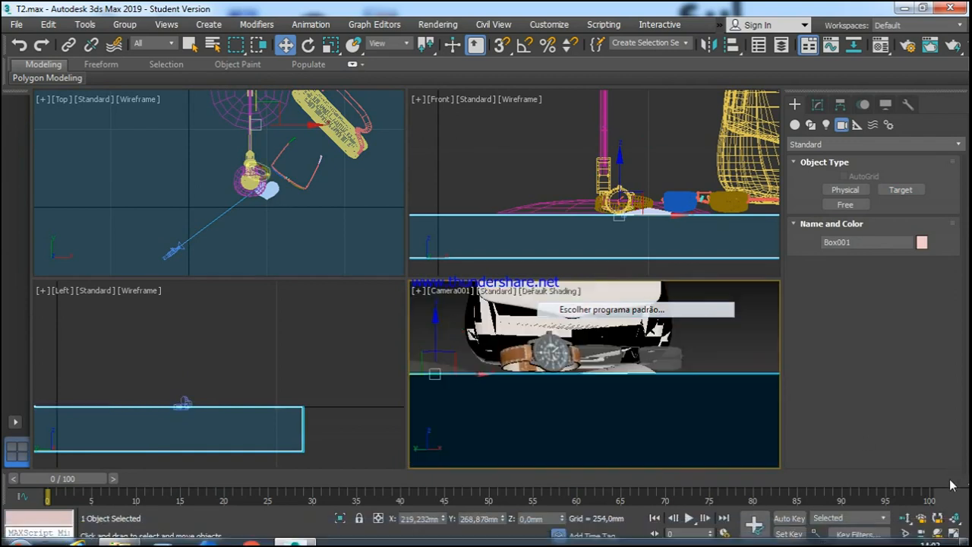
left_click(938, 535)
left_click_drag(633, 353, 601, 371)
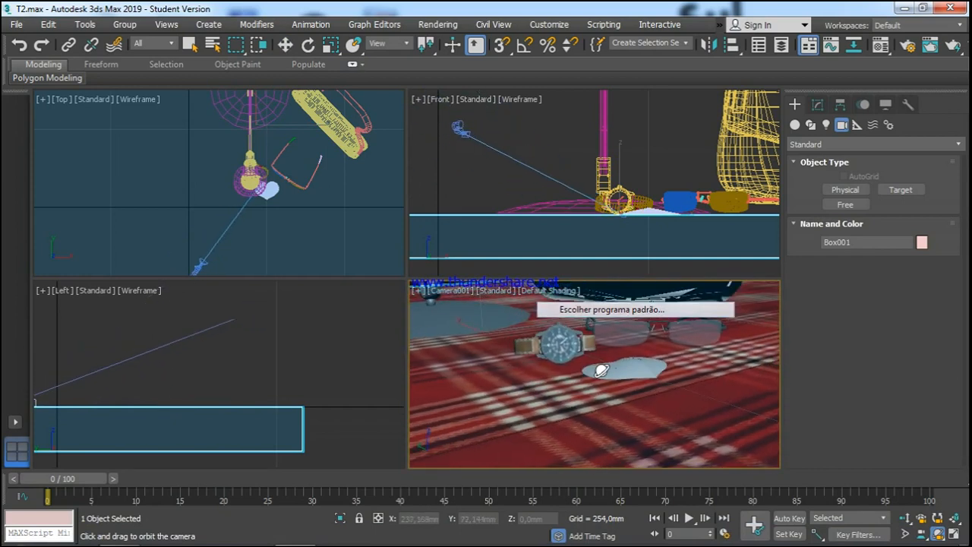
Dolly the camera in and truck it to frame the heart pendant with the watch beside it, then clear the selection.
left_click_drag(722, 375, 667, 310)
left_click(903, 518)
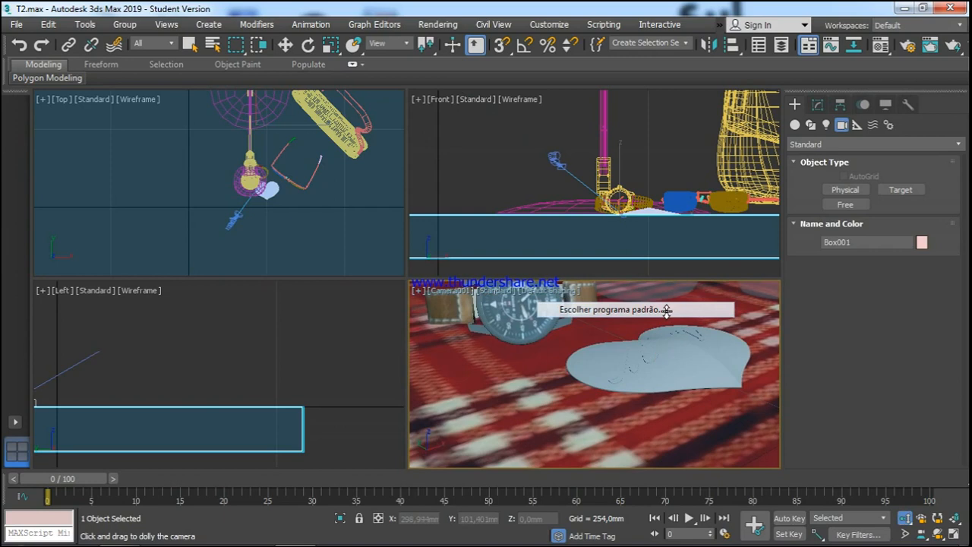
left_click(922, 536)
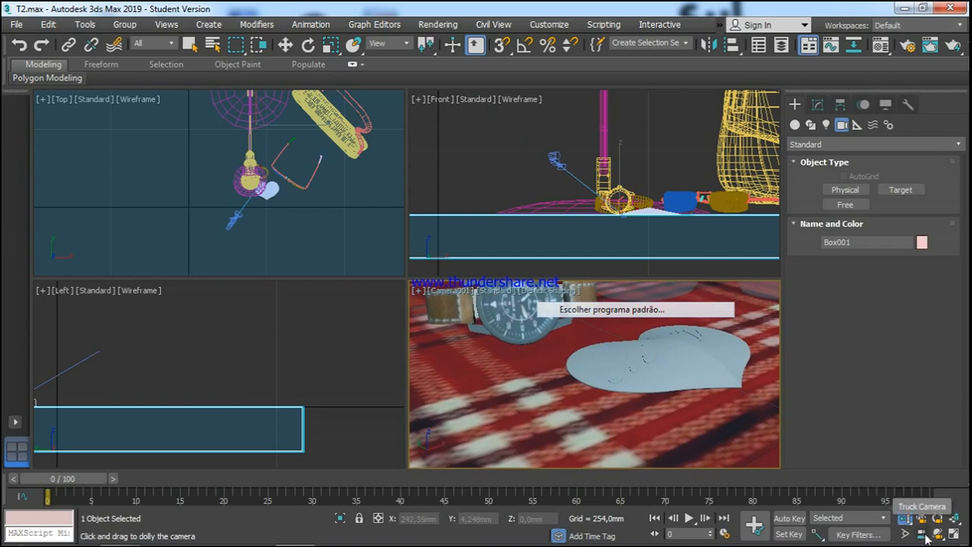
left_click_drag(674, 377, 592, 401)
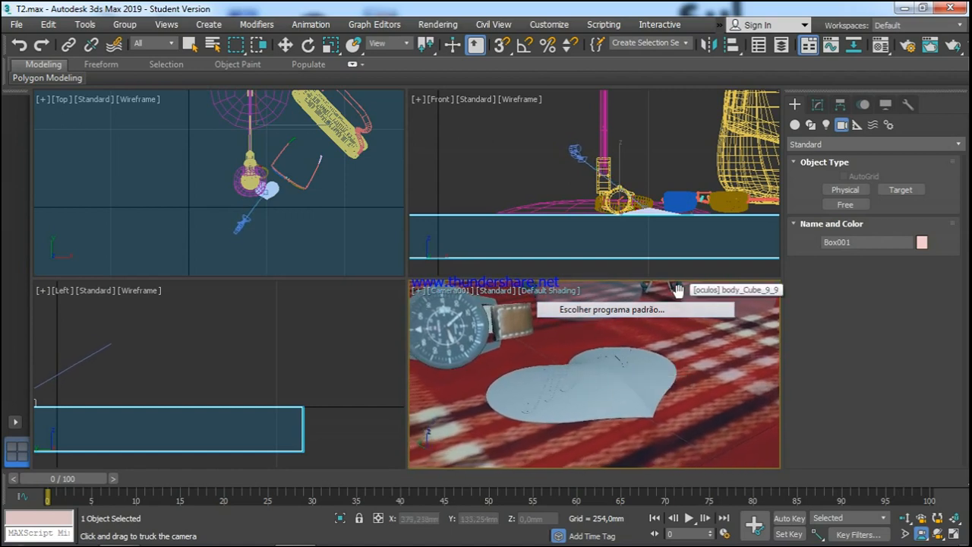
left_click(345, 228)
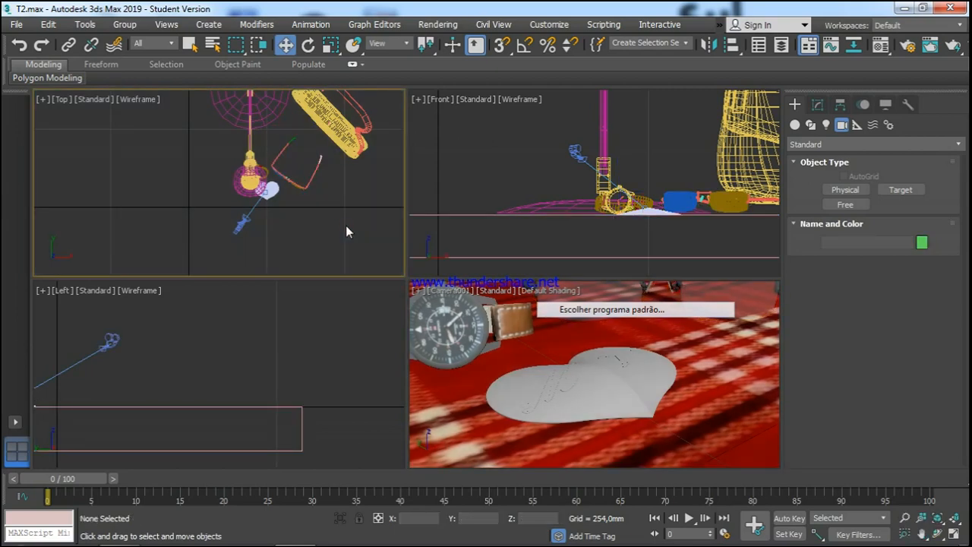
Create a photometric Target Light in the Left view, running from just below the lamp head straight down to the base.
left_click(827, 126)
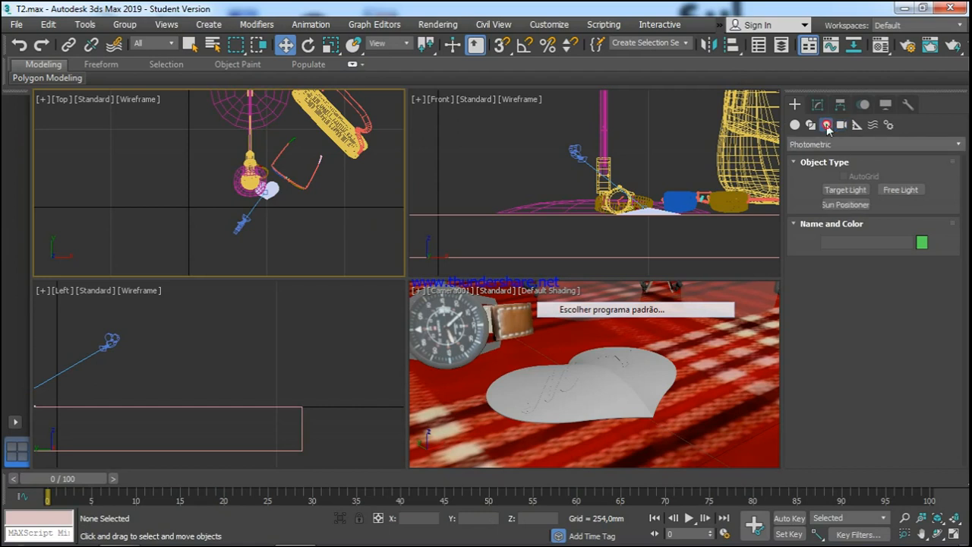
left_click(847, 191)
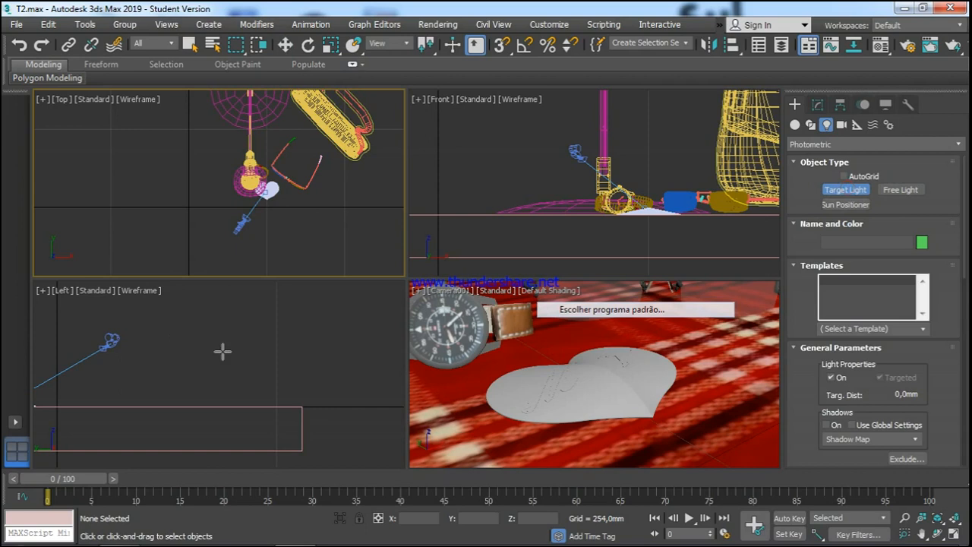
scroll(219, 350, "down", 10)
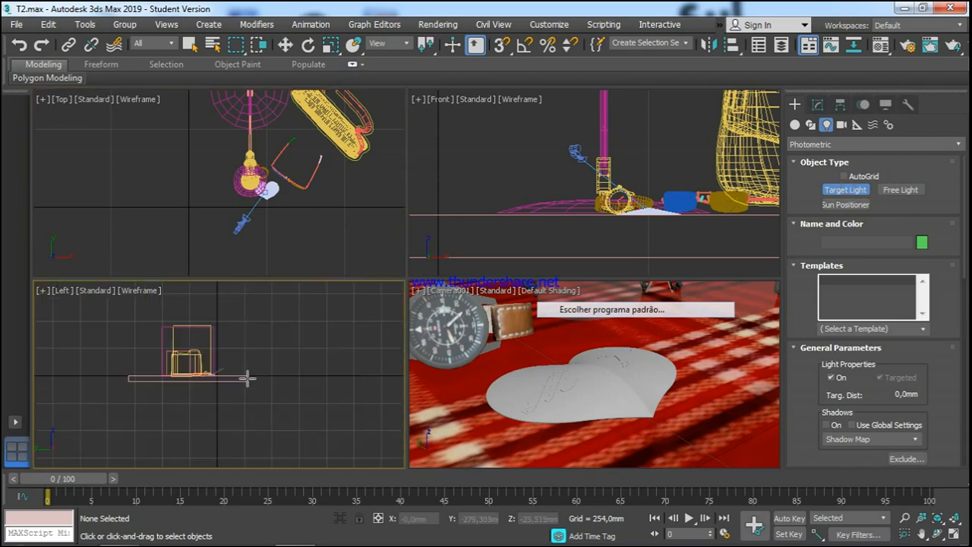
scroll(206, 380, "up", 3)
scroll(285, 411, "down", 1)
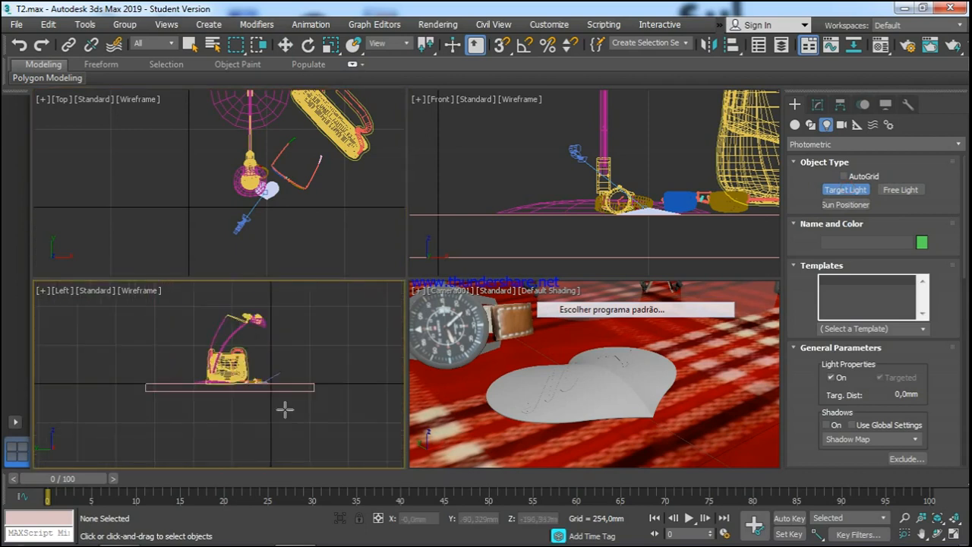
scroll(255, 332, "up", 4)
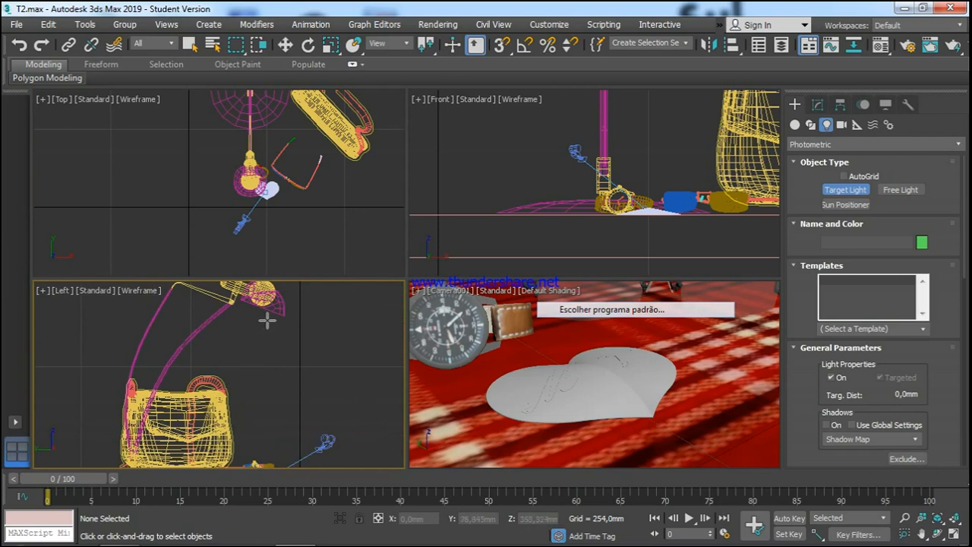
left_click_drag(261, 308, 264, 365)
right_click(264, 364)
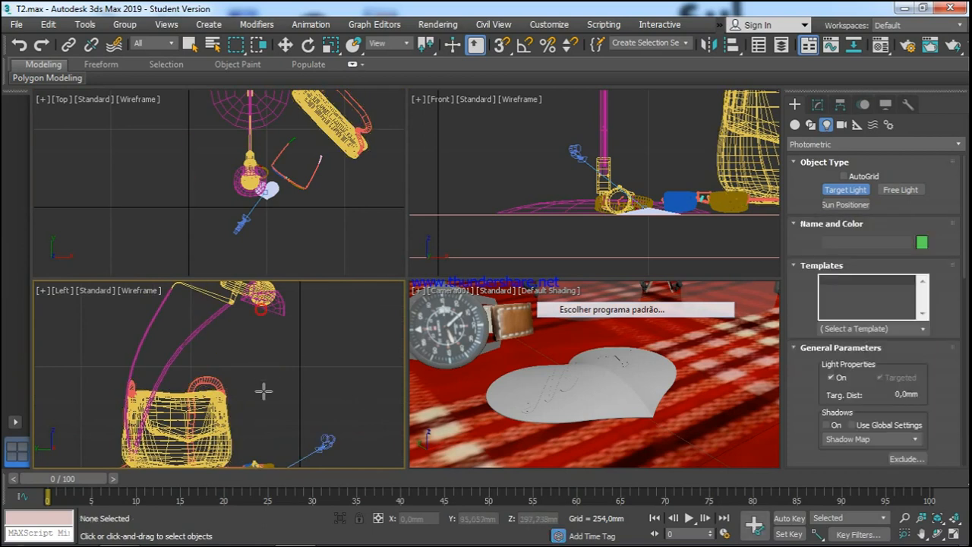
left_click_drag(260, 311, 259, 462)
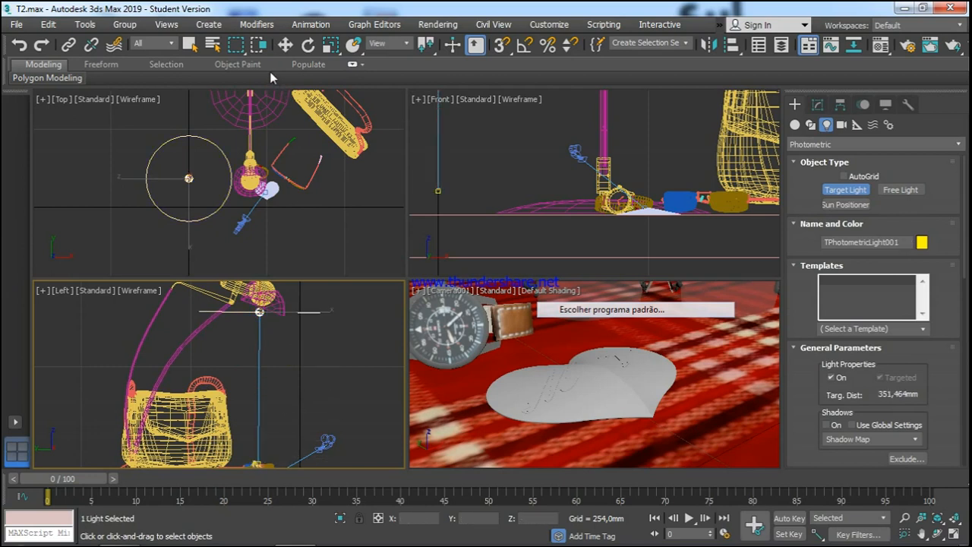
Move the target light in the Top view so it sits directly under the lamp head.
left_click(284, 45)
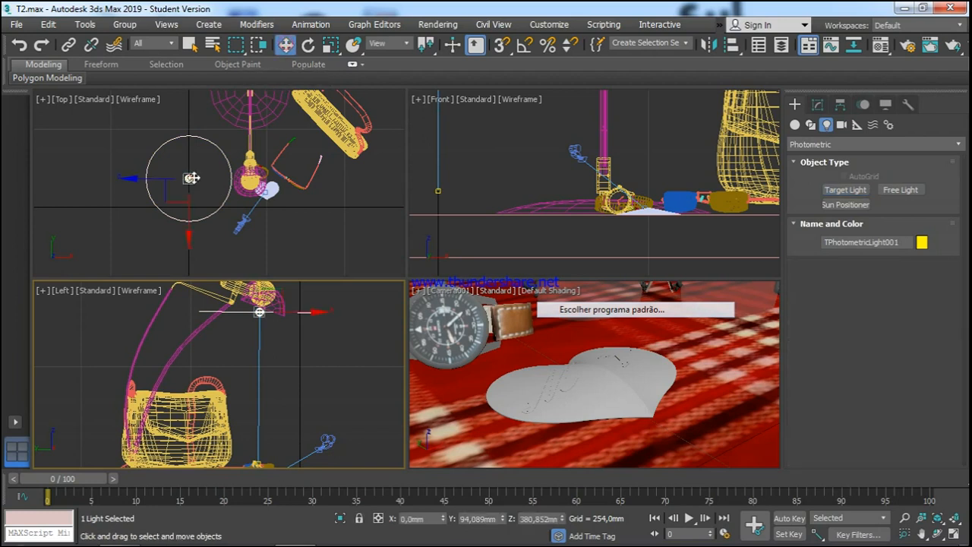
left_click_drag(191, 177, 254, 183)
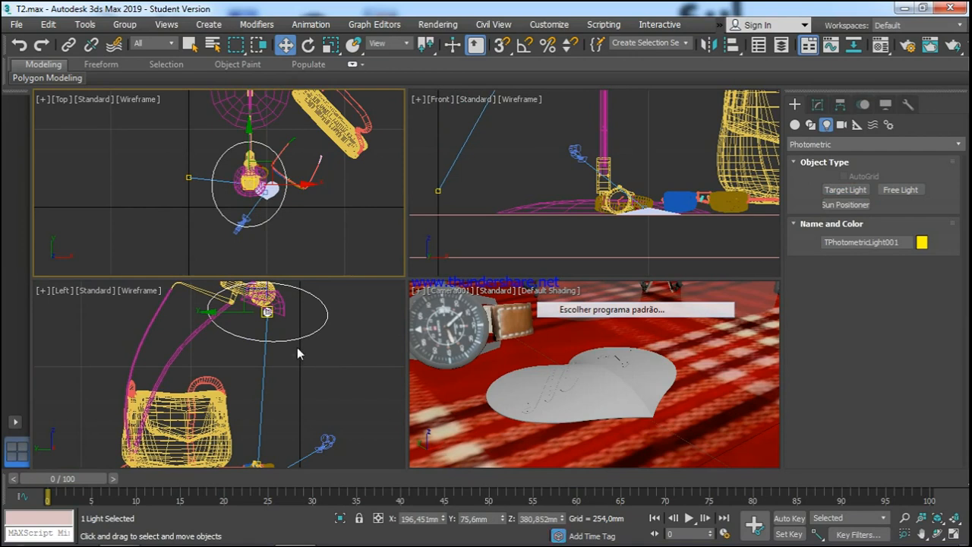
scroll(323, 365, "down", 3)
scroll(530, 201, "down", 5)
scroll(556, 156, "up", 1)
scroll(515, 150, "up", 1)
scroll(501, 175, "up", 1)
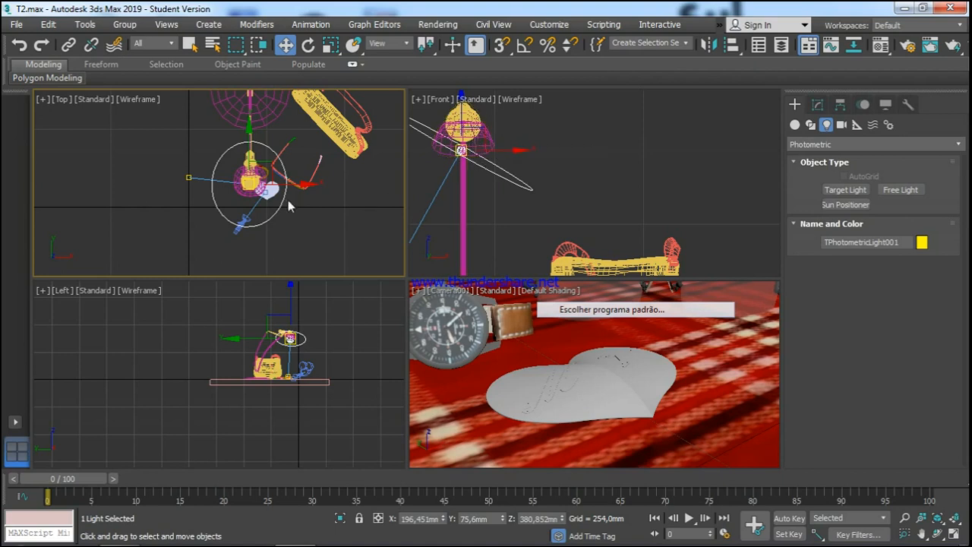
Move the light's target in the Top view beneath the lamp head, next to the heart pendant.
left_click(187, 176)
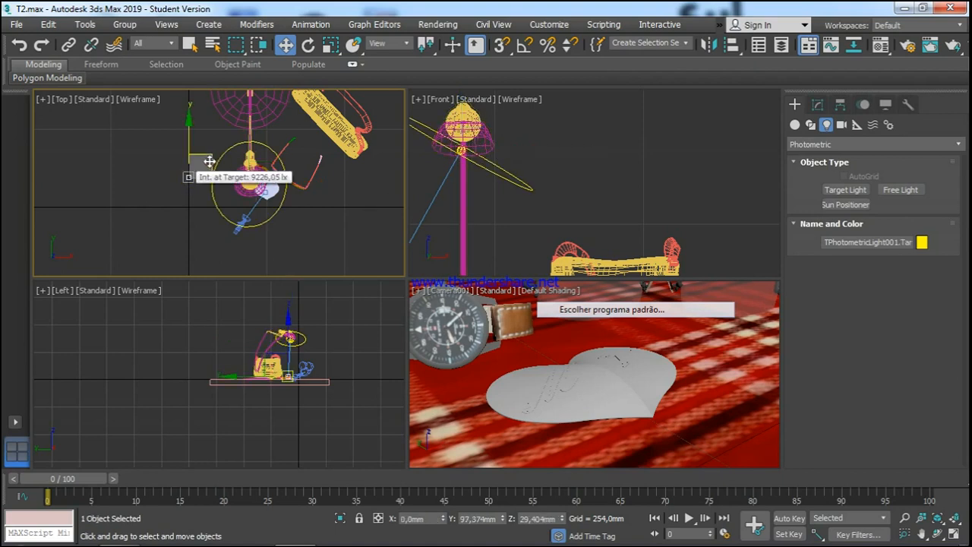
left_click_drag(212, 158, 284, 168)
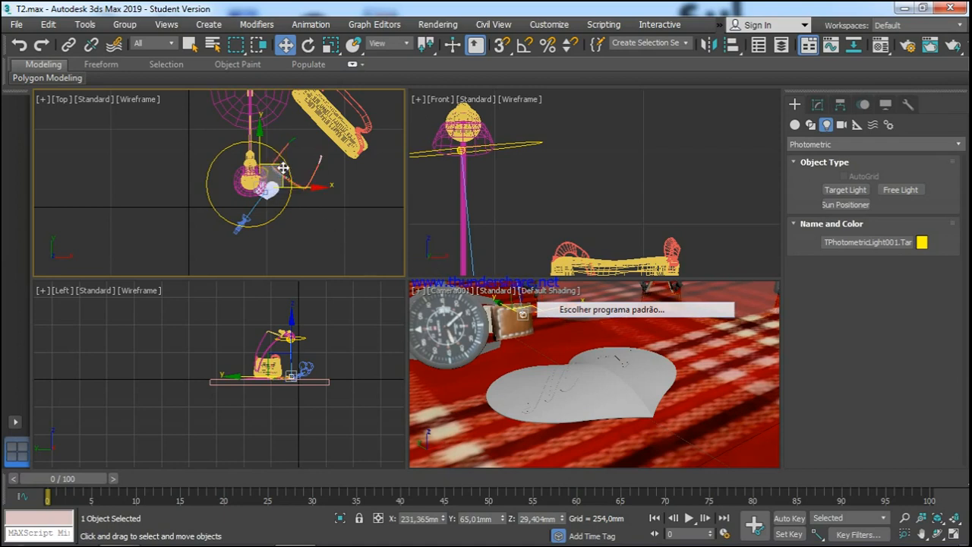
left_click_drag(283, 168, 275, 171)
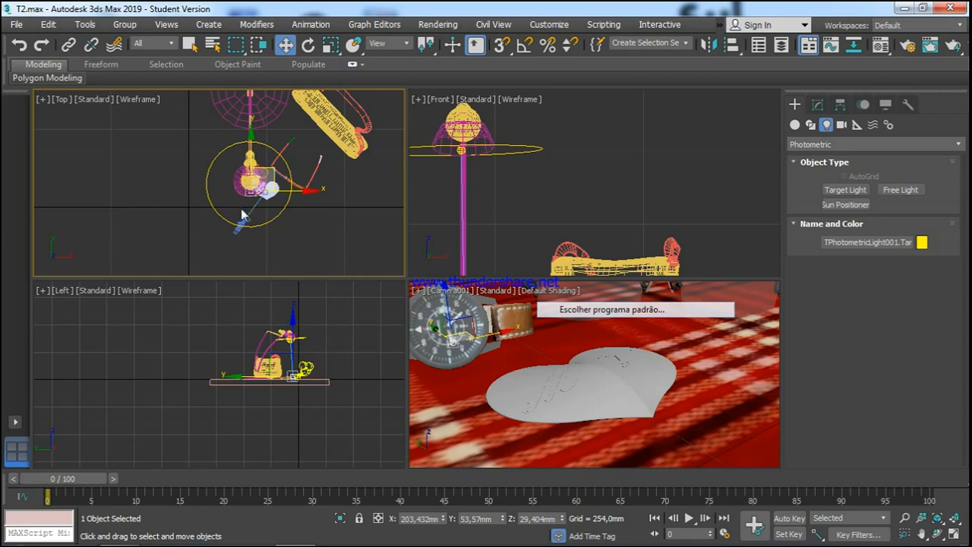
Shift the light's target horizontally toward the handbag in the Left view, to about Y 119.8 mm.
scroll(275, 172, "up", 6)
scroll(303, 351, "up", 6)
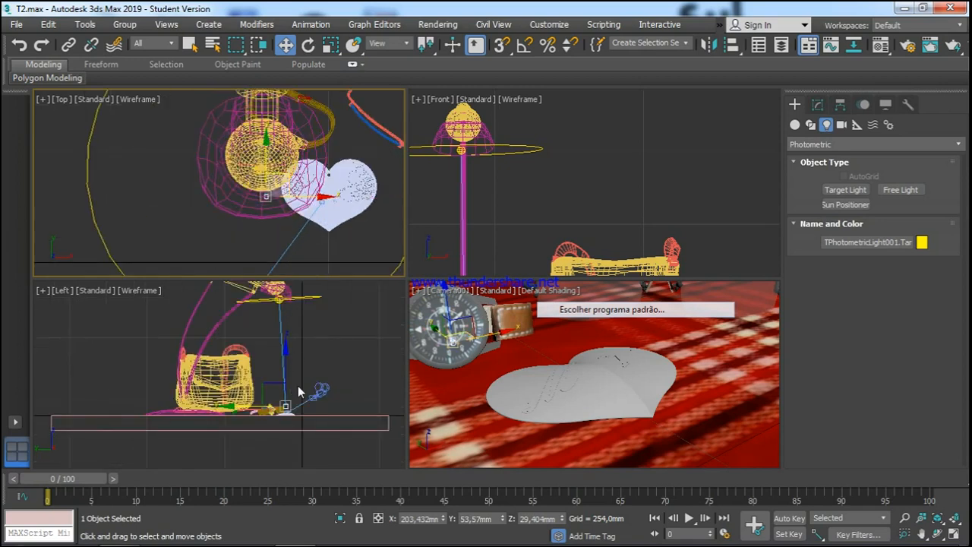
scroll(308, 369, "down", 2)
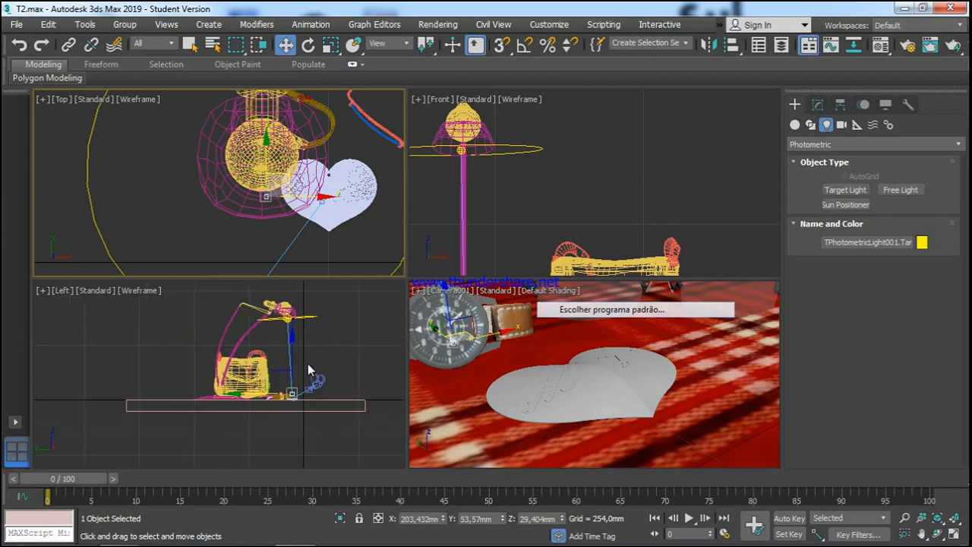
left_click(293, 394)
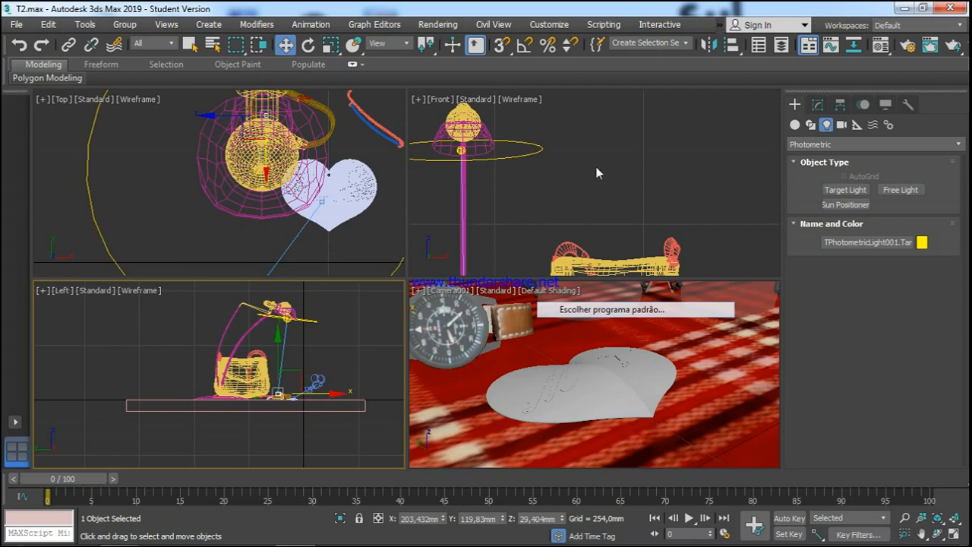
Select the target light under the lamp head and turn on its Shadow Map shadows.
left_click(818, 105)
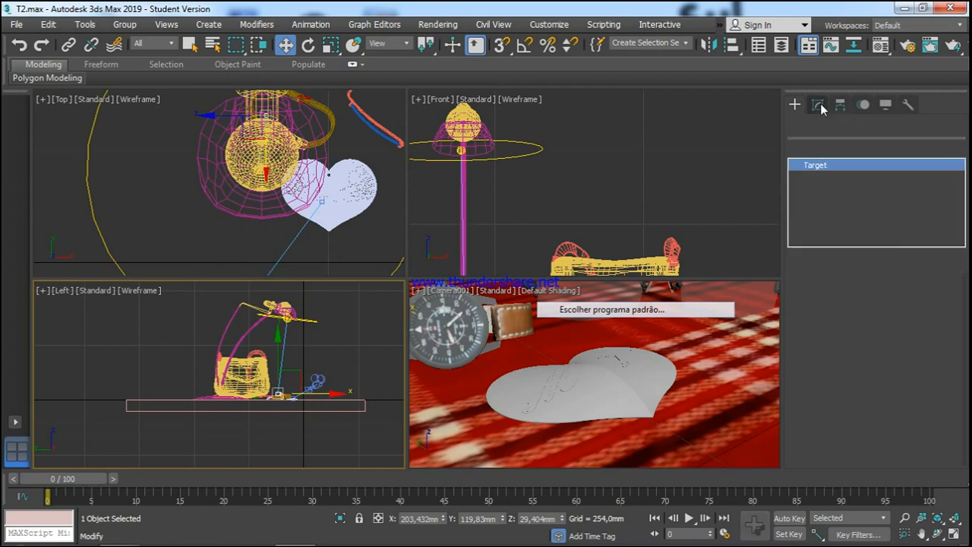
left_click(551, 192)
left_click(482, 216)
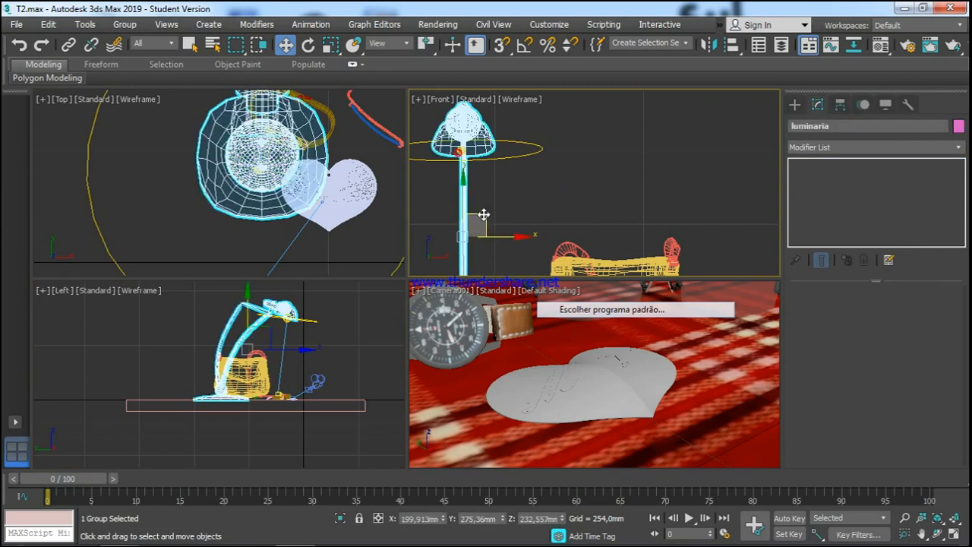
left_click(296, 344)
scroll(288, 327, "up", 5)
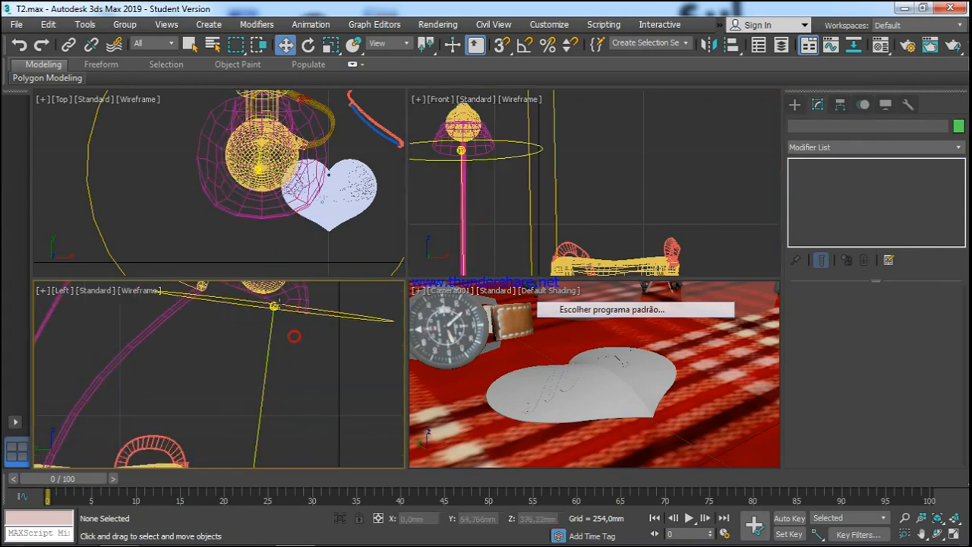
left_click(276, 308)
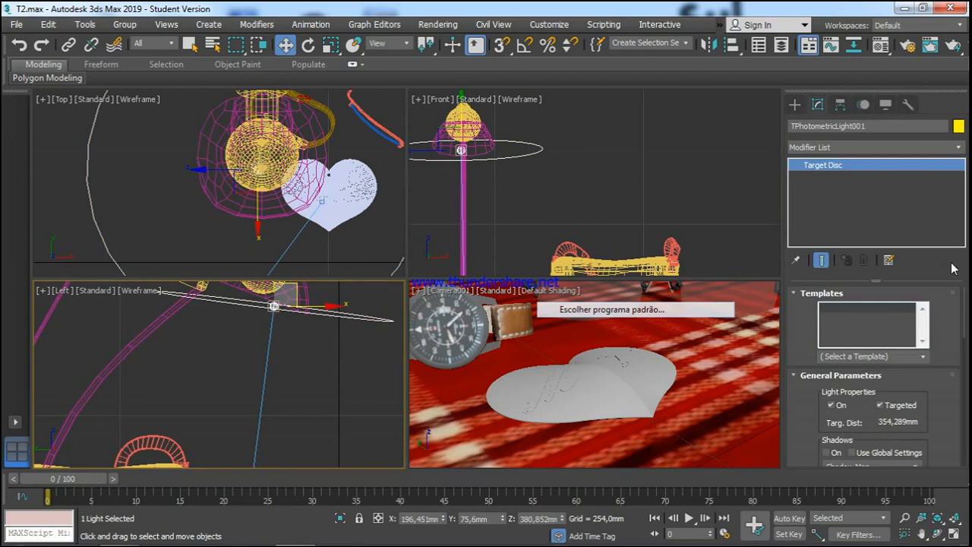
scroll(967, 311, "down", 3)
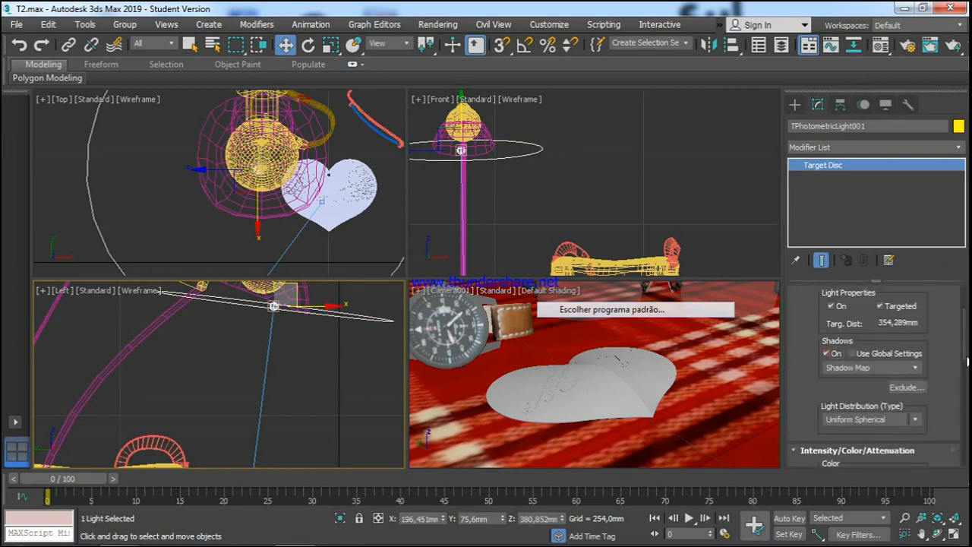
Set the target light's intensity to 800 cd.
scroll(965, 346, "down", 5)
scroll(964, 345, "down", 2)
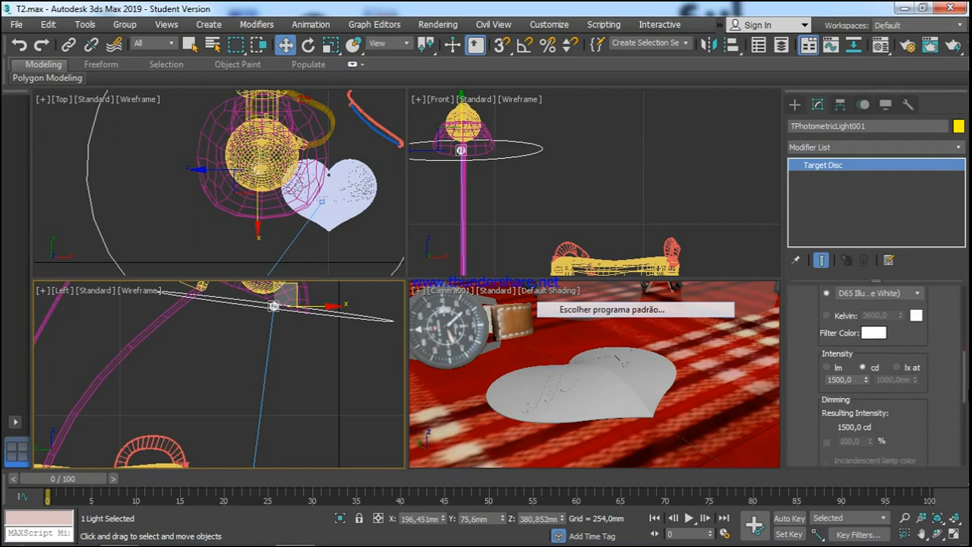
double_click(857, 378)
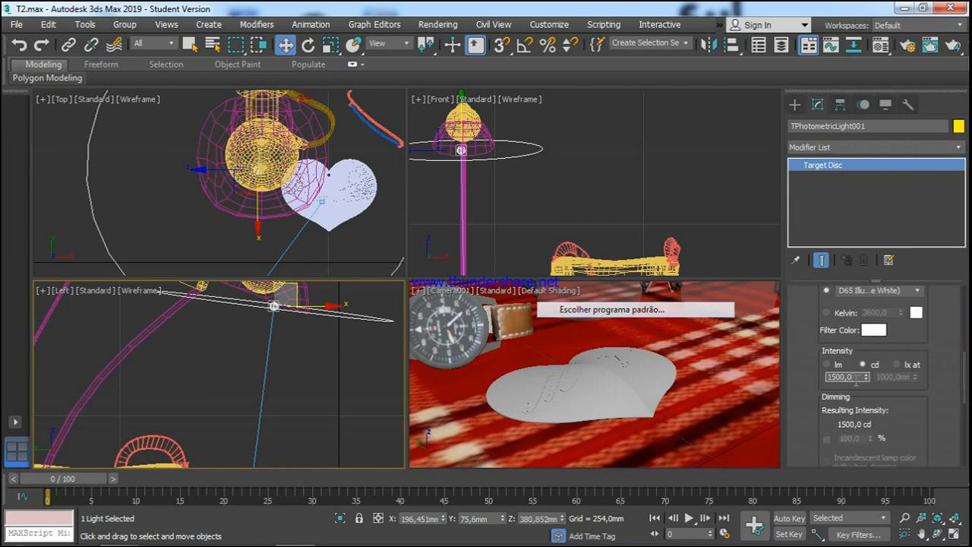
type("800")
key("Return")
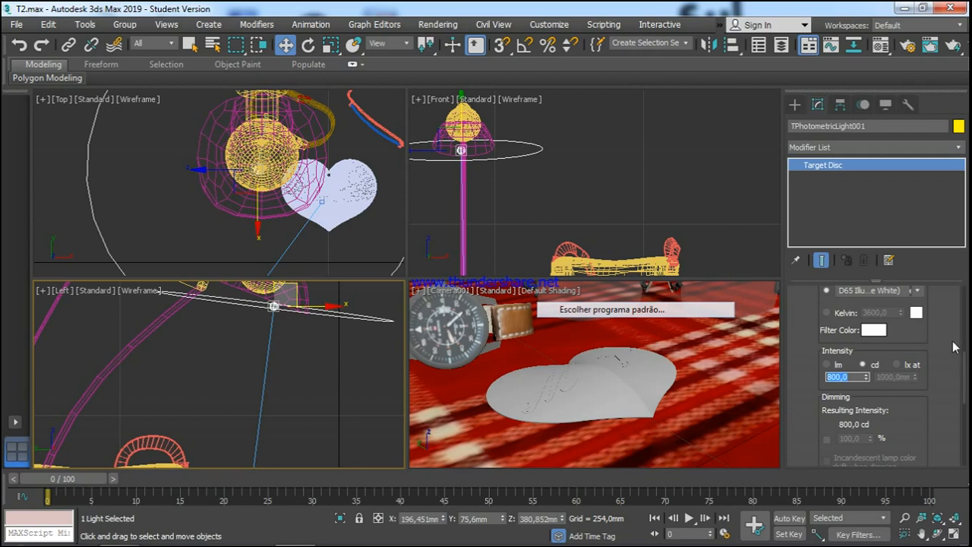
Change the target light's distribution type to Spotlight, then deselect the light.
left_click_drag(966, 377, 966, 353)
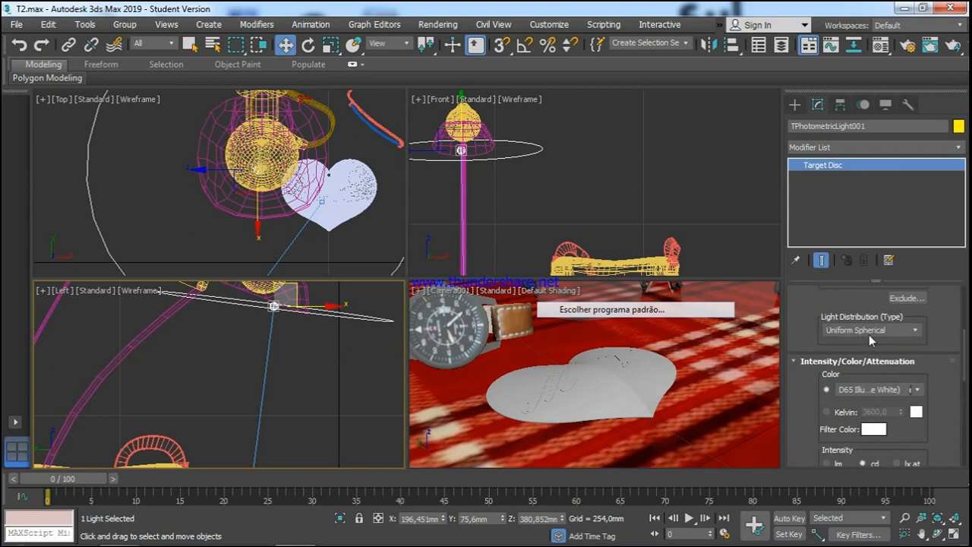
left_click(901, 331)
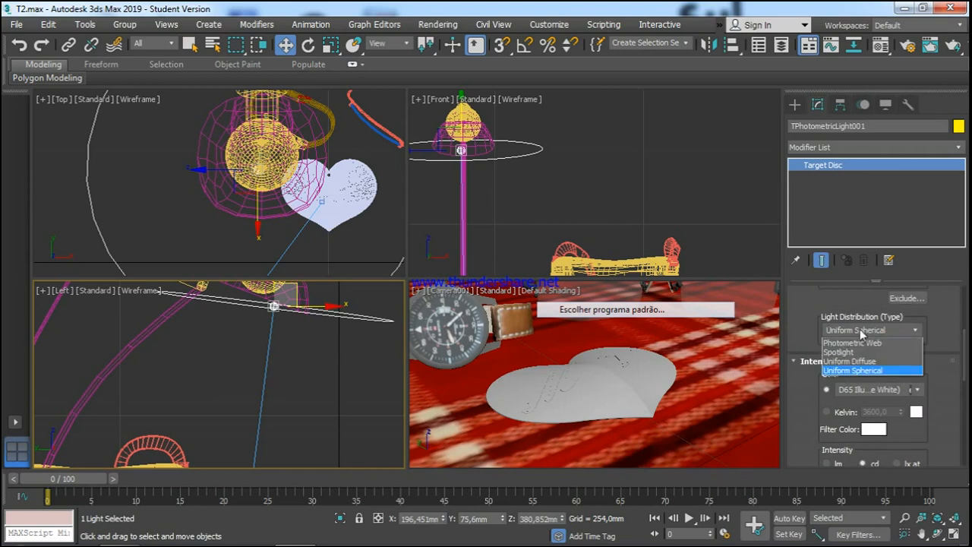
left_click(845, 352)
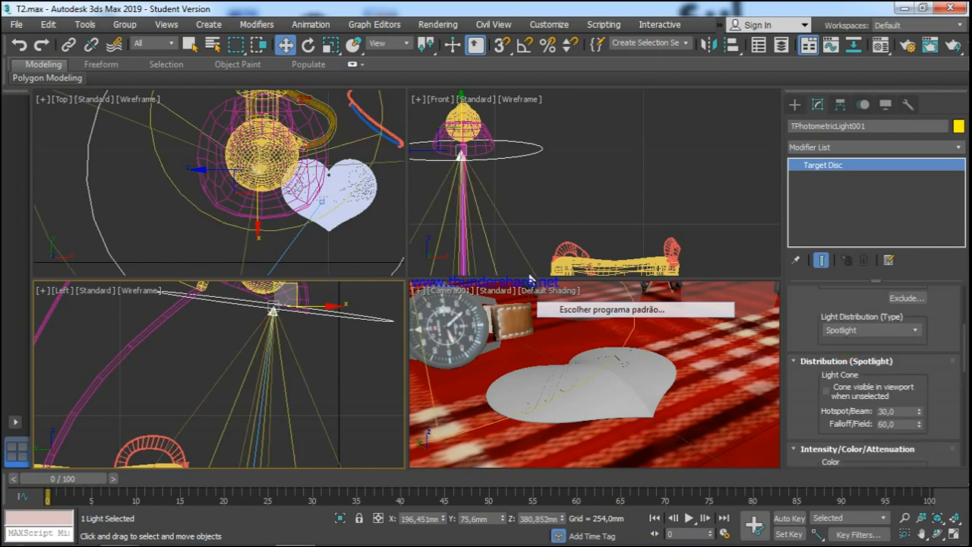
left_click(355, 370)
scroll(330, 343, "down", 6)
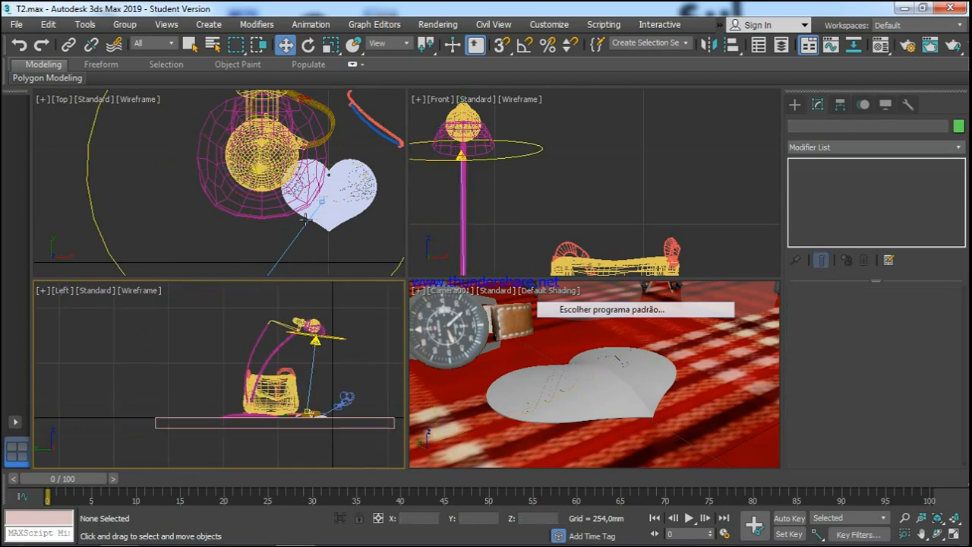
Move the lamp group toward the camera in the Top view, to about X 204 mm, Y 215 mm, and deselect it.
scroll(222, 213, "down", 5)
scroll(257, 115, "down", 1)
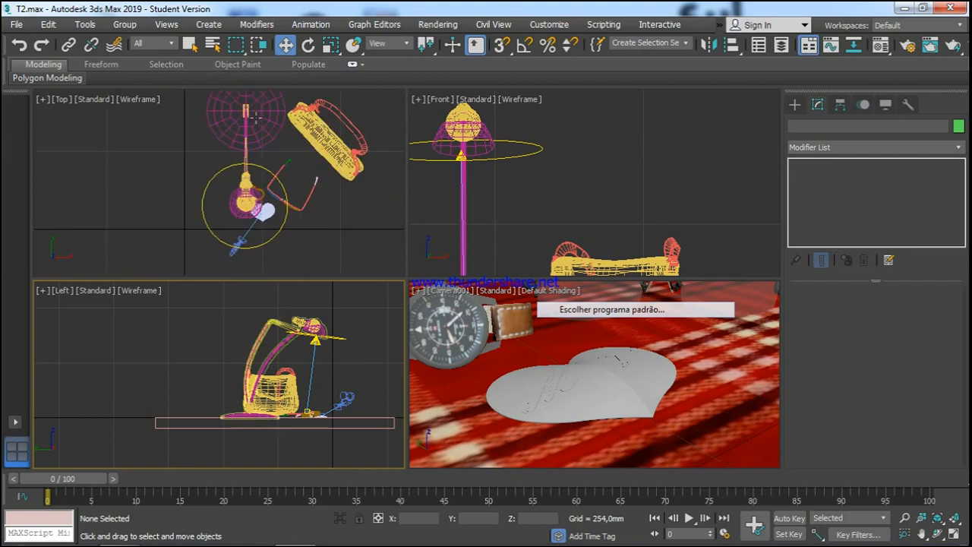
scroll(271, 165, "down", 3)
left_click(263, 124)
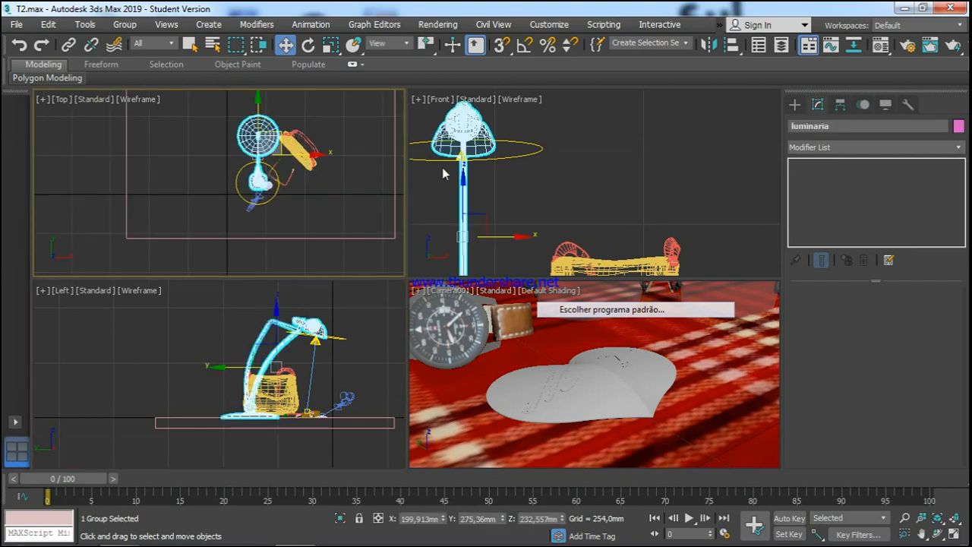
left_click_drag(269, 131, 271, 145)
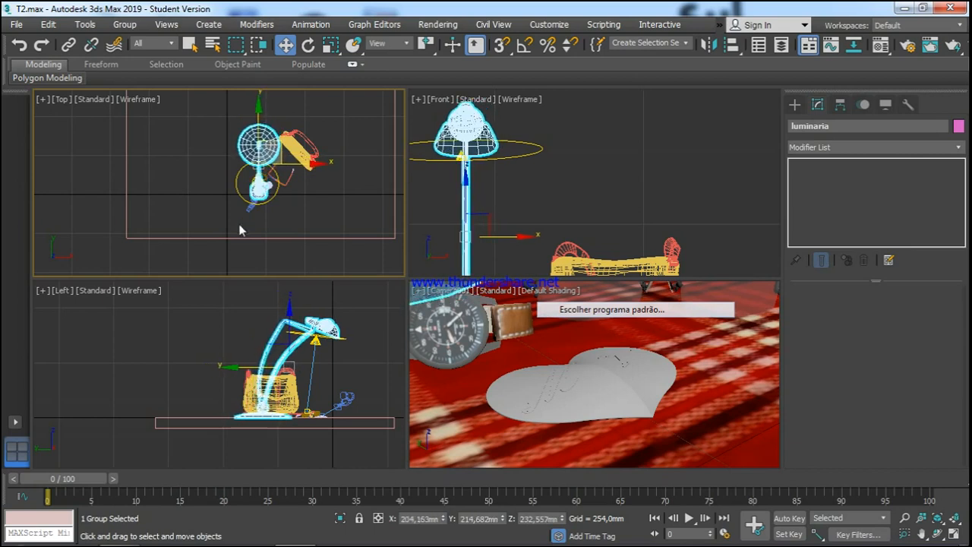
left_click(270, 222)
Move the target light under the lamp head in the Left view, to about Y 8.3 mm, Z 388.9 mm, and deselect it.
scroll(269, 193, "up", 4)
scroll(268, 192, "up", 3)
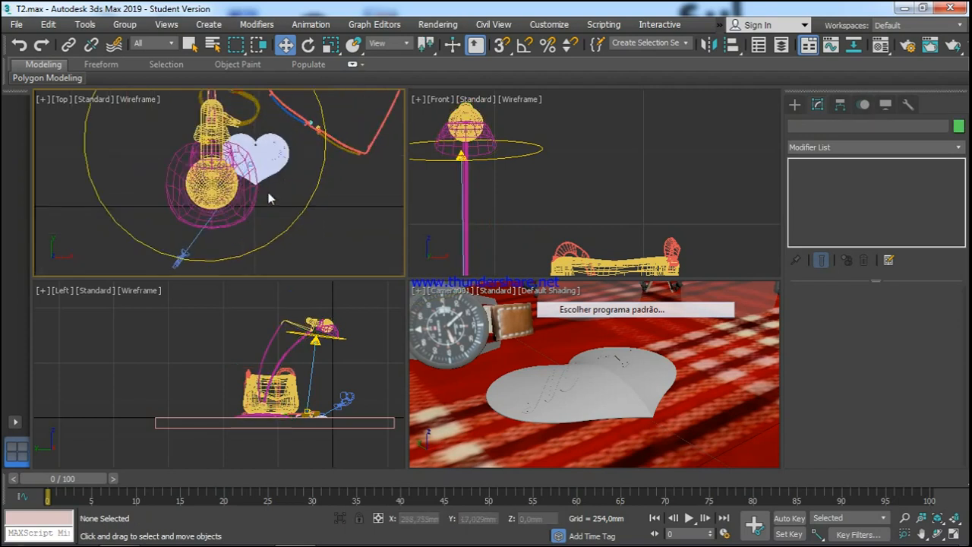
scroll(280, 188, "down", 2)
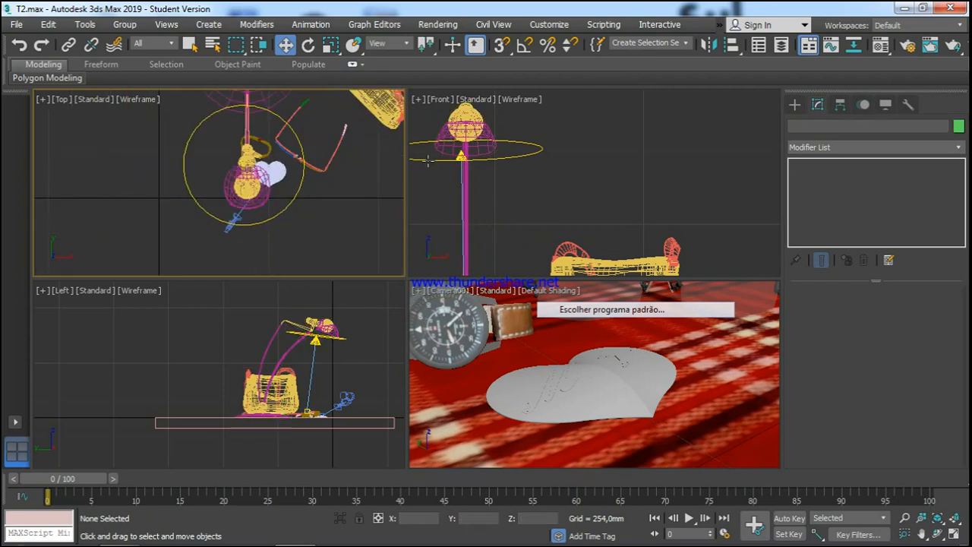
left_click(461, 157)
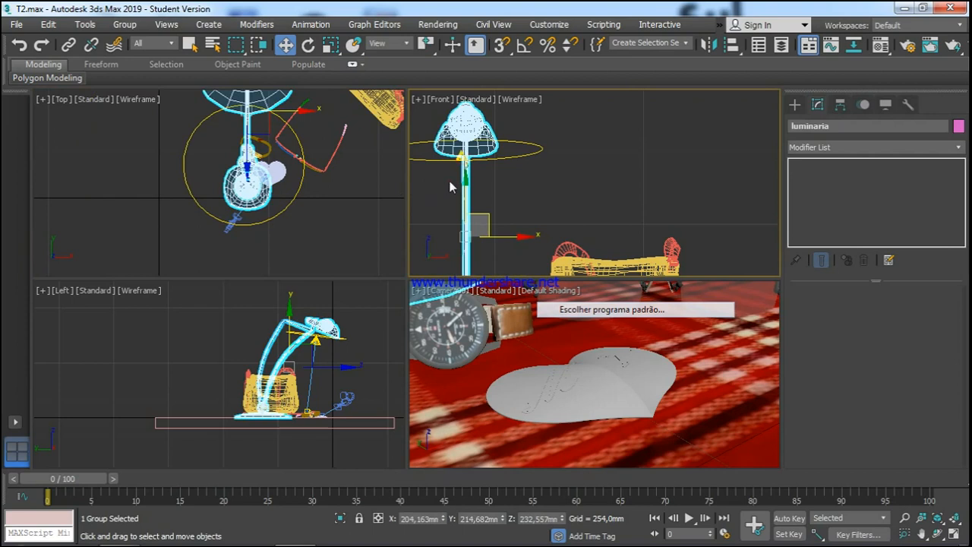
left_click(450, 182)
left_click(460, 157)
middle_click_drag(360, 350, 303, 344)
scroll(308, 331, "up", 4)
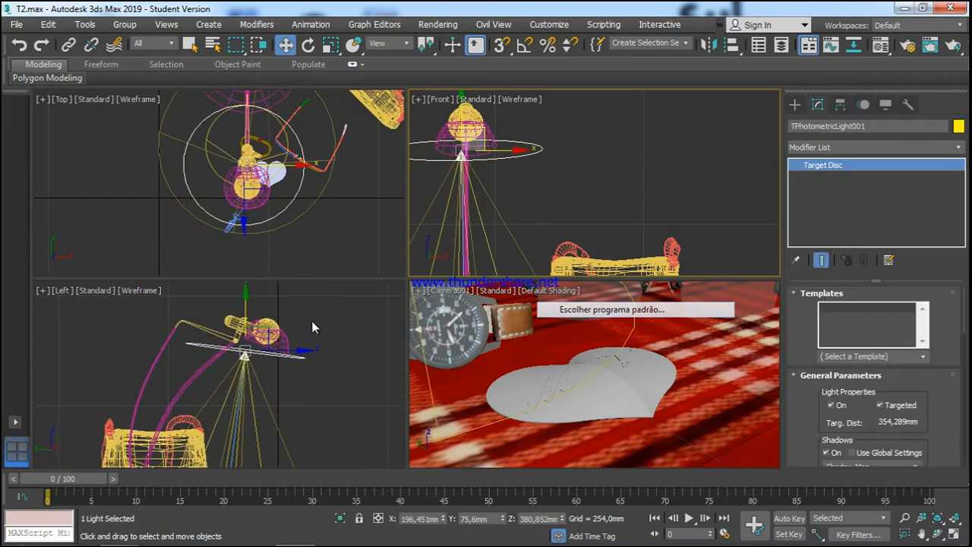
left_click(267, 328)
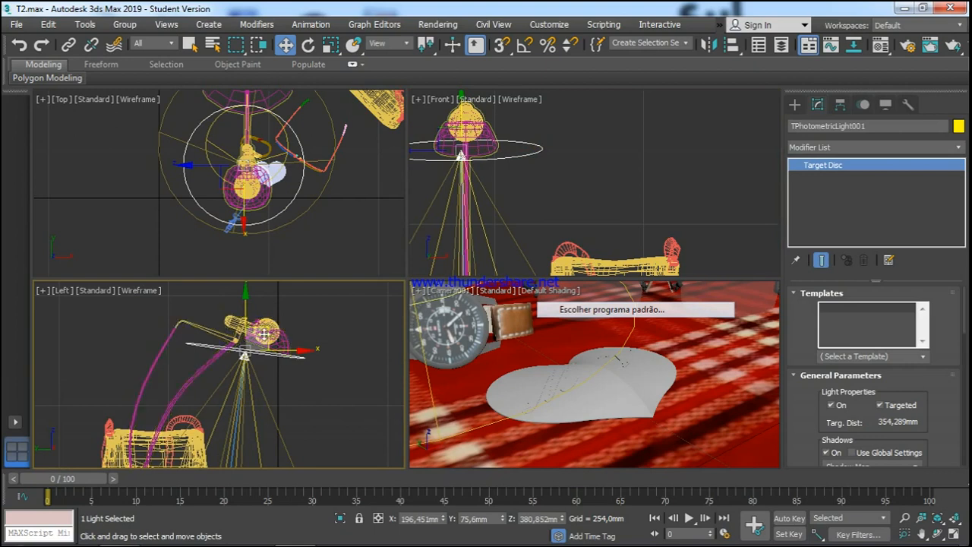
left_click_drag(268, 328, 297, 325)
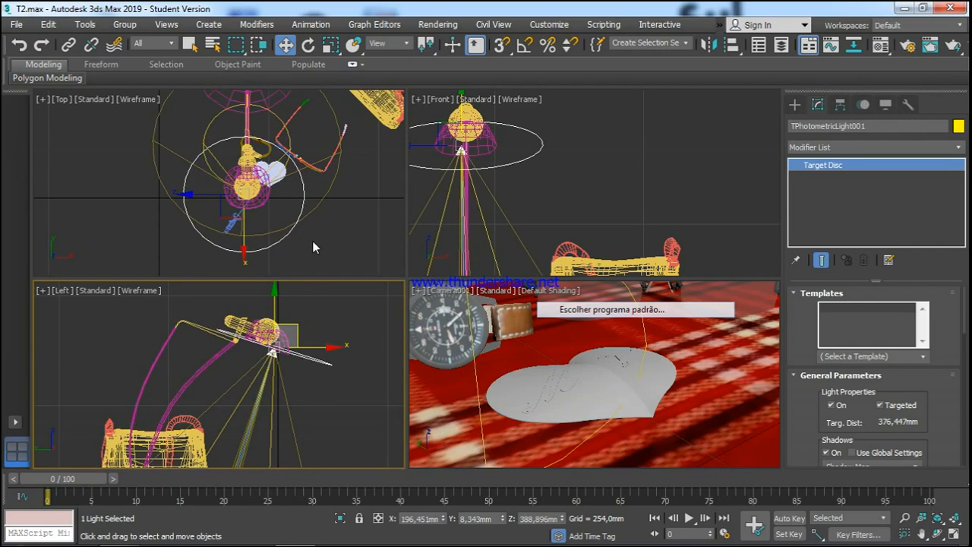
left_click(312, 240)
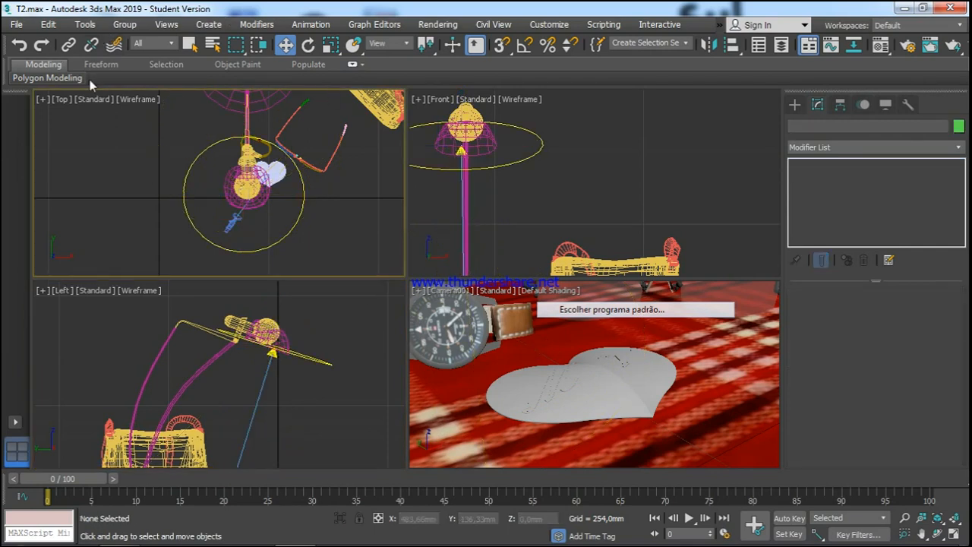
Save the scene and test-render the Camera001 view, then close the rendered frame.
left_click(16, 24)
left_click(30, 134)
left_click(659, 376)
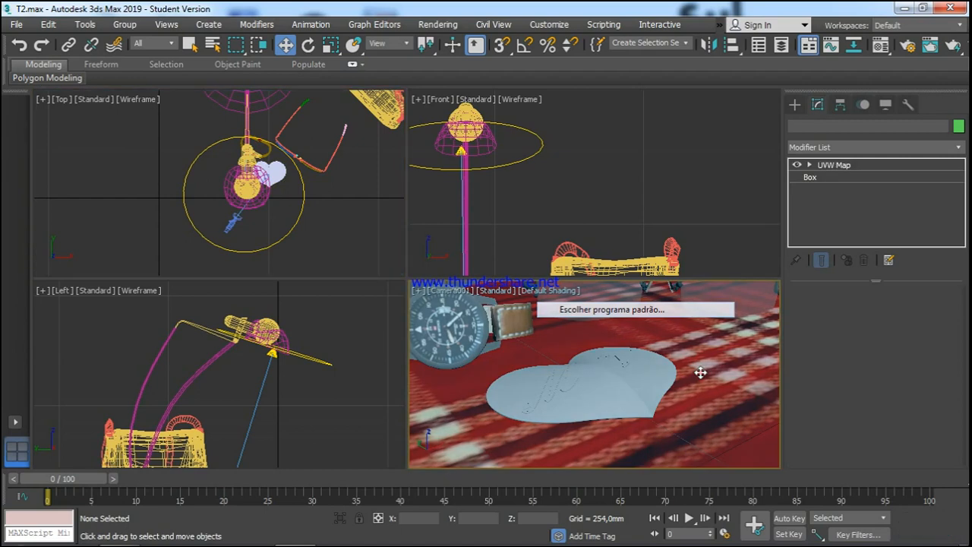
left_click(437, 24)
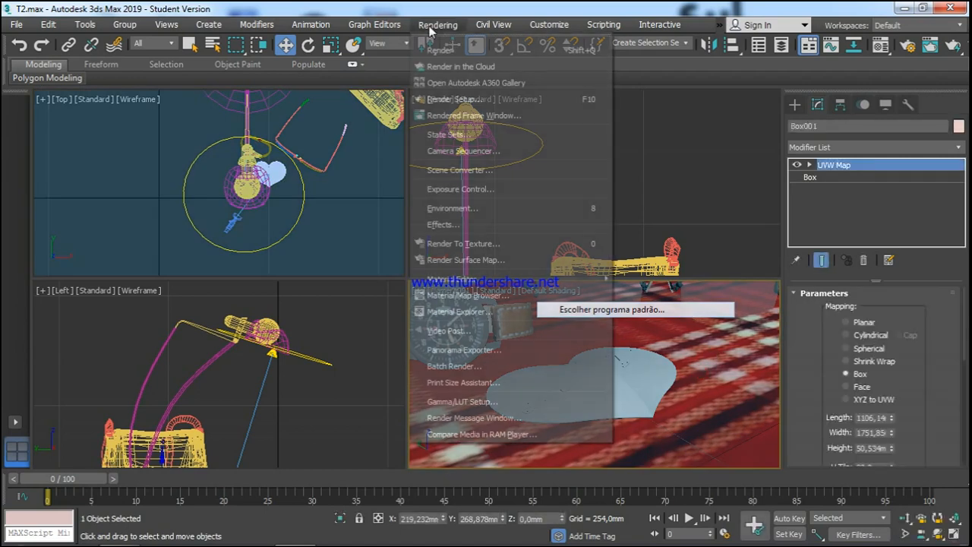
left_click(448, 47)
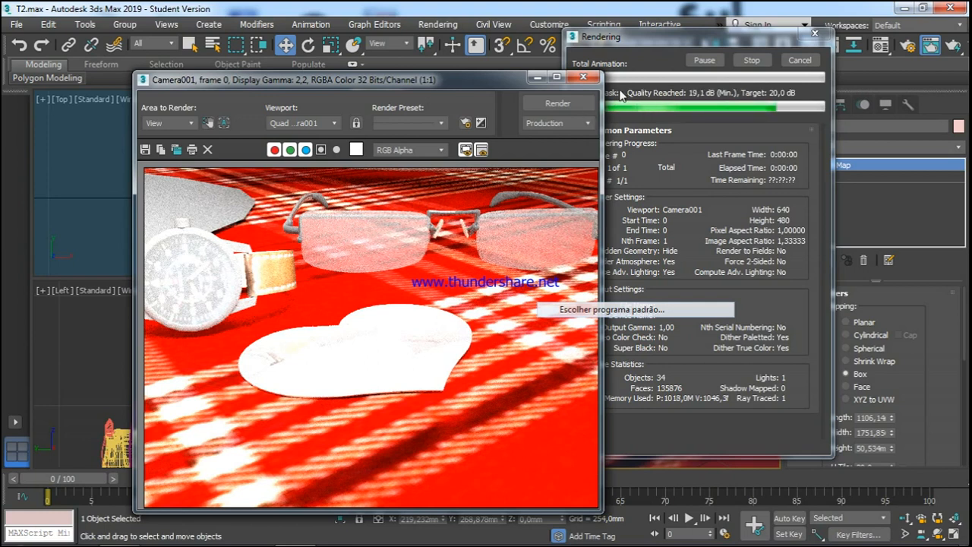
left_click(583, 77)
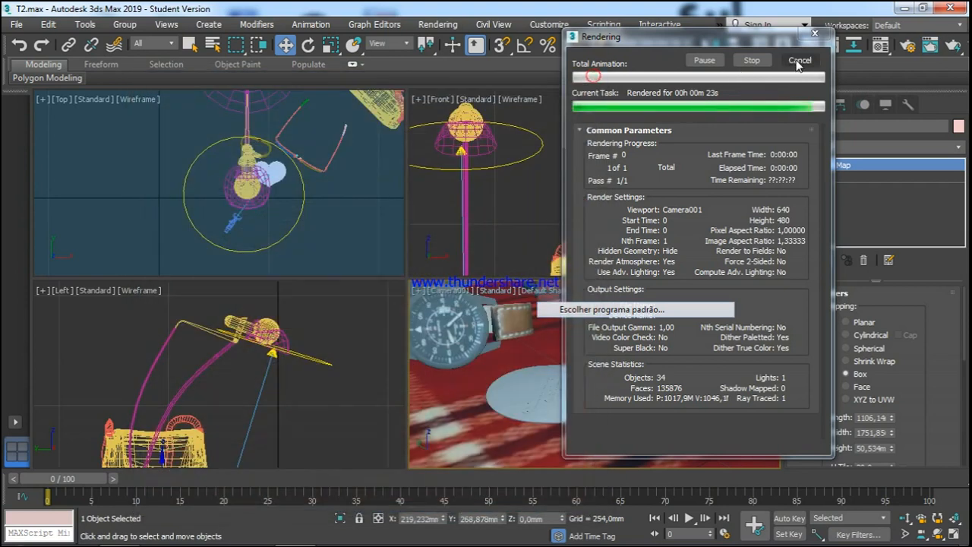
Set the target light's intensity to 500 cd, then deselect the light.
left_click(460, 153)
left_click(507, 190)
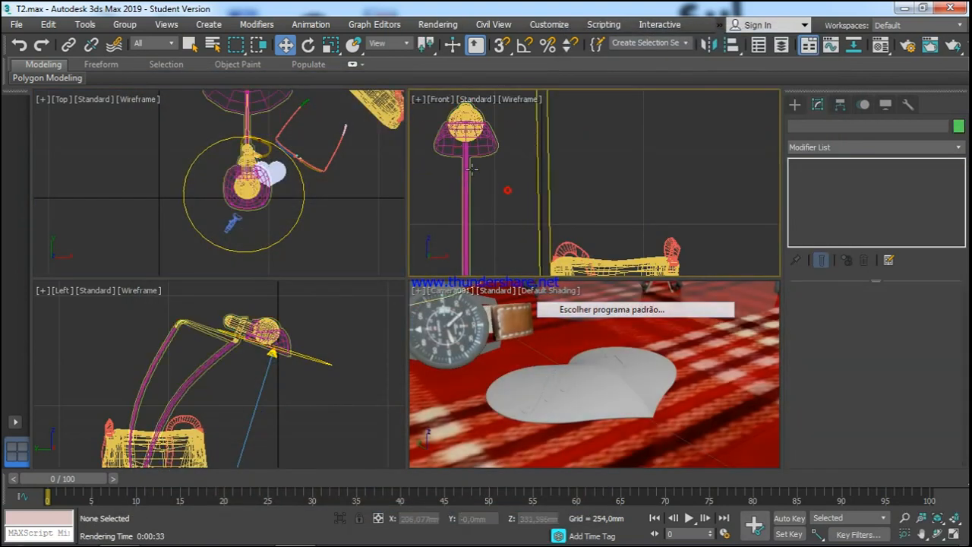
scroll(467, 178, "up", 5)
scroll(529, 248, "down", 3)
scroll(468, 179, "up", 3)
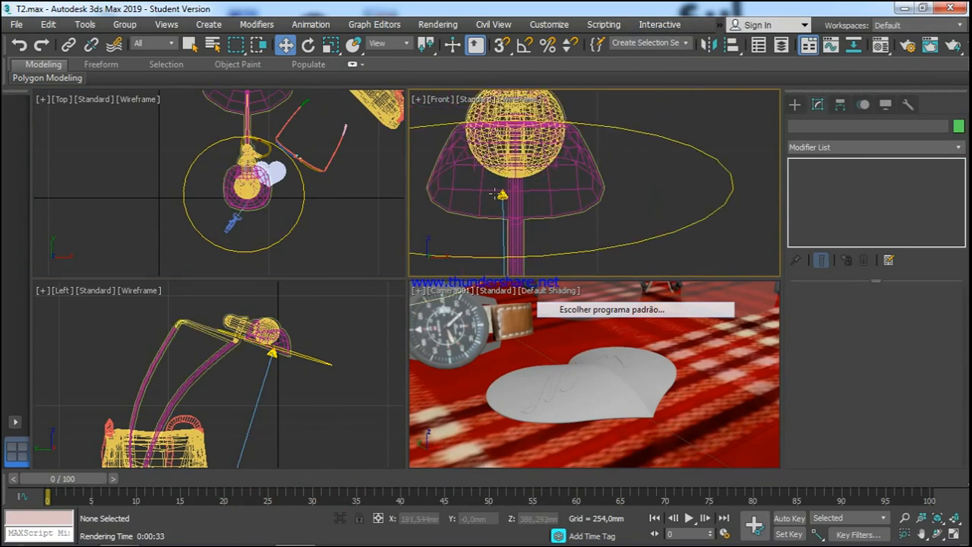
left_click(501, 195)
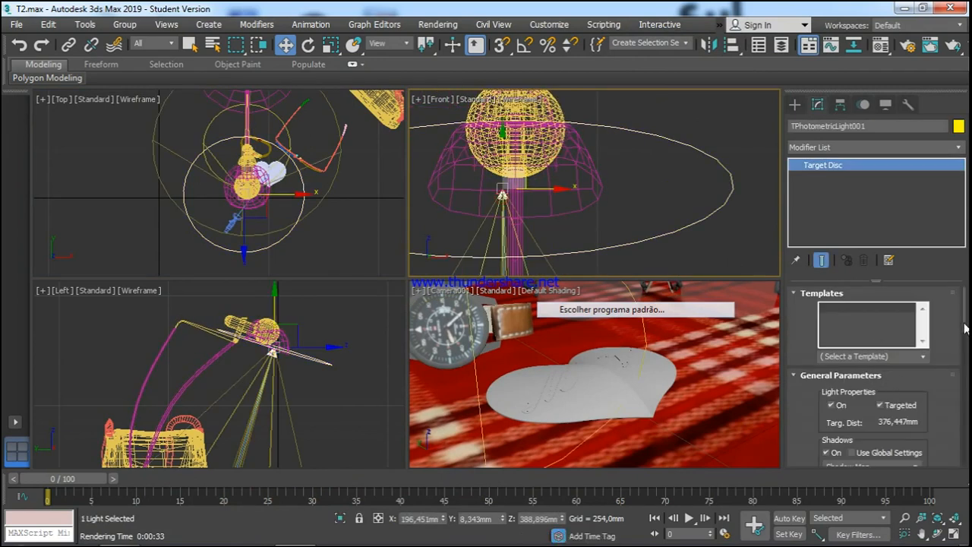
scroll(964, 325, "down", 8)
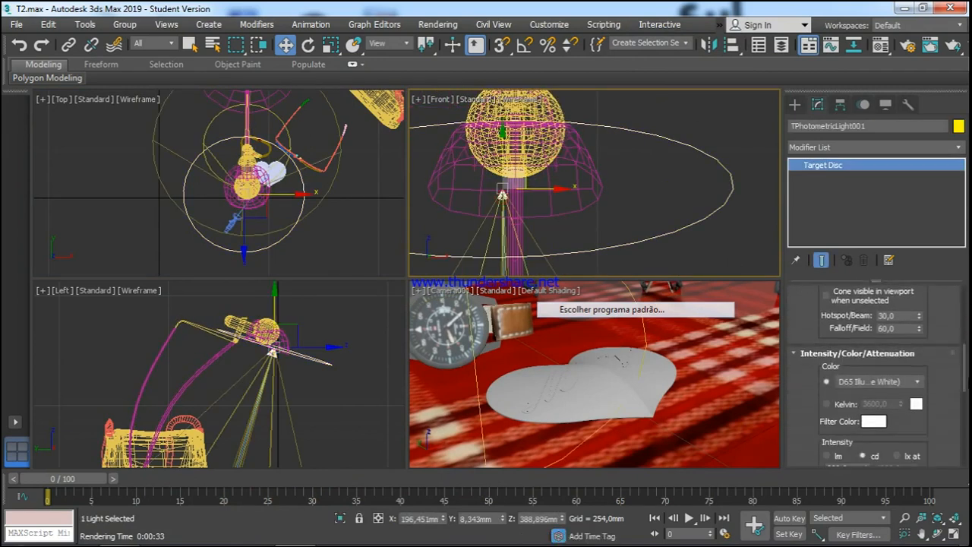
scroll(858, 394, "down", 3)
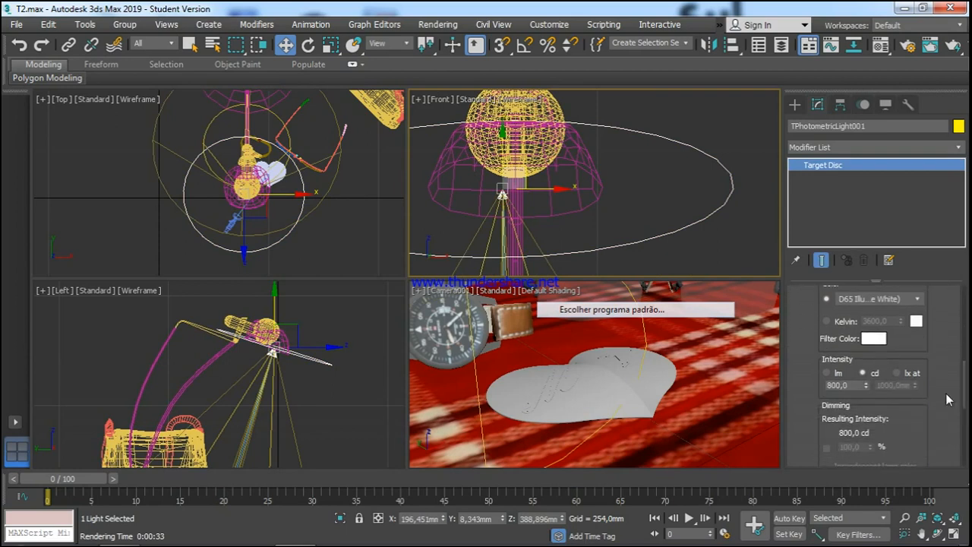
double_click(841, 385)
type("500")
key("Return")
left_click_drag(961, 384, 970, 425)
scroll(876, 377, "down", 2)
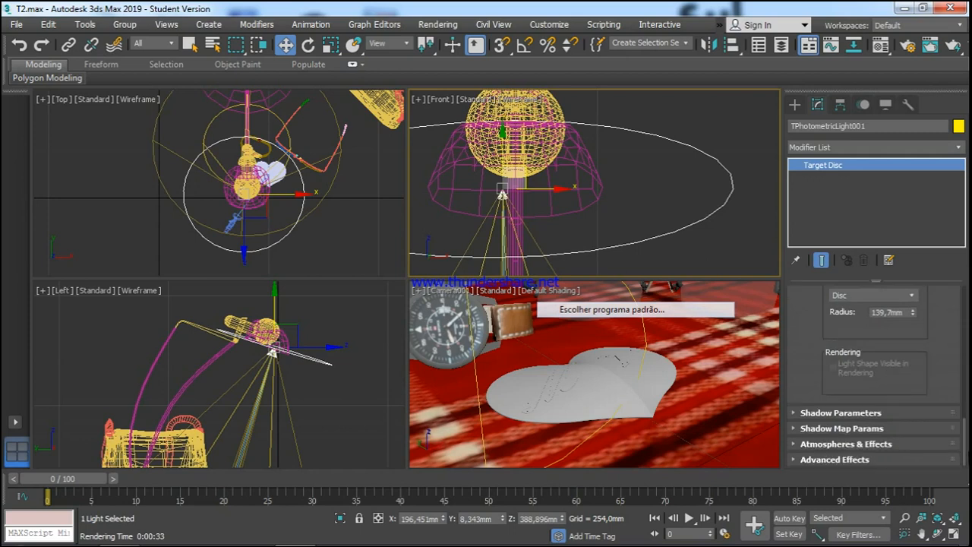
scroll(876, 376, "up", 5)
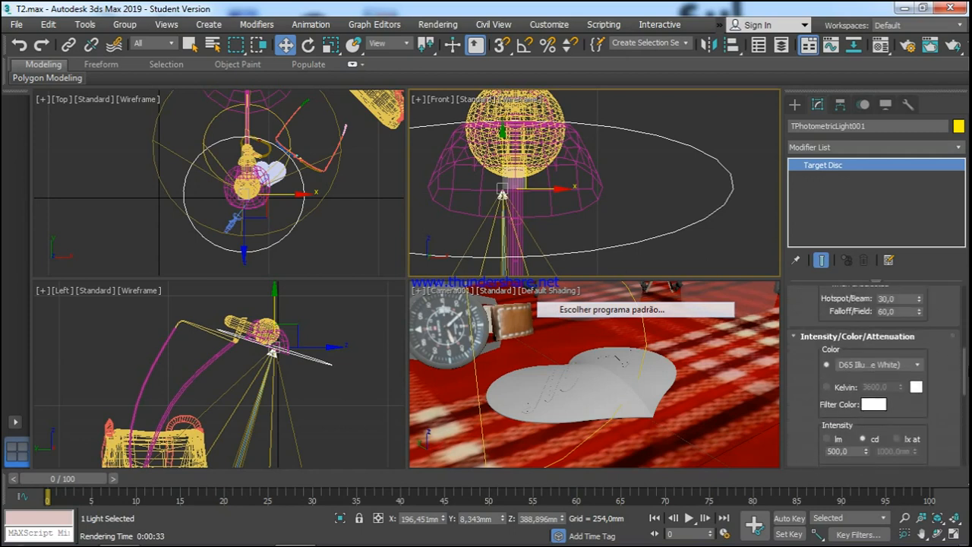
scroll(876, 375, "up", 2)
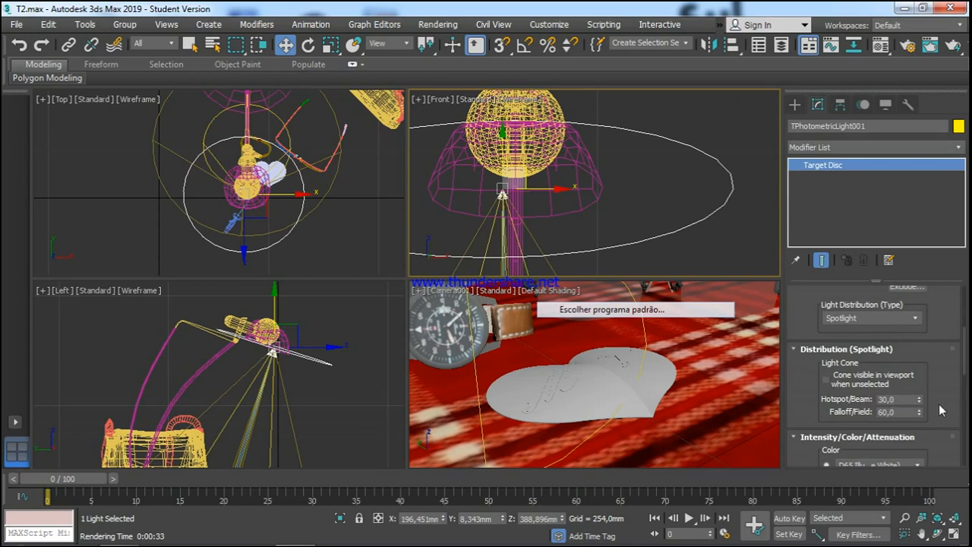
left_click(708, 199)
Set the target light's spotlight cone to a Hotspot/Beam of 38 and a Falloff/Field of 40.
scroll(707, 200, "down", 8)
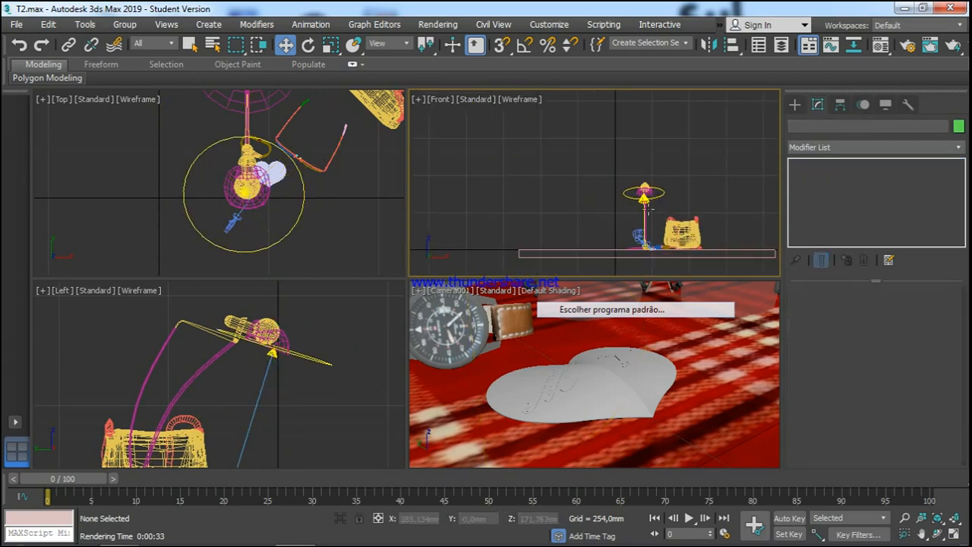
scroll(292, 348, "down", 2)
scroll(292, 348, "up", 4)
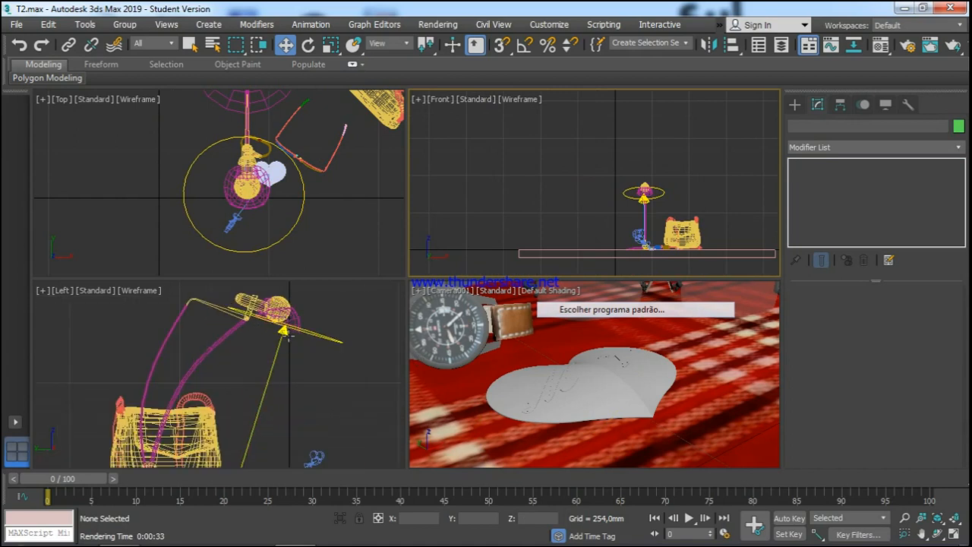
left_click(281, 330)
scroll(303, 359, "down", 3)
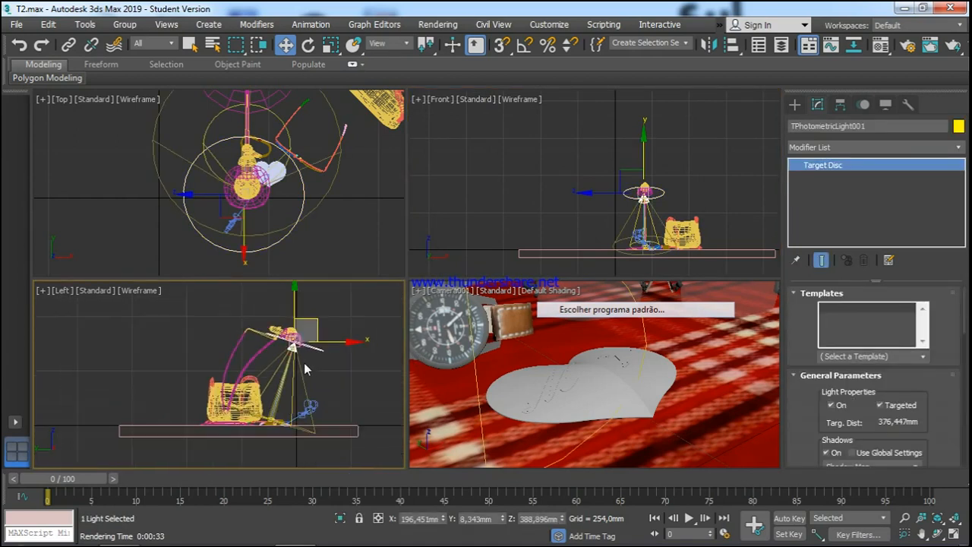
scroll(304, 358, "up", 2)
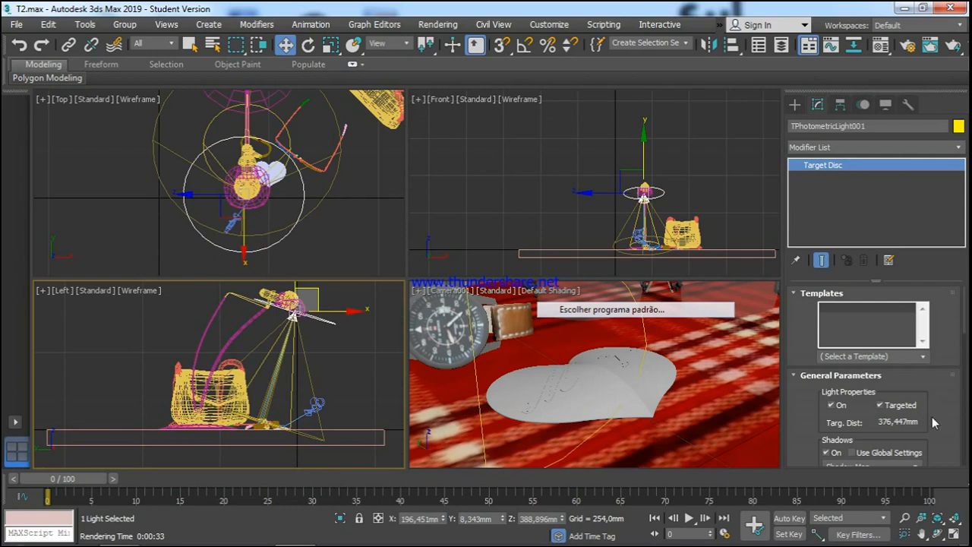
scroll(968, 341, "down", 3)
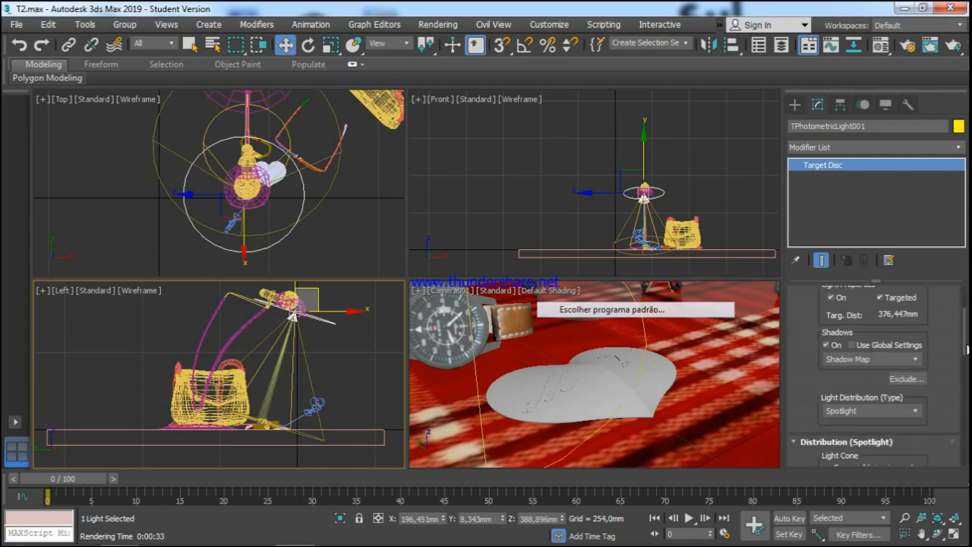
left_click_drag(967, 350, 921, 374)
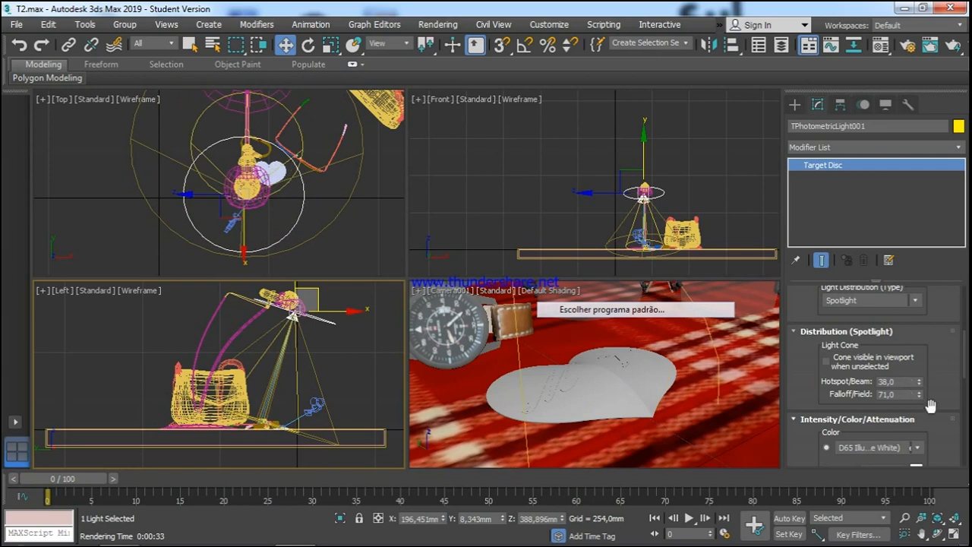
left_click(920, 392)
left_click_drag(920, 397, 920, 415)
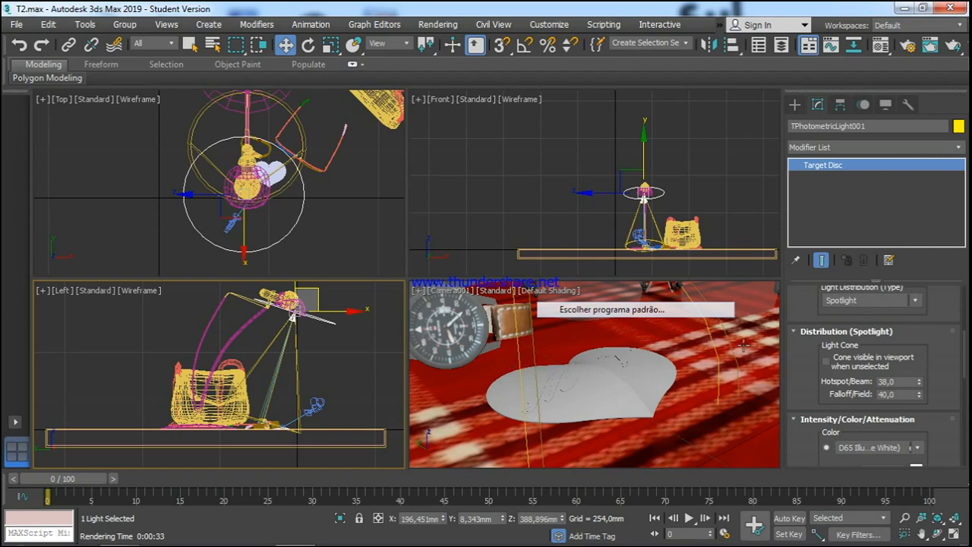
Save the scene and render the Camera001 view with the adjusted spotlight, then stop the render and close its frame.
left_click(494, 366)
left_click(16, 24)
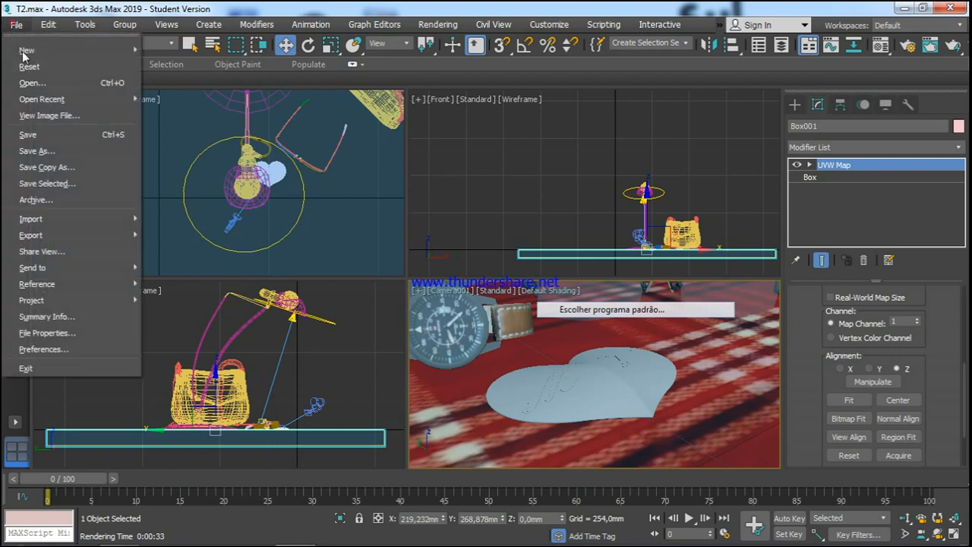
left_click(28, 134)
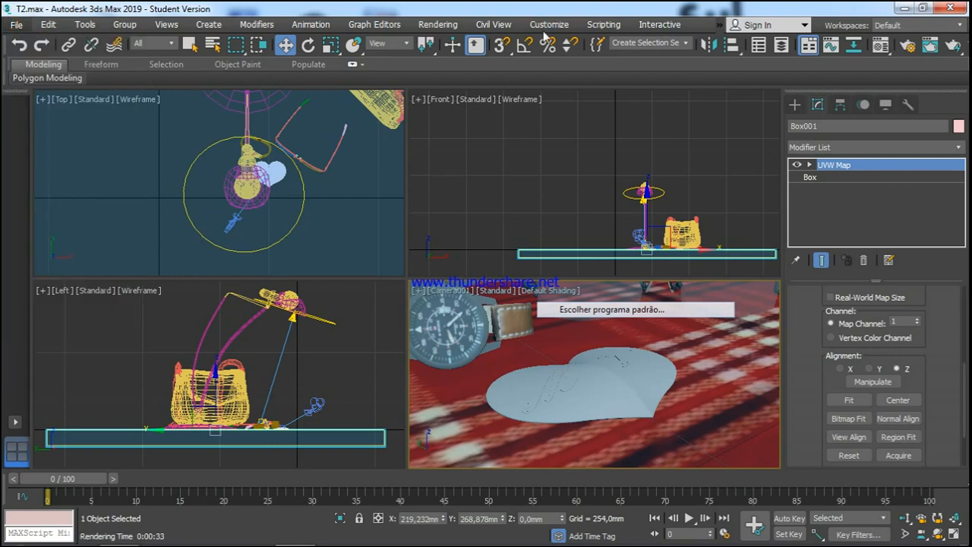
left_click(438, 24)
left_click(455, 48)
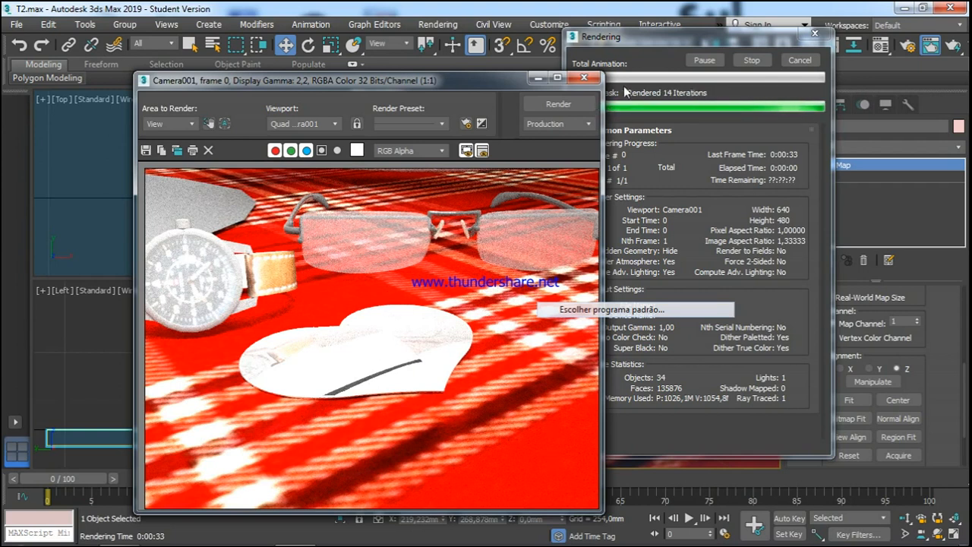
left_click(801, 60)
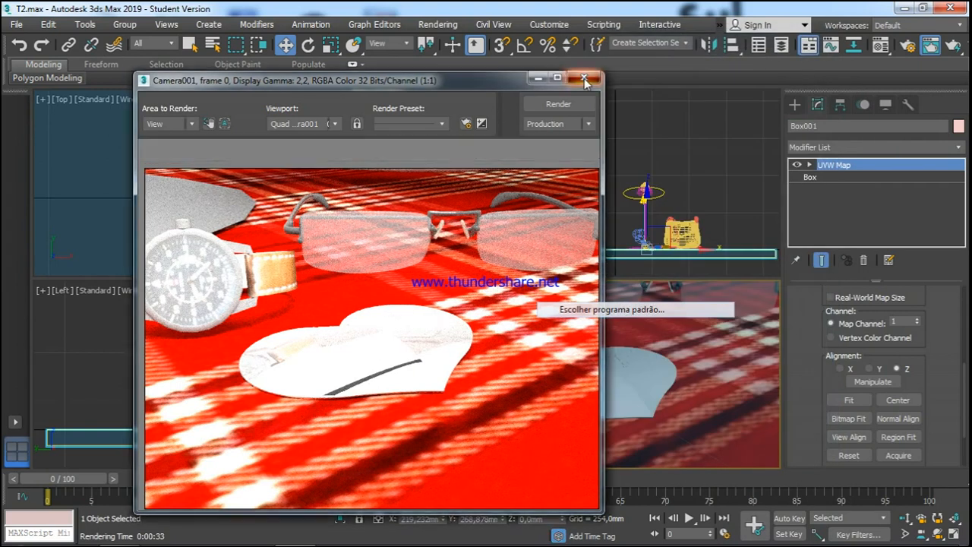
left_click(583, 79)
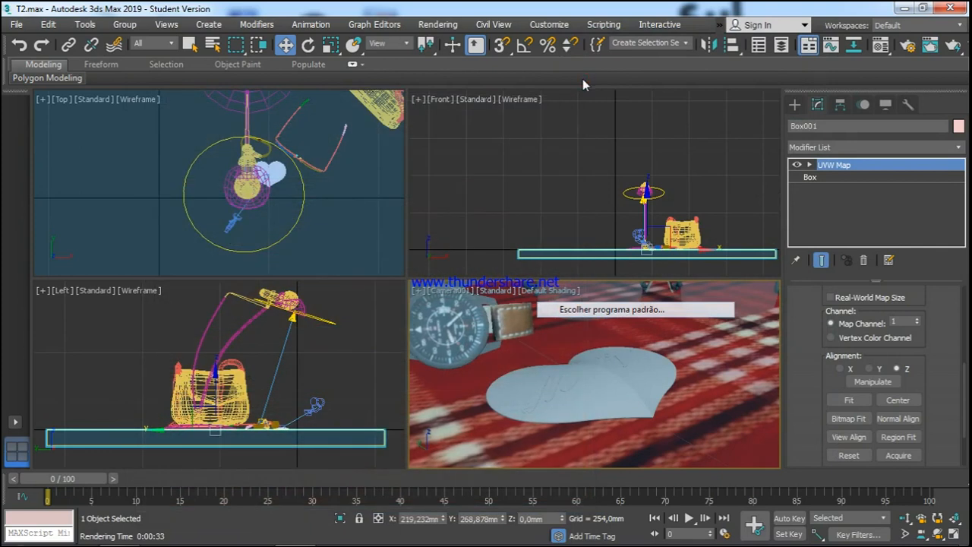
mouse_move(311, 537)
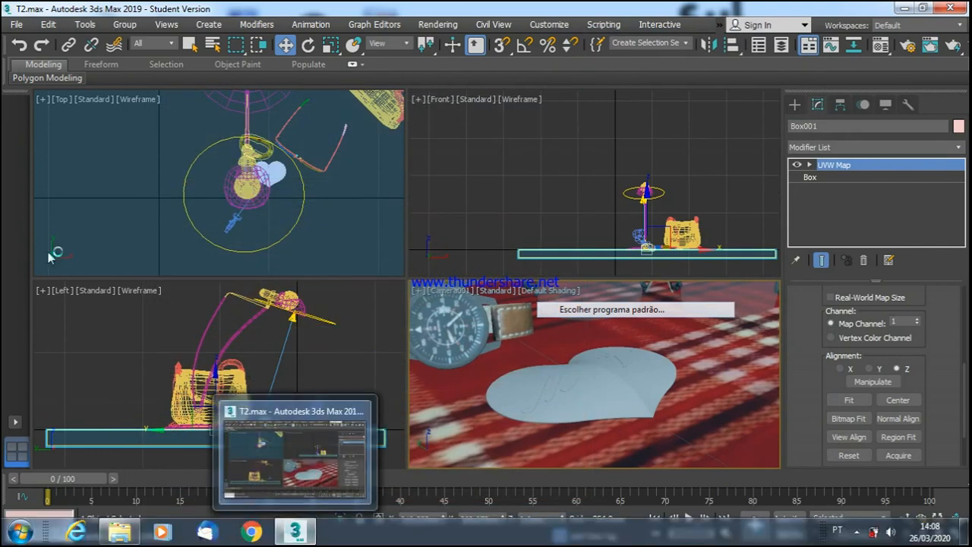